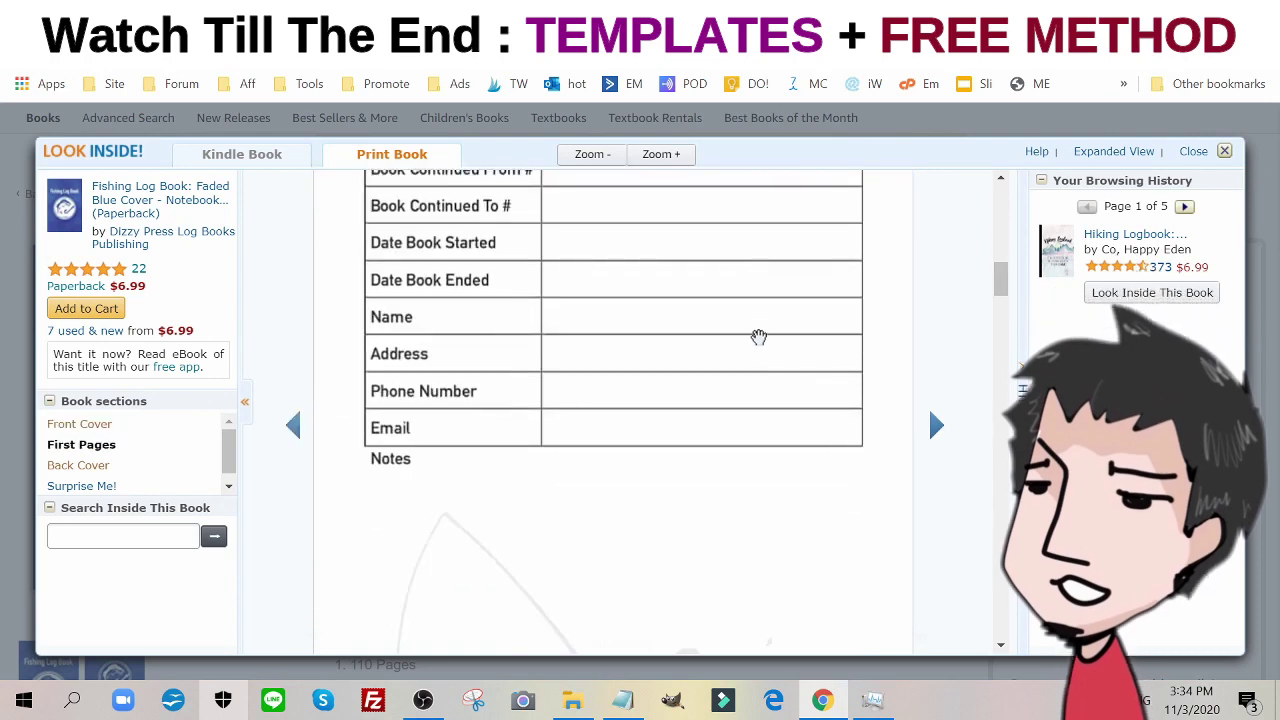
Examine the interior pages of the Fishing Log Book preview, including the trip details form, the Fish Caught table and the notes lines.
scroll(759, 335, down, 10)
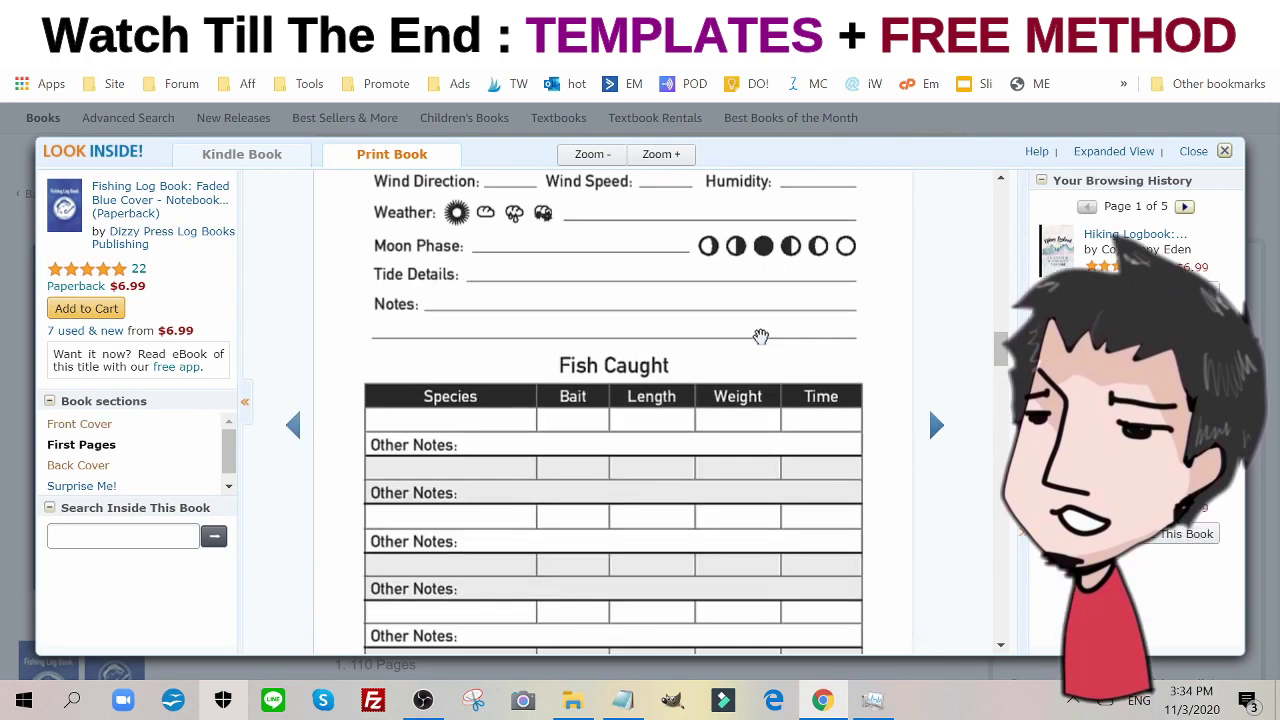
scroll(684, 285, down, 3)
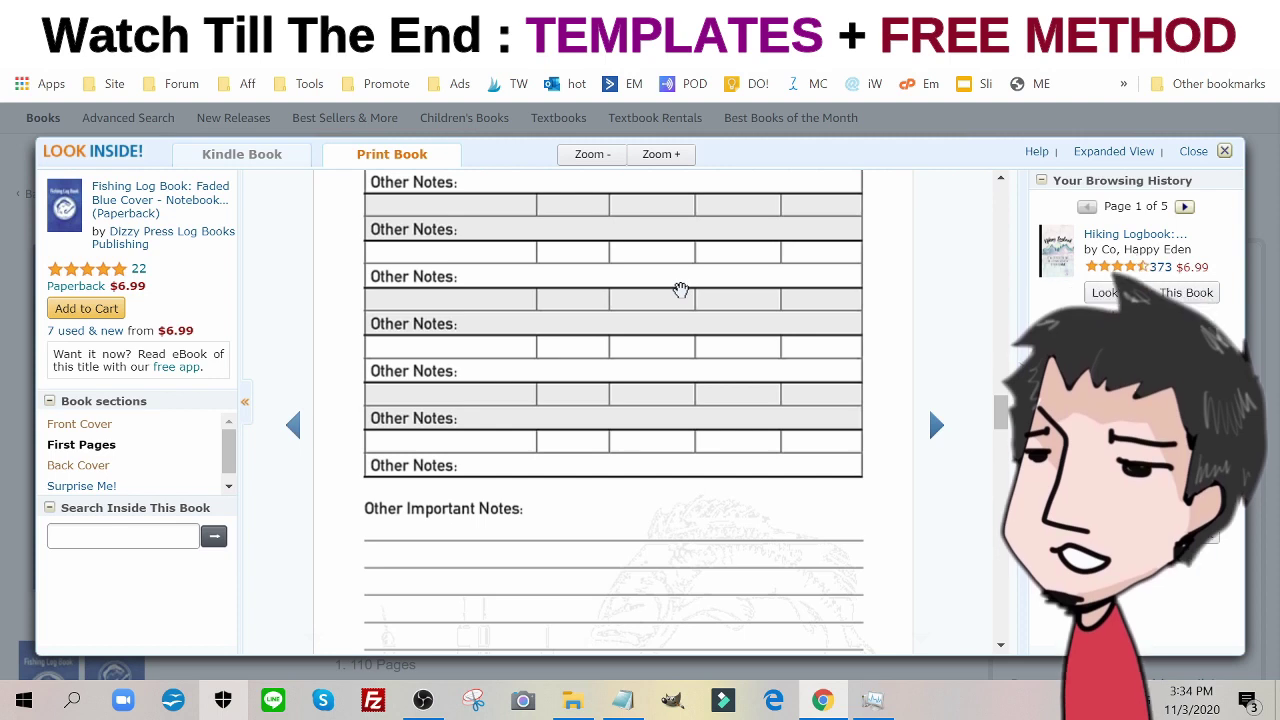
scroll(680, 290, down, 5)
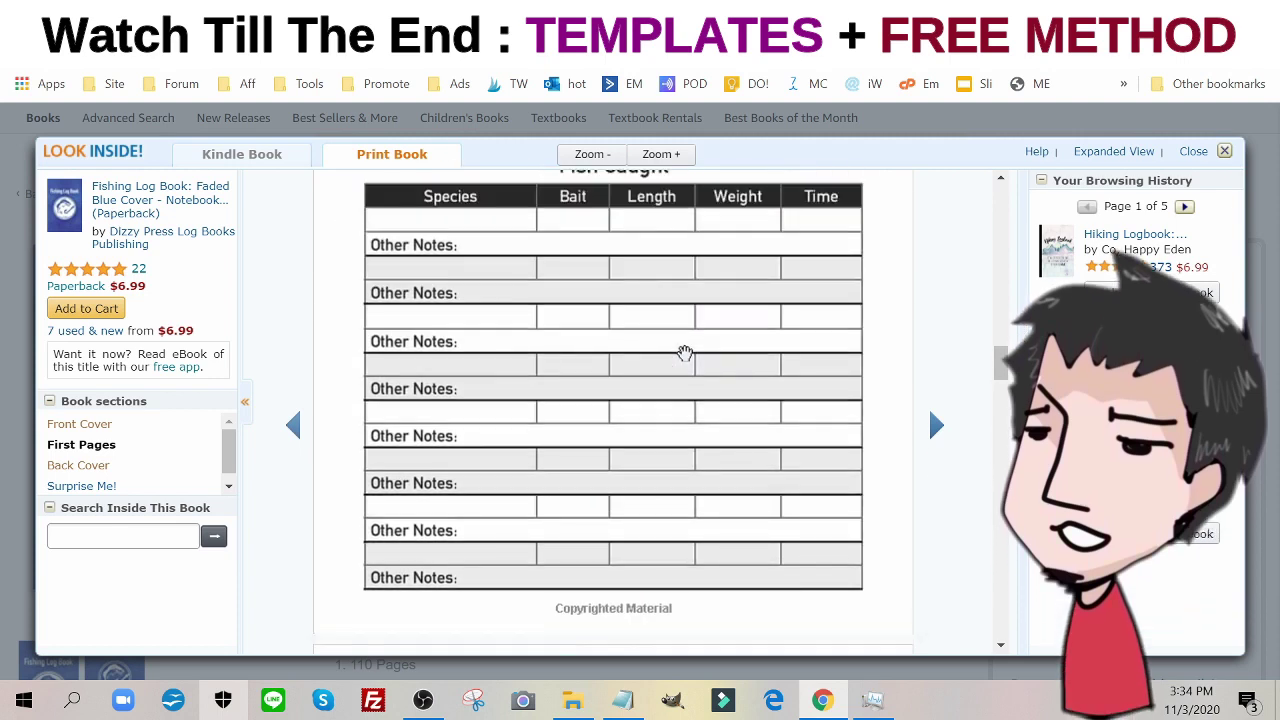
scroll(684, 353, up, 6)
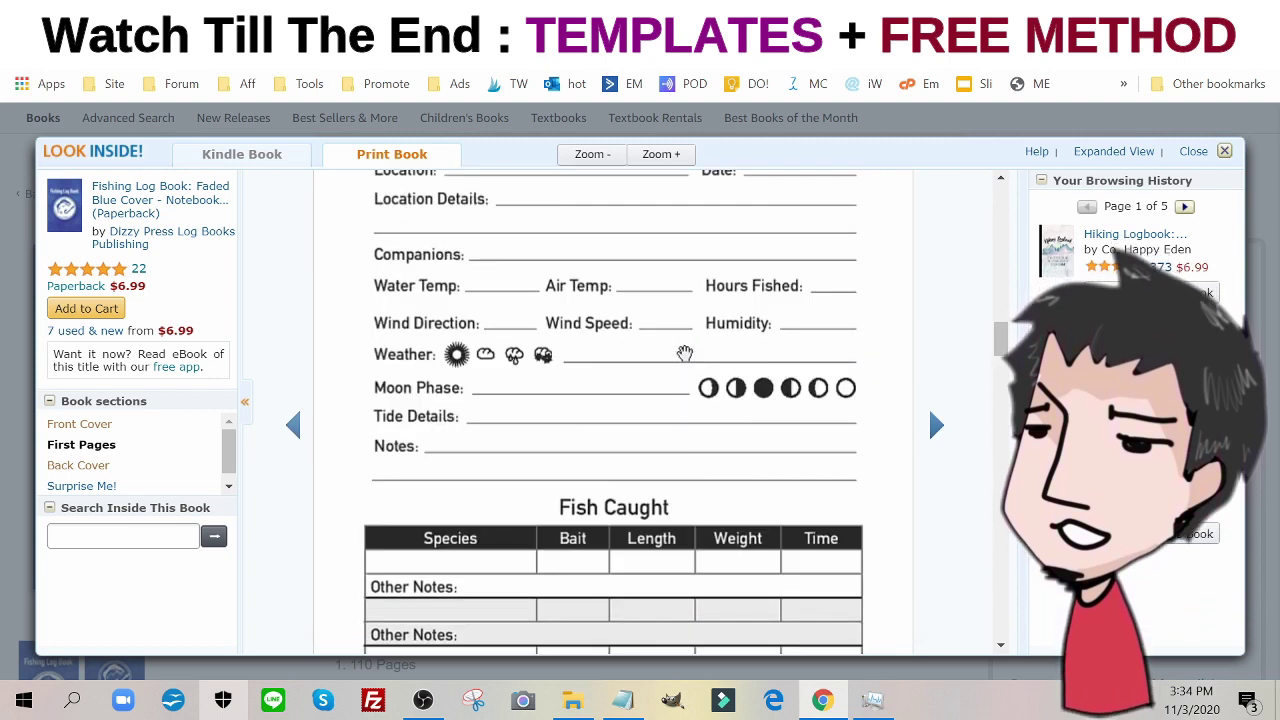
scroll(668, 304, down, 3)
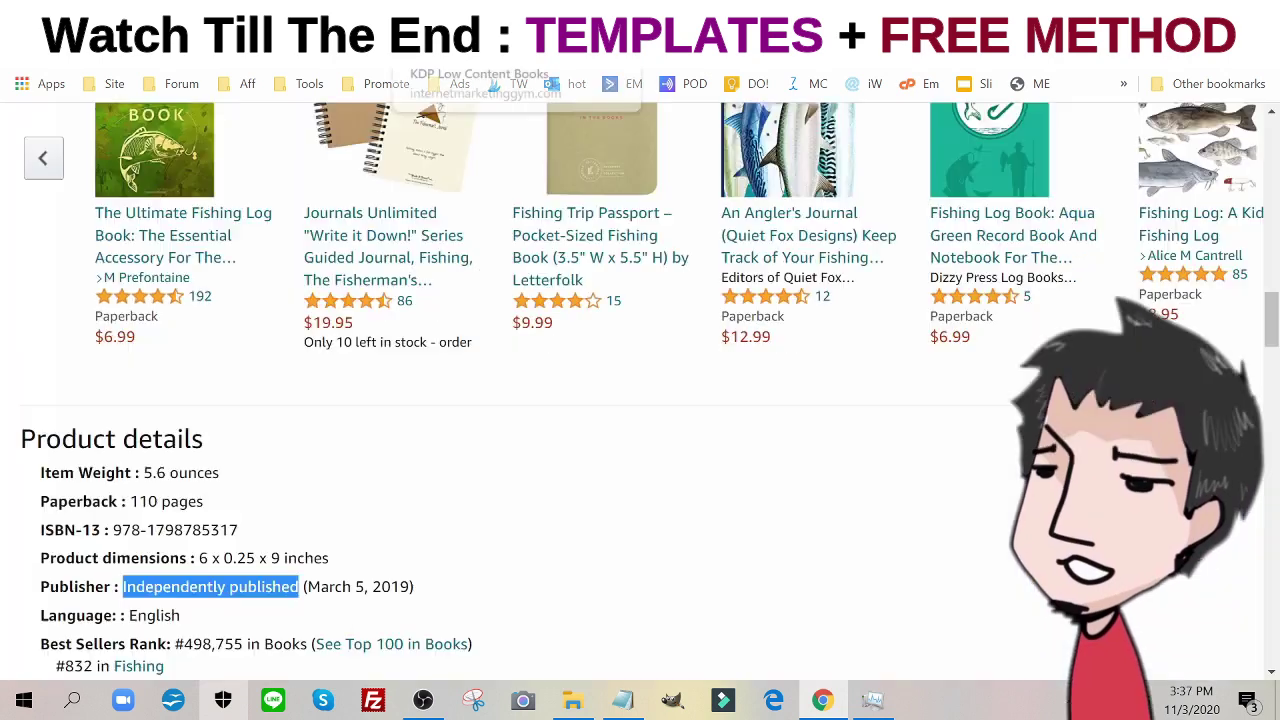
Open the KDP Low Content Books page and find the cover dimensions for a 6 x 9 low content book.
click(440, 15)
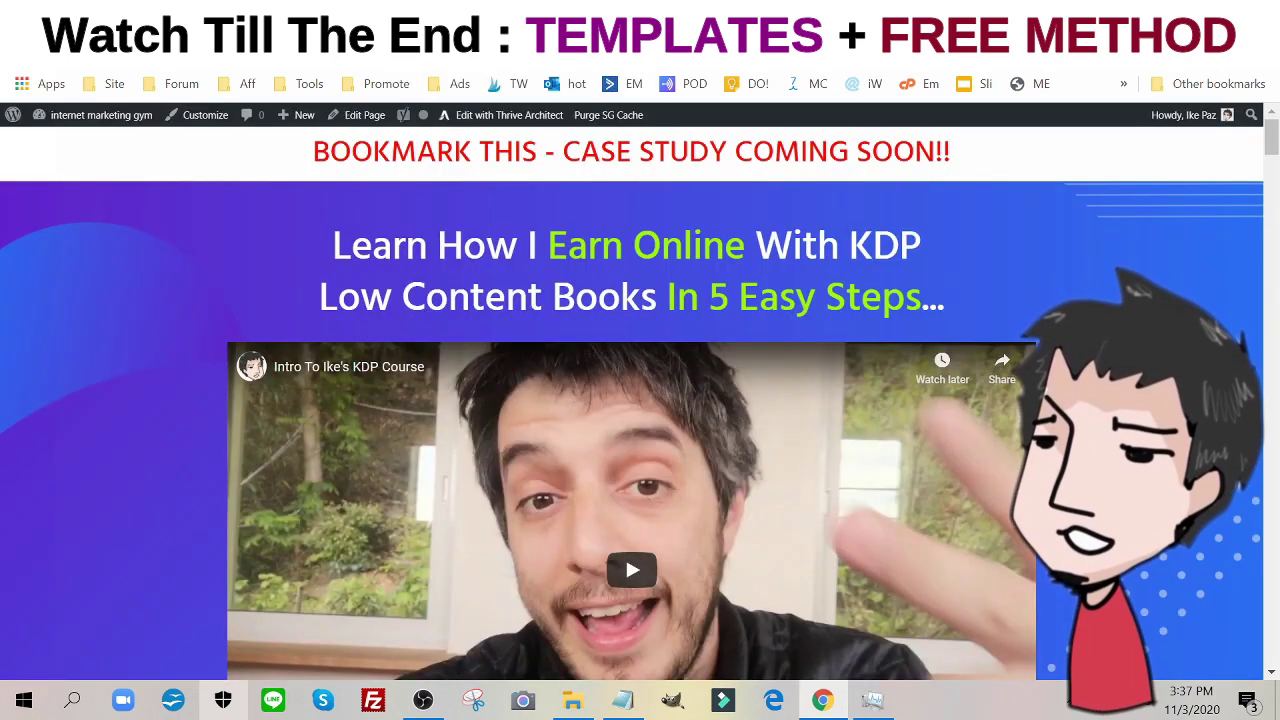
scroll(785, 340, down, 10)
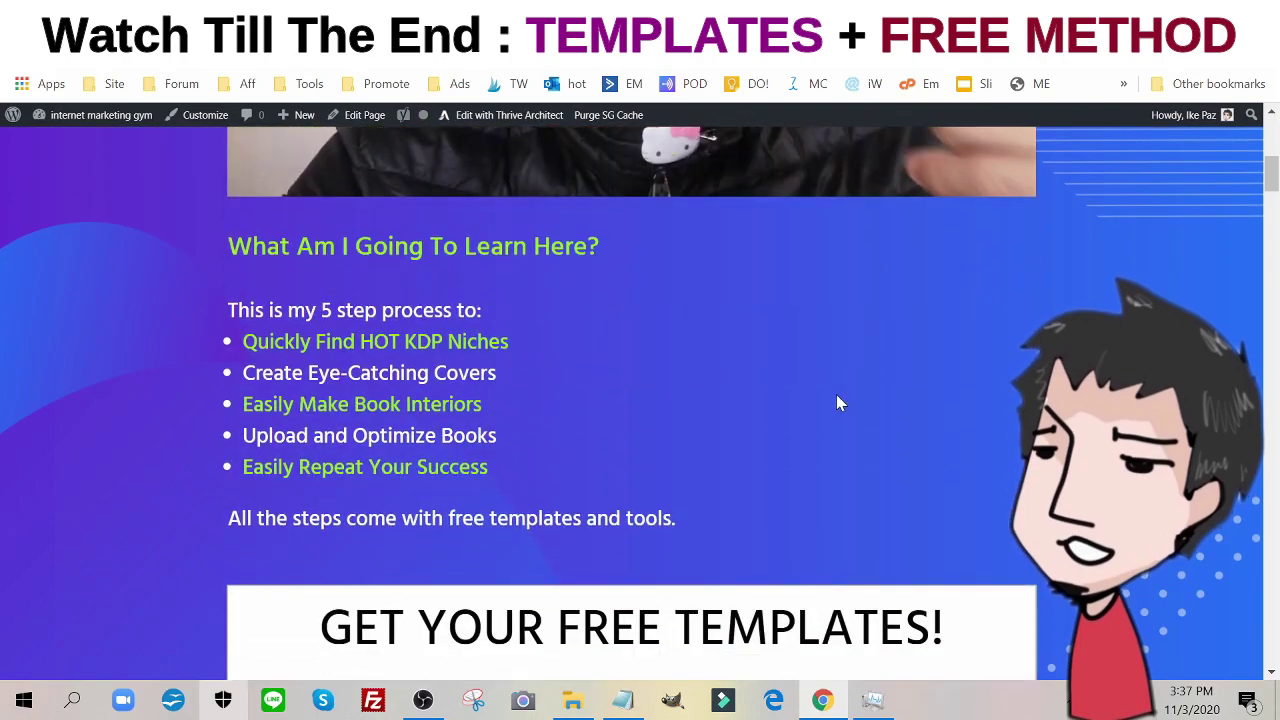
scroll(810, 210, down, 15)
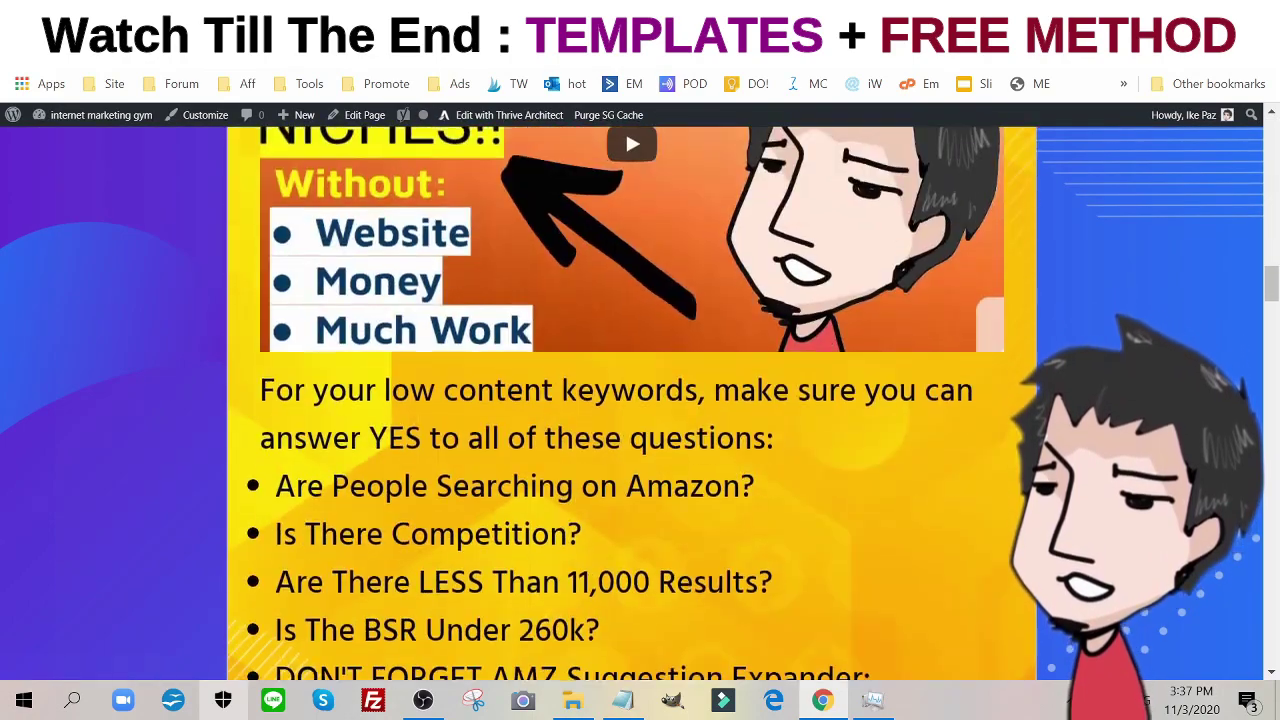
scroll(805, 240, down, 8)
scroll(805, 277, up, 6)
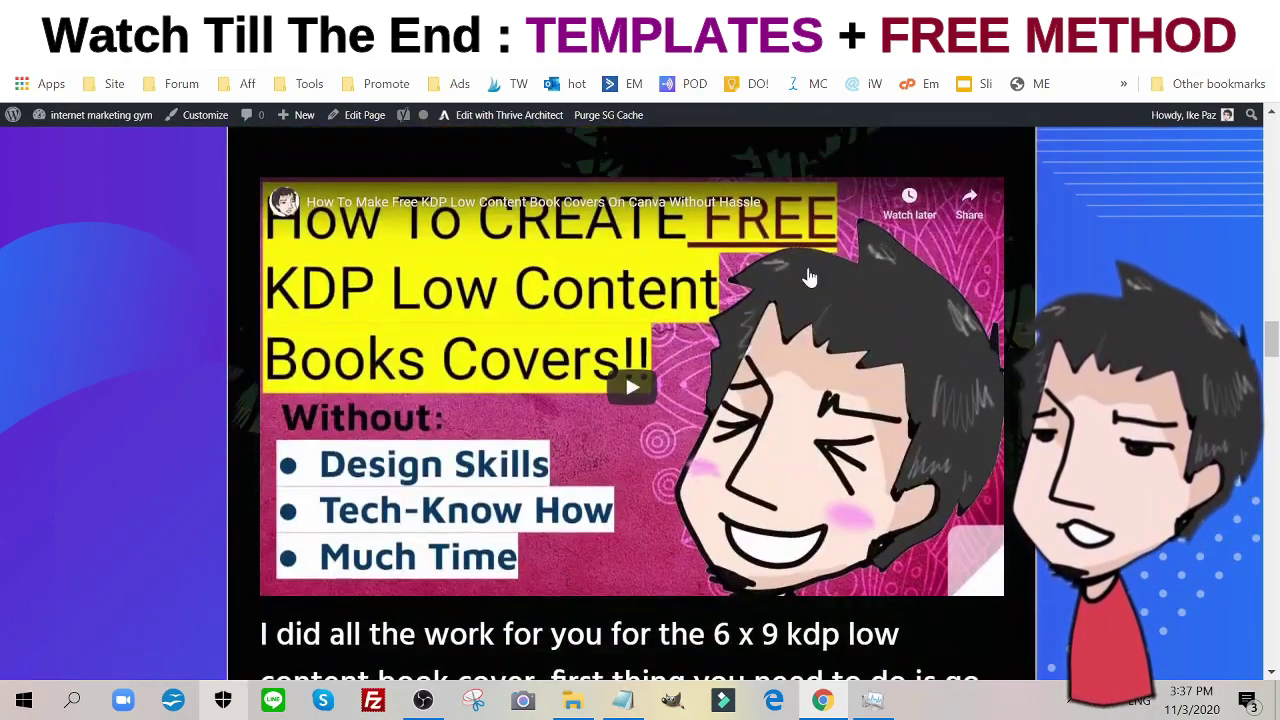
scroll(810, 277, down, 3)
scroll(926, 317, down, 3)
scroll(880, 310, up, 5)
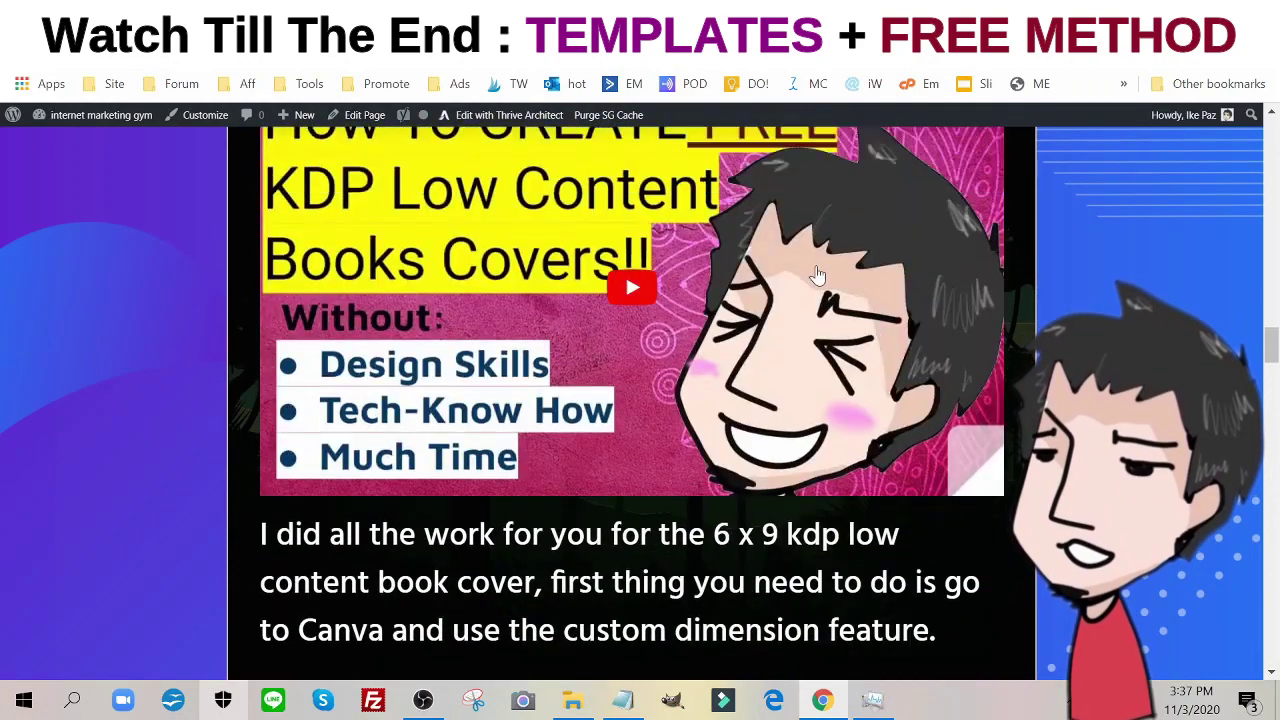
scroll(900, 400, down, 4)
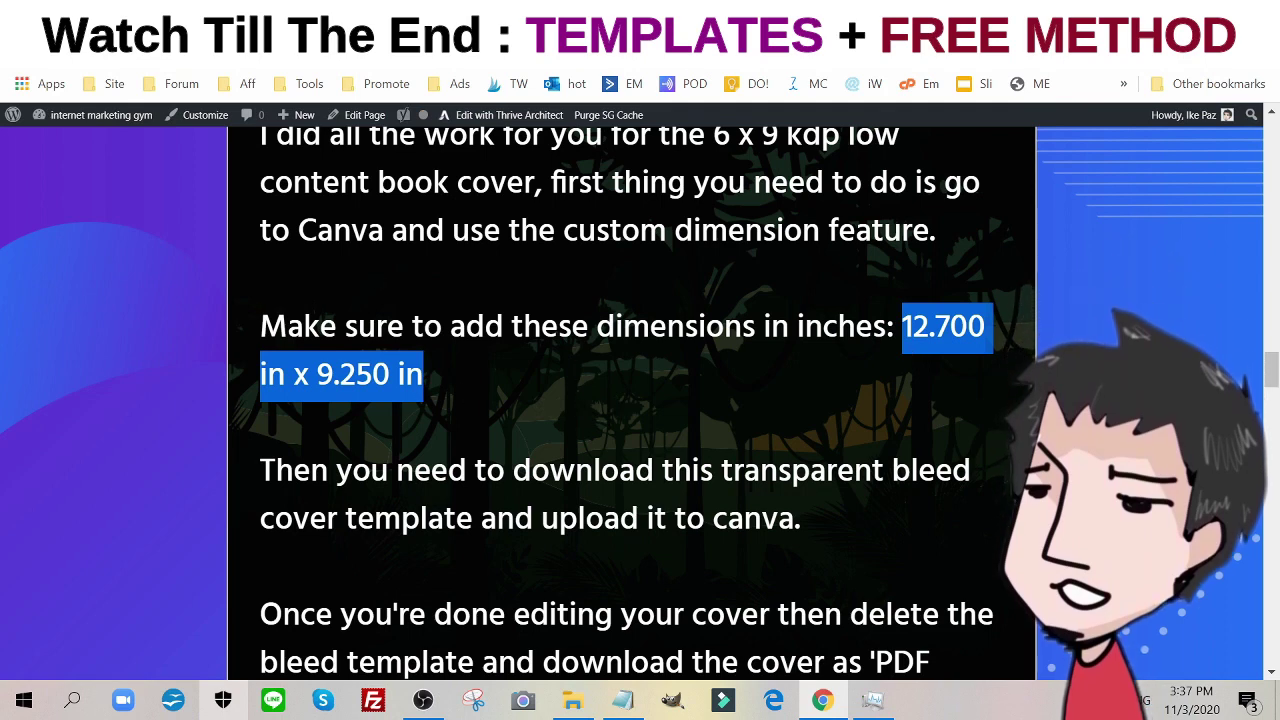
Switch to Canva, start a custom-size design and set its width to 12.700 in, as given in the cover instructions.
key(ctrl+Tab)
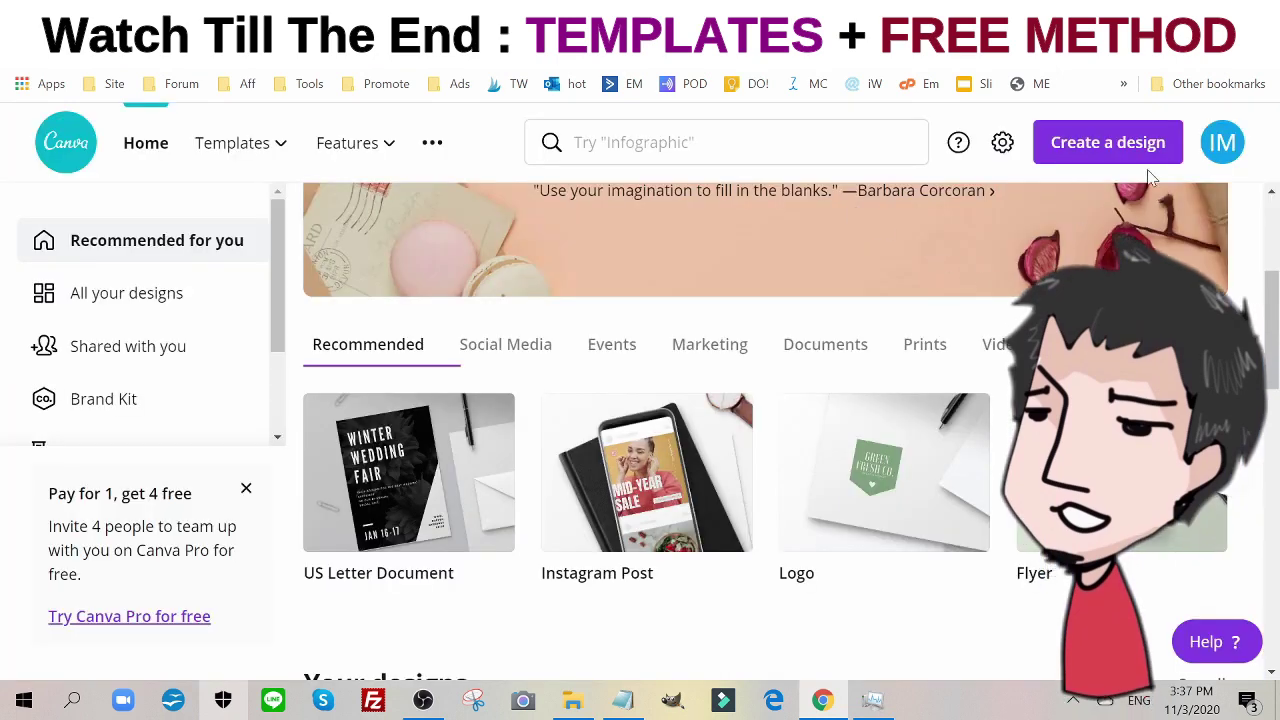
click(1145, 344)
click(1163, 415)
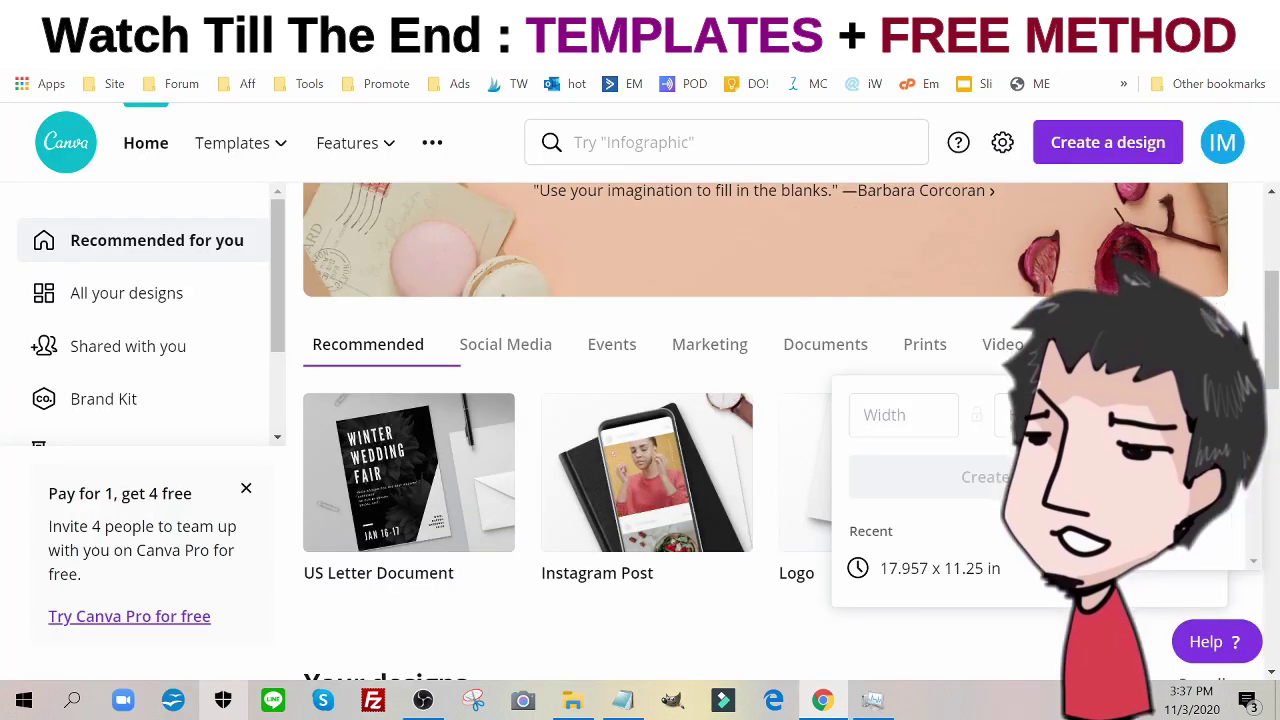
click(903, 415)
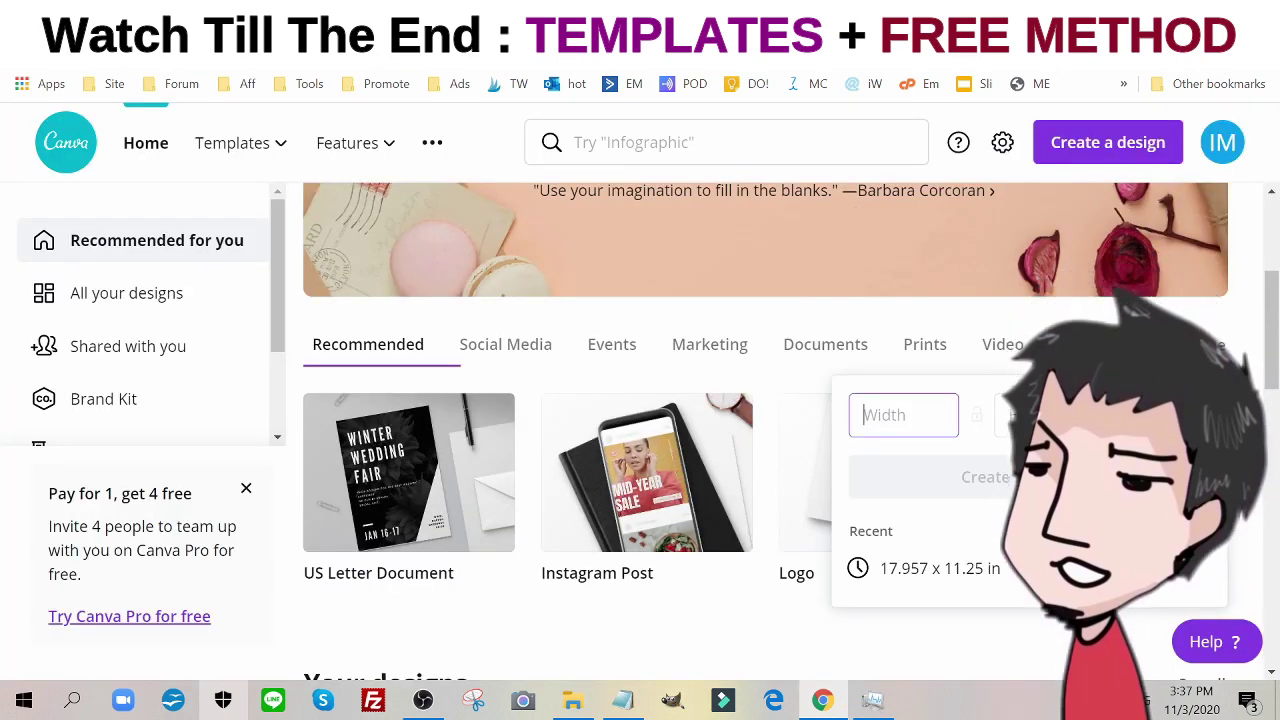
text(12)
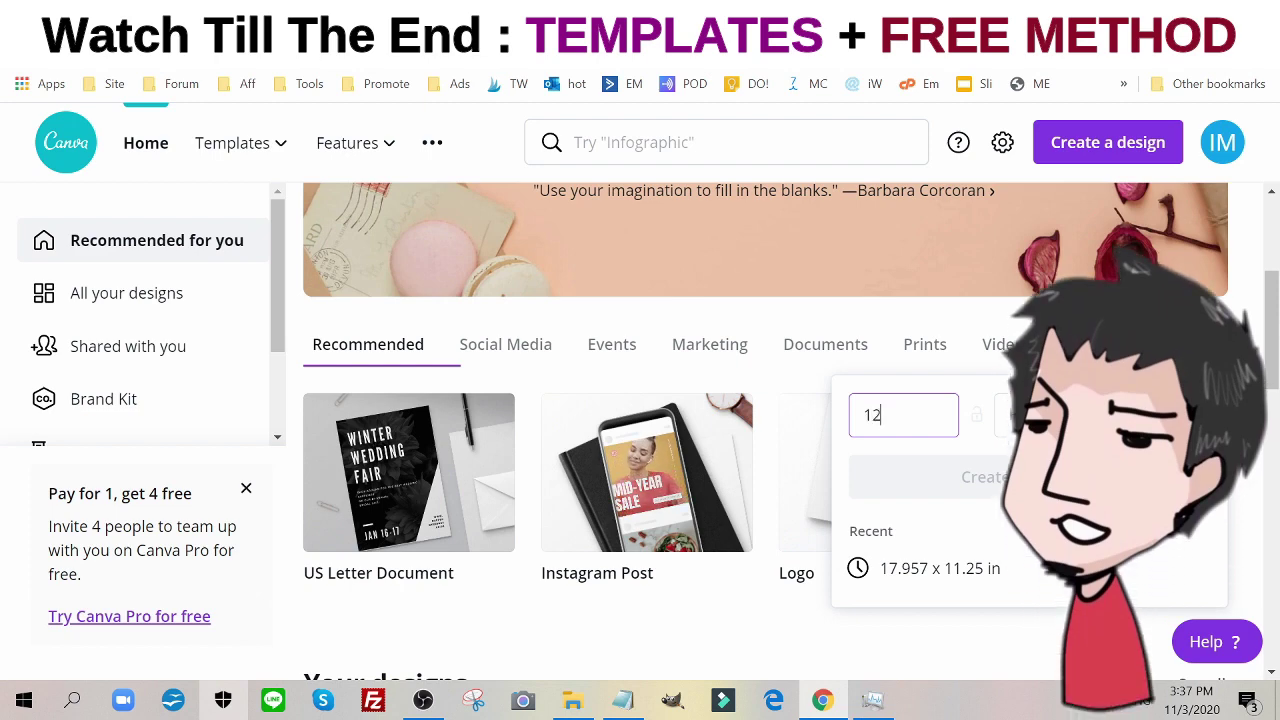
text(.)
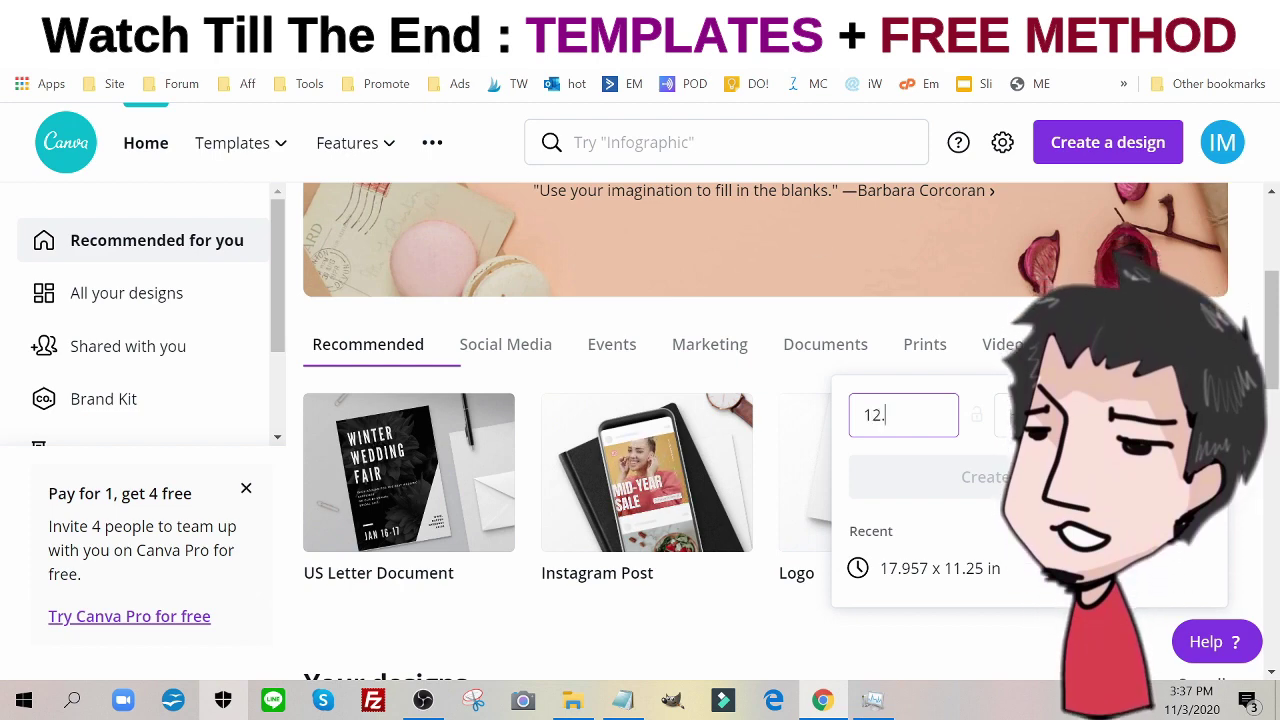
key(ctrl+Tab)
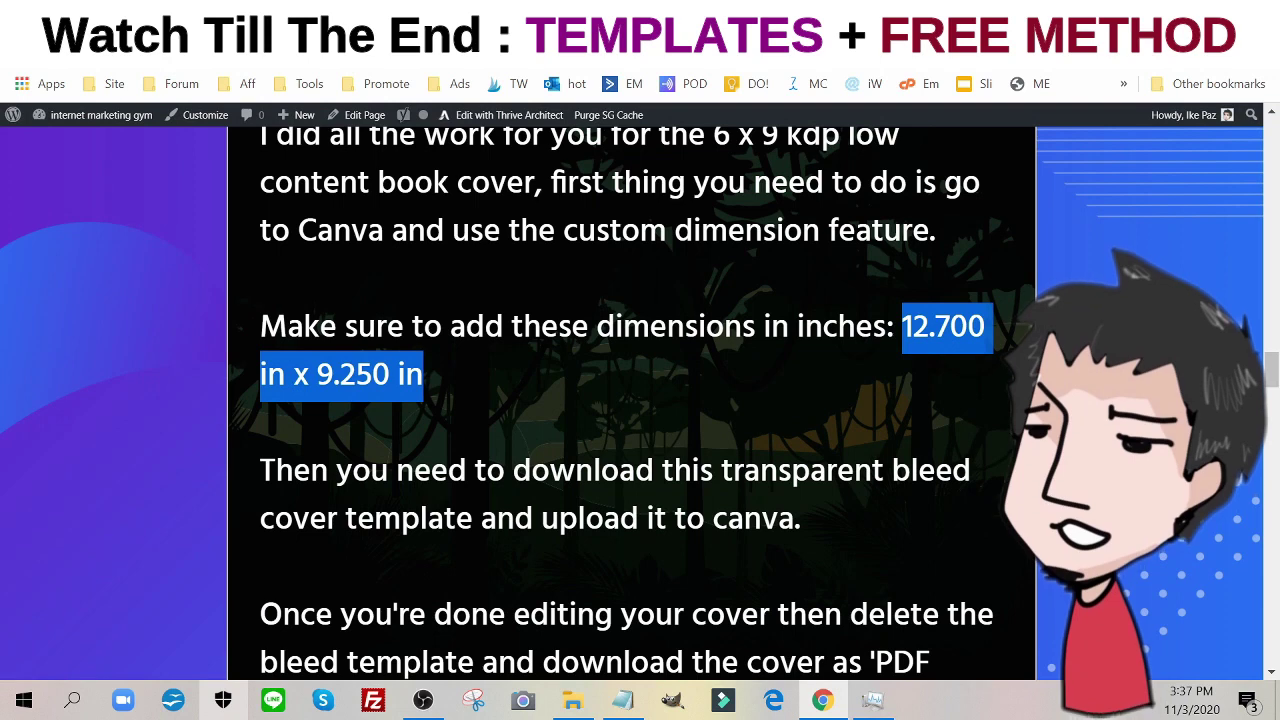
key(ctrl+shift+Tab)
text(7)
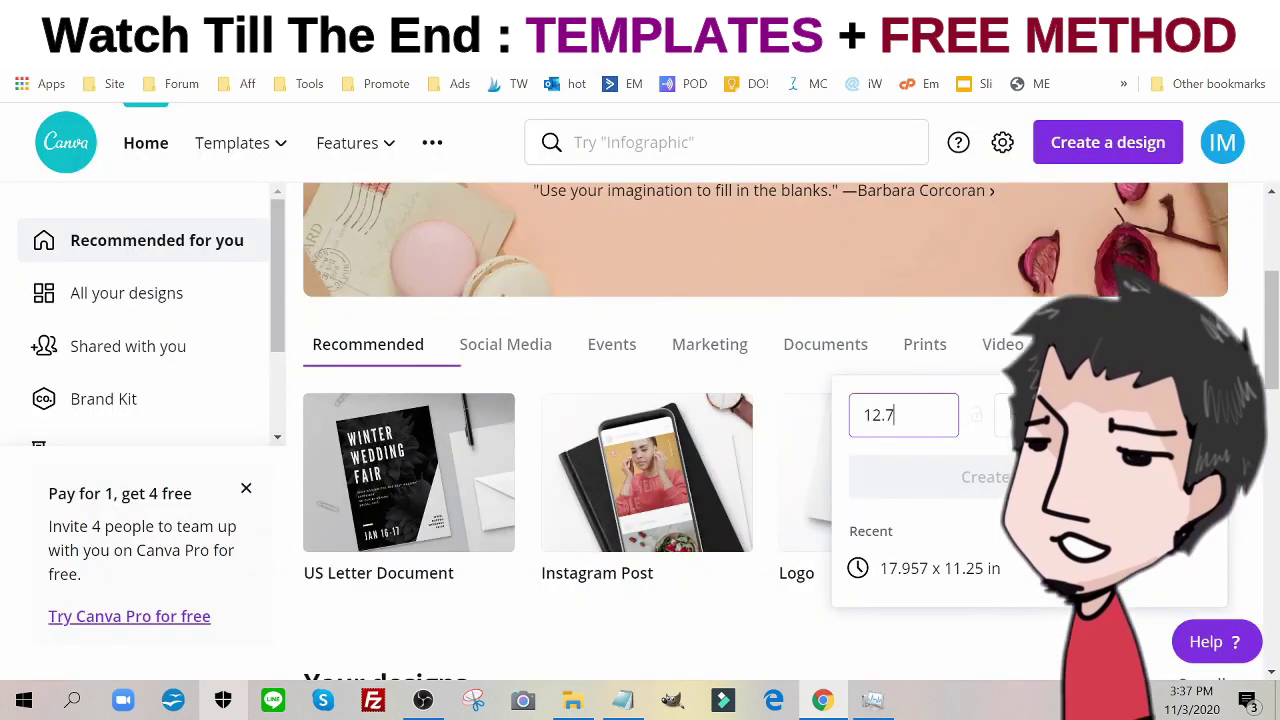
text(00)
key(Tab)
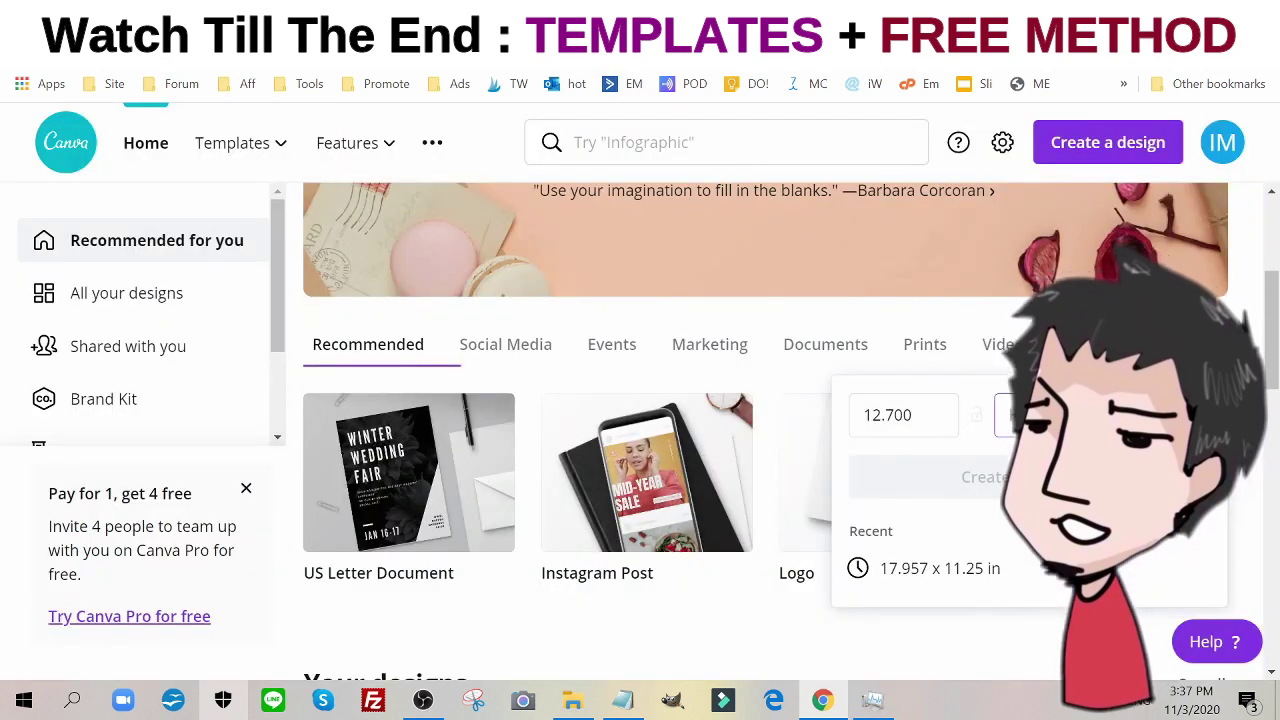
Set the custom design's height to 9.250 in from the cover instructions and create the blank design.
key(ctrl+Tab)
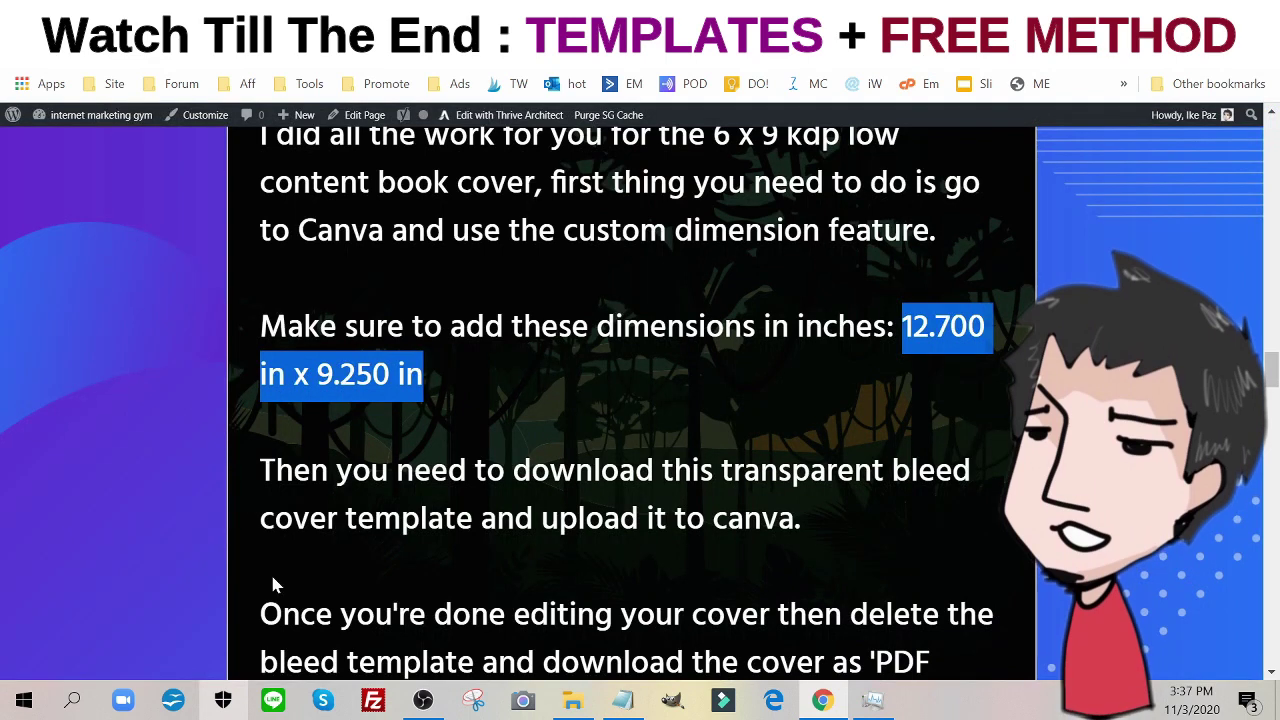
key(ctrl+Tab)
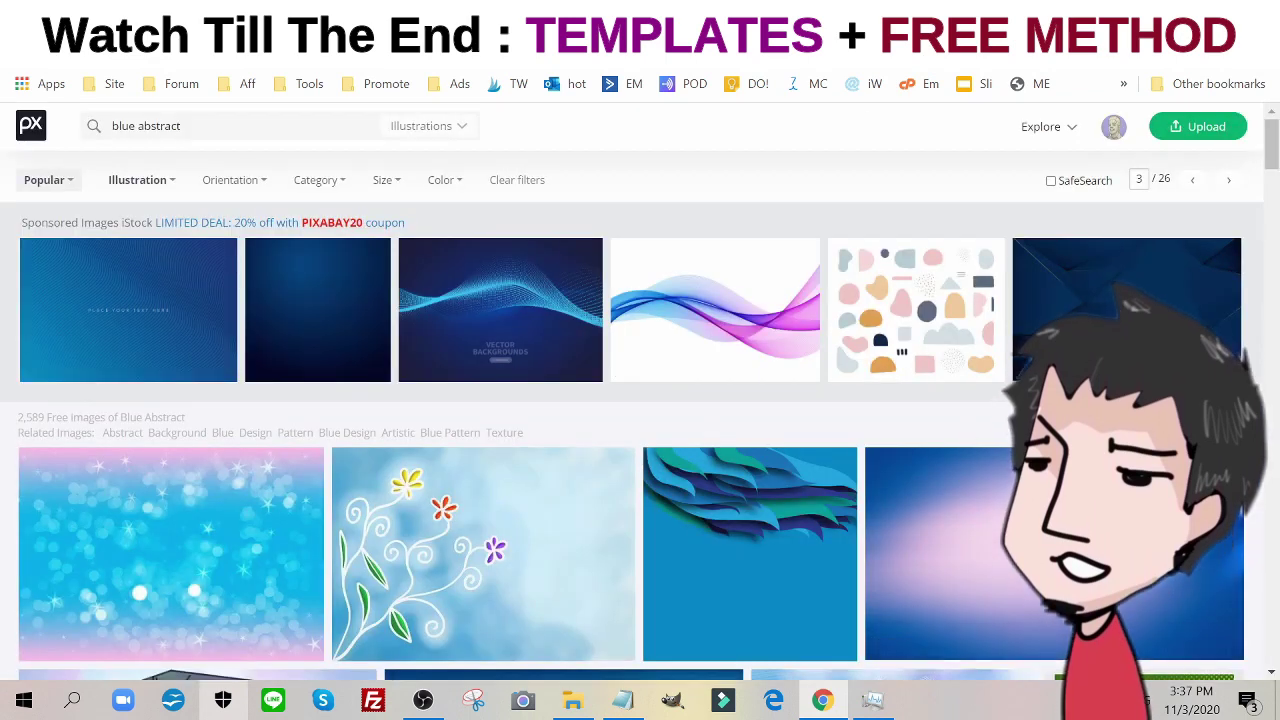
key(ctrl+Tab)
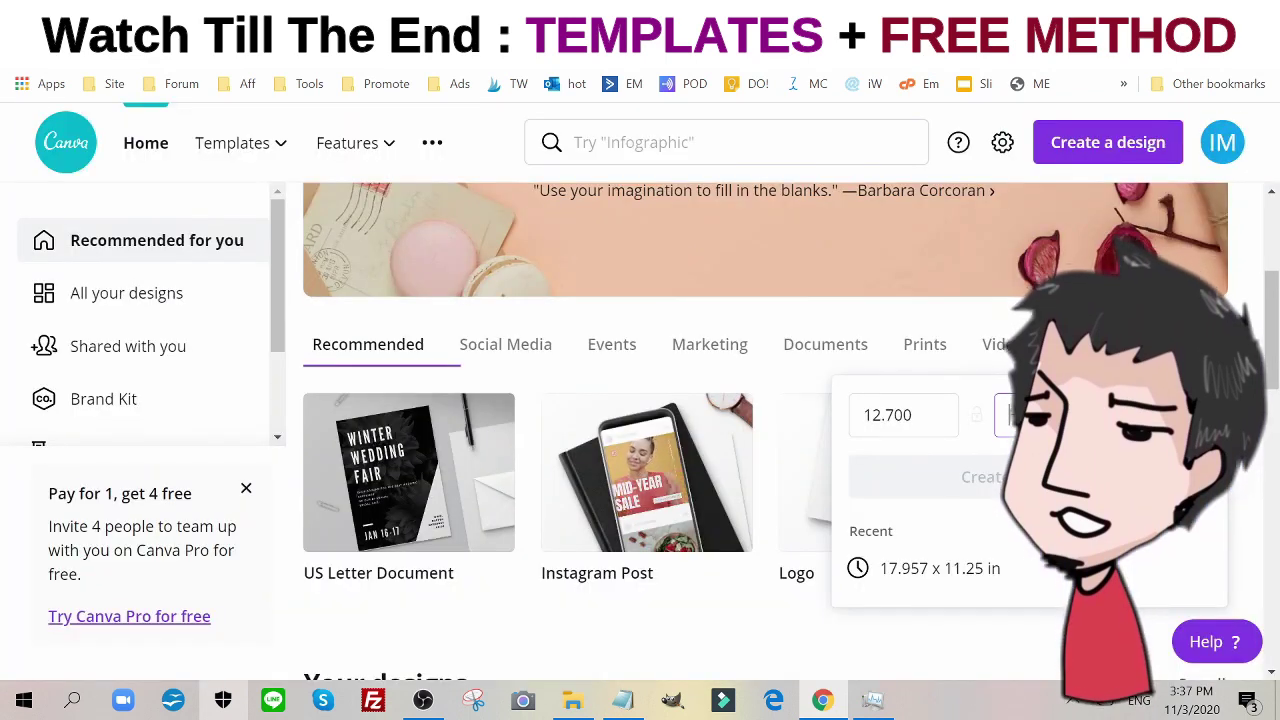
text(9.250)
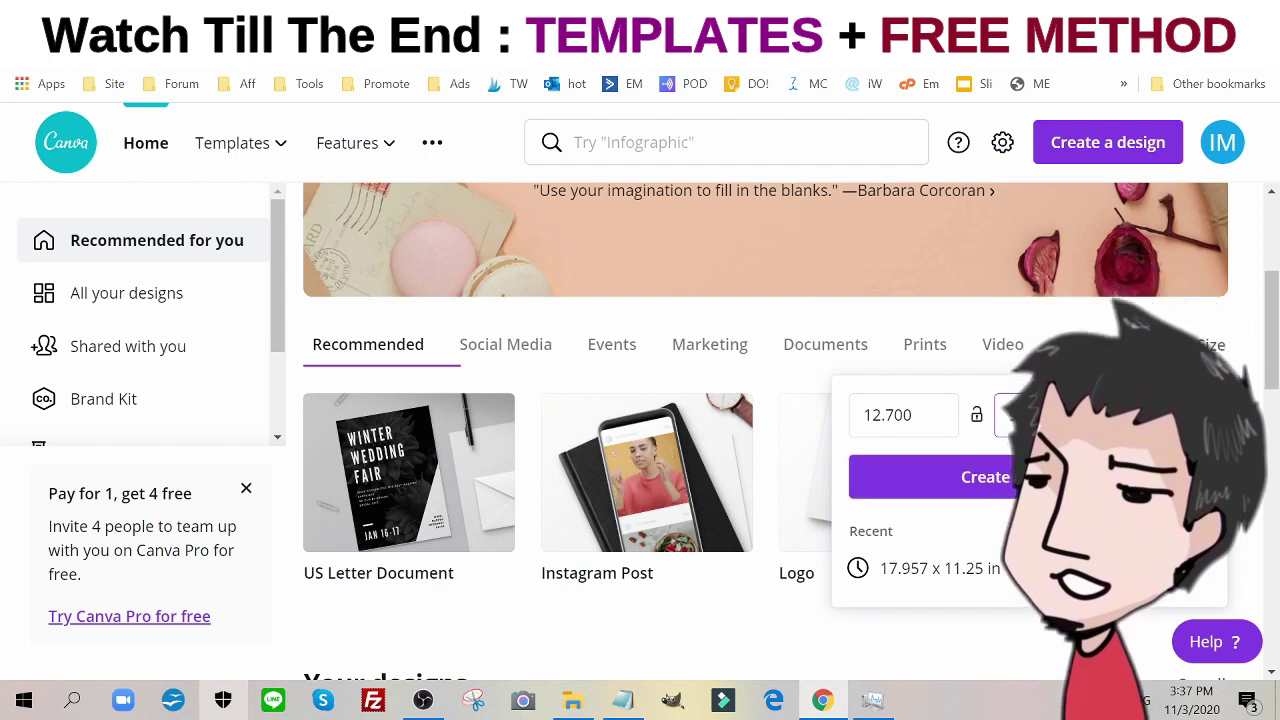
click(1090, 477)
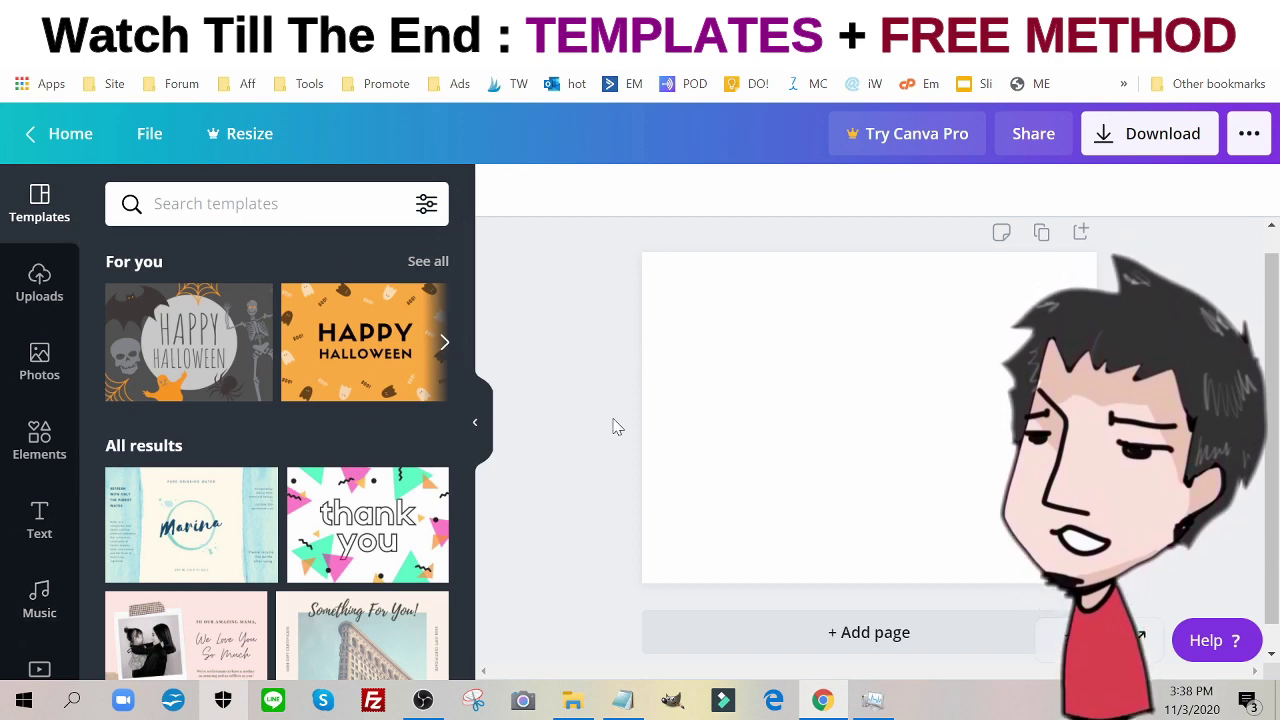
Return to the Amazon listing of the Fishing Log Book and examine its blue cover as a reference.
key(ctrl+Tab)
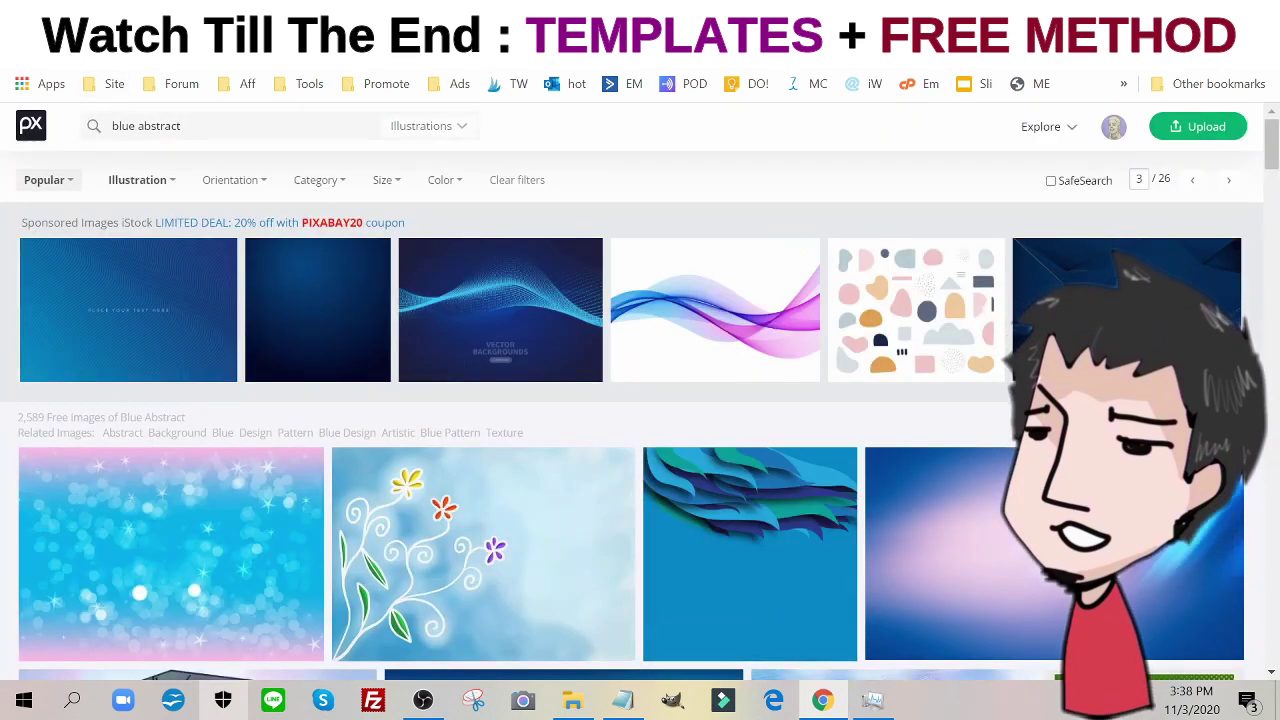
key(ctrl+Tab)
scroll(467, 325, up, 10)
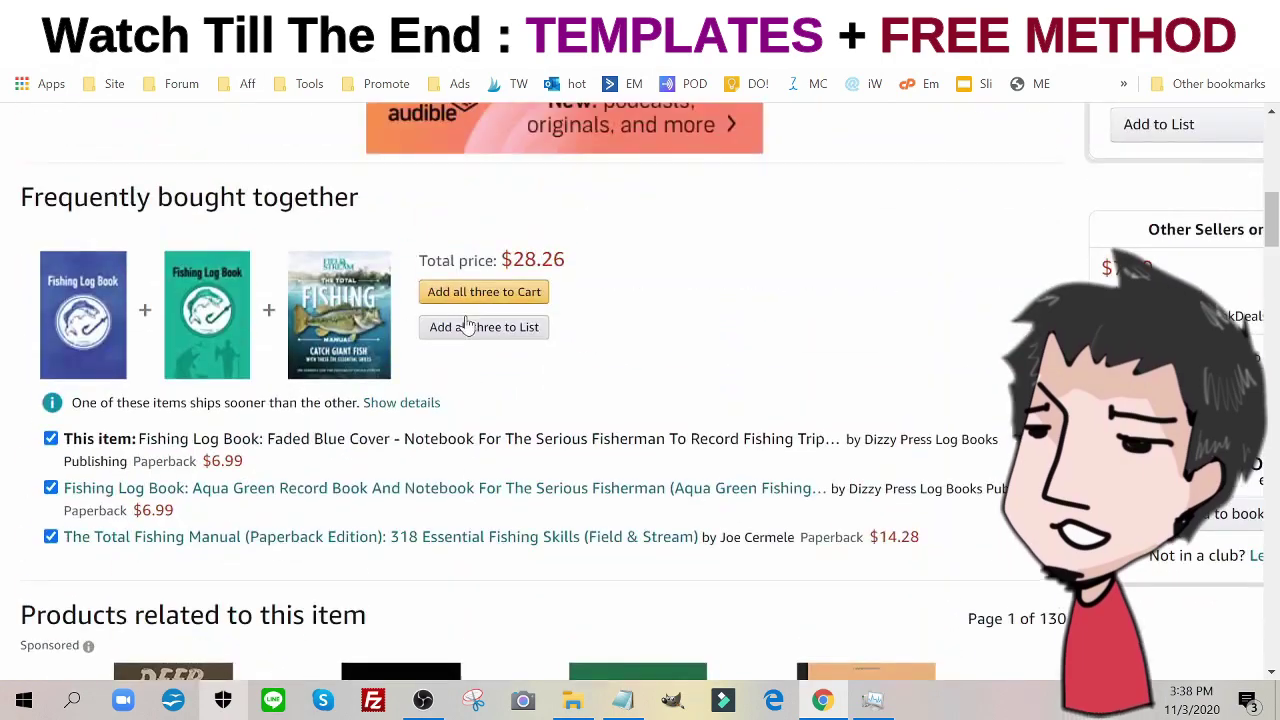
scroll(257, 334, up, 2)
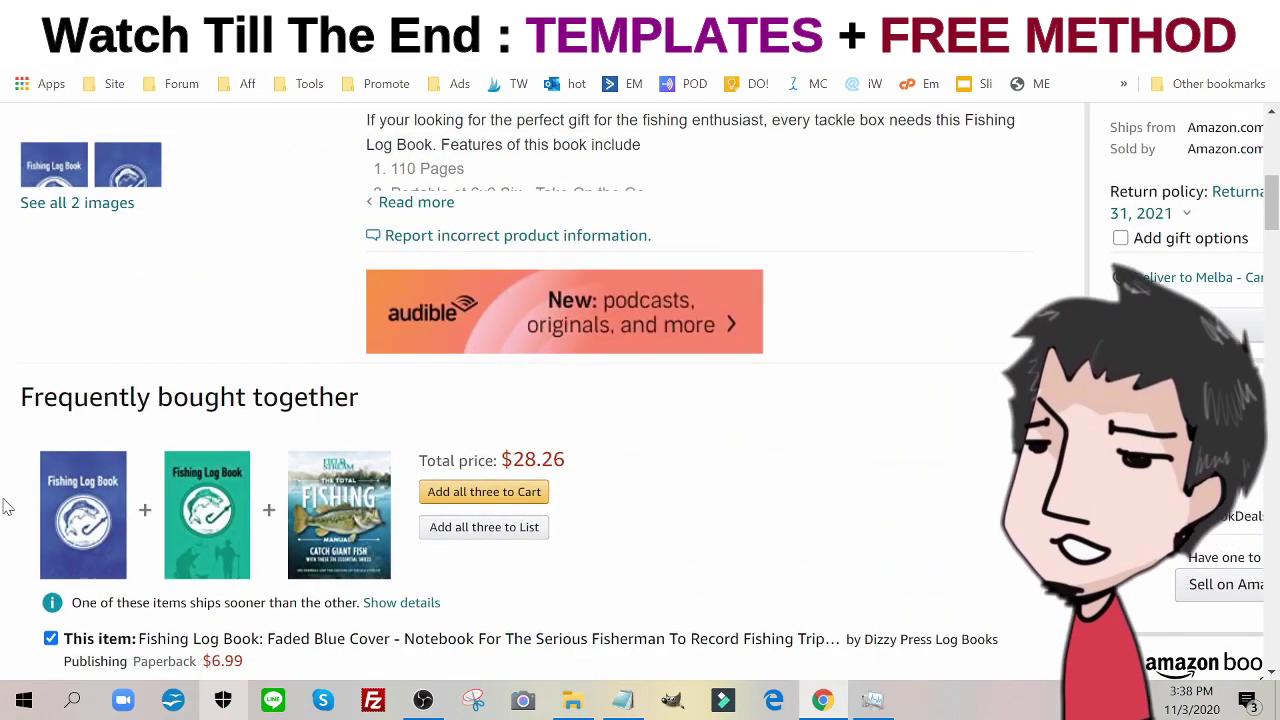
scroll(125, 493, up, 4)
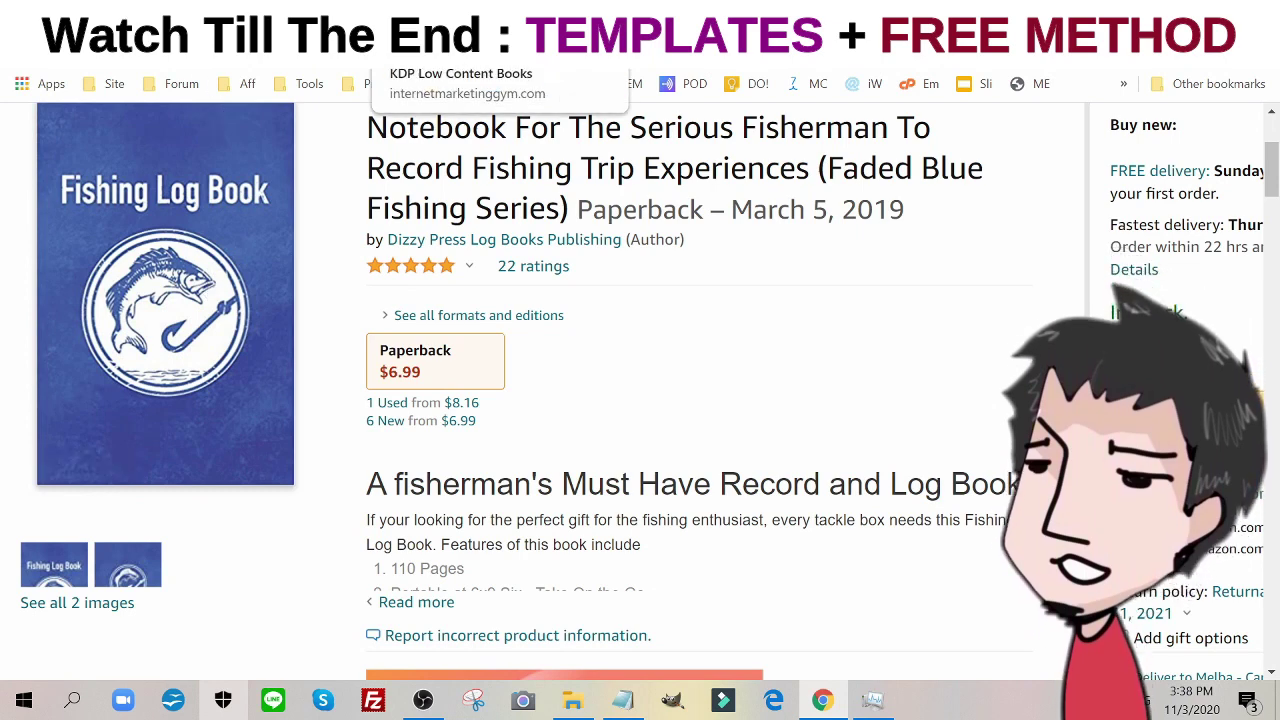
Switch to the Pixabay results for "blue abstract" and examine the search's image type and filter options.
click(510, 84)
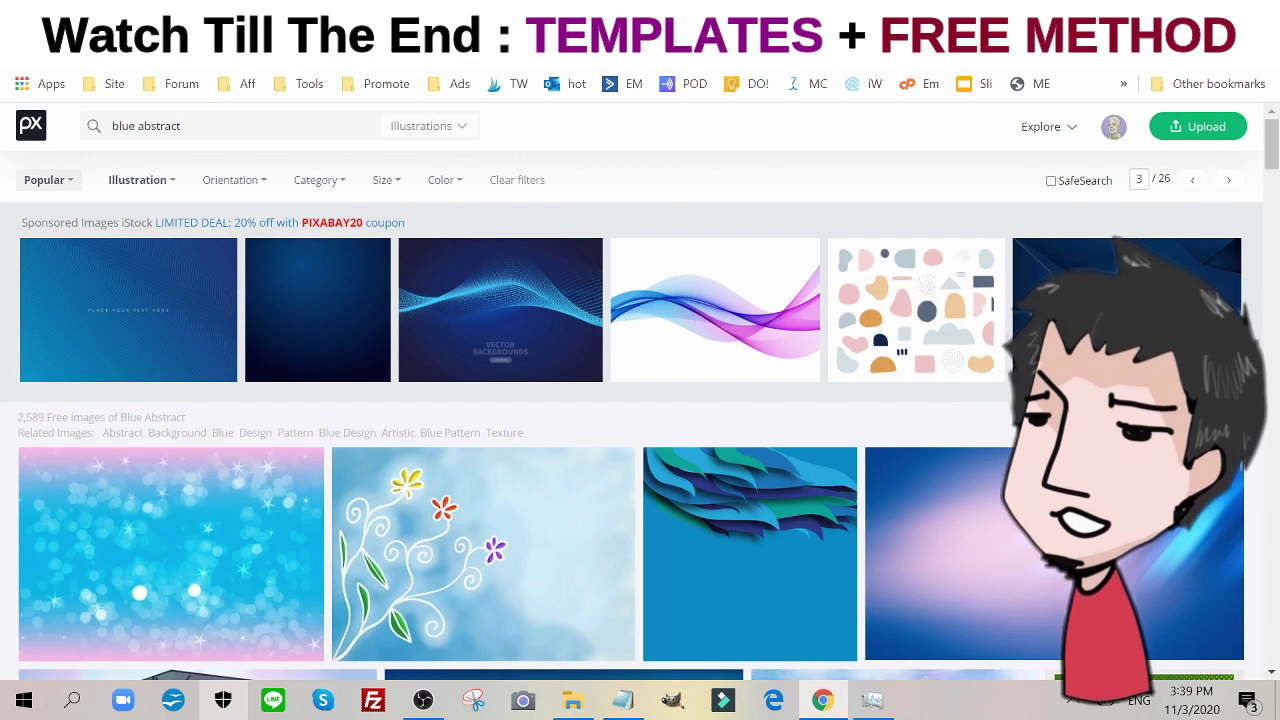
scroll(120, 105, up, 10)
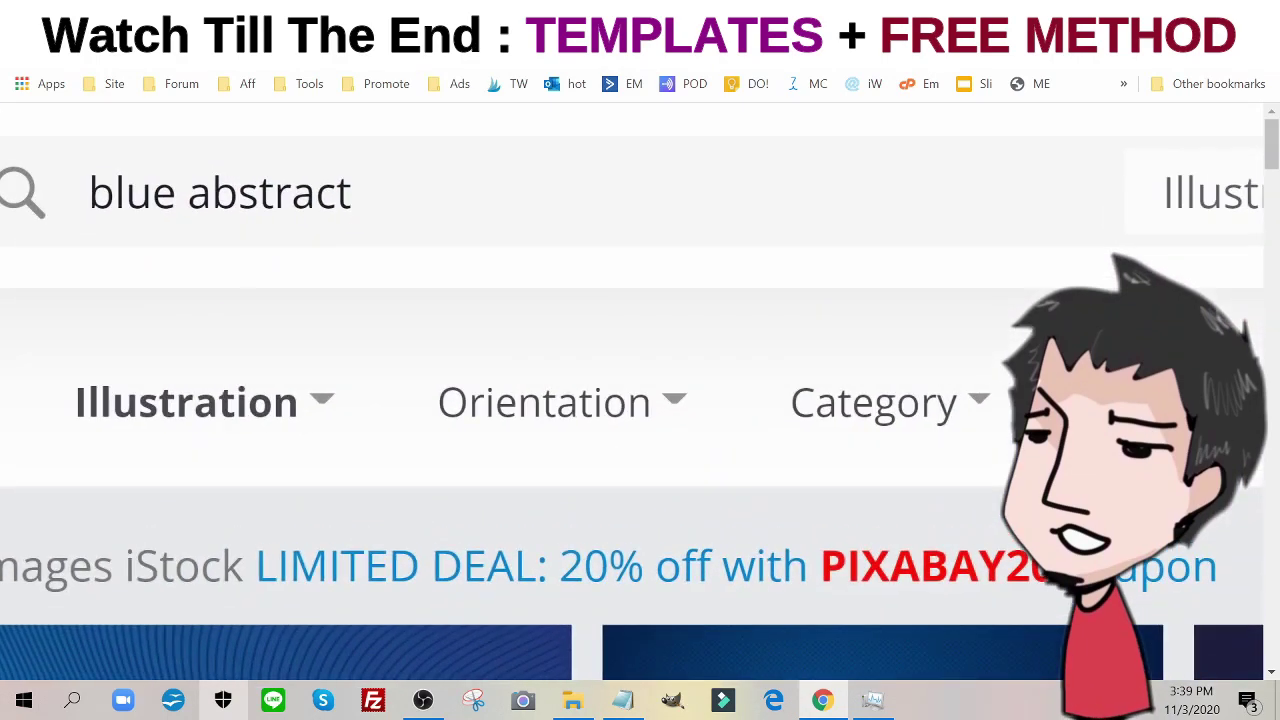
scroll(632, 390, left, 2)
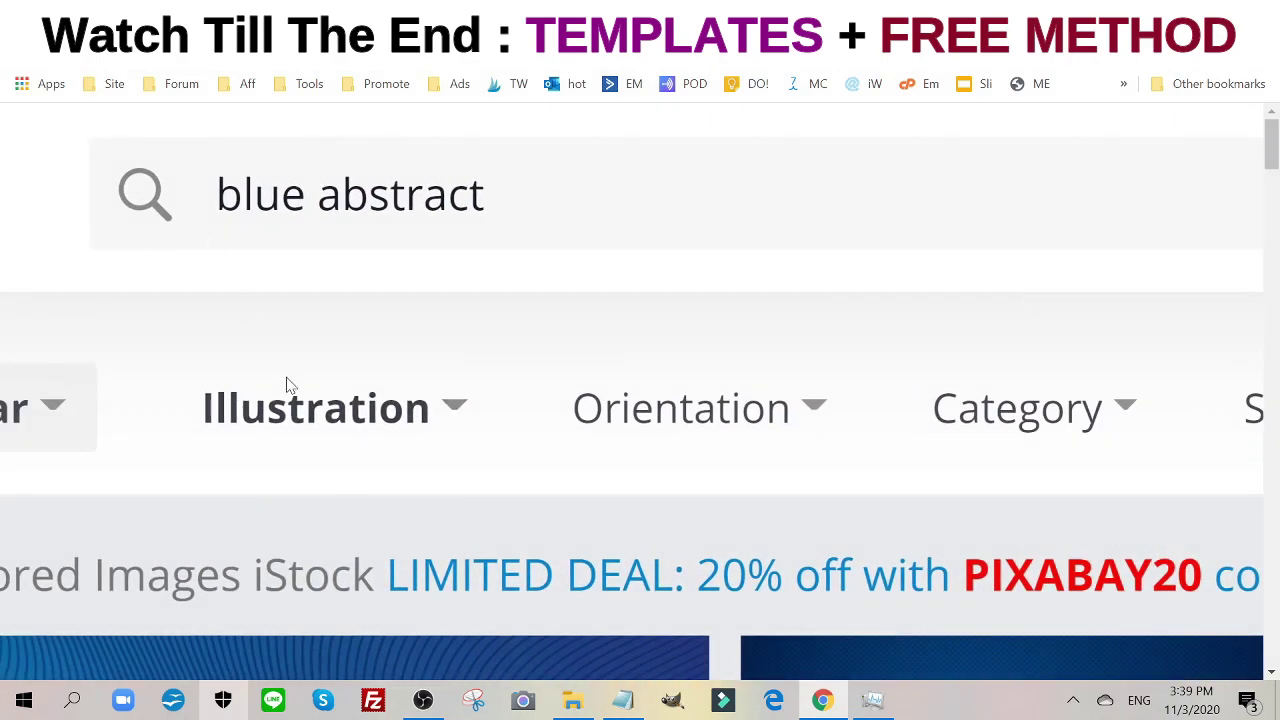
click(291, 405)
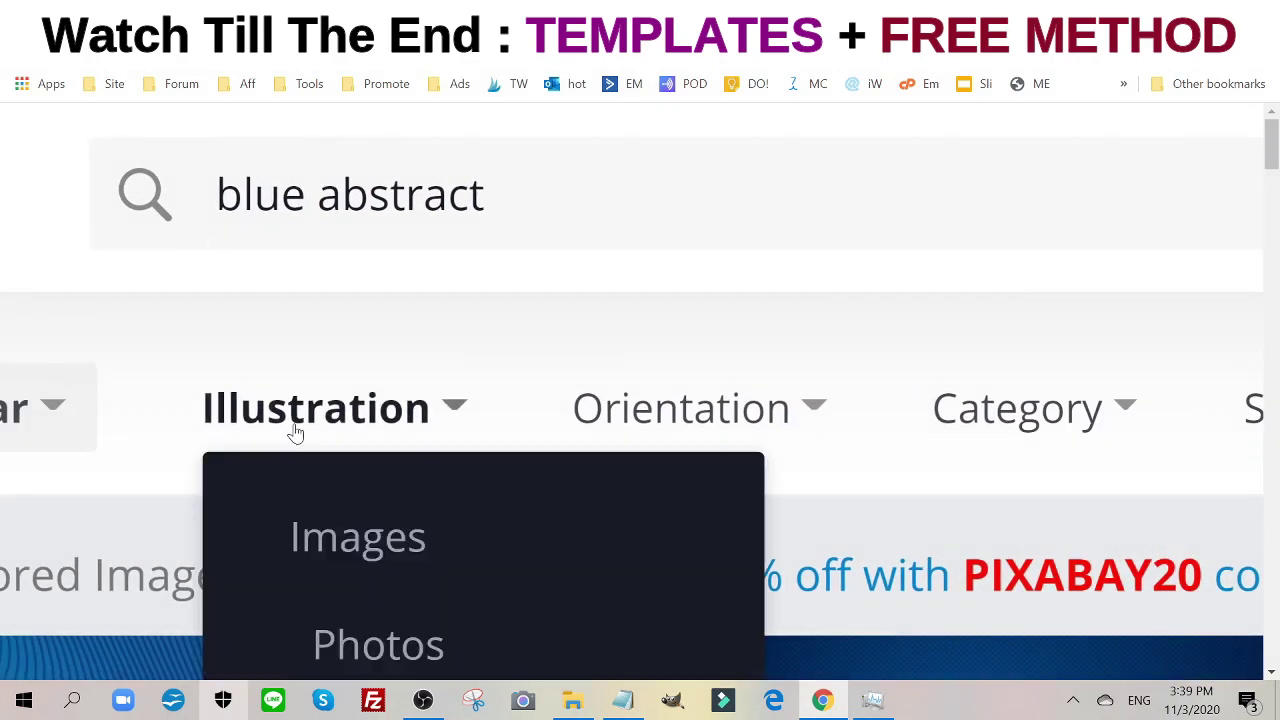
click(727, 265)
scroll(826, 263, down, 3)
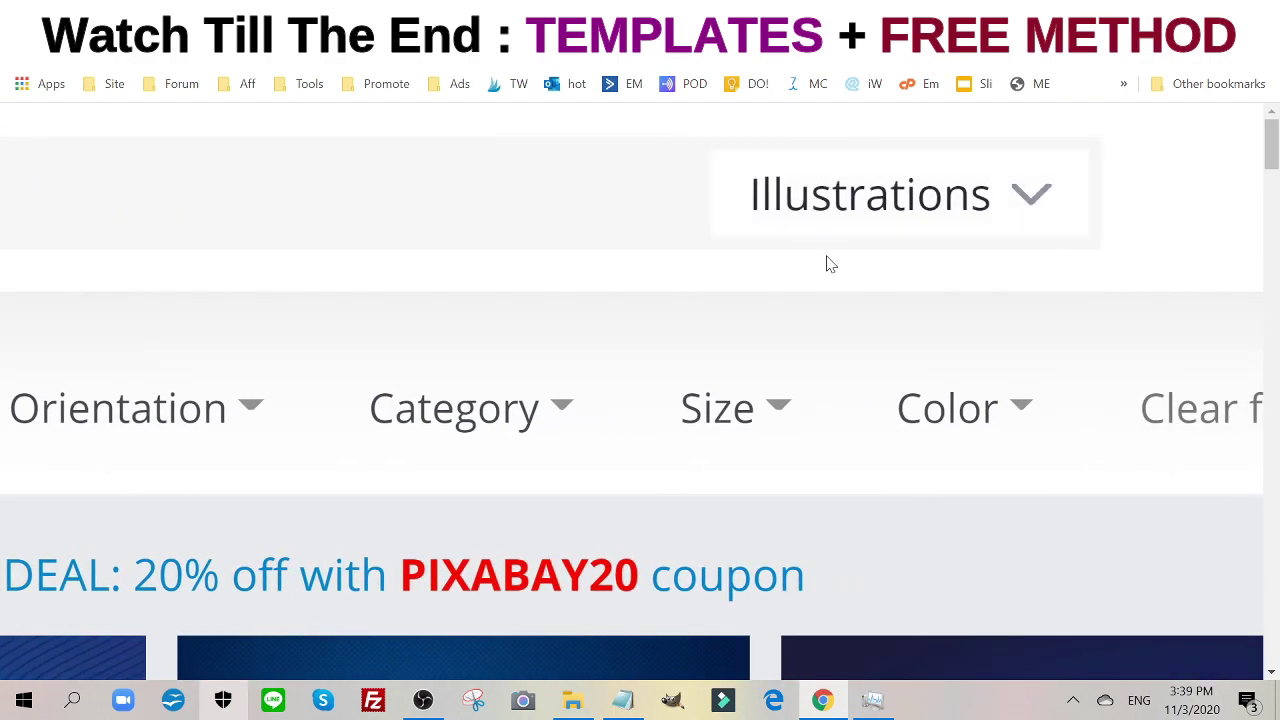
Browse the blue abstract illustrations for a background that suits the fishing log book cover.
scroll(857, 272, down, 10)
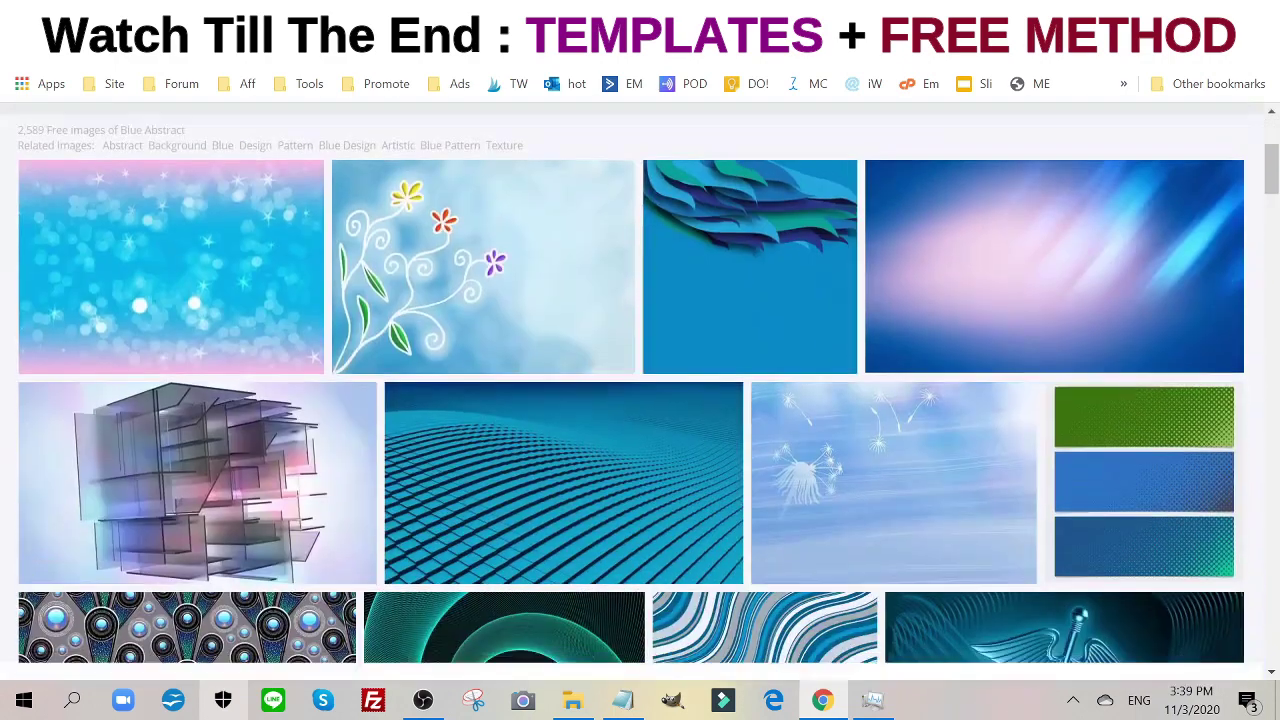
scroll(640, 392, down, 10)
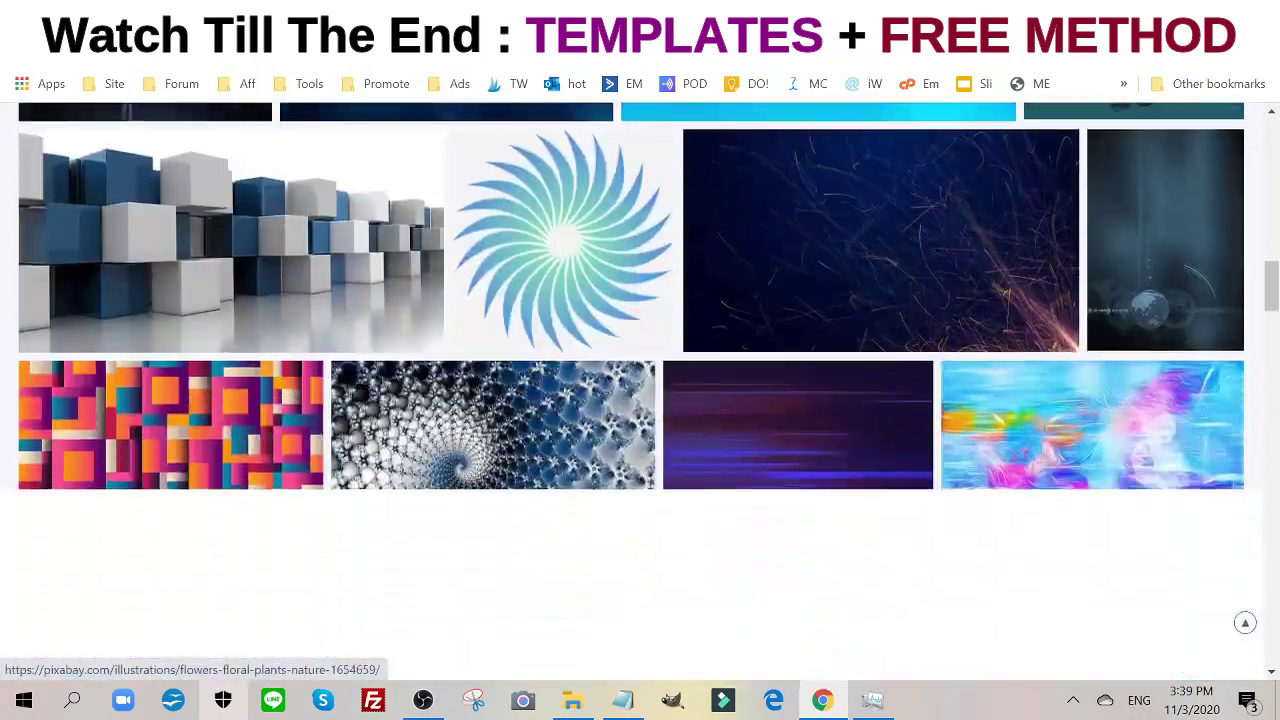
scroll(643, 186, down, 5)
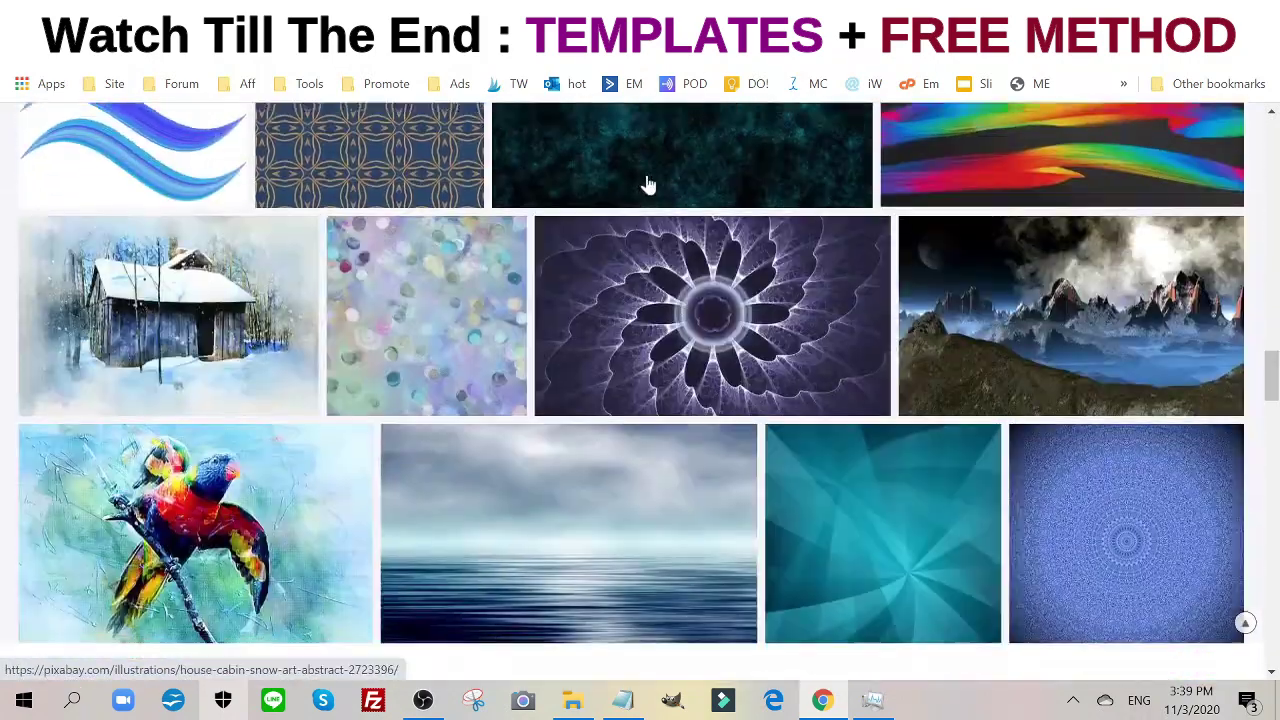
scroll(543, 357, down, 3)
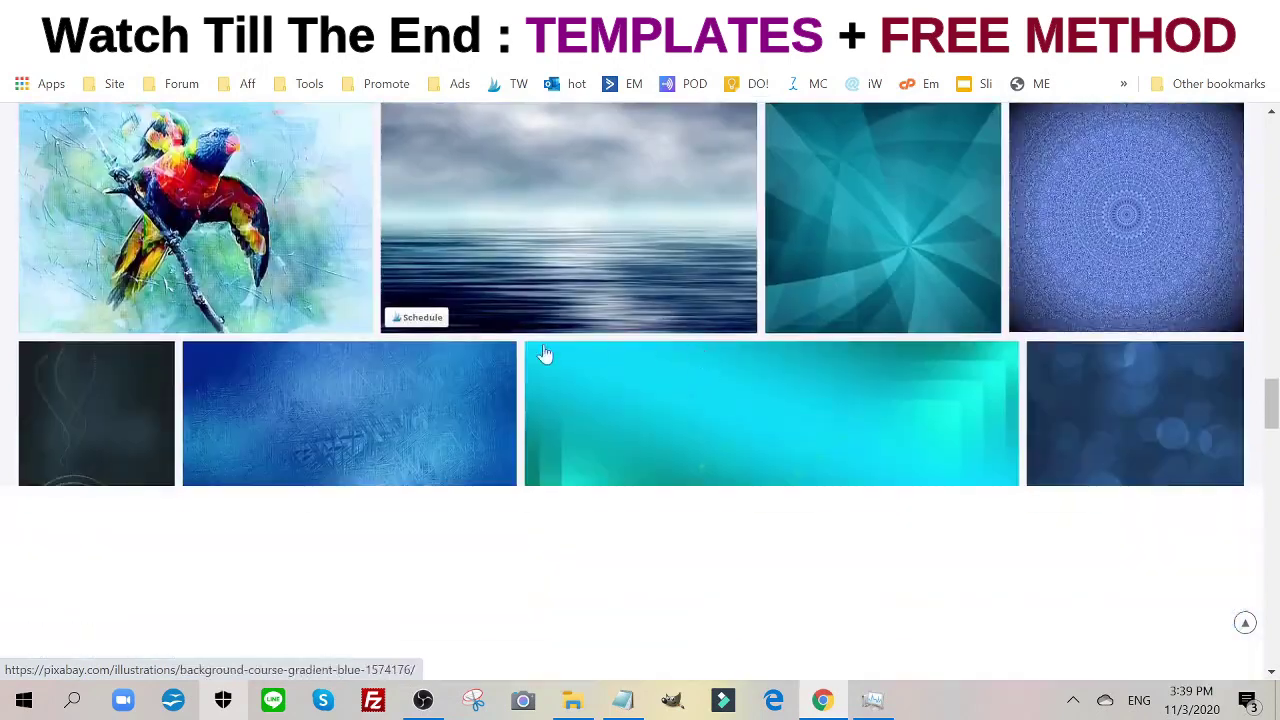
scroll(614, 526, down, 3)
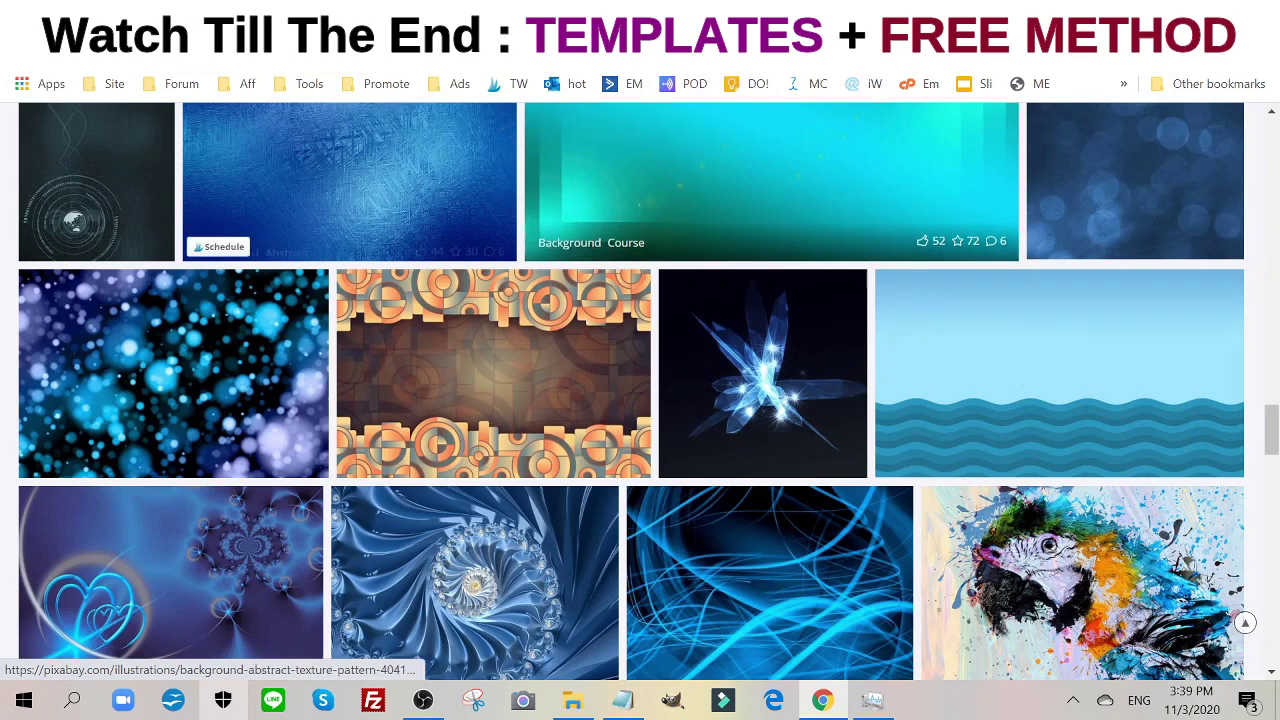
Open the Pixabay results for "fishing" and check the image type, category and transparent color filters.
click(508, 16)
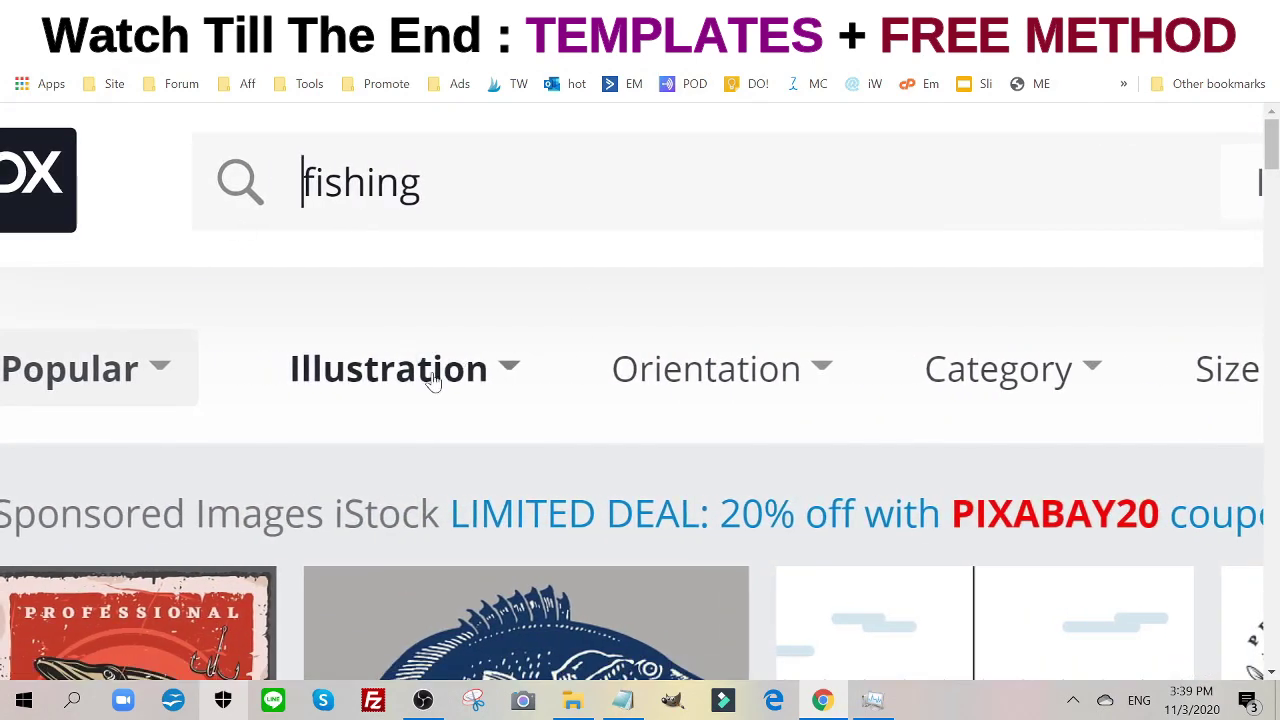
click(417, 391)
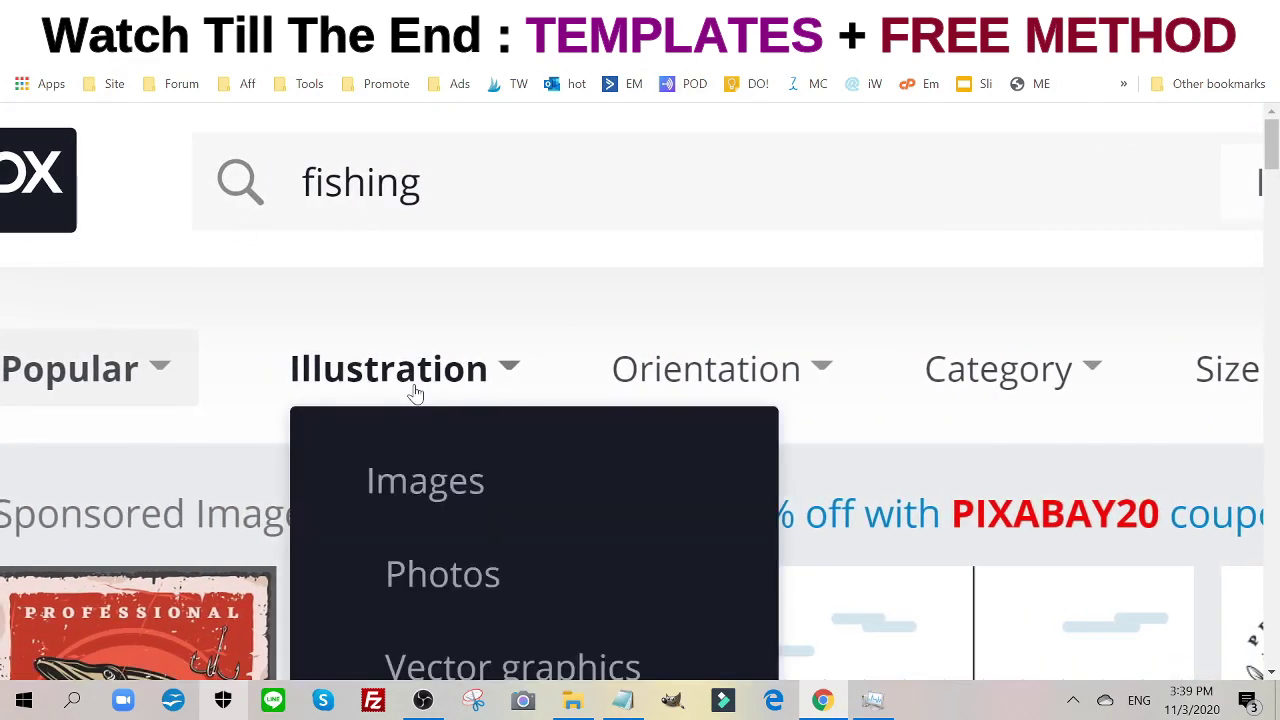
scroll(549, 477, down, 3)
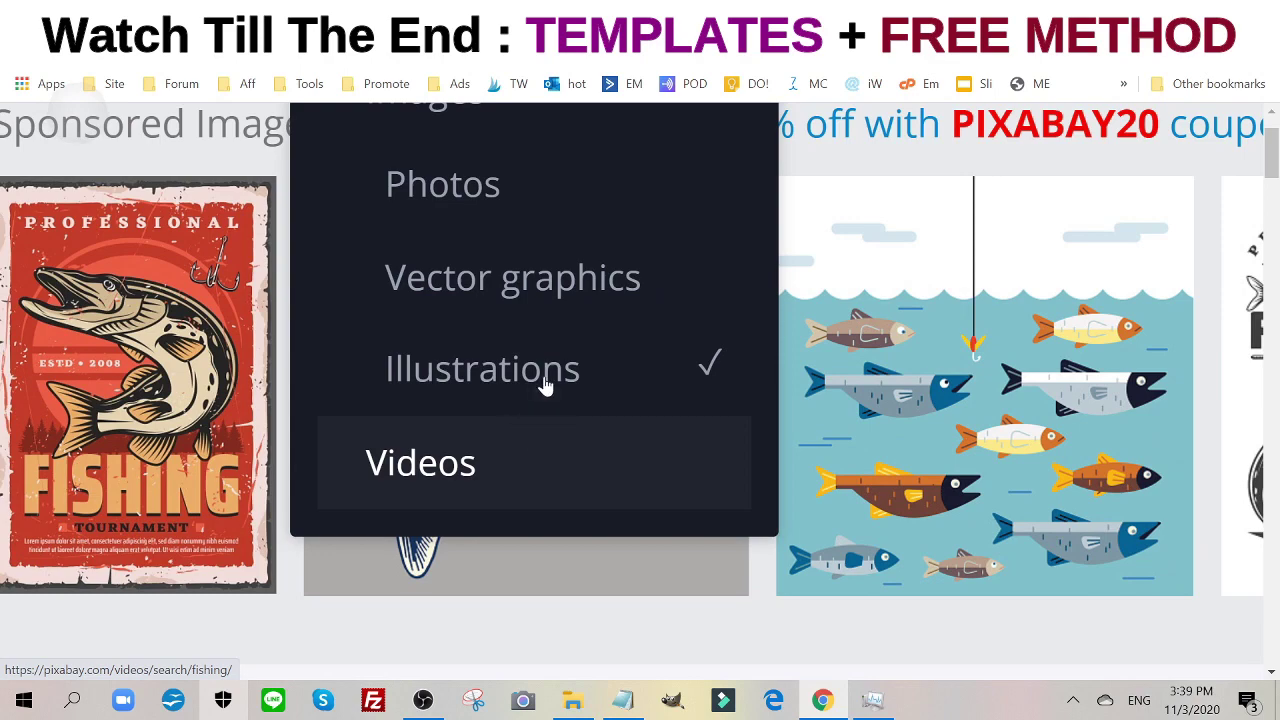
ctrl+scroll(600, 391, down, 5)
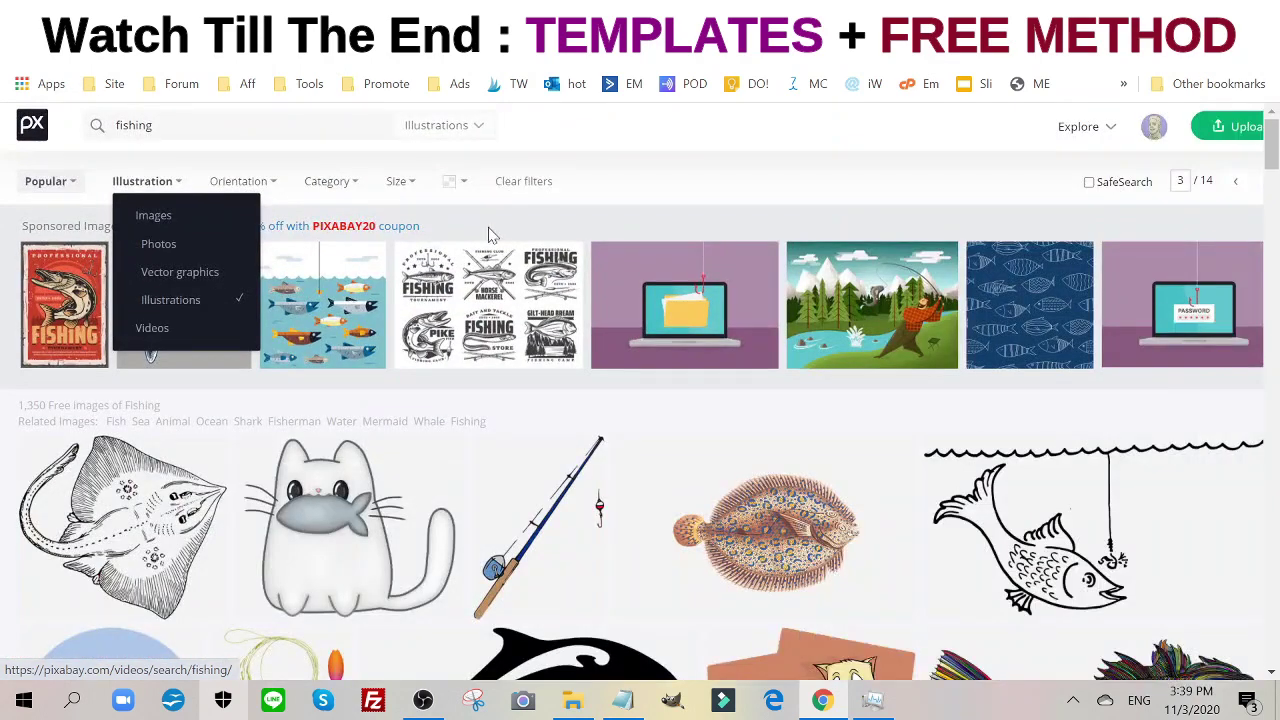
click(352, 186)
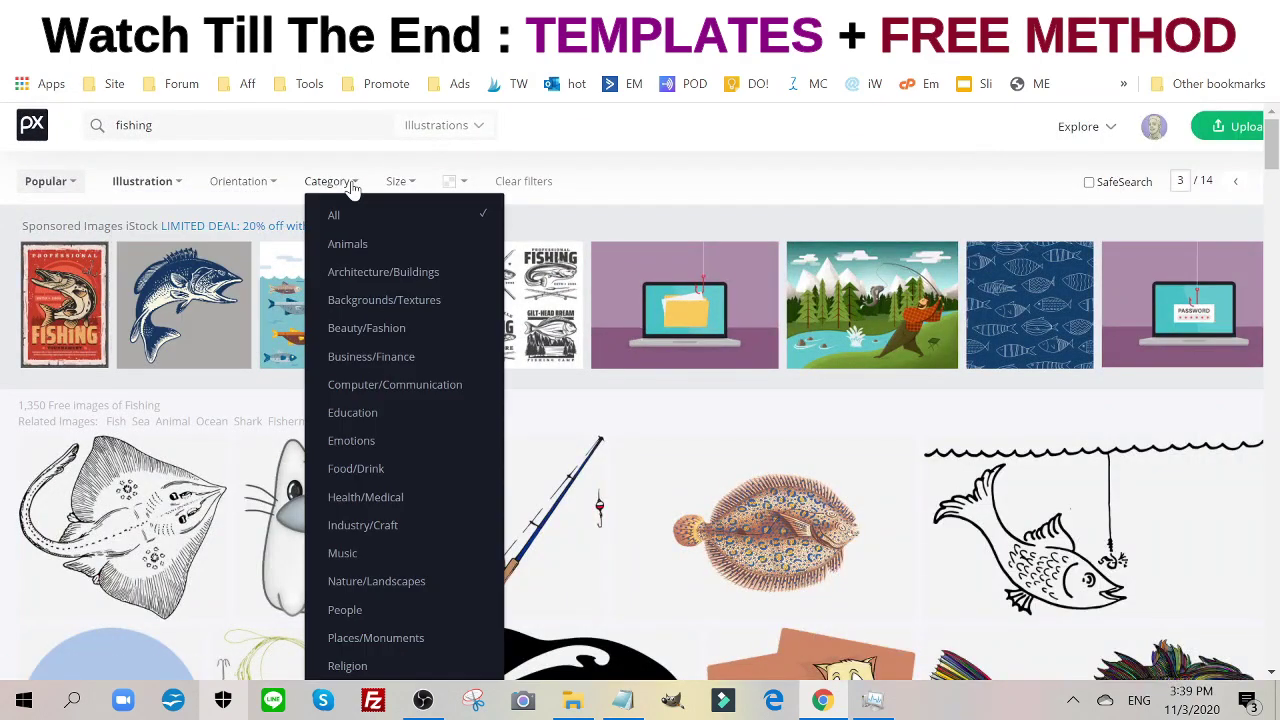
click(450, 186)
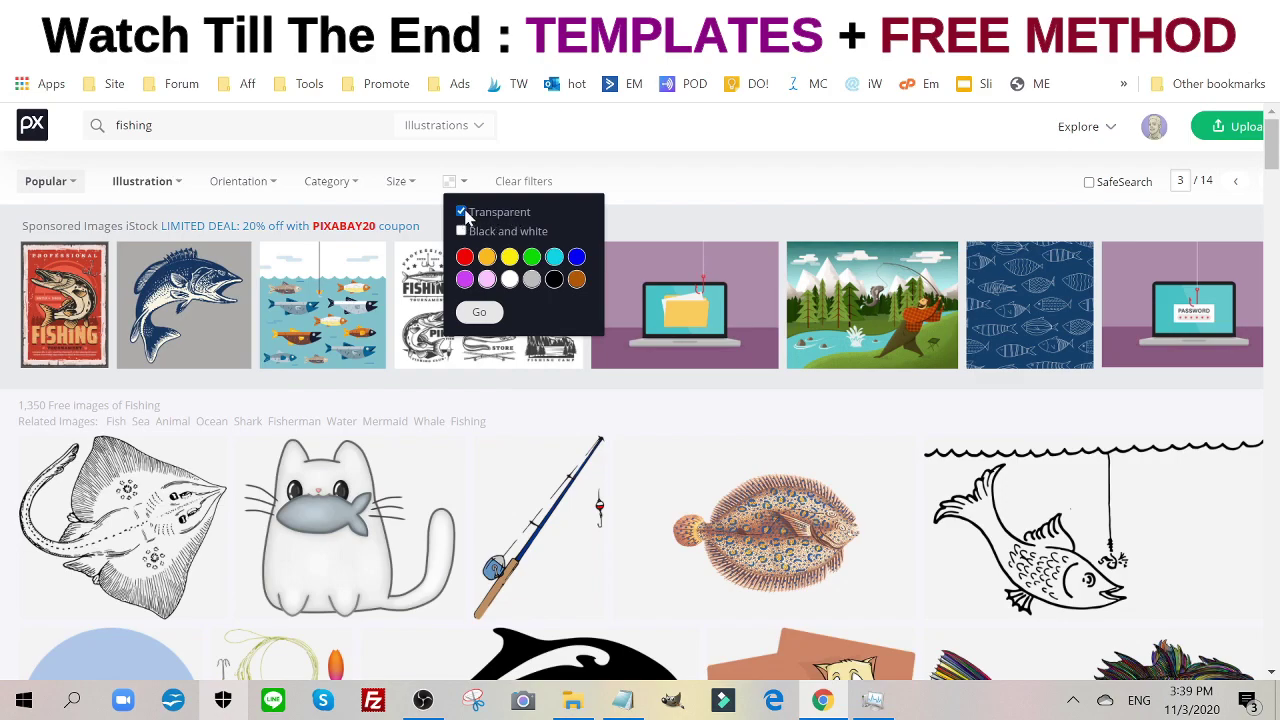
click(757, 185)
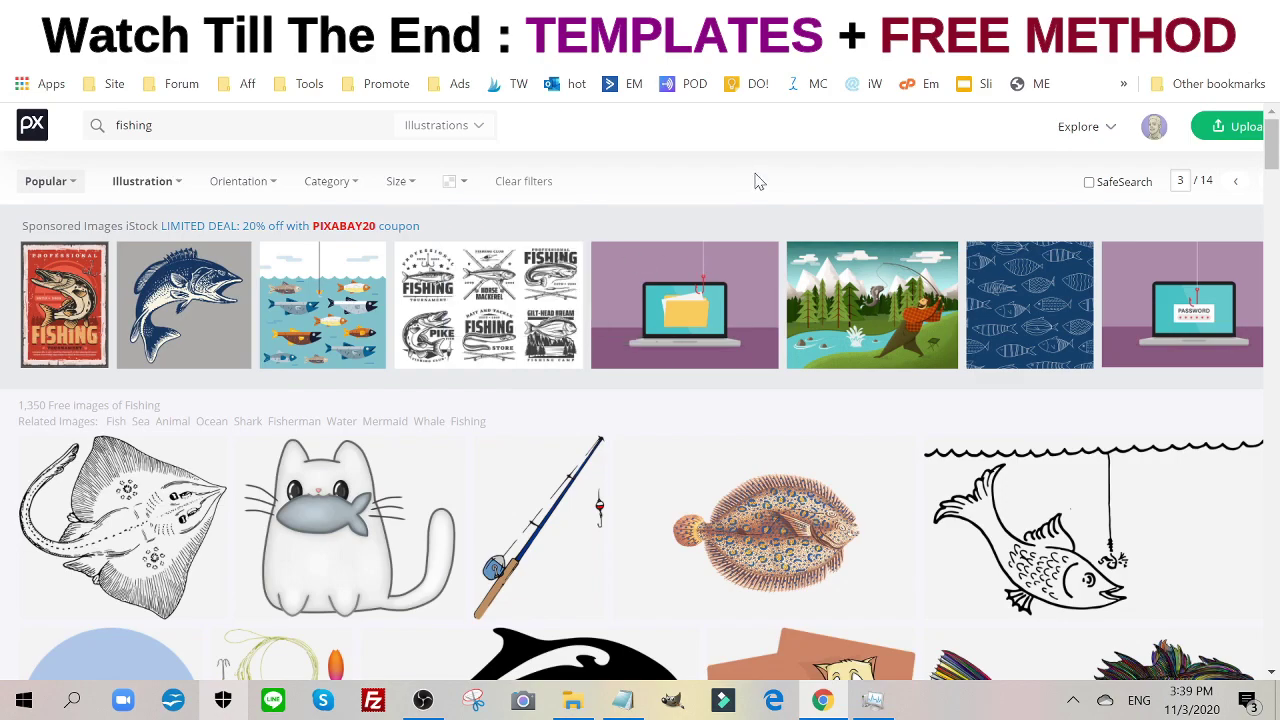
Browse the fishing illustrations for a graphic to place on the cover.
scroll(780, 360, down, 12)
scroll(598, 320, down, 15)
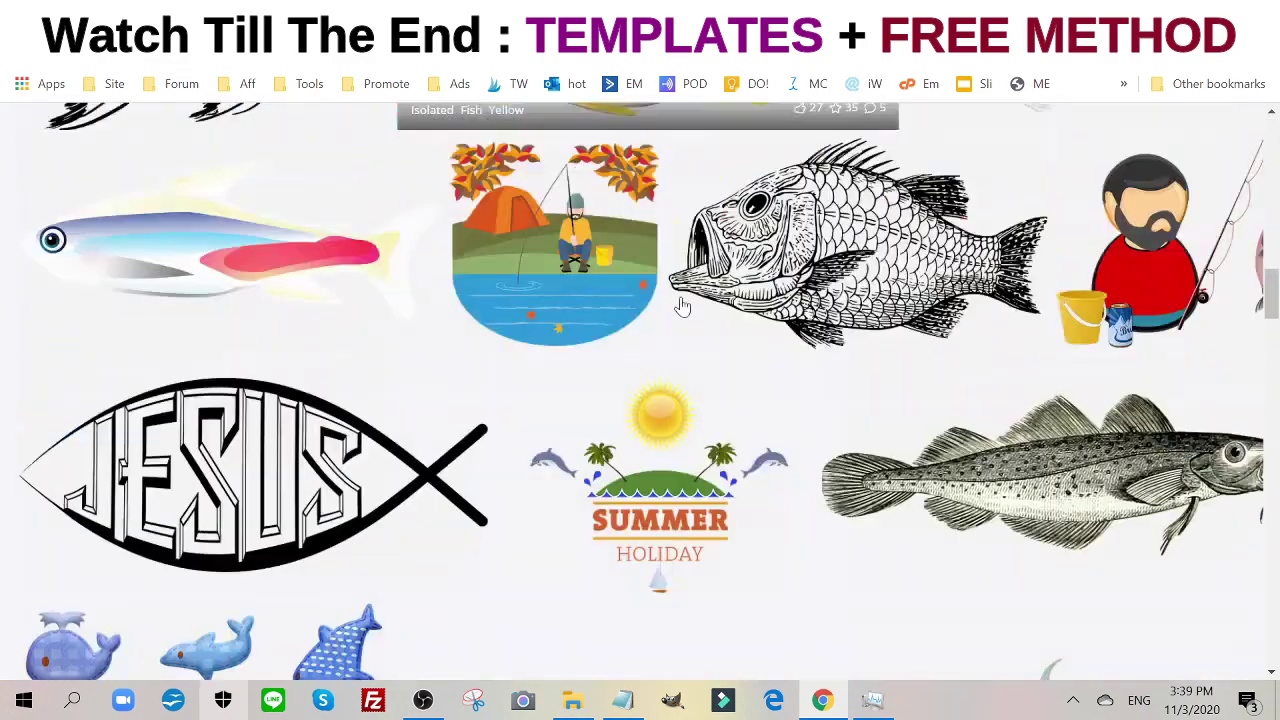
scroll(705, 385, down, 15)
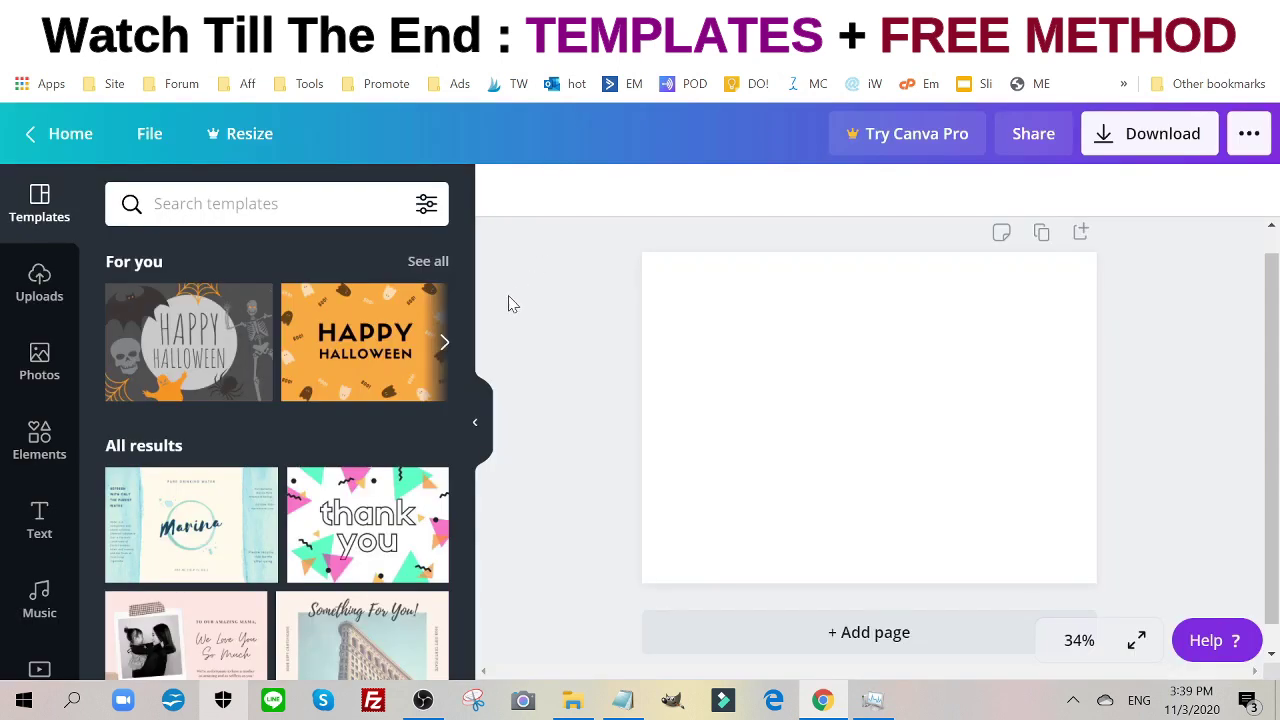
Switch to Canva, add the uploaded ocean waves image and enlarge it to cover the whole page.
click(39, 283)
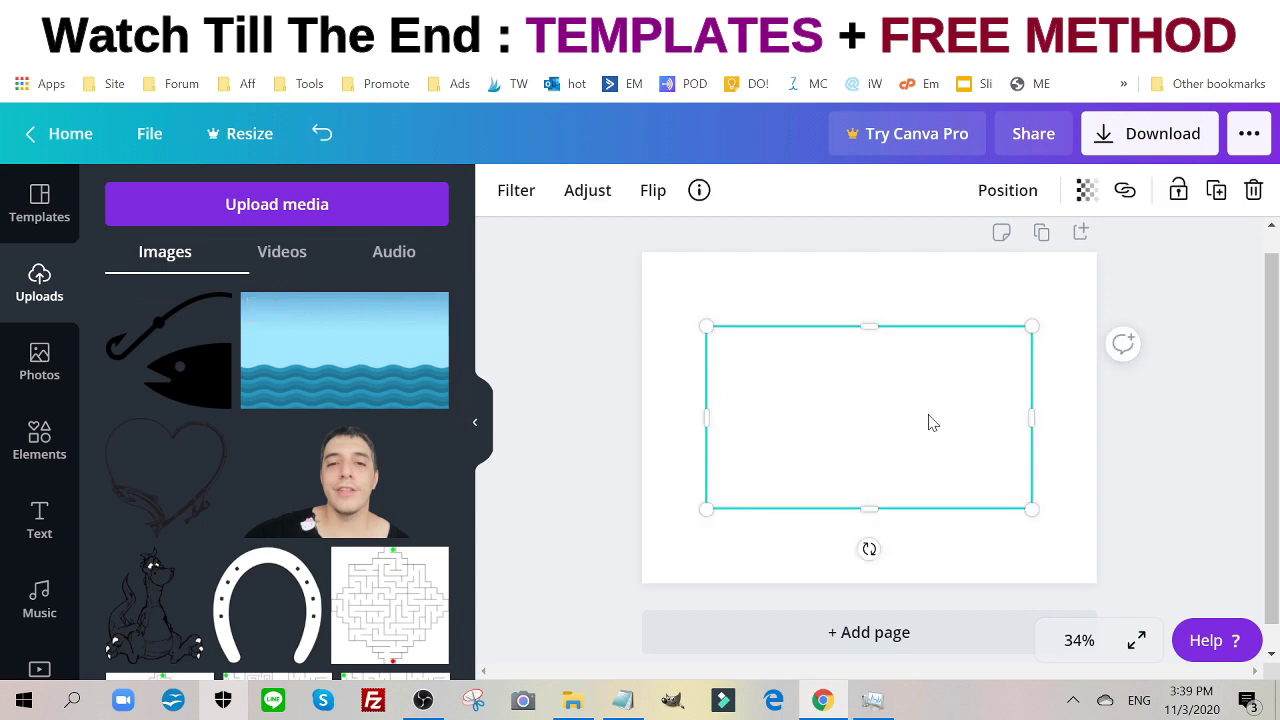
drag(928, 428, 890, 389)
drag(842, 354, 840, 354)
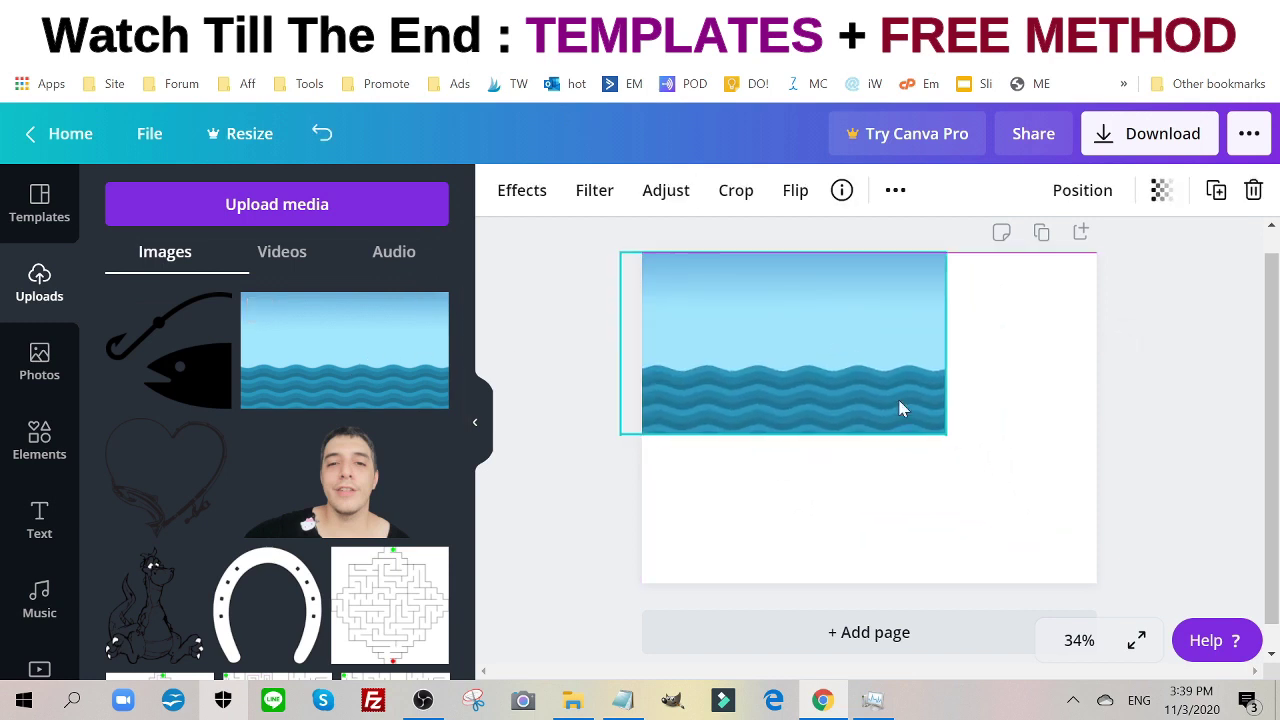
drag(952, 436, 1142, 568)
drag(942, 490, 889, 485)
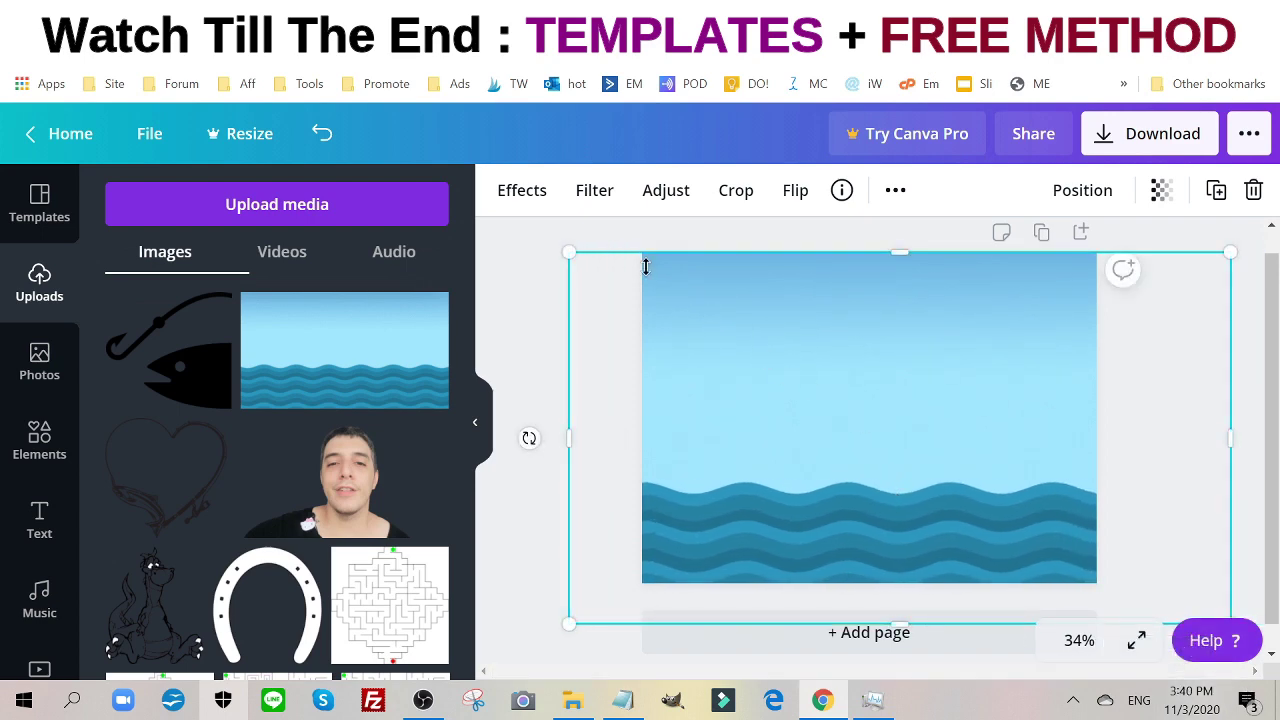
drag(566, 255, 560, 249)
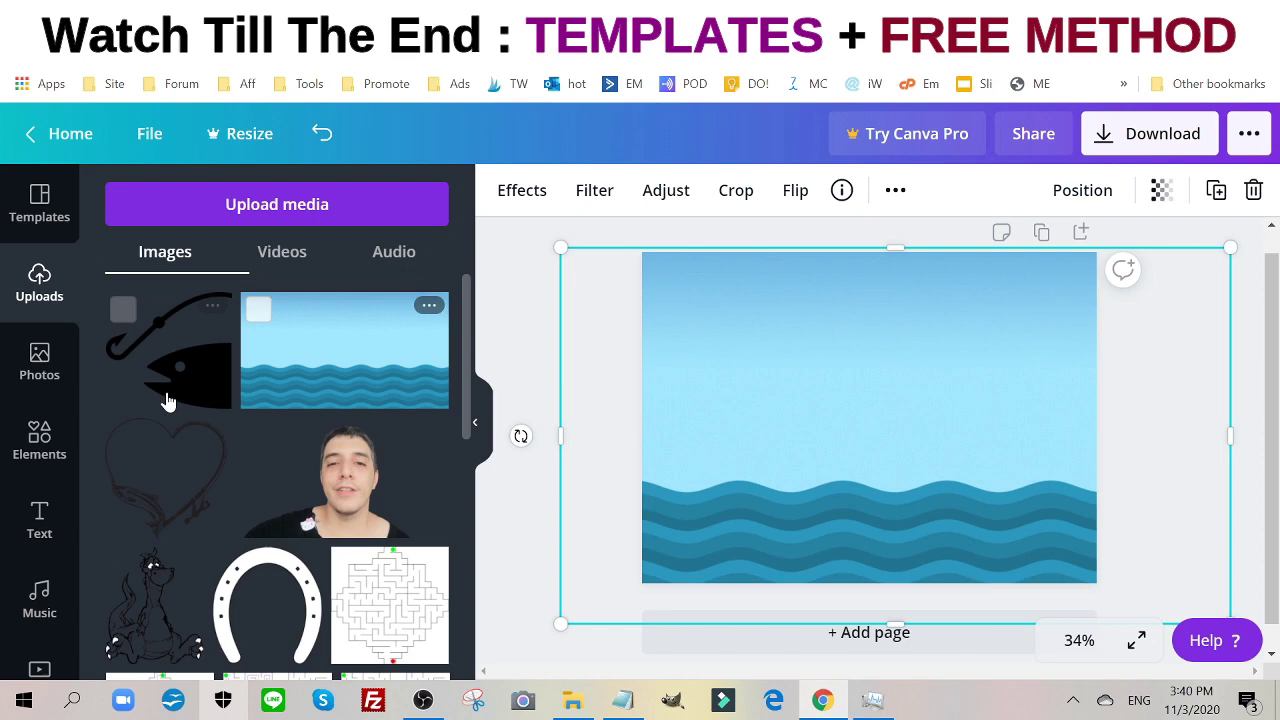
Add the uploaded heart-shaped fishing rod graphic and size it to fit the right half of the cover above the waves.
click(166, 491)
drag(895, 470, 982, 447)
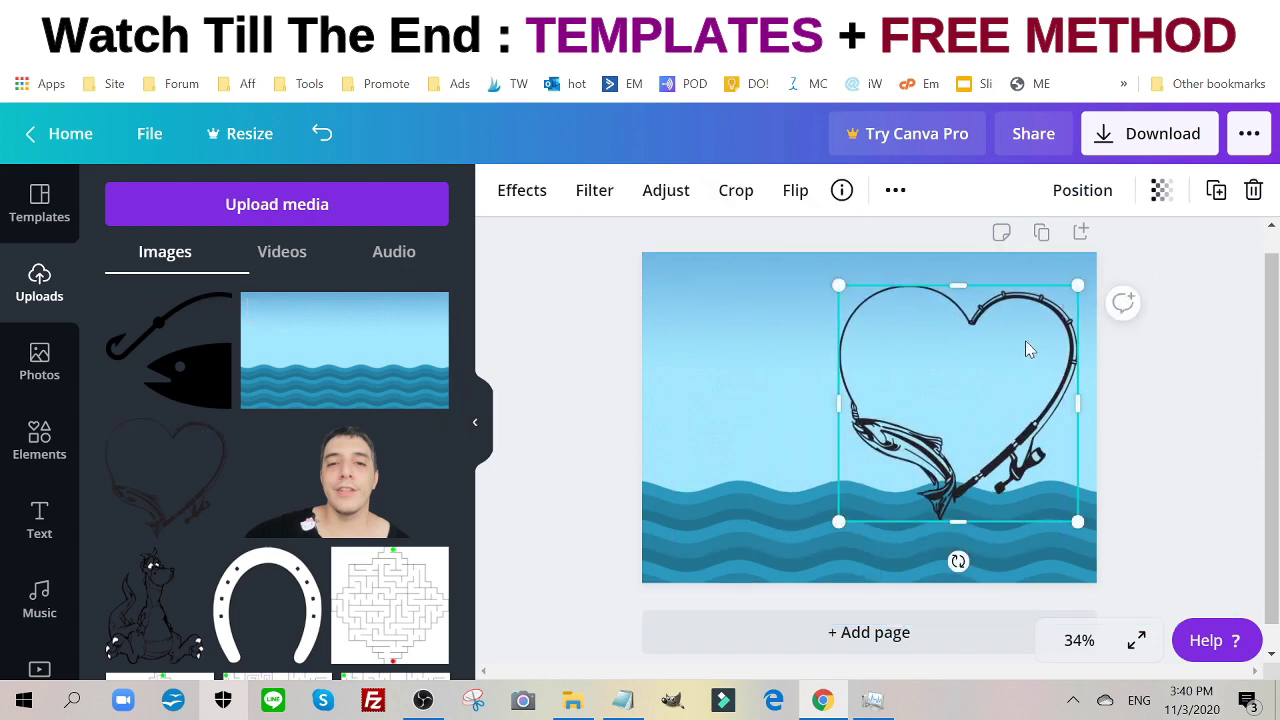
drag(853, 512, 882, 477)
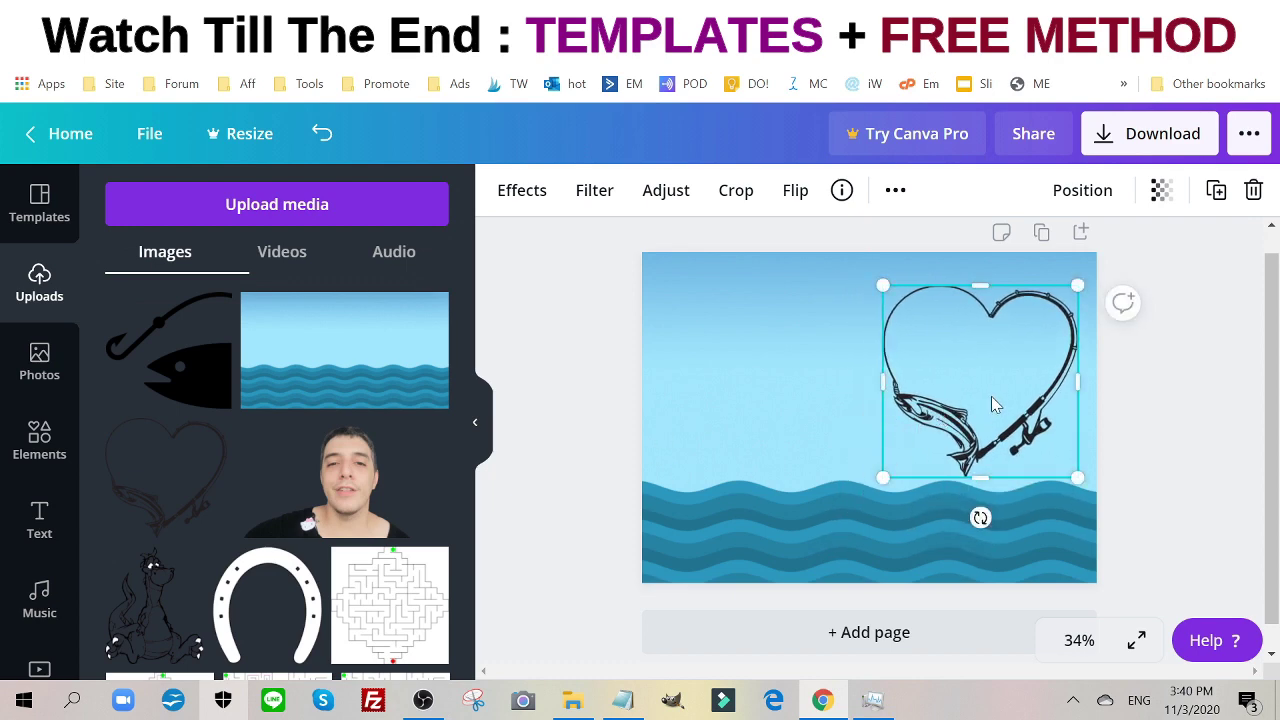
drag(993, 403, 980, 385)
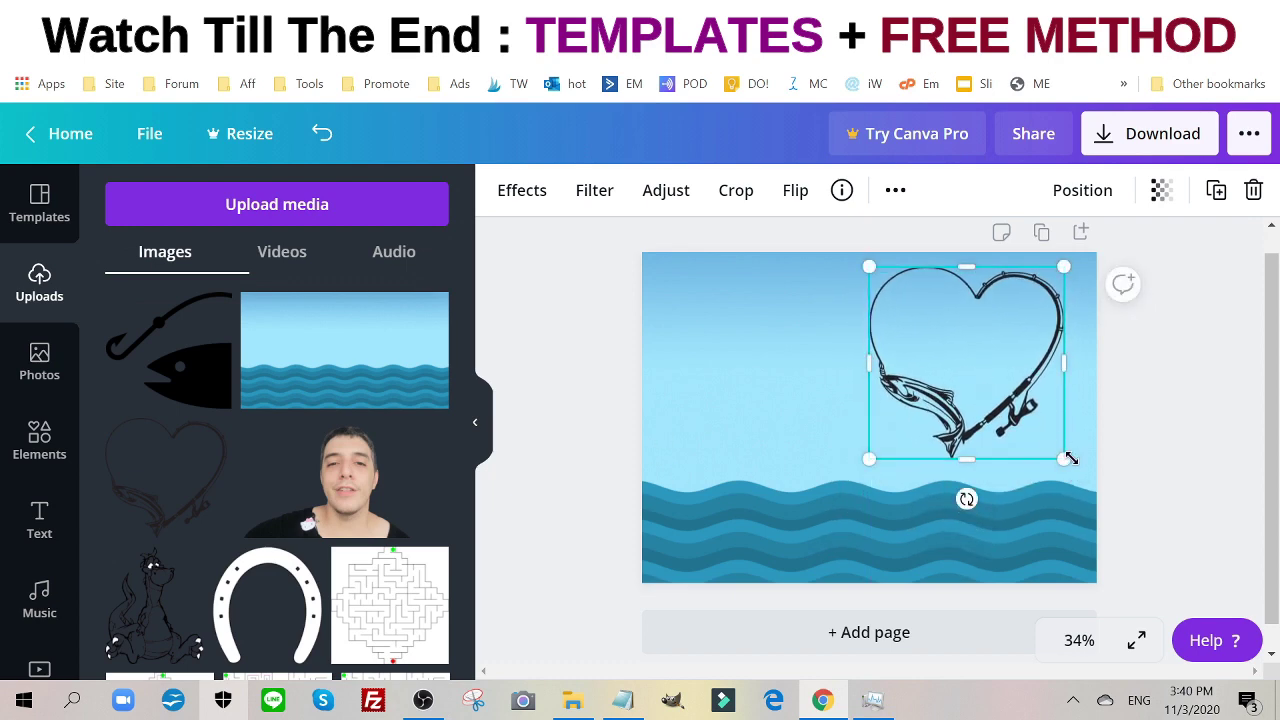
drag(1070, 458, 1084, 479)
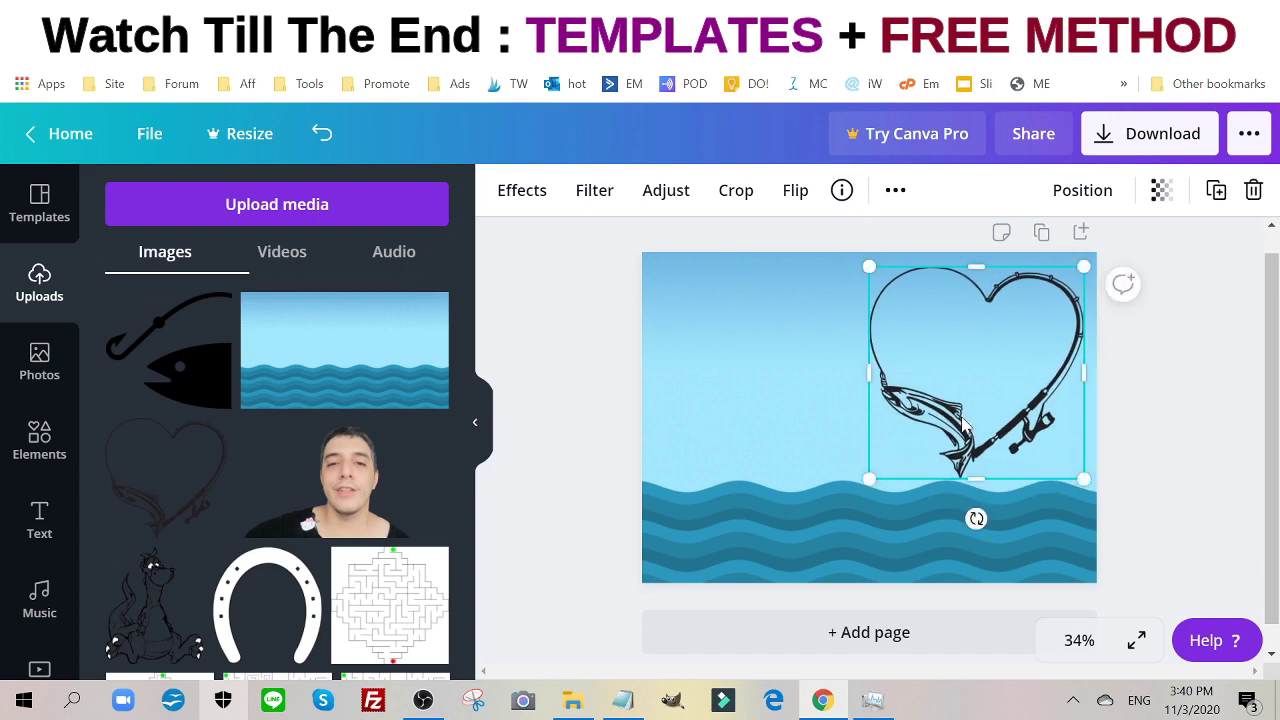
drag(986, 419, 986, 420)
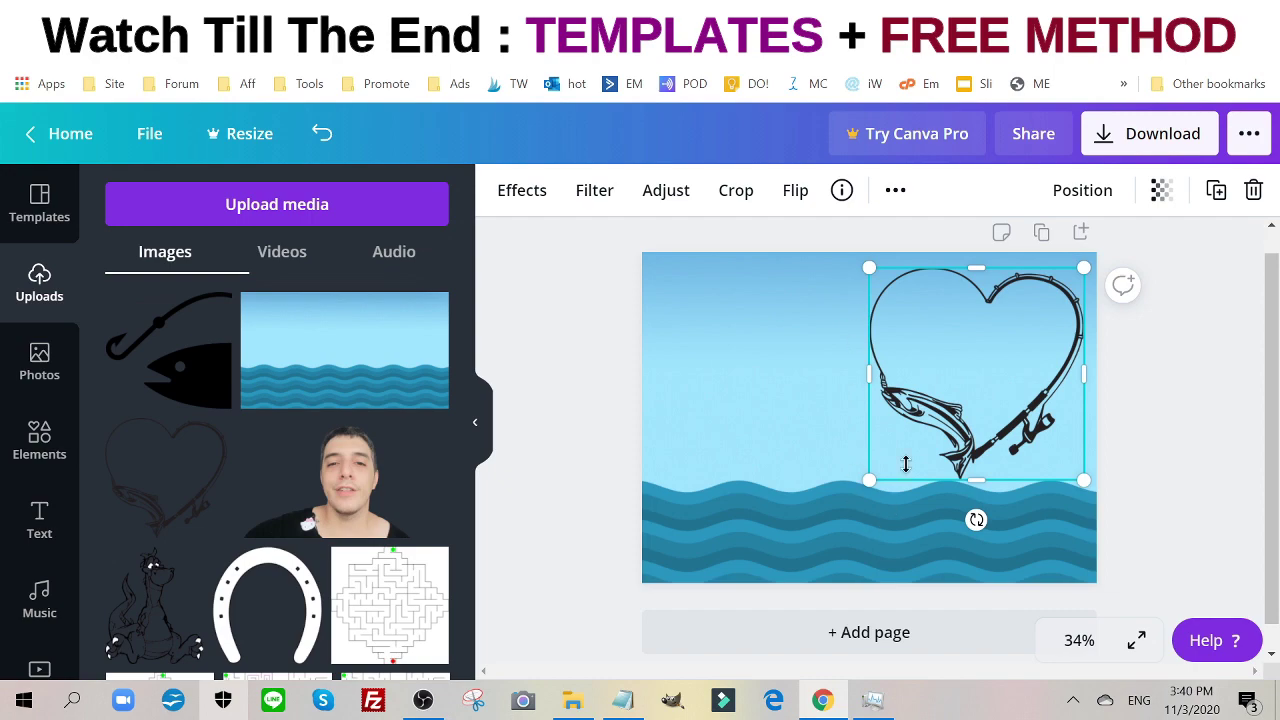
drag(871, 482, 881, 467)
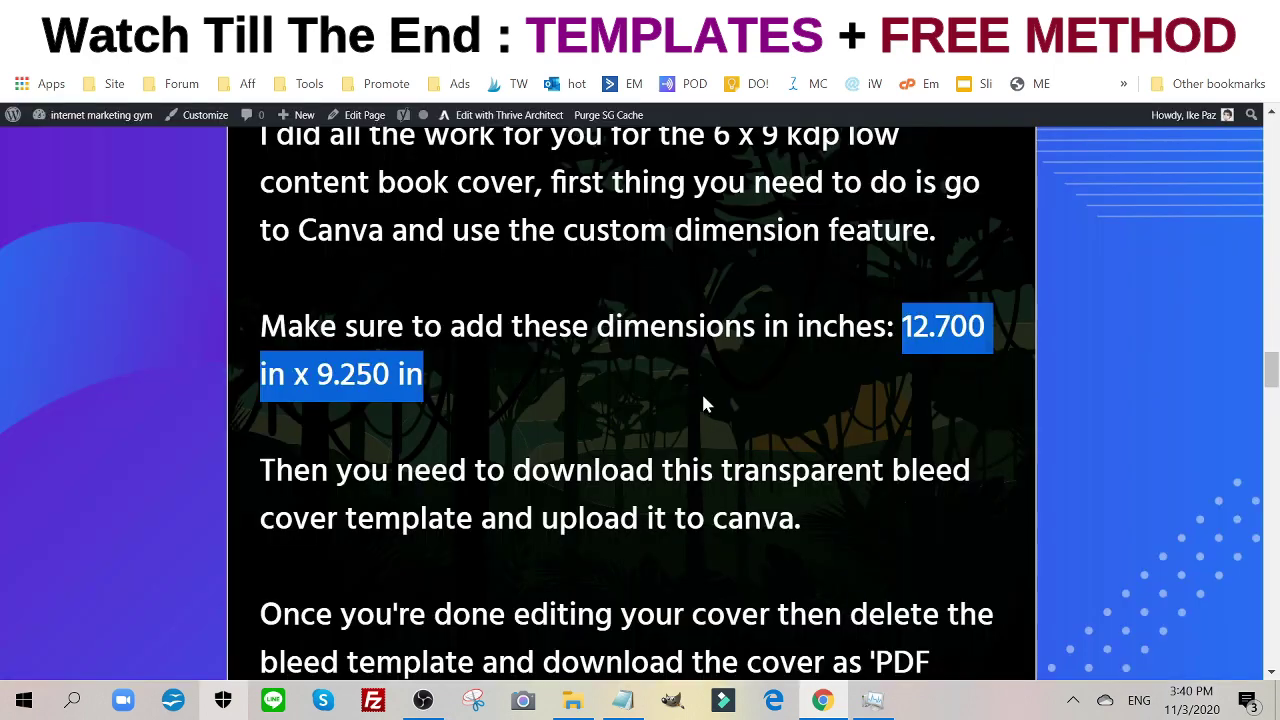
Review the transparent bleed template instructions on the KDP Low Content Books page and nudge Canva's heart graphic slightly to the right.
scroll(700, 400, down, 10)
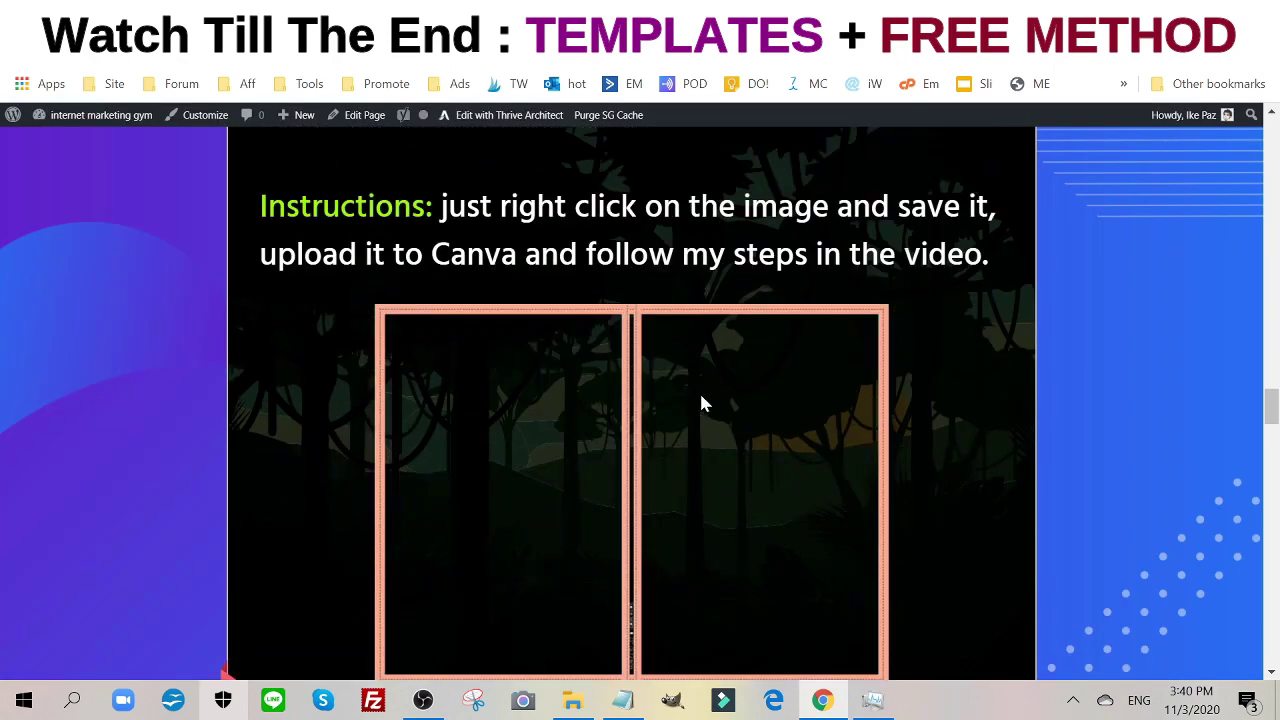
scroll(826, 268, up, 2)
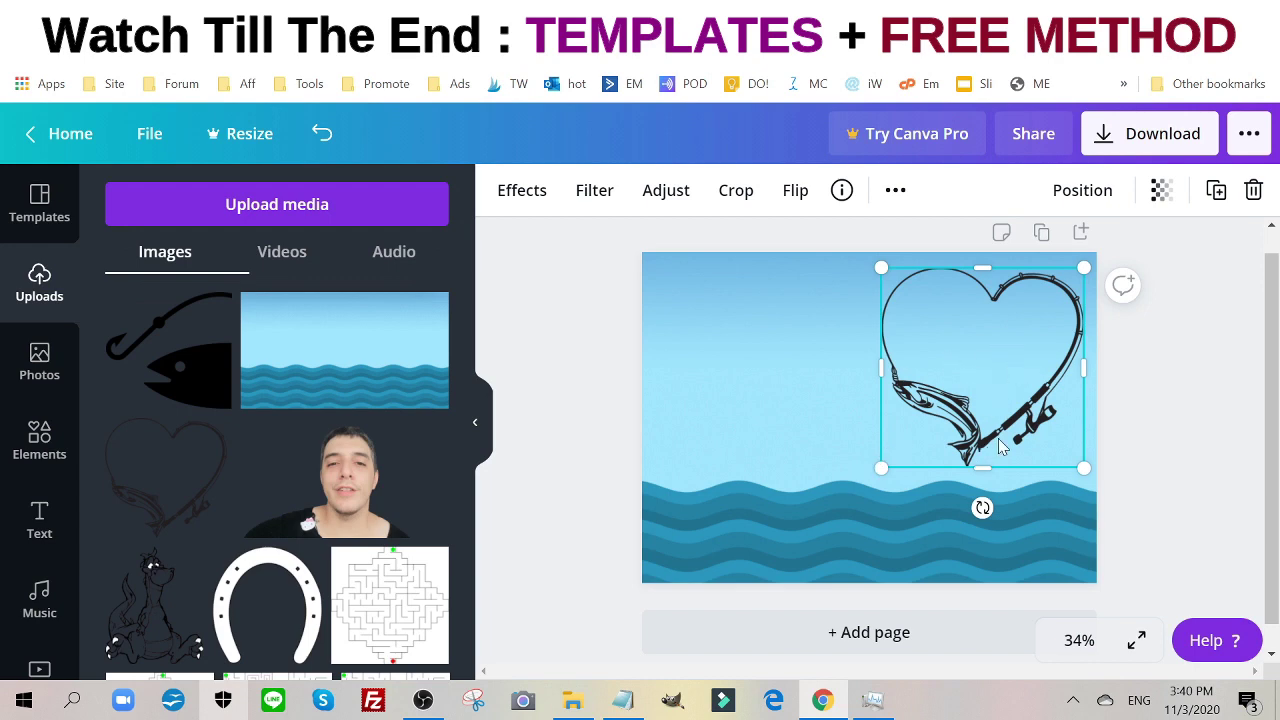
drag(995, 352, 1000, 344)
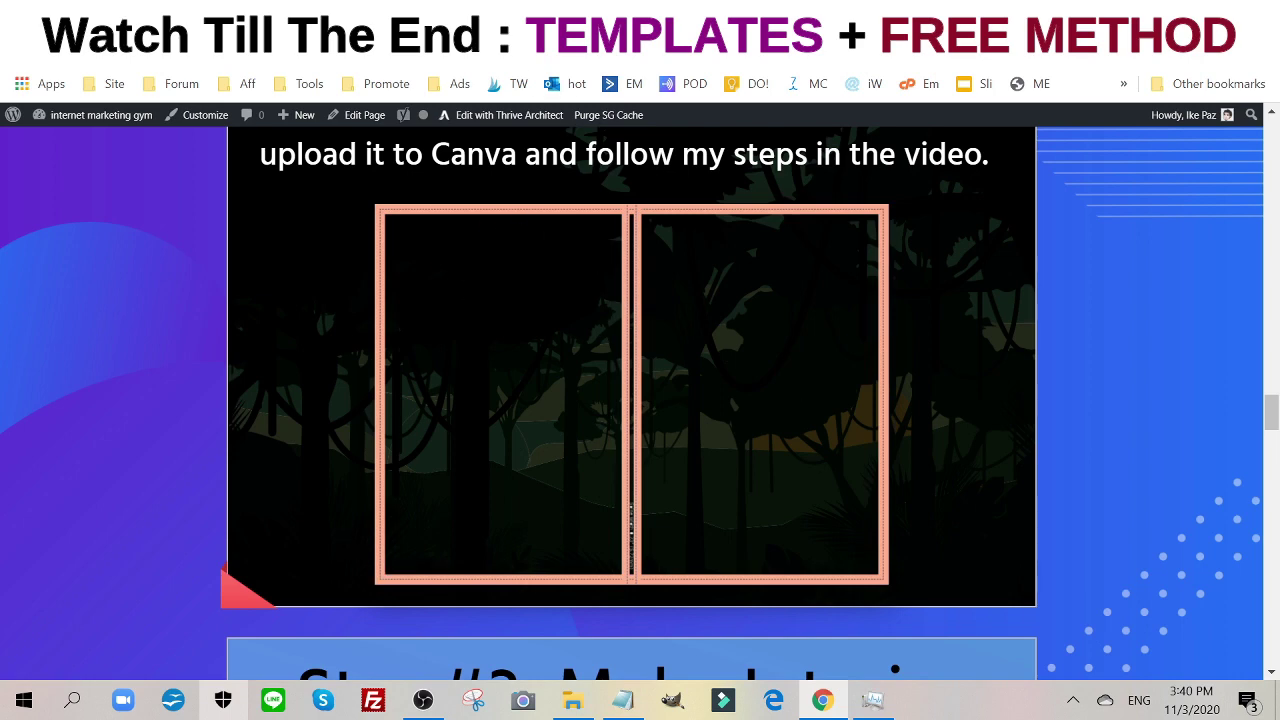
Switch to Canva, add a heading reading "fishing" and place it inside the upper part of the heart graphic.
click(610, 14)
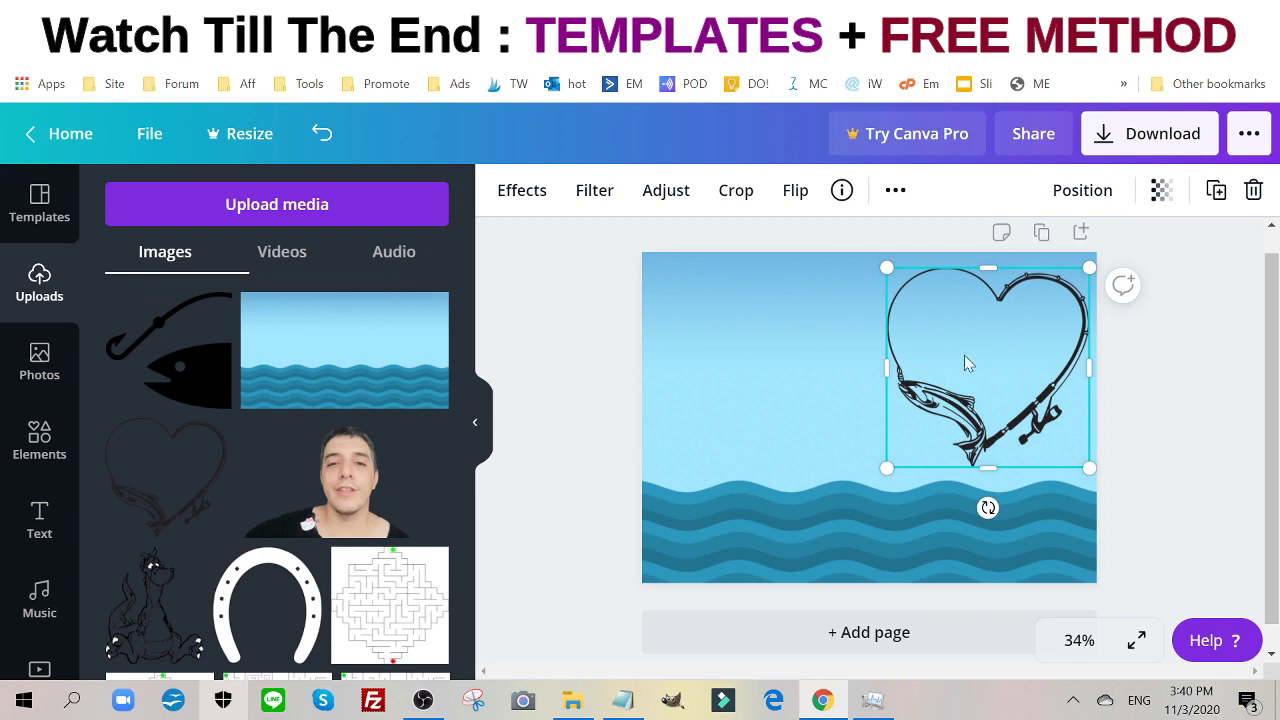
click(32, 540)
click(215, 329)
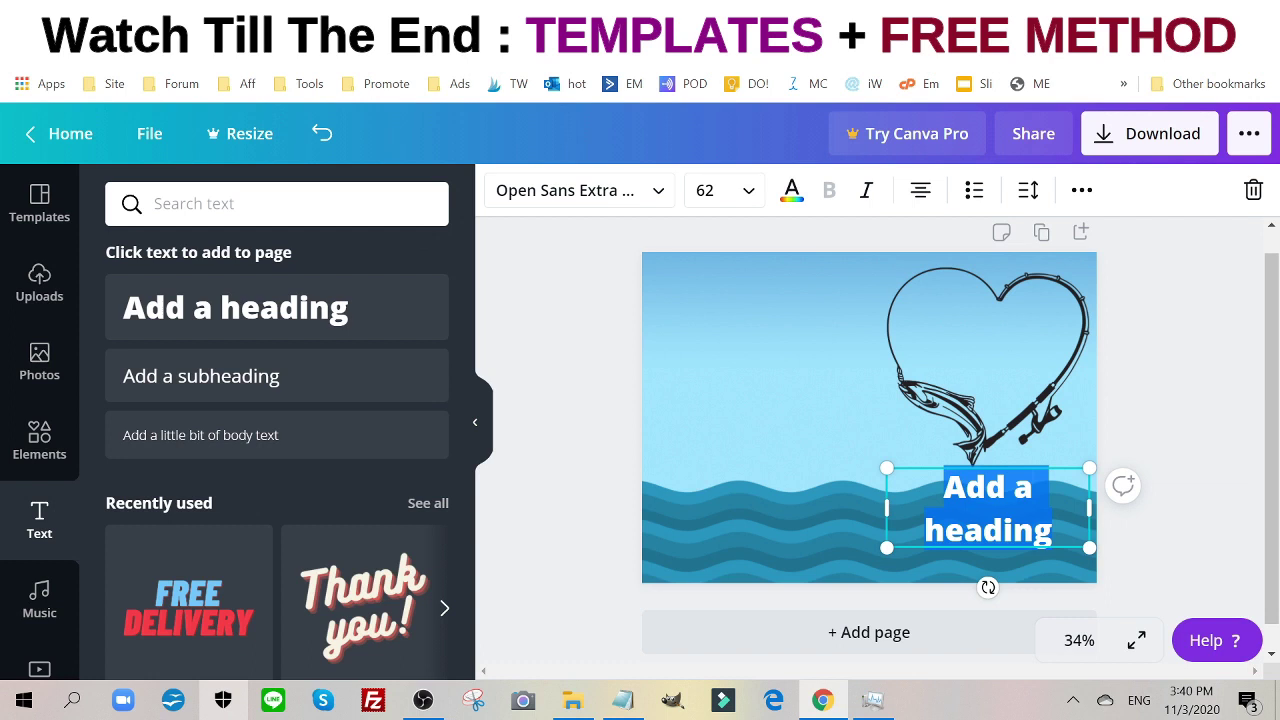
text(fihin)
key(BackSpace)
key(BackSpace)
key(BackSpace)
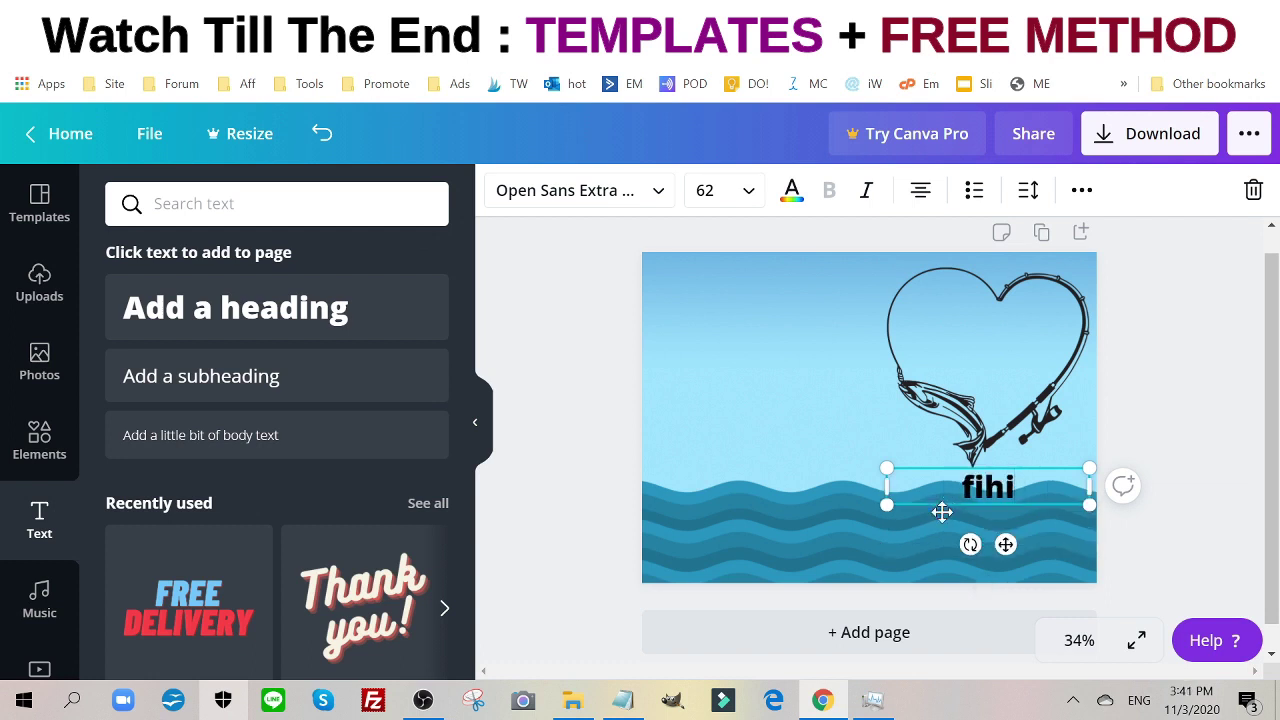
text(shing)
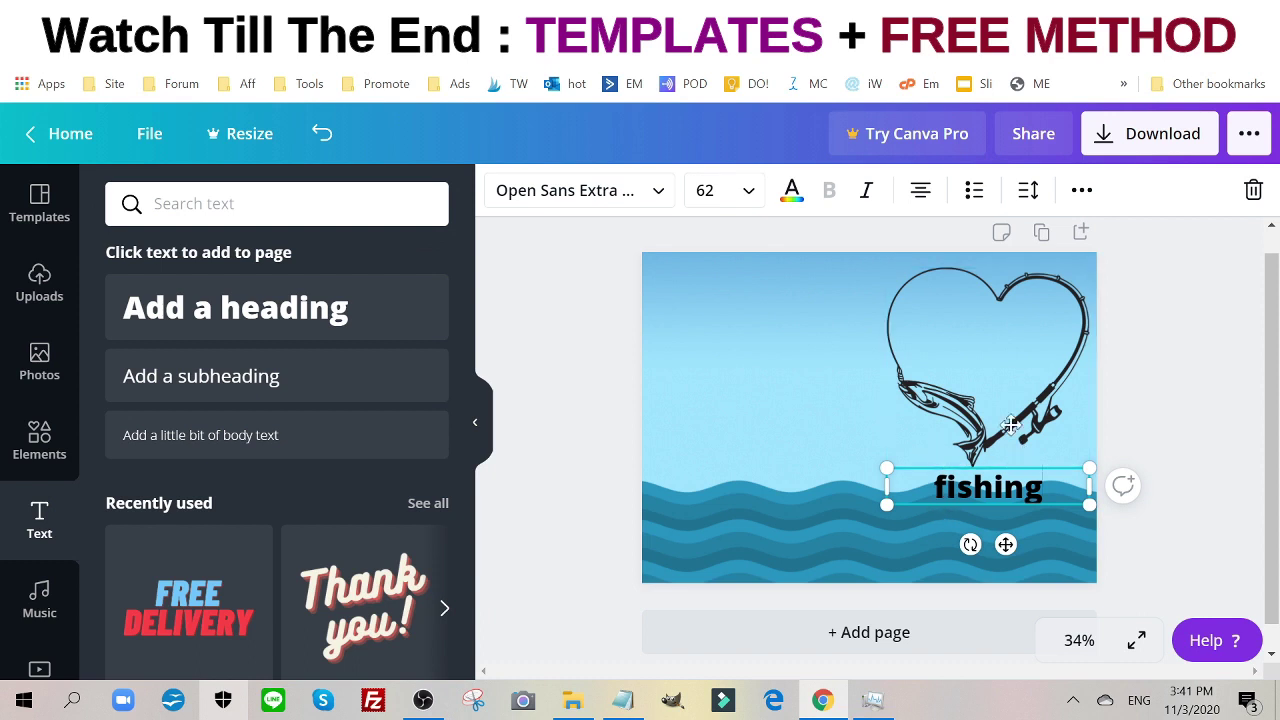
drag(1018, 467, 1018, 314)
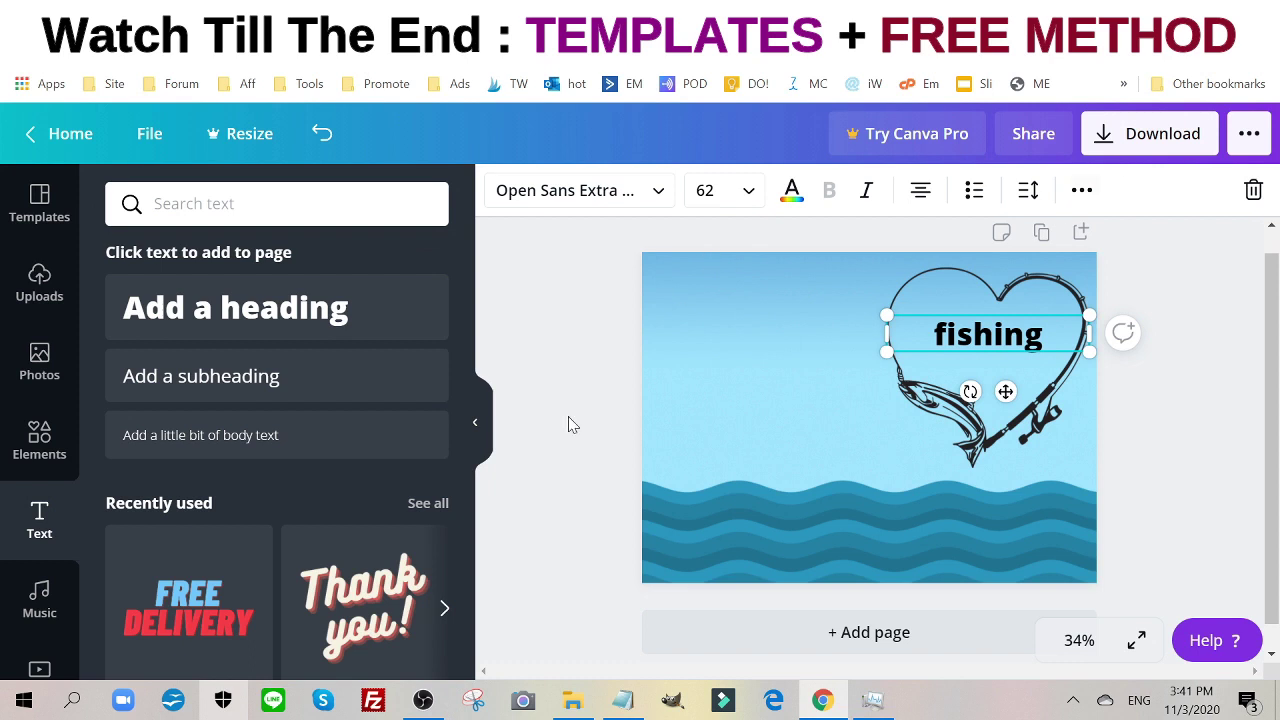
Duplicate the "fishing" heading, stack the two lines inside the heart and change the lower one to "Log".
click(476, 424)
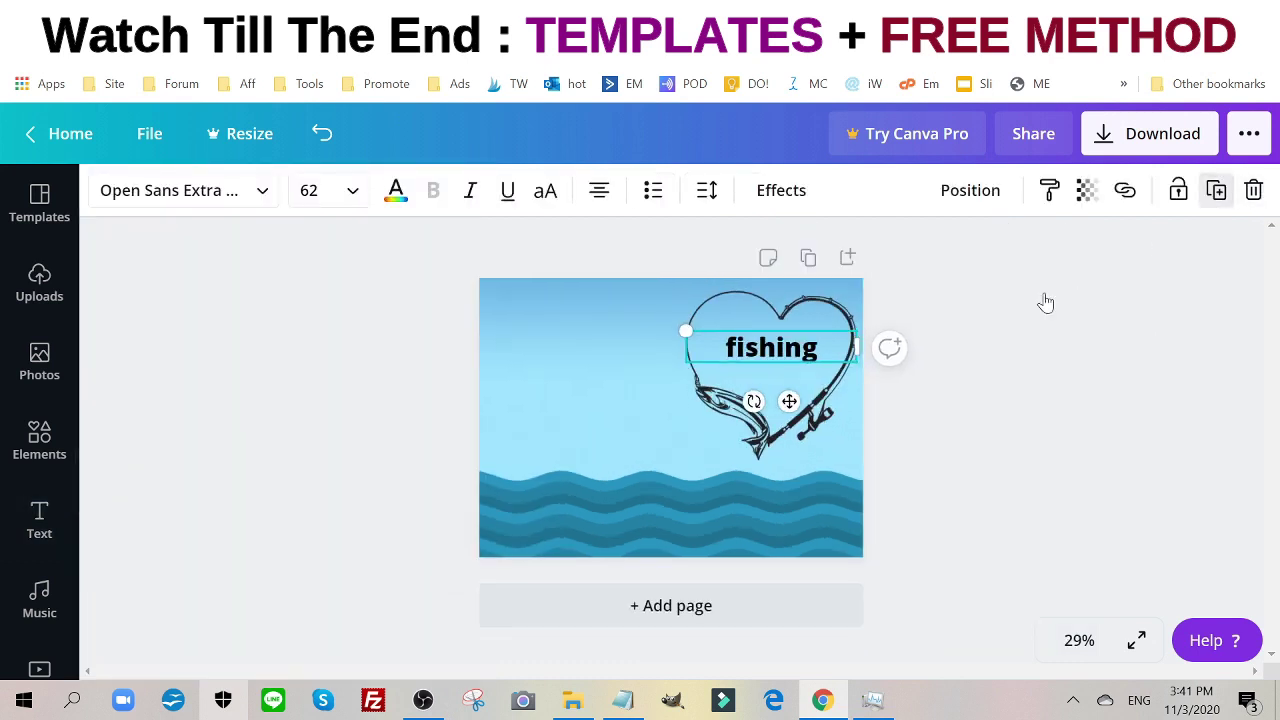
mouse_move(800, 366)
mouse_down()
mouse_move(798, 390)
mouse_move(802, 326)
mouse_move(802, 344)
mouse_up()
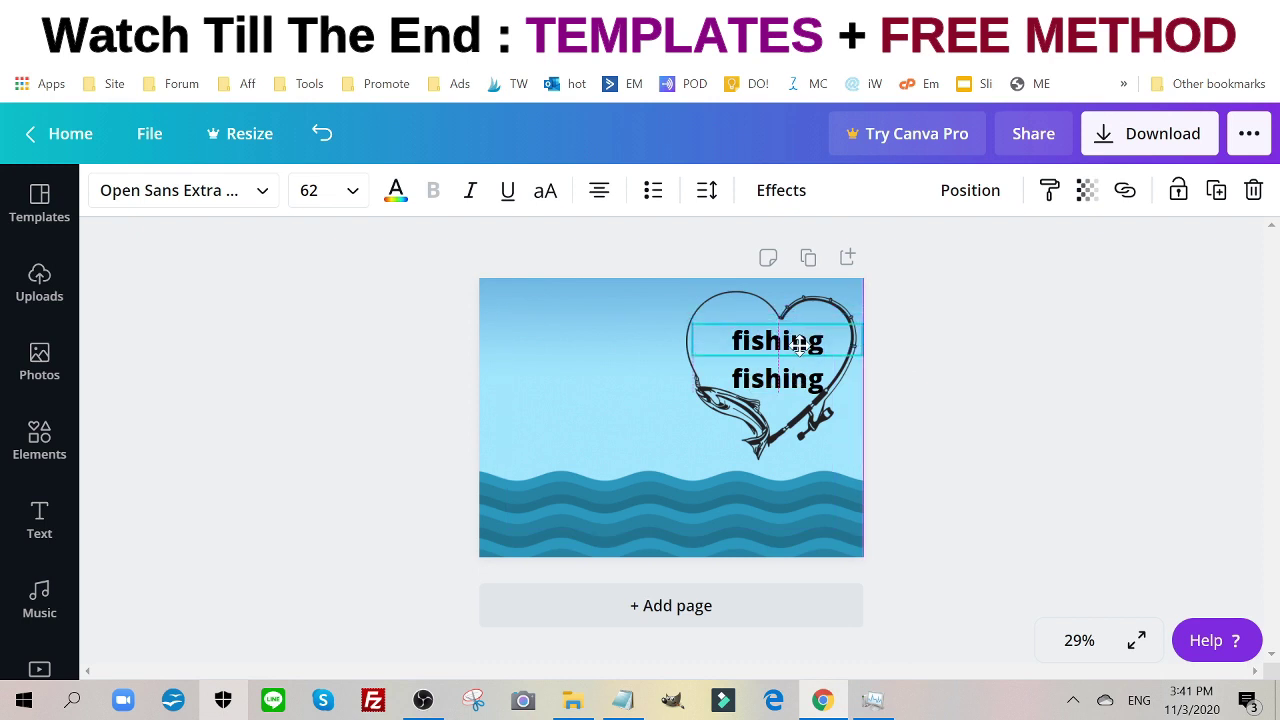
click(800, 384)
double_click(799, 383)
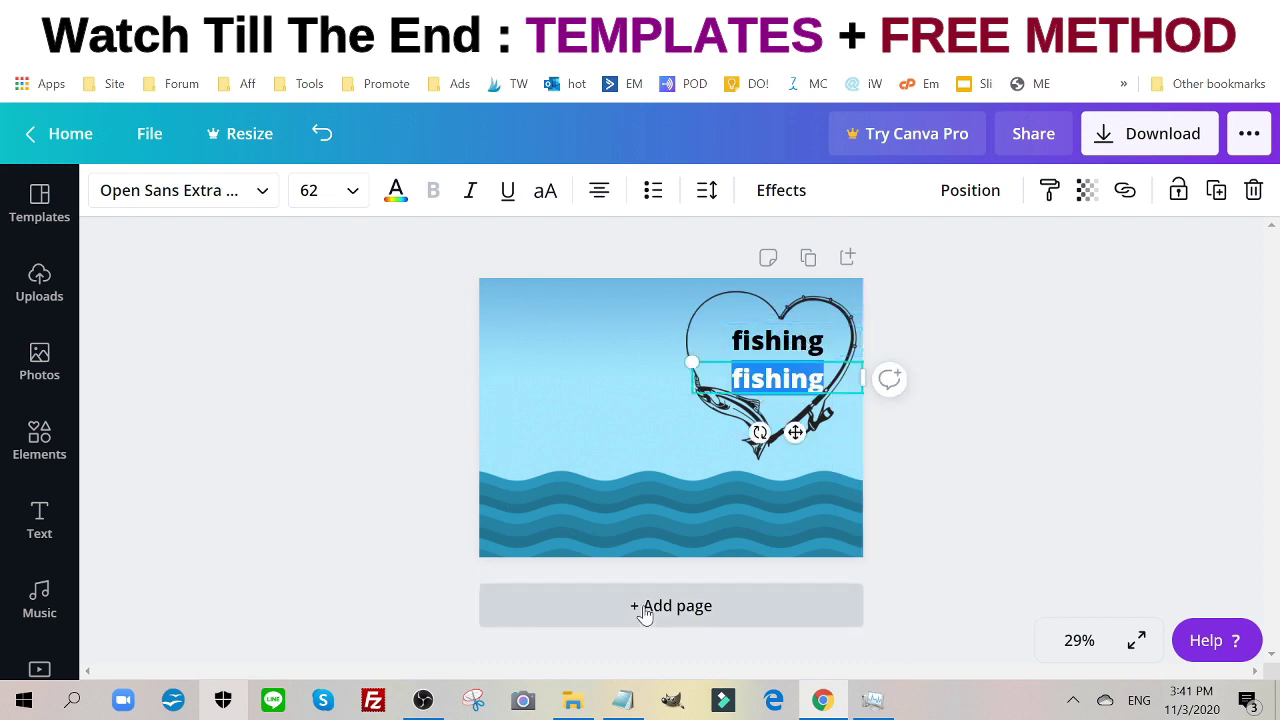
text(log)
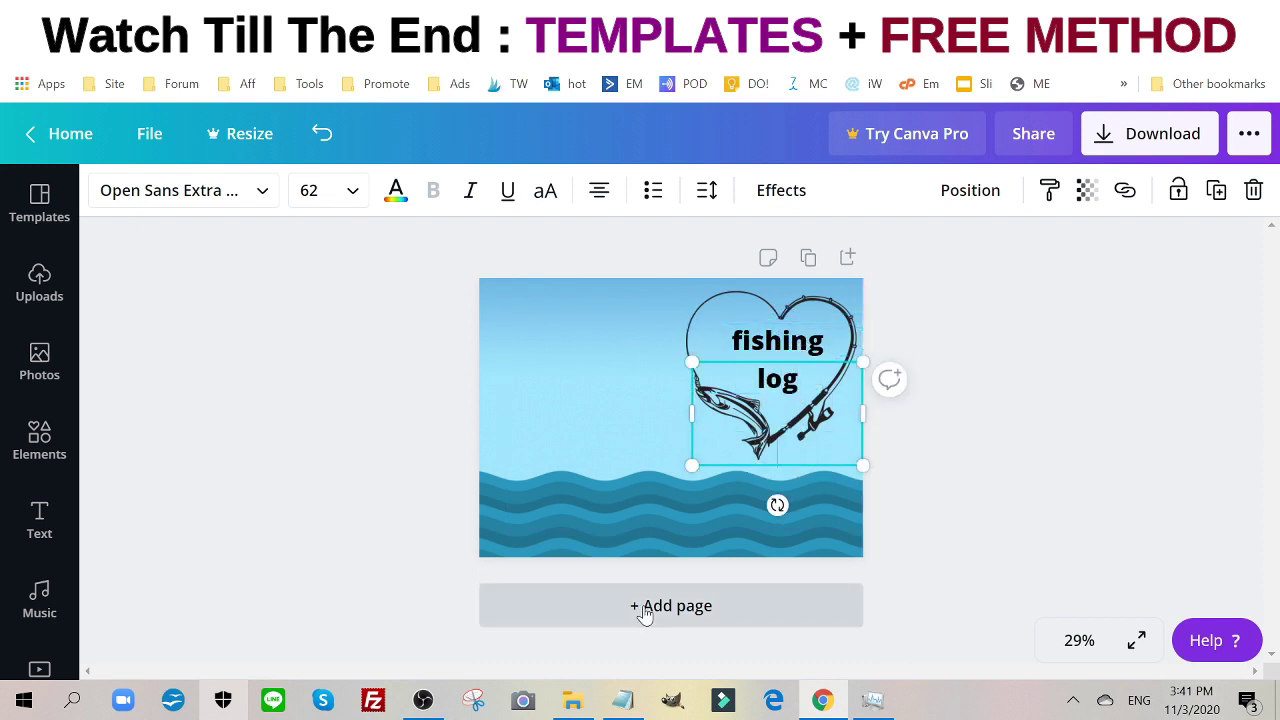
key(BackSpace)
key(BackSpace)
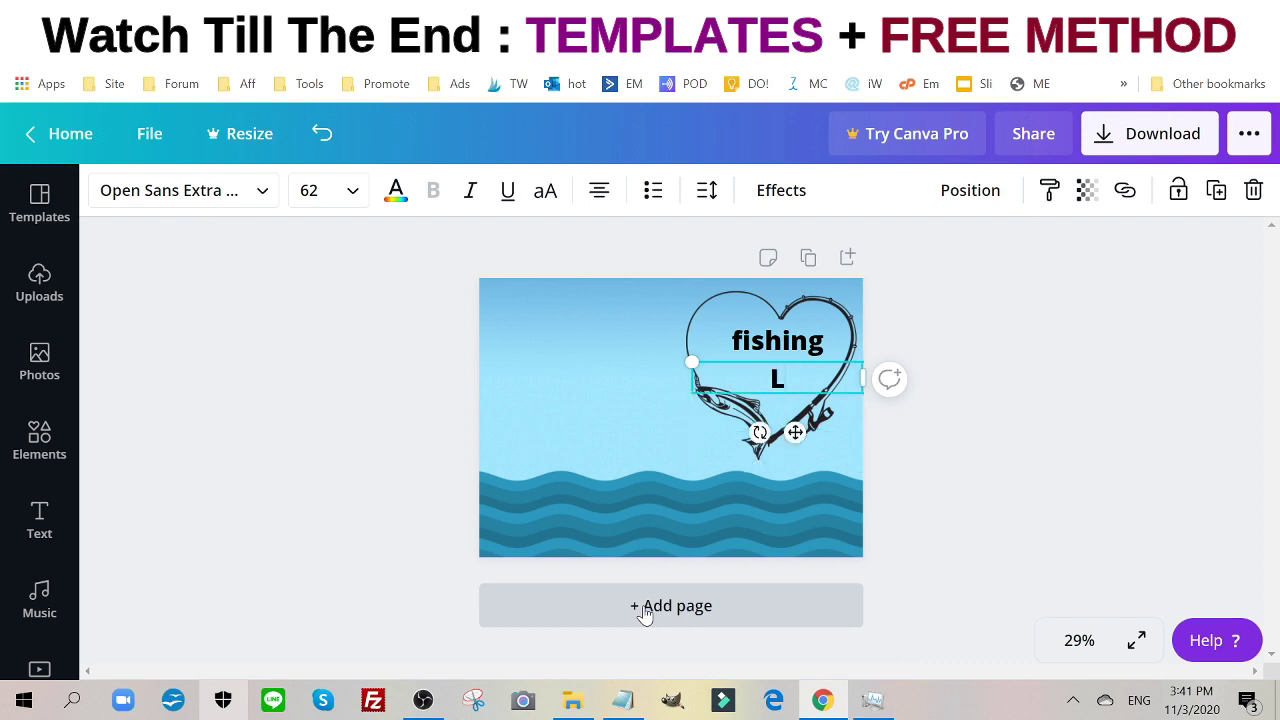
text(og)
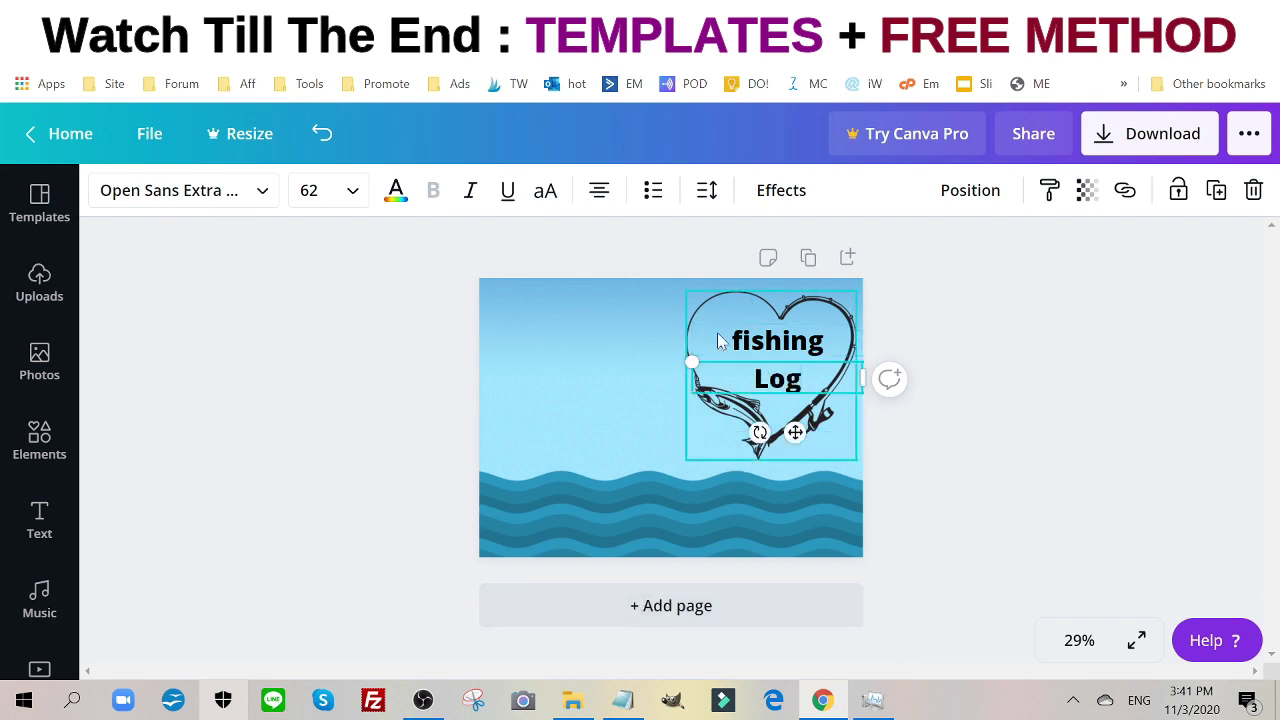
Capitalize the upper title line to read "Fishing" and adjust its position within the heart.
click(718, 341)
key(BackSpace)
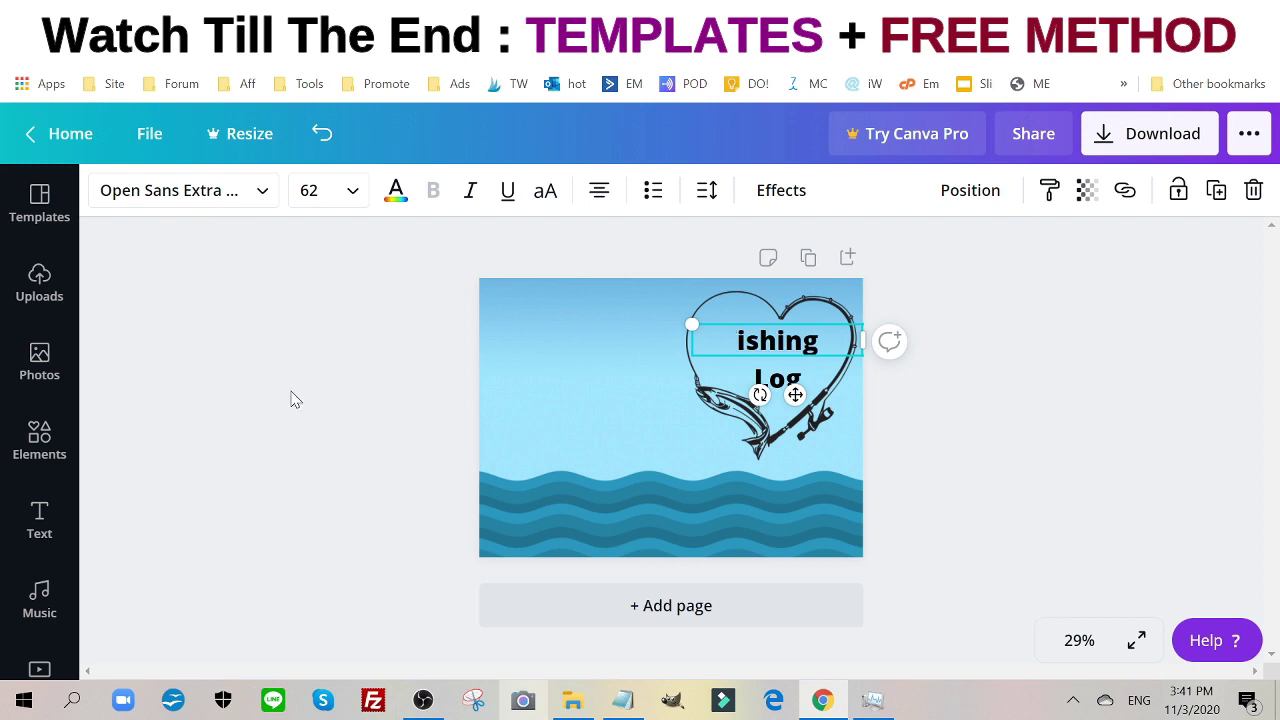
text(F)
click(1104, 457)
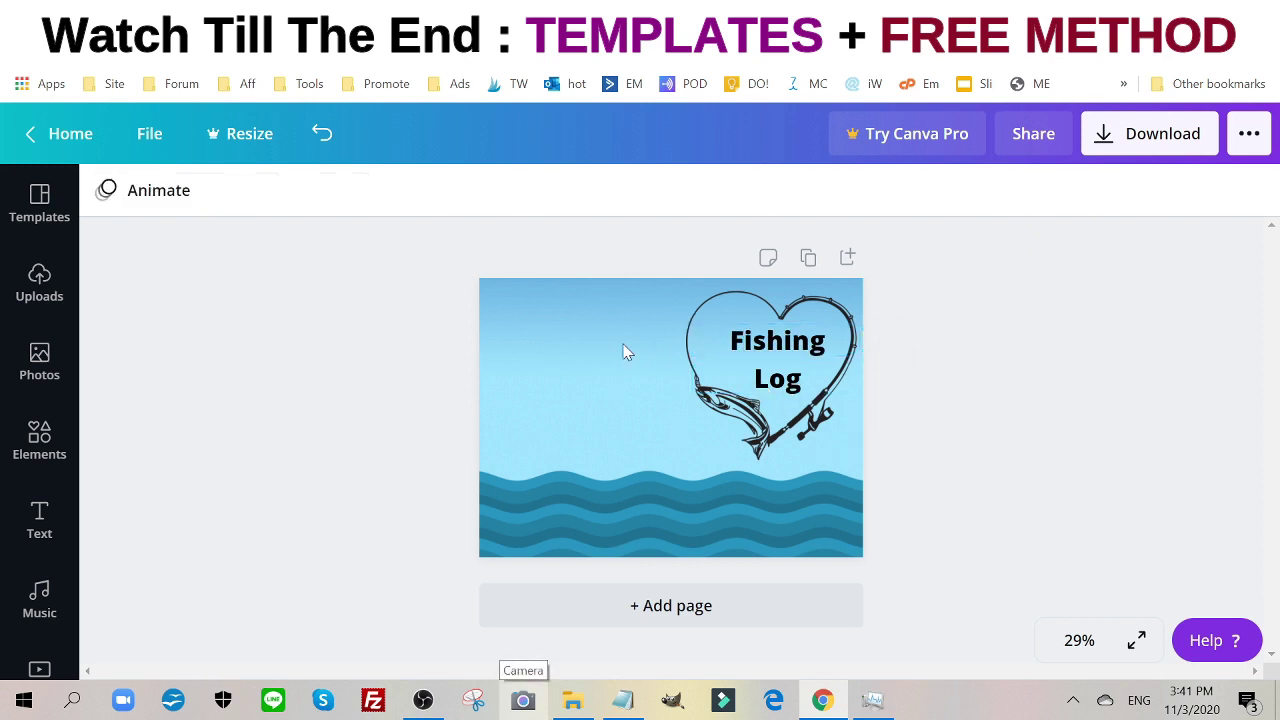
click(774, 353)
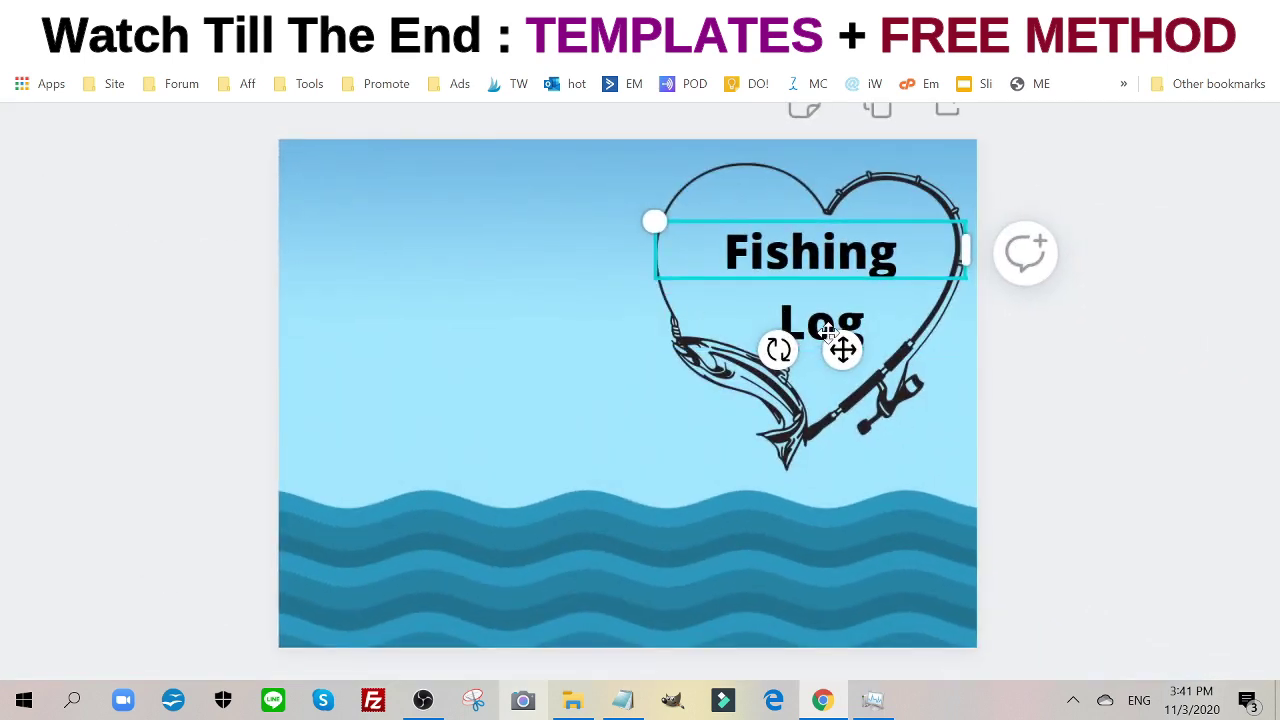
mouse_move(934, 380)
mouse_down()
mouse_move(928, 364)
mouse_move(933, 392)
mouse_up()
drag(823, 340, 849, 316)
click(863, 315)
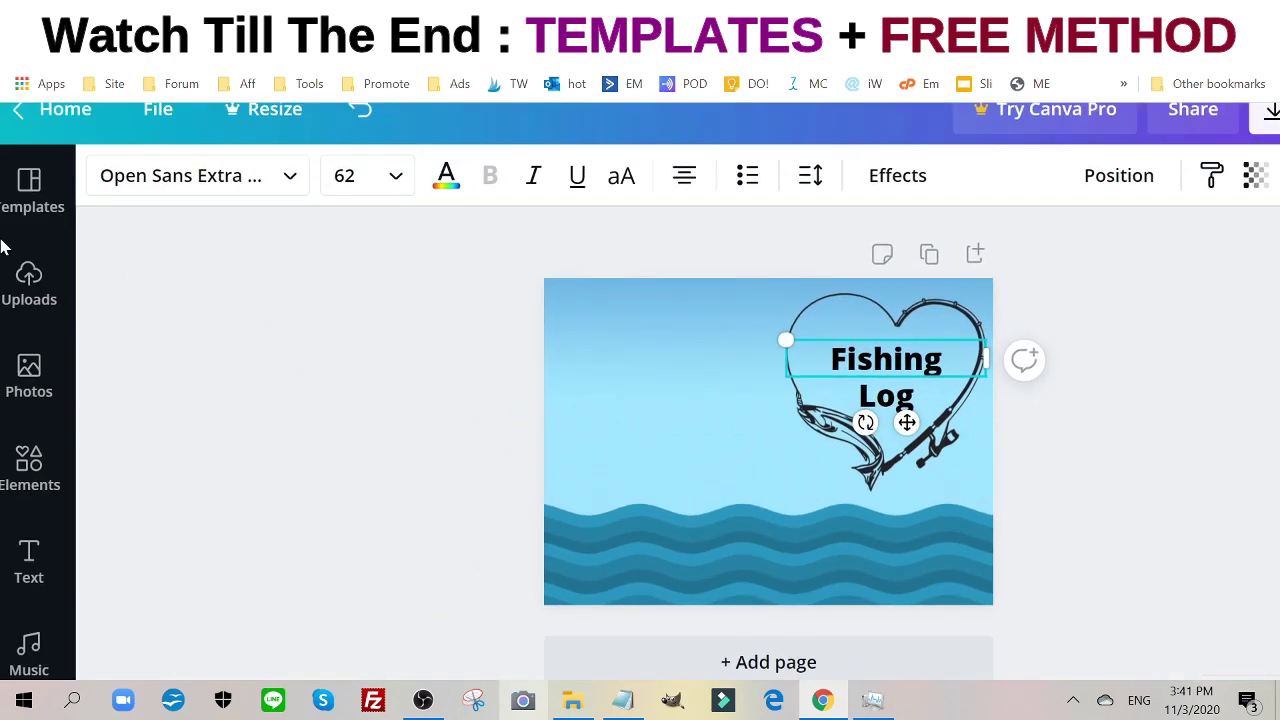
Try Archivo Black on the "Fishing" title line and set its font to Horizon.
double_click(903, 362)
click(277, 198)
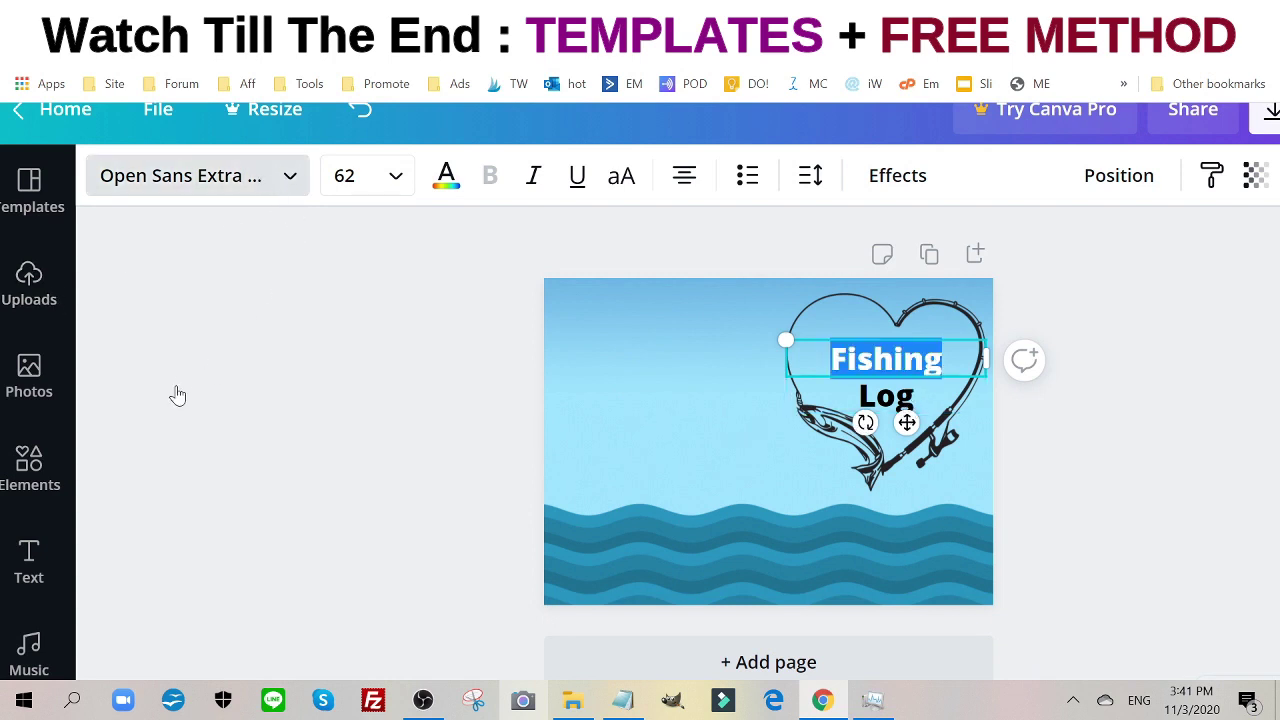
scroll(330, 406, down, 1)
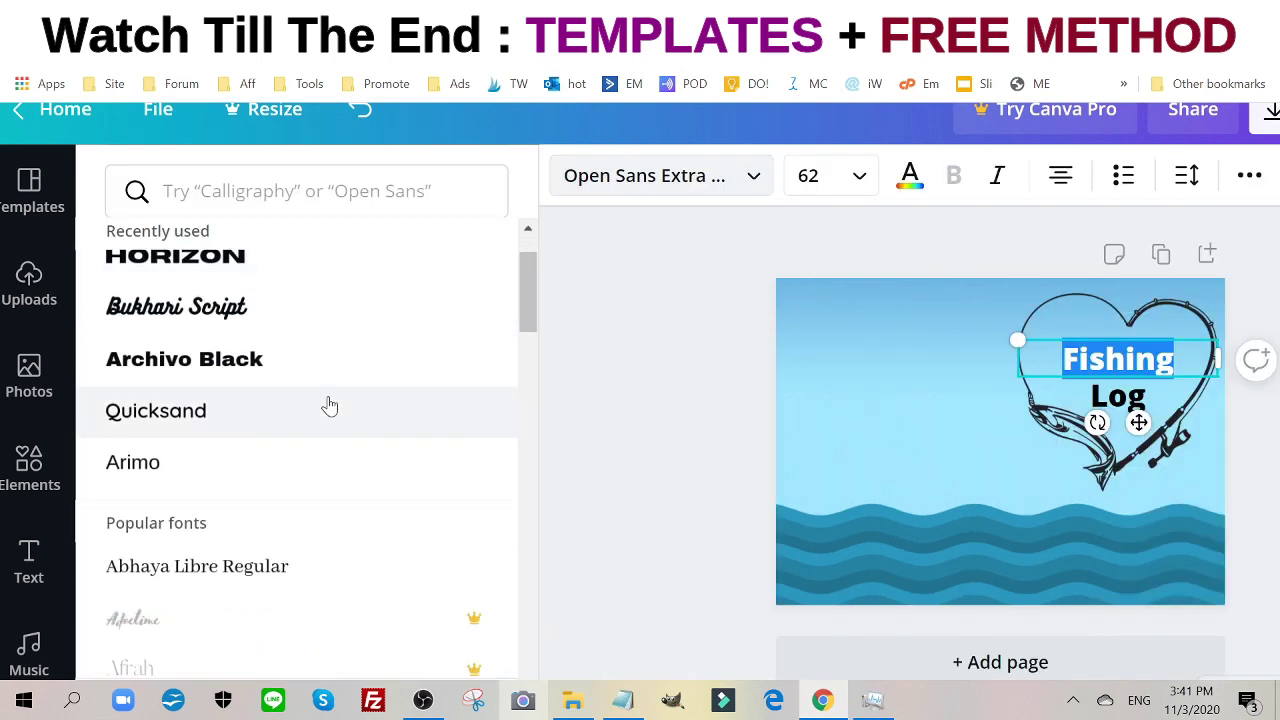
click(252, 360)
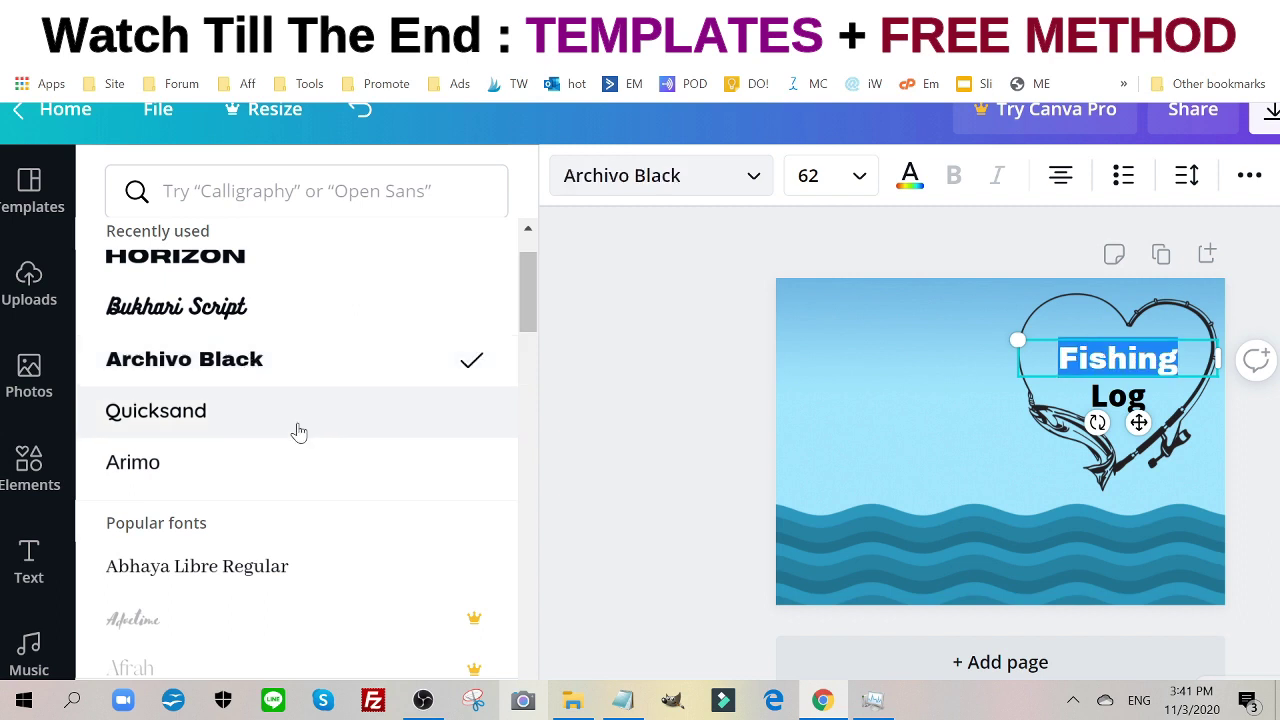
scroll(312, 358, down, 3)
scroll(312, 358, up, 4)
click(266, 357)
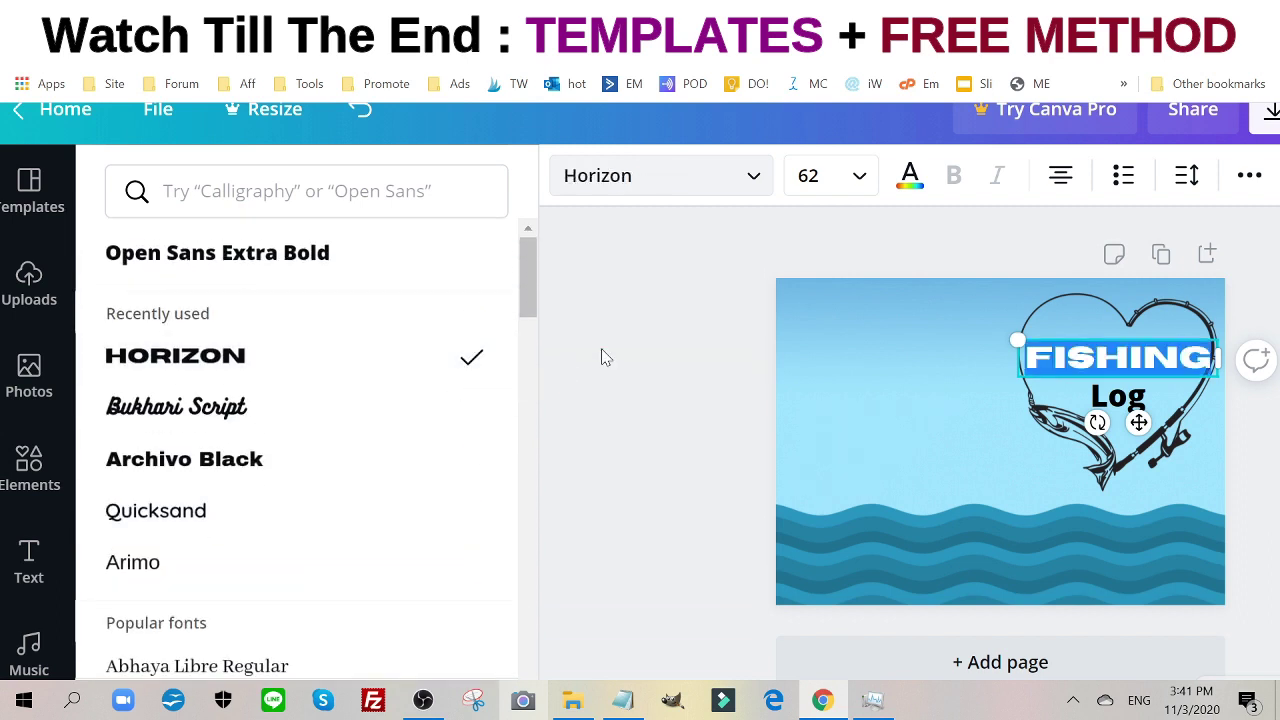
key(Escape)
click(1158, 443)
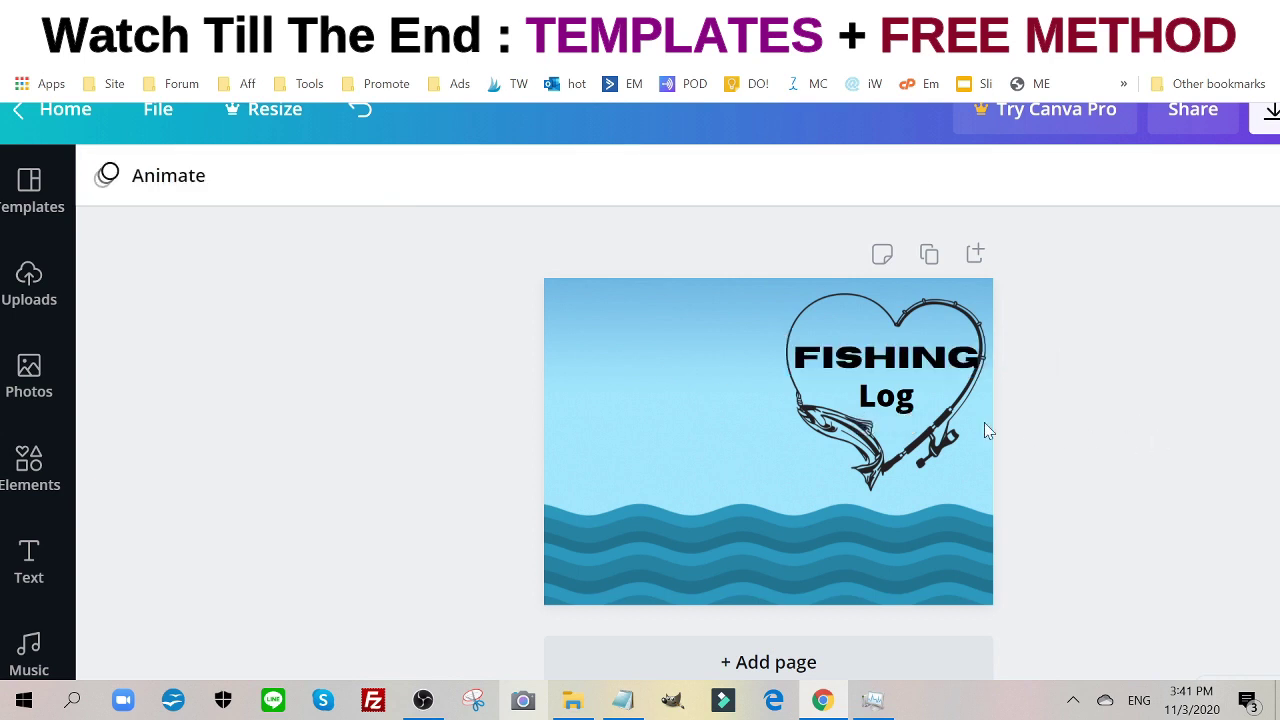
Set the font size of the "Fishing" title line to 56 so it fits within the heart.
click(880, 357)
click(391, 189)
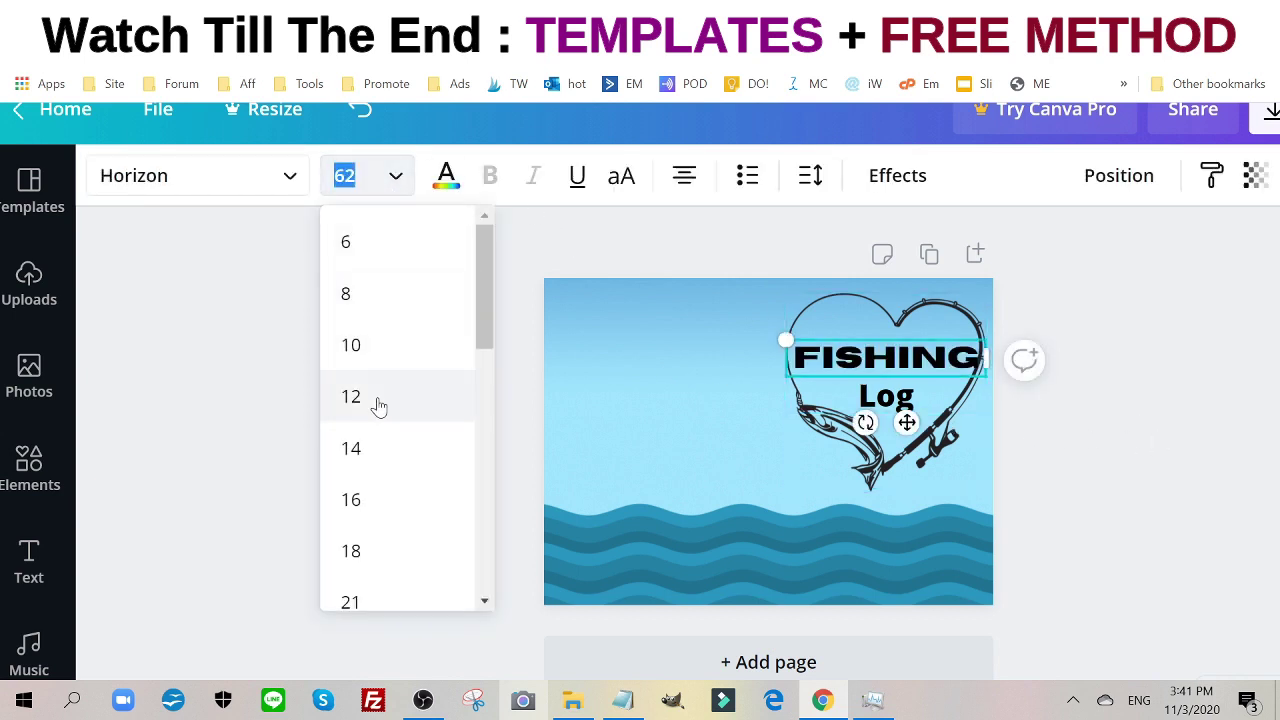
scroll(376, 410, down, 2)
scroll(379, 417, down, 4)
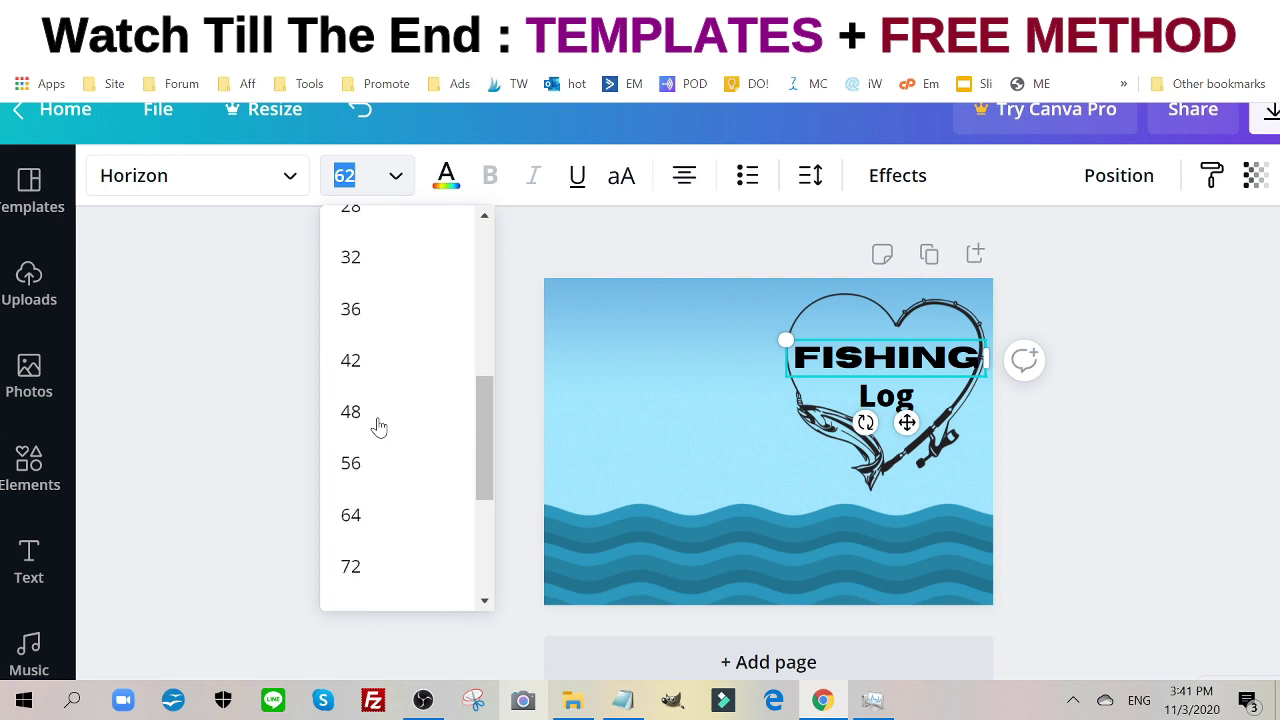
click(380, 373)
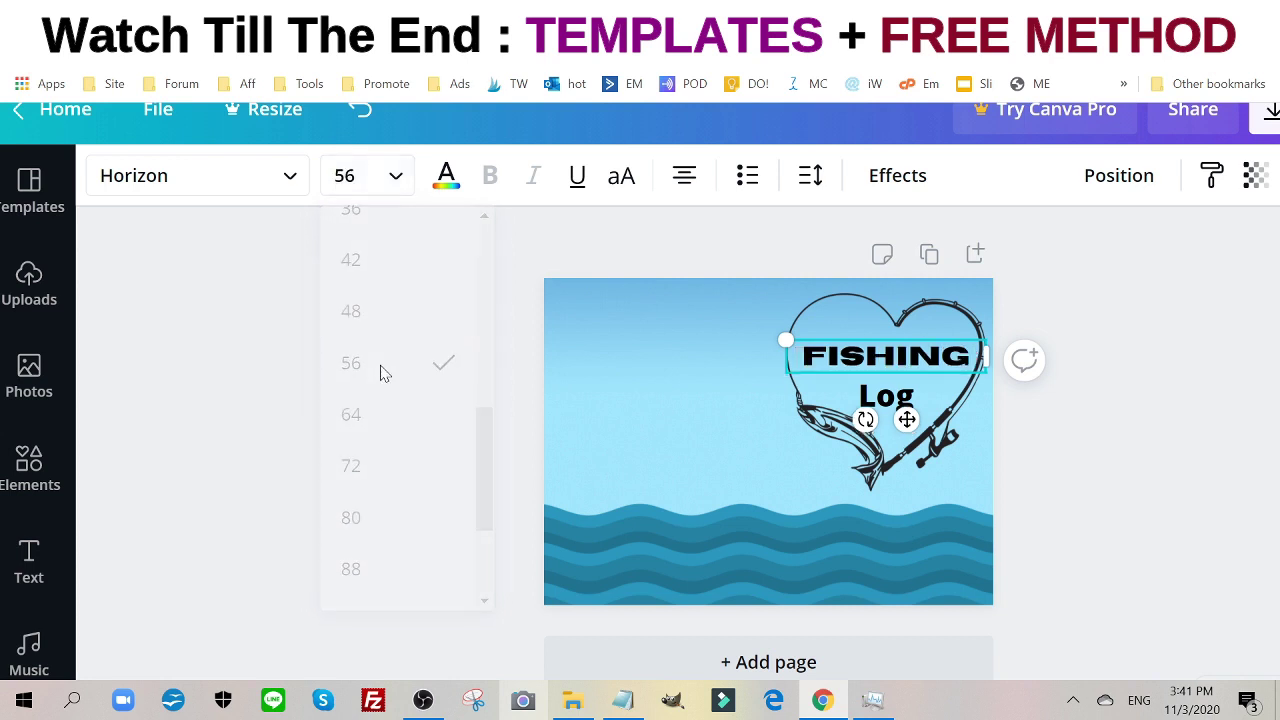
Set the "Log" title line to the Horizon font and nudge it closer beneath "Fishing".
click(893, 390)
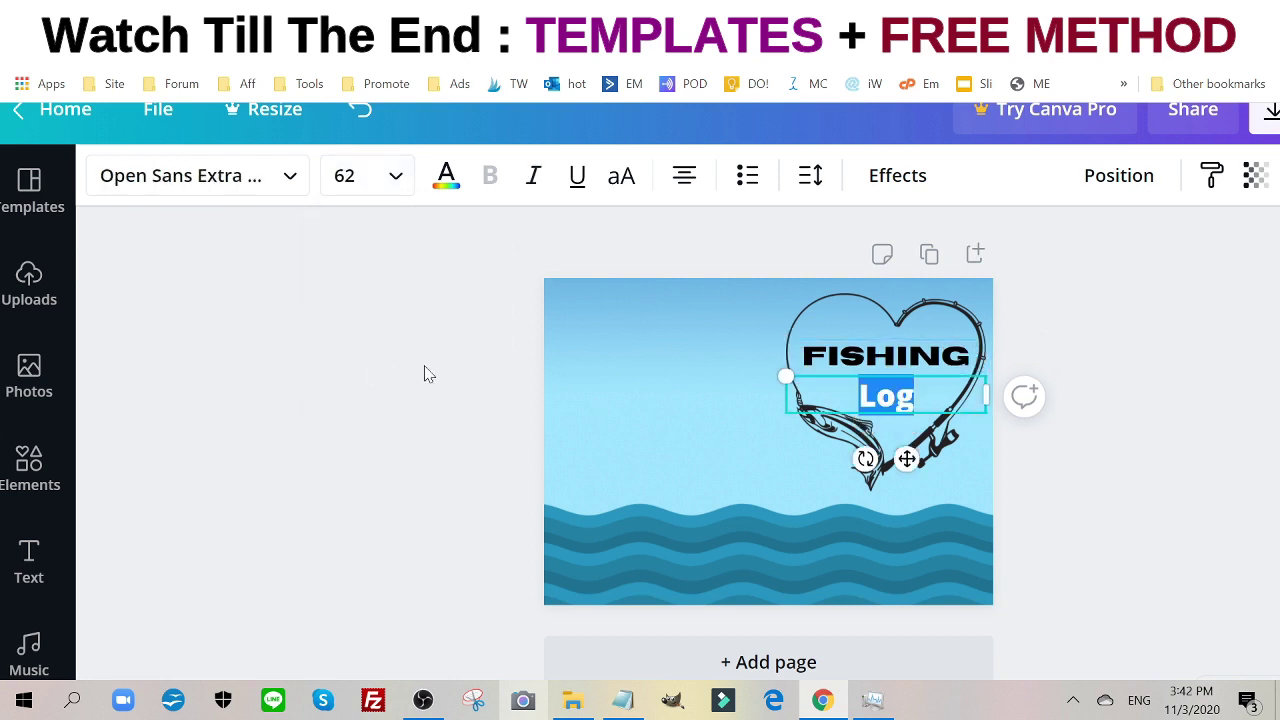
click(229, 190)
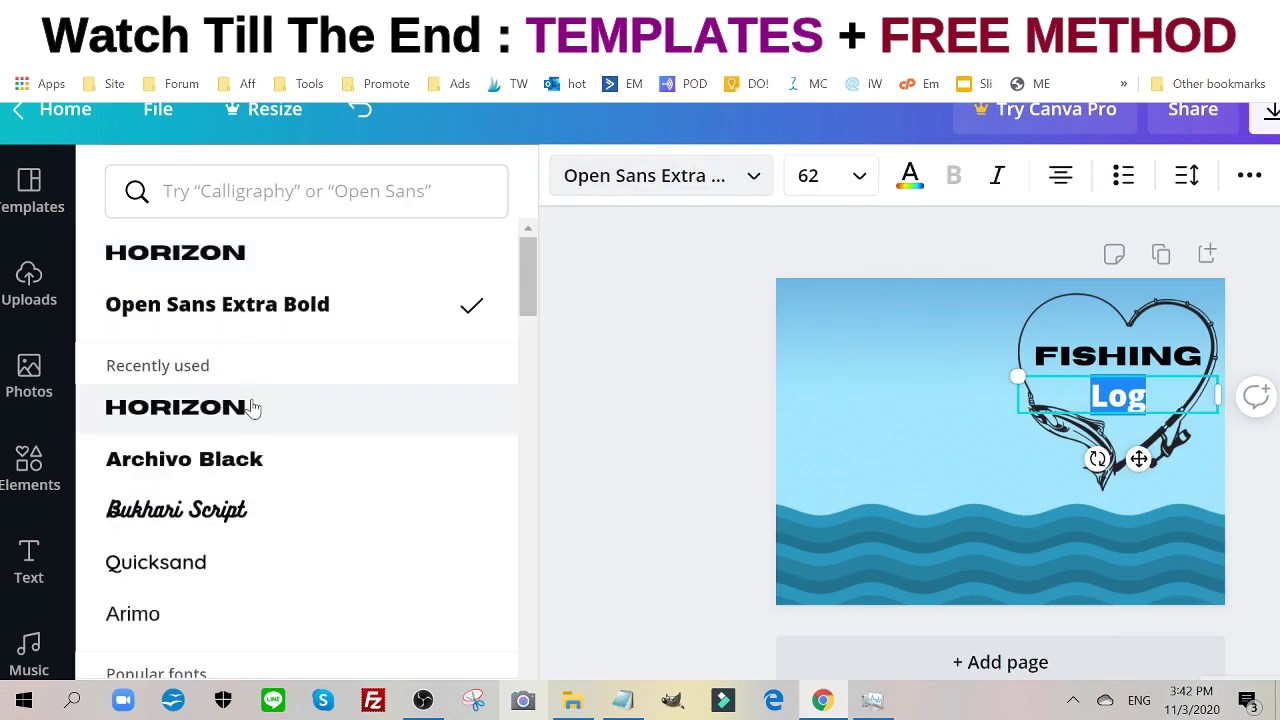
click(252, 418)
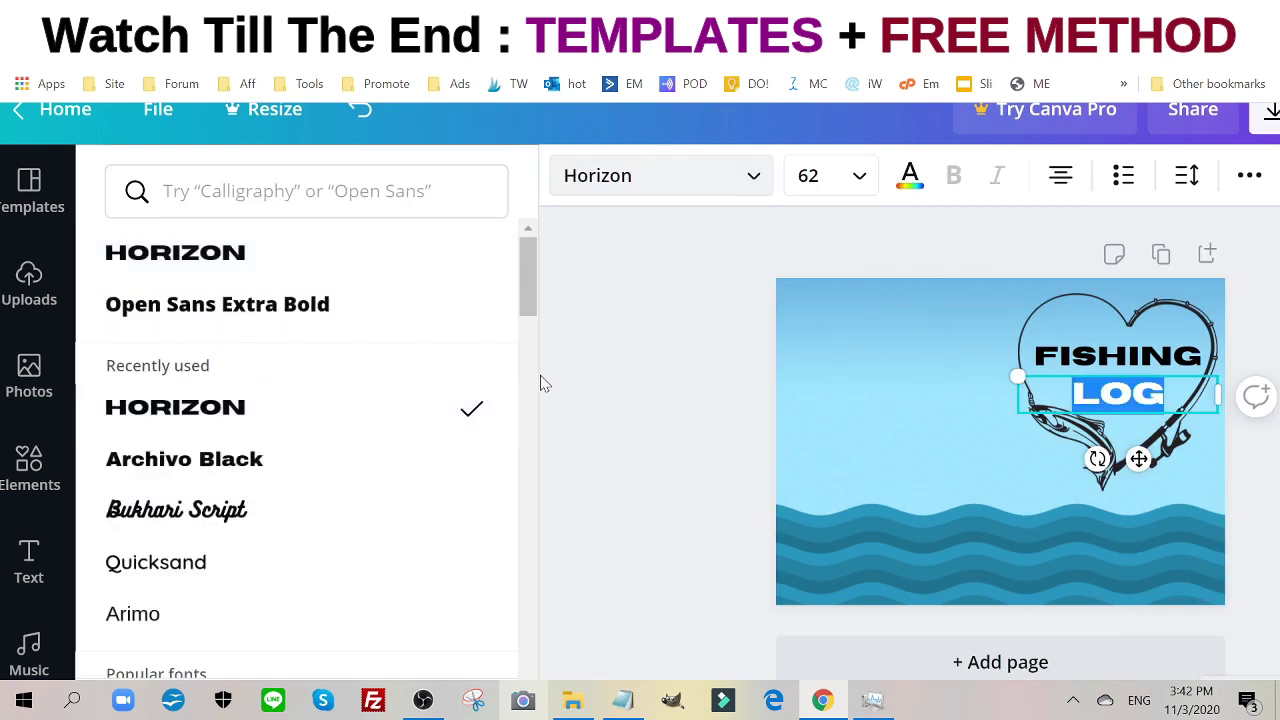
click(1227, 527)
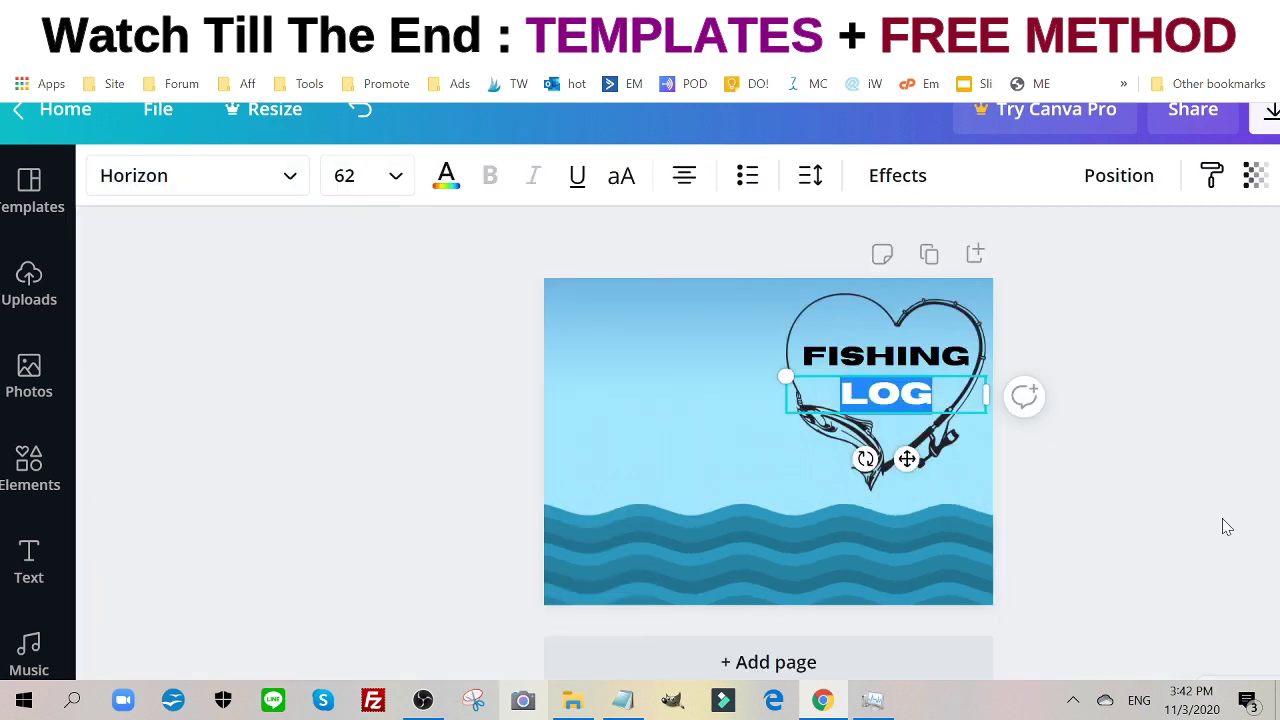
click(1155, 488)
click(886, 392)
drag(884, 391, 879, 388)
click(1117, 454)
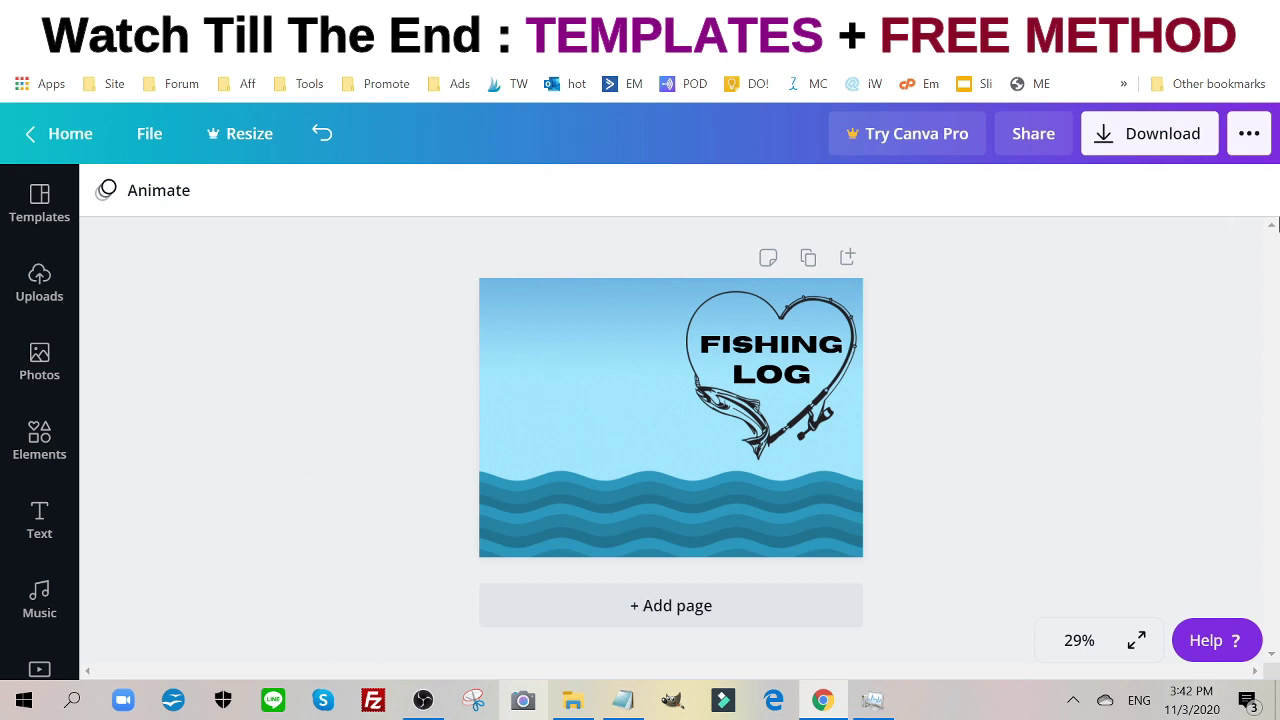
Download the finished cover design as a PDF Print file.
click(1160, 143)
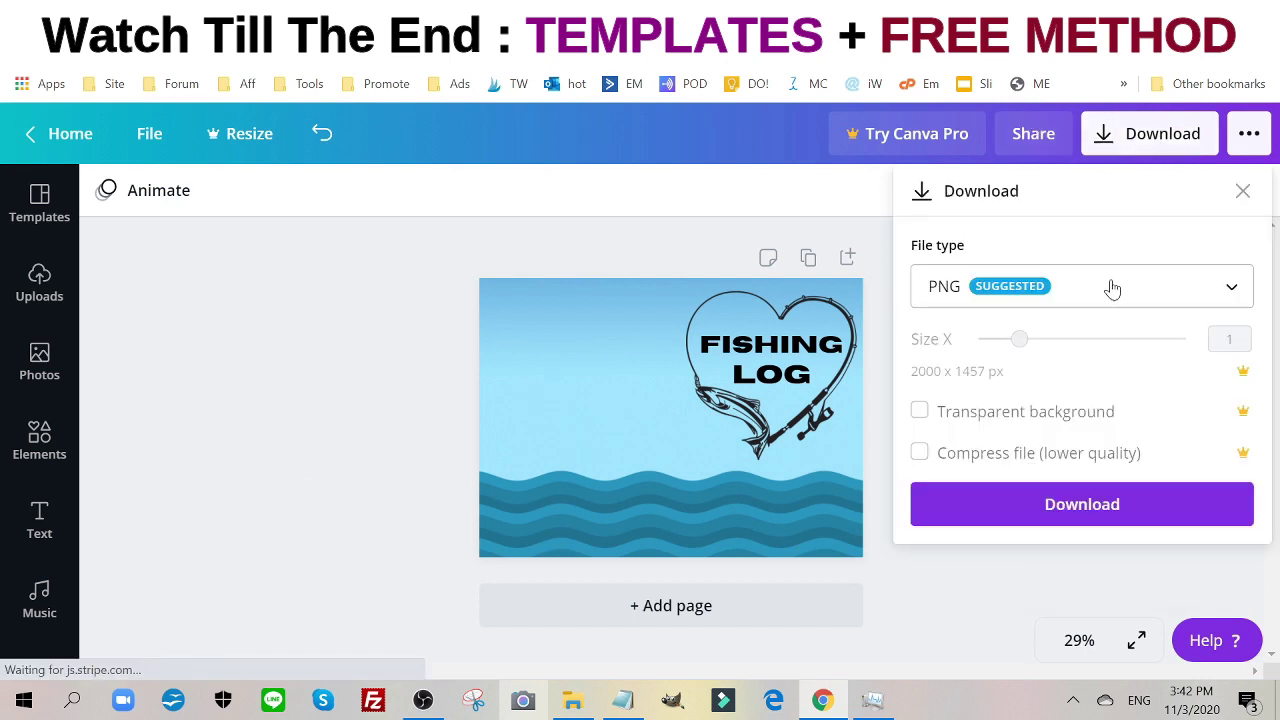
click(1112, 289)
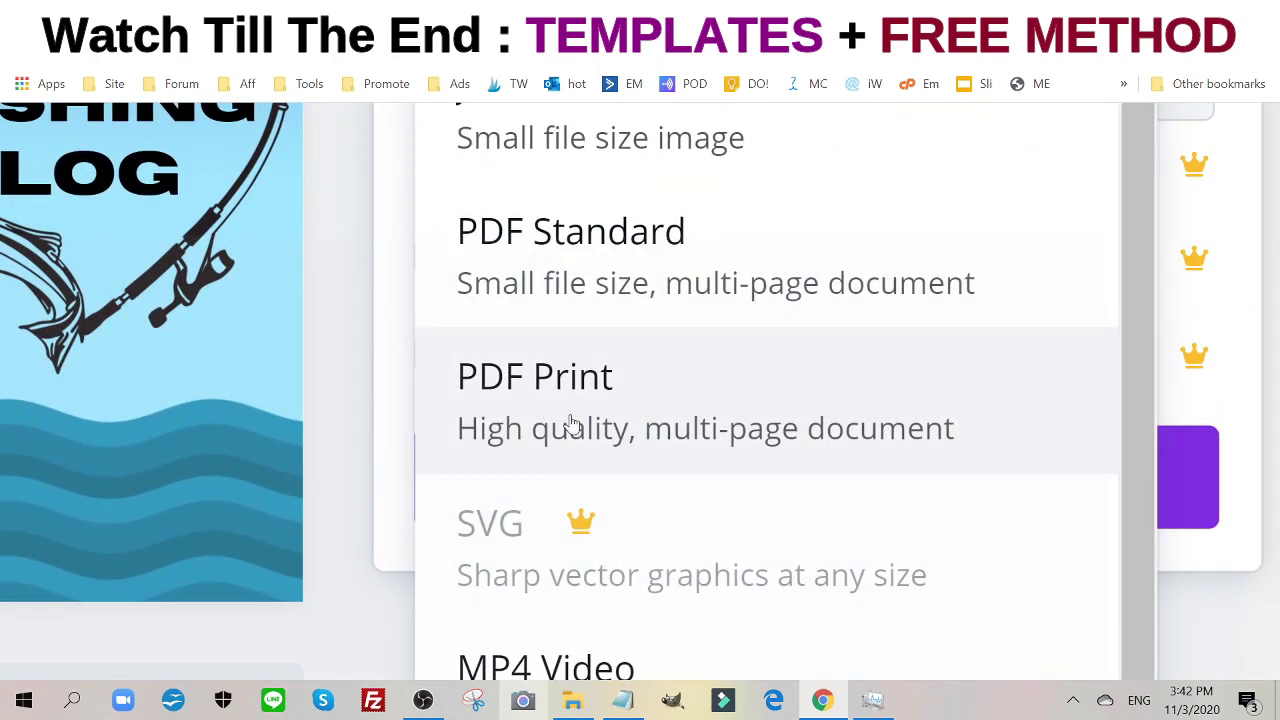
click(571, 424)
scroll(934, 408, down, 4)
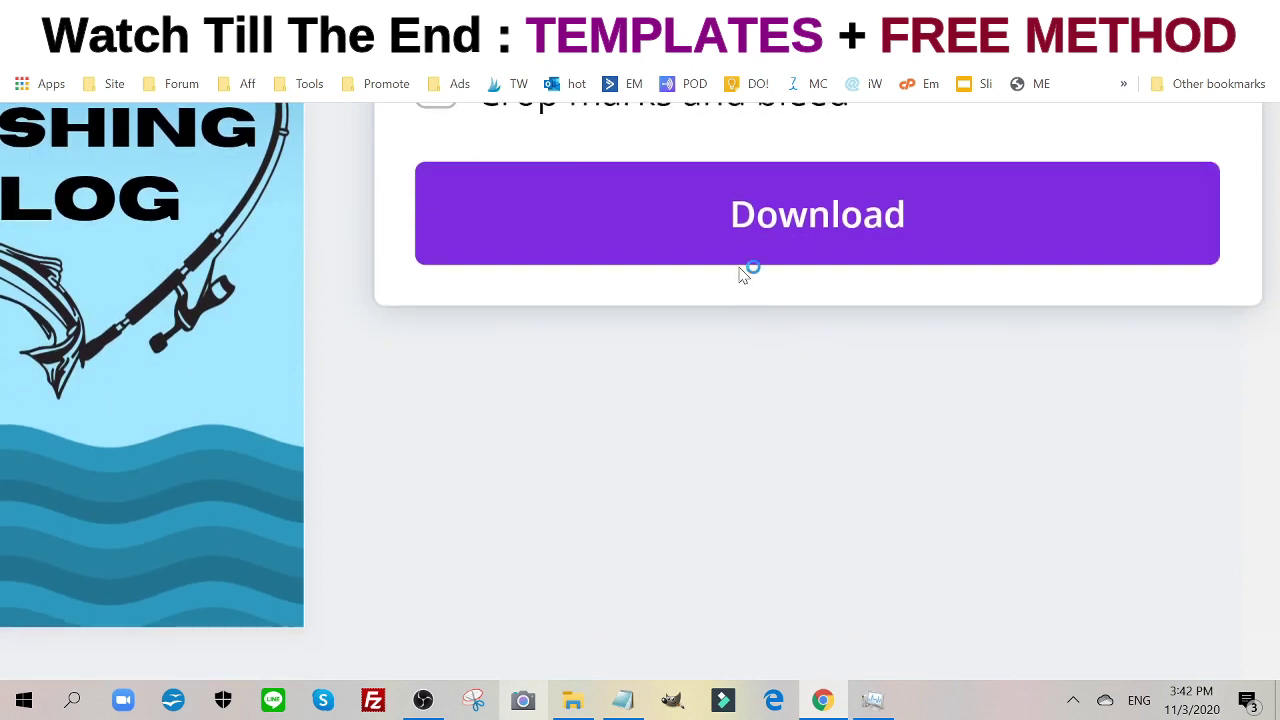
click(747, 257)
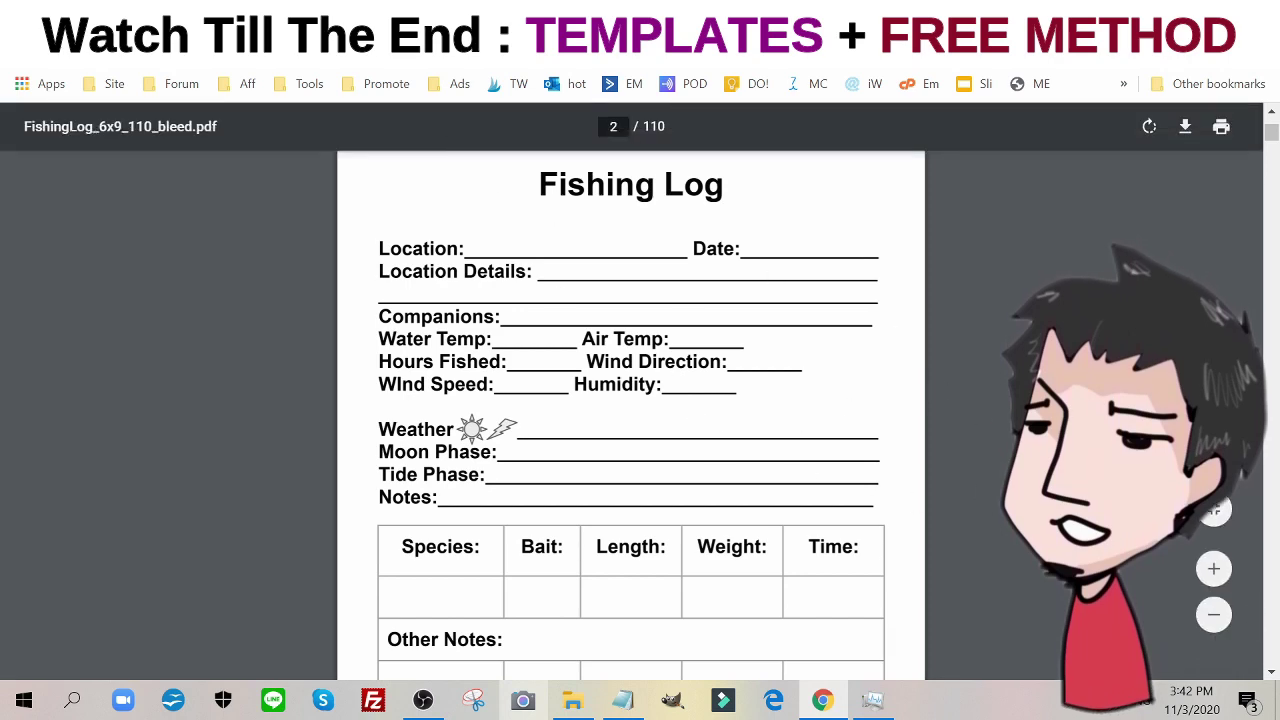
Look through the interior pages of FishingLog_6x9_110_bleed.pdf to examine the log fields and catch table.
scroll(843, 443, down, 15)
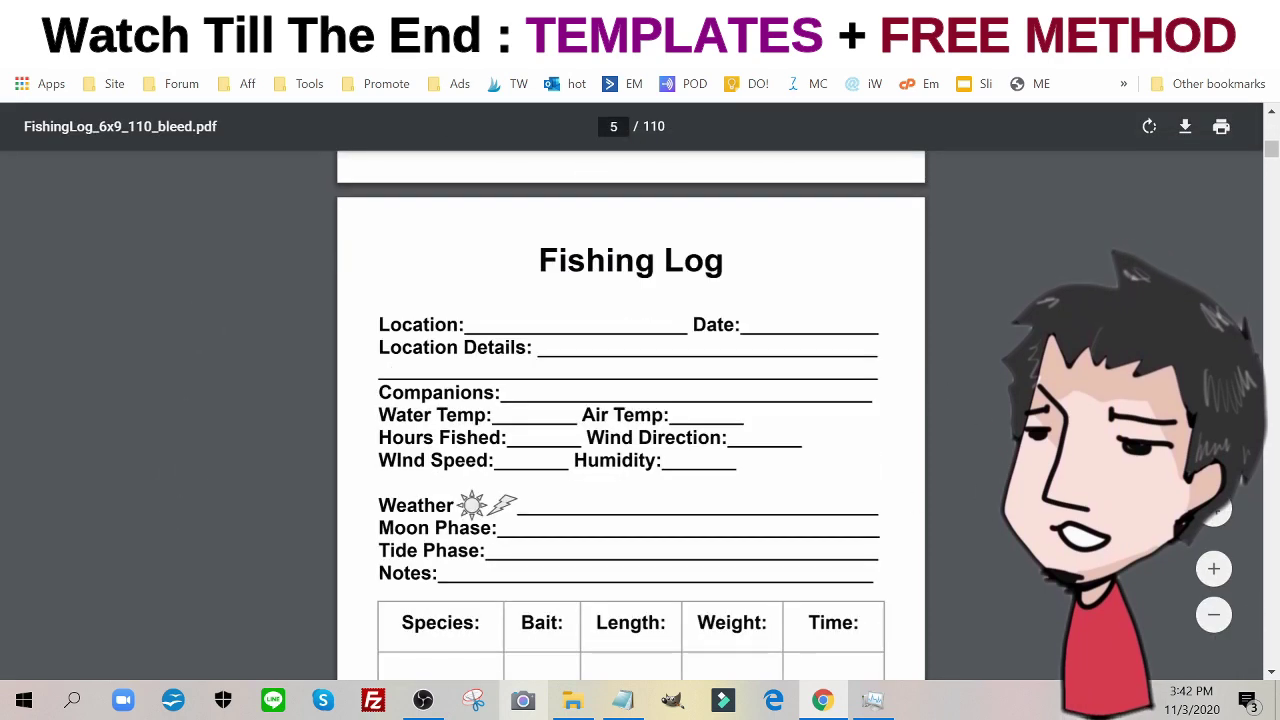
scroll(631, 400, down, 5)
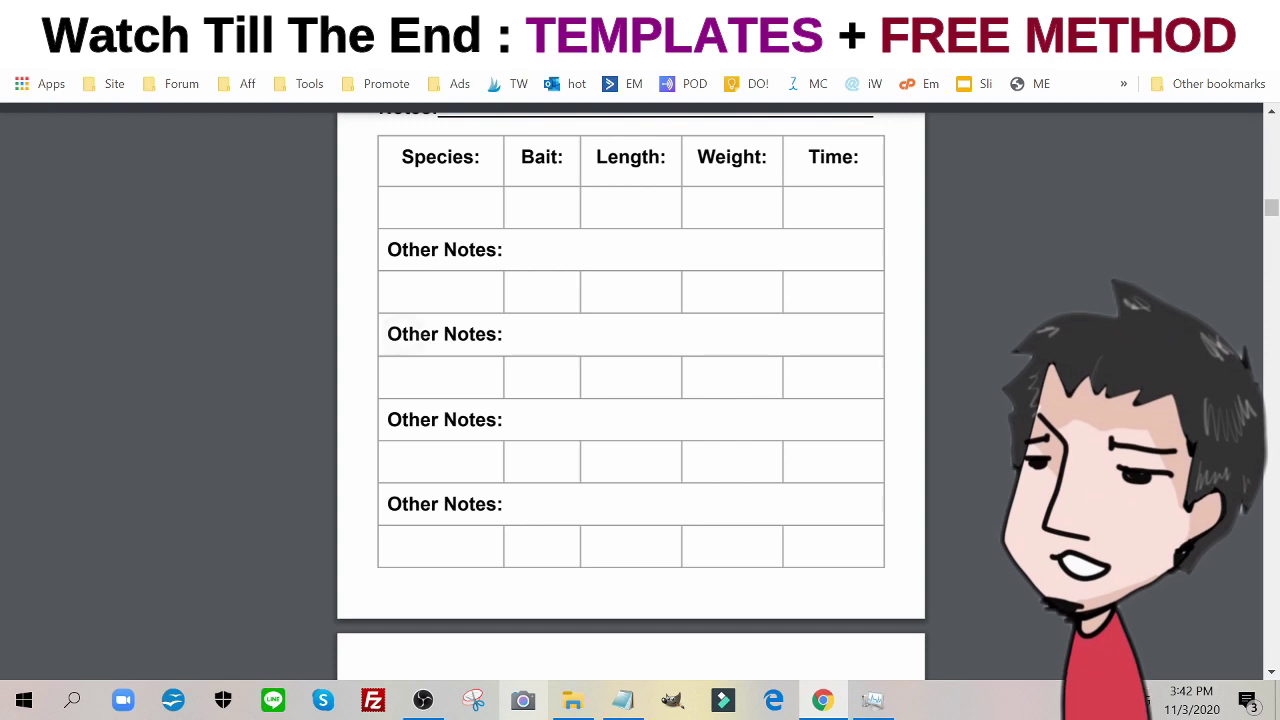
scroll(586, 457, up, 1)
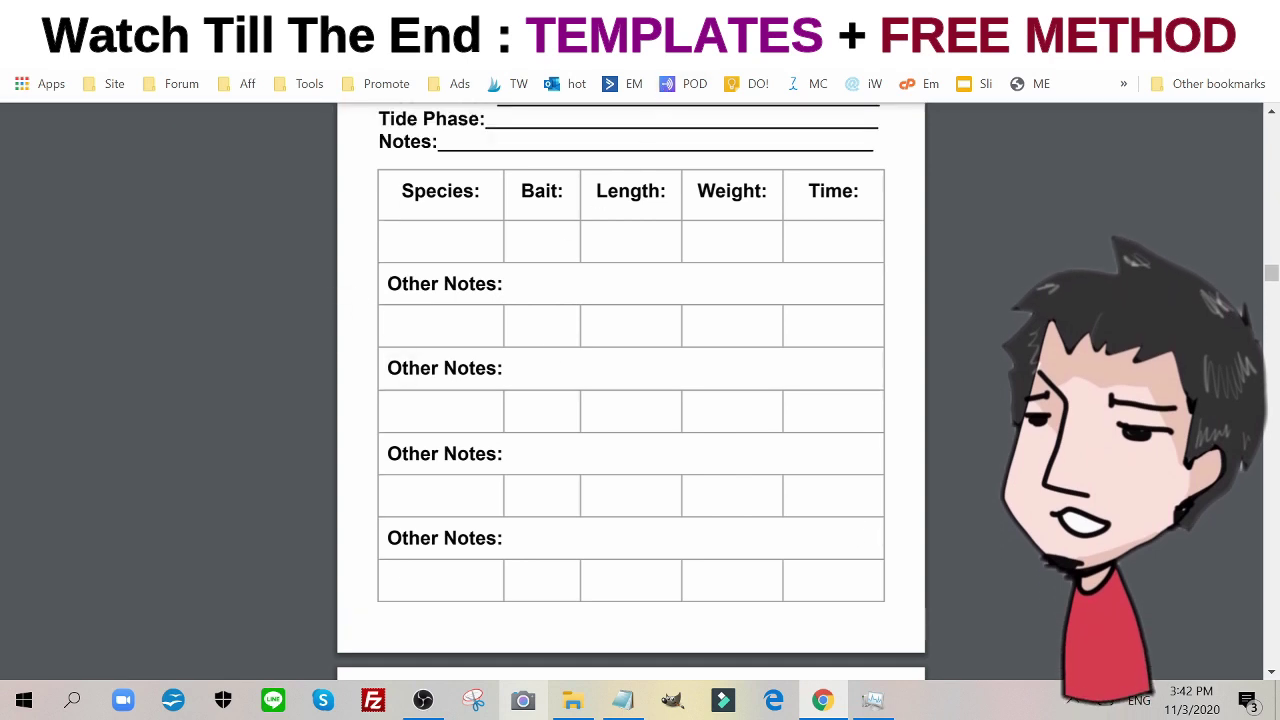
Look through the interior template gallery and the tutorial page's steps on templates, niche and cover.
click(780, 17)
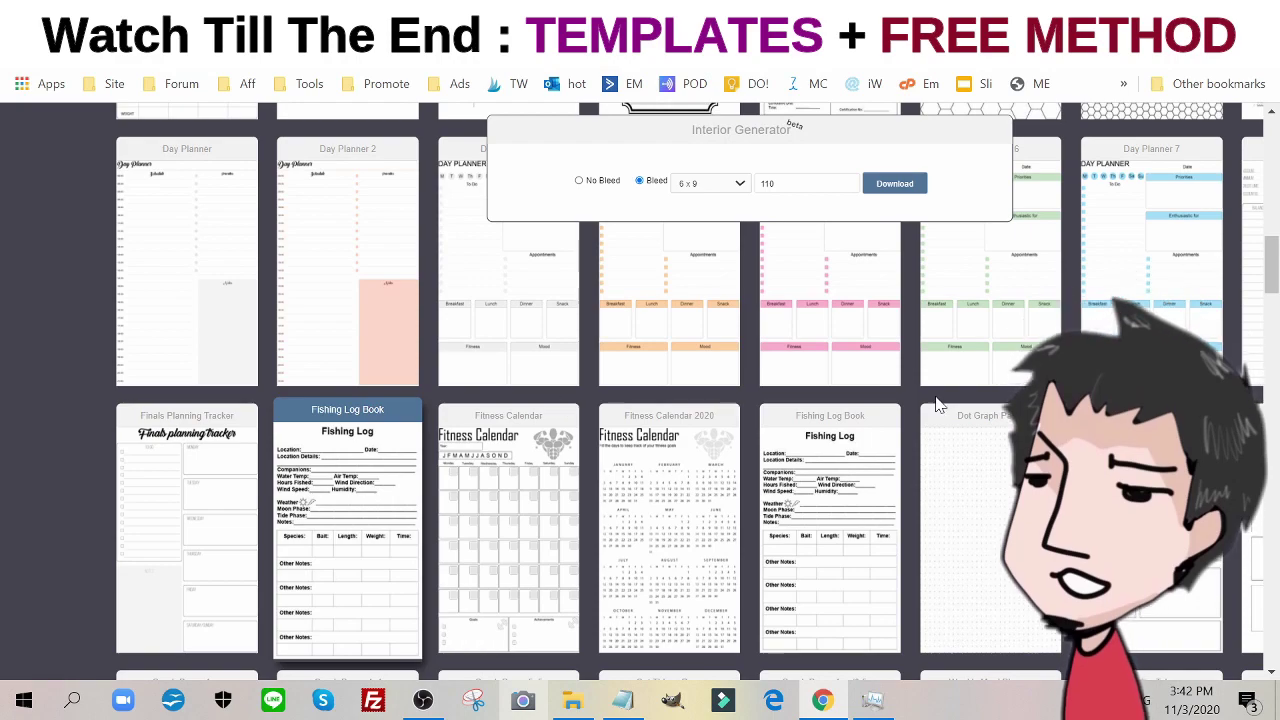
scroll(936, 406, down, 1)
scroll(936, 406, down, 20)
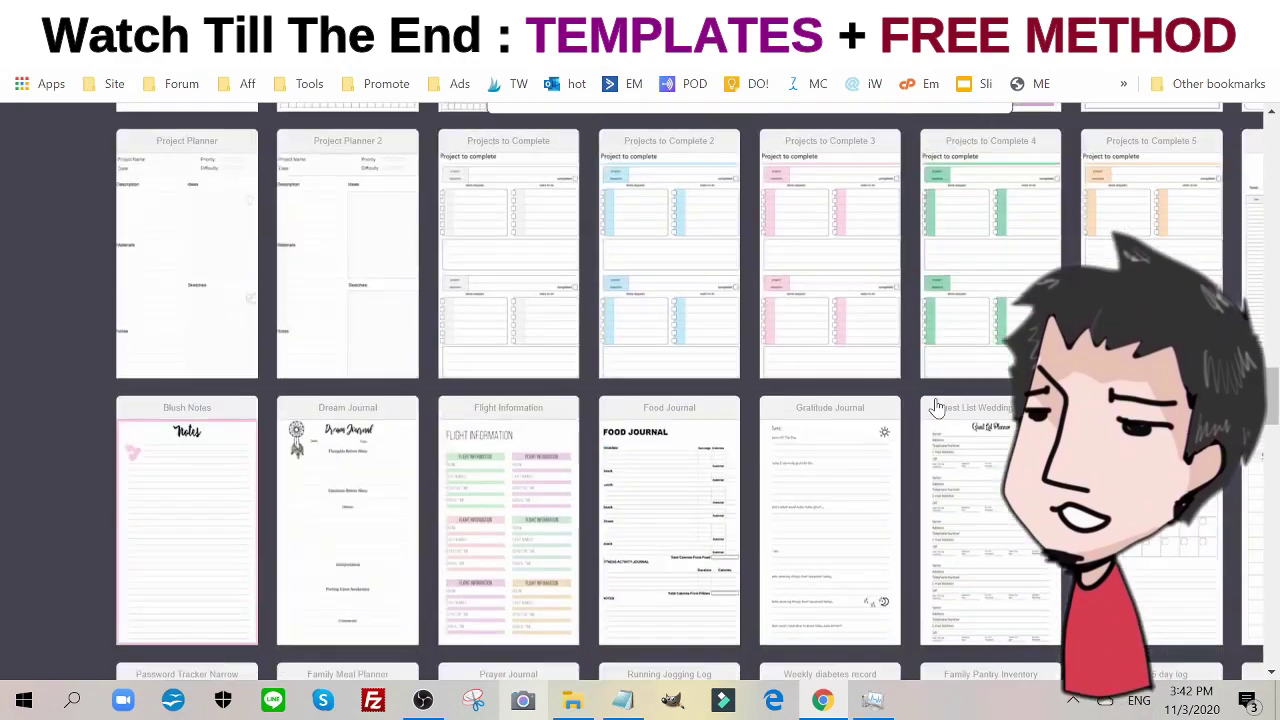
scroll(936, 406, up, 10)
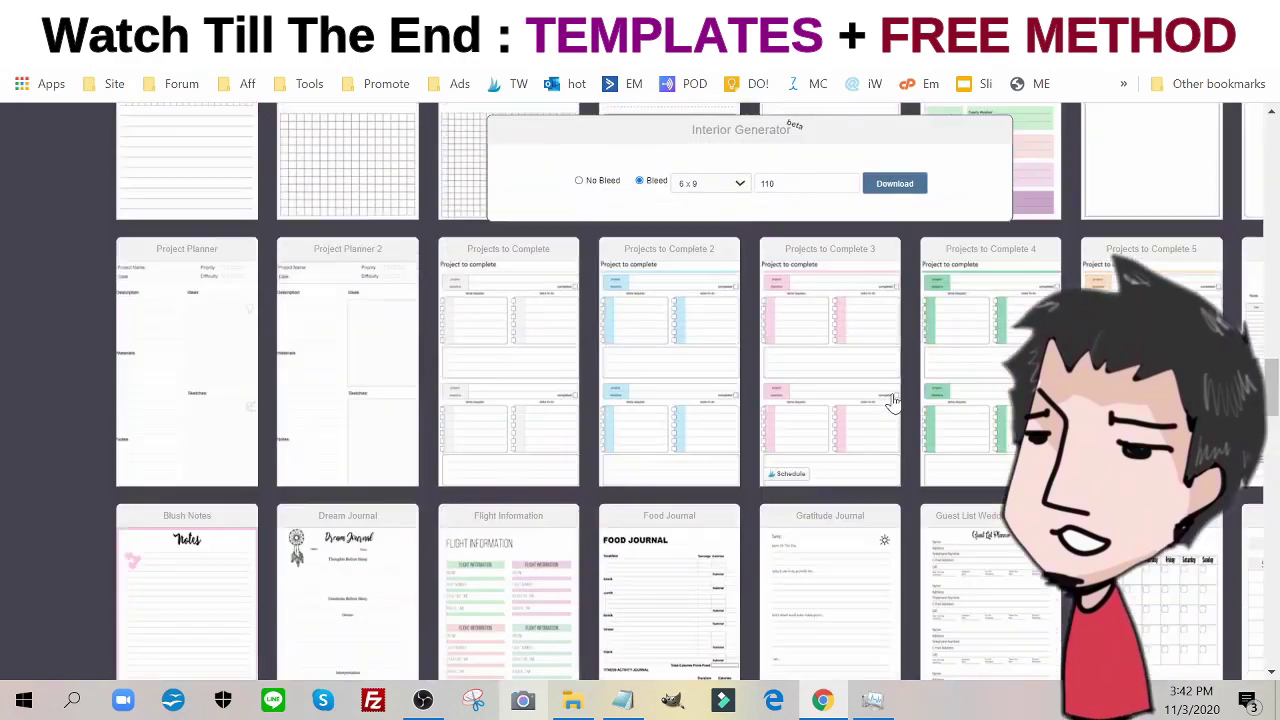
scroll(893, 400, up, 5)
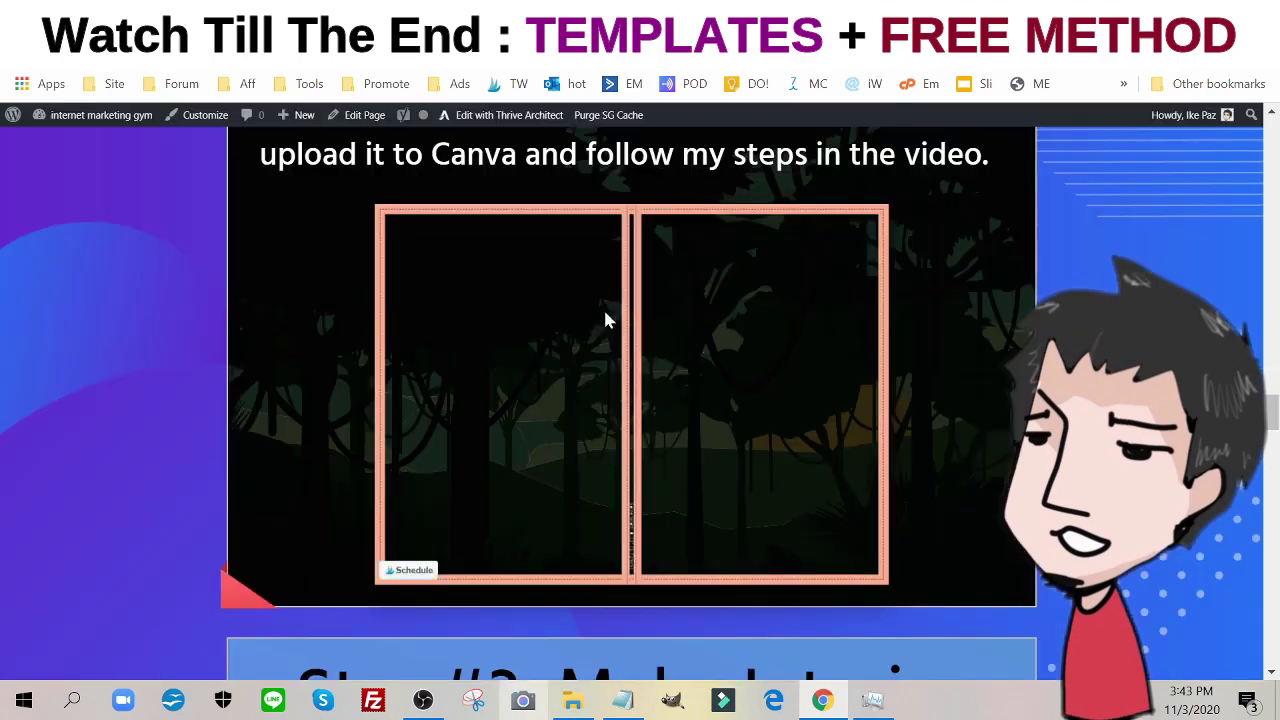
scroll(706, 400, up, 20)
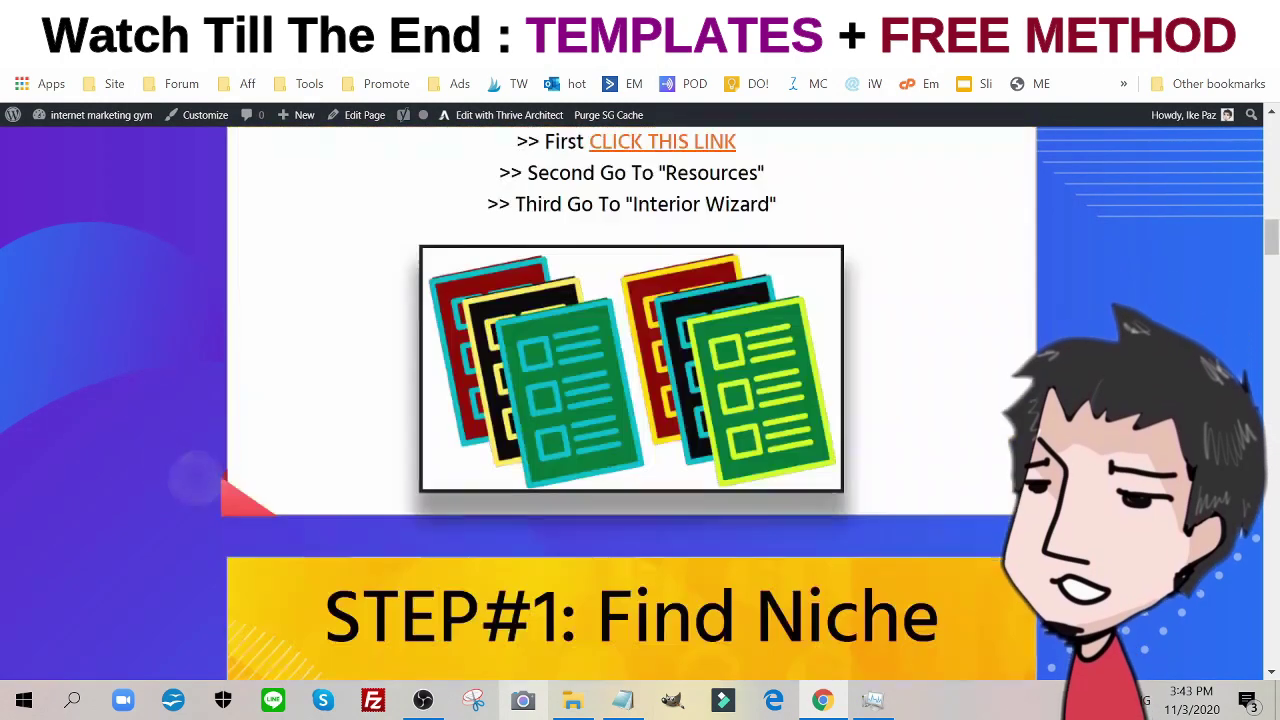
scroll(783, 412, down, 3)
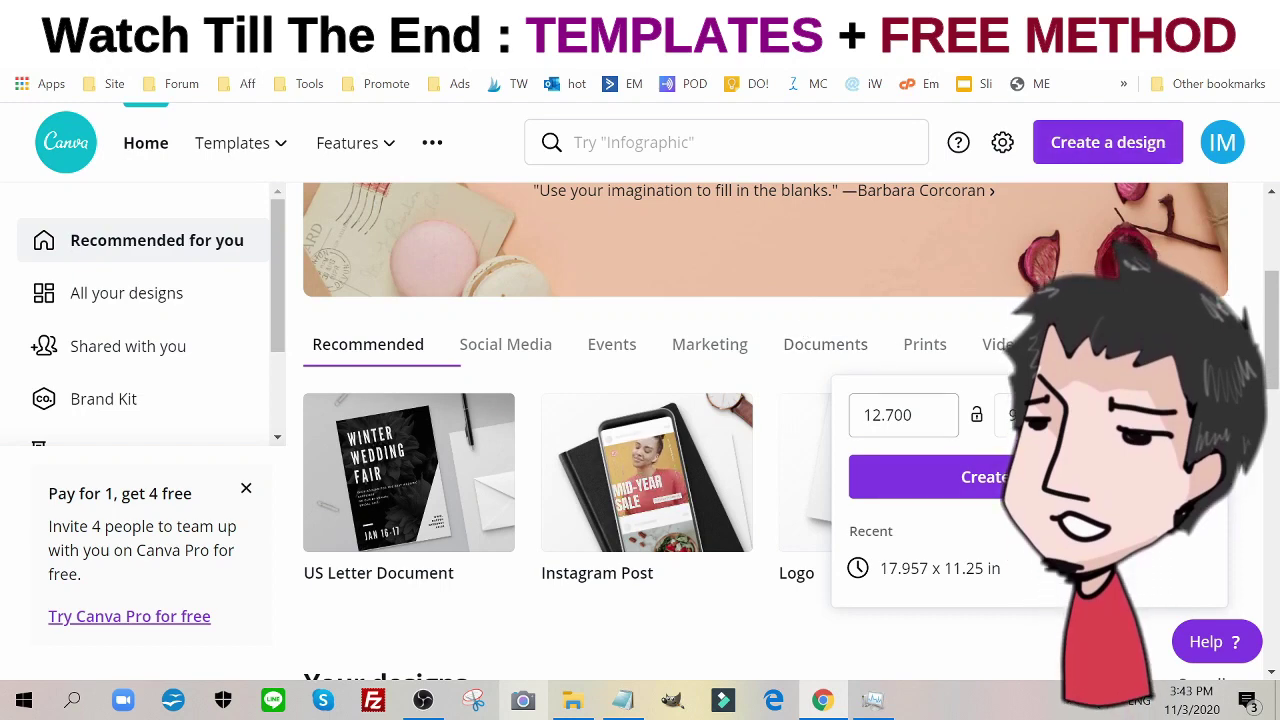
Create a new custom-size Canva design with a width of 6 and a height of 9.
click(905, 415)
text(9)
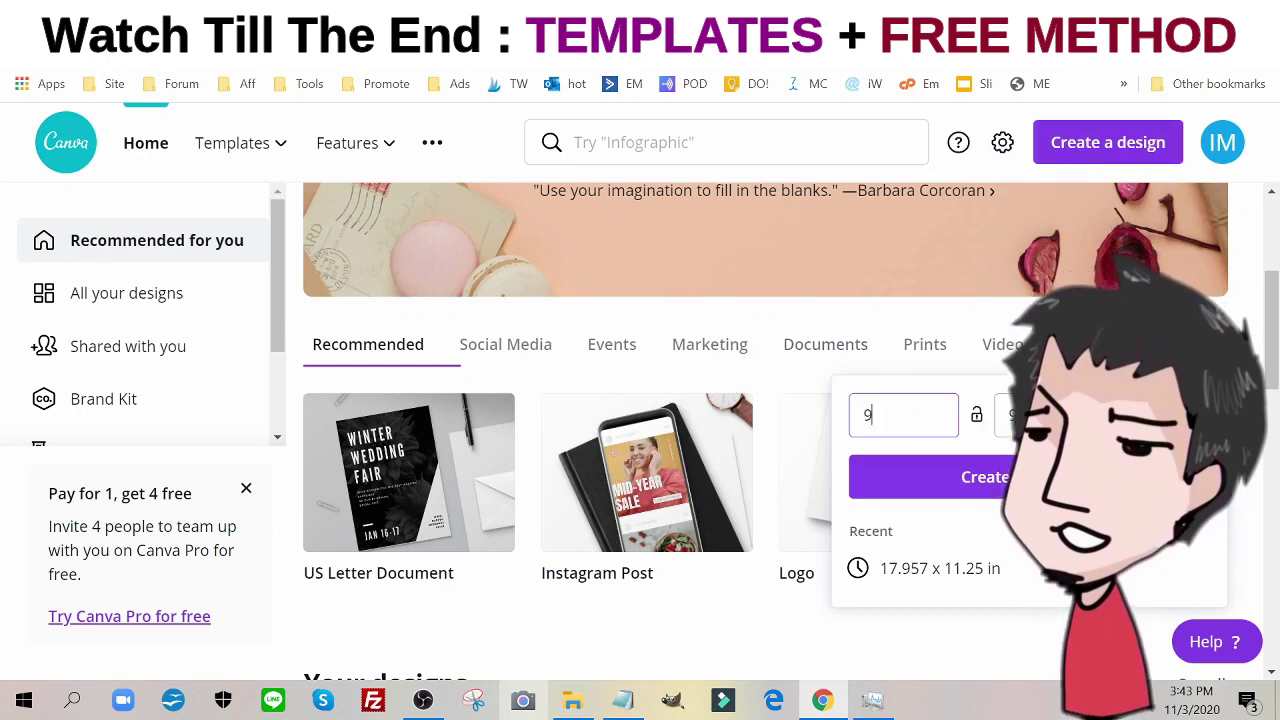
key(BackSpace)
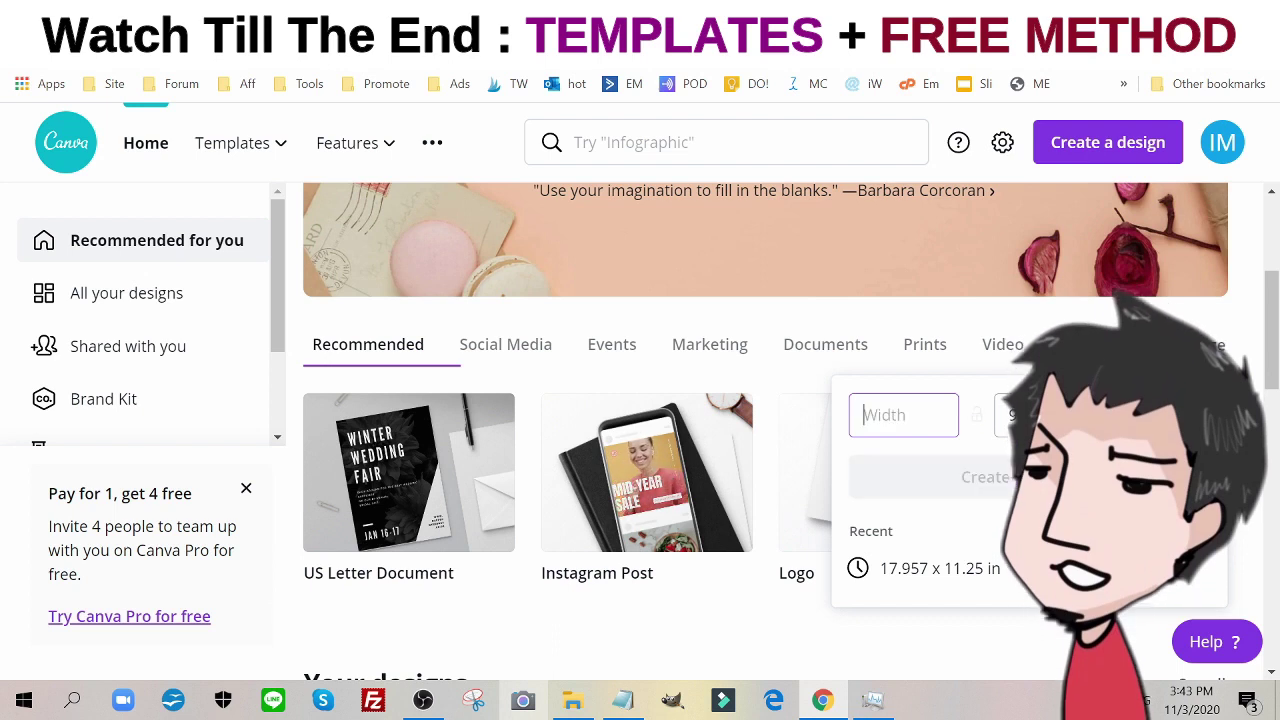
text(6)
key(Tab)
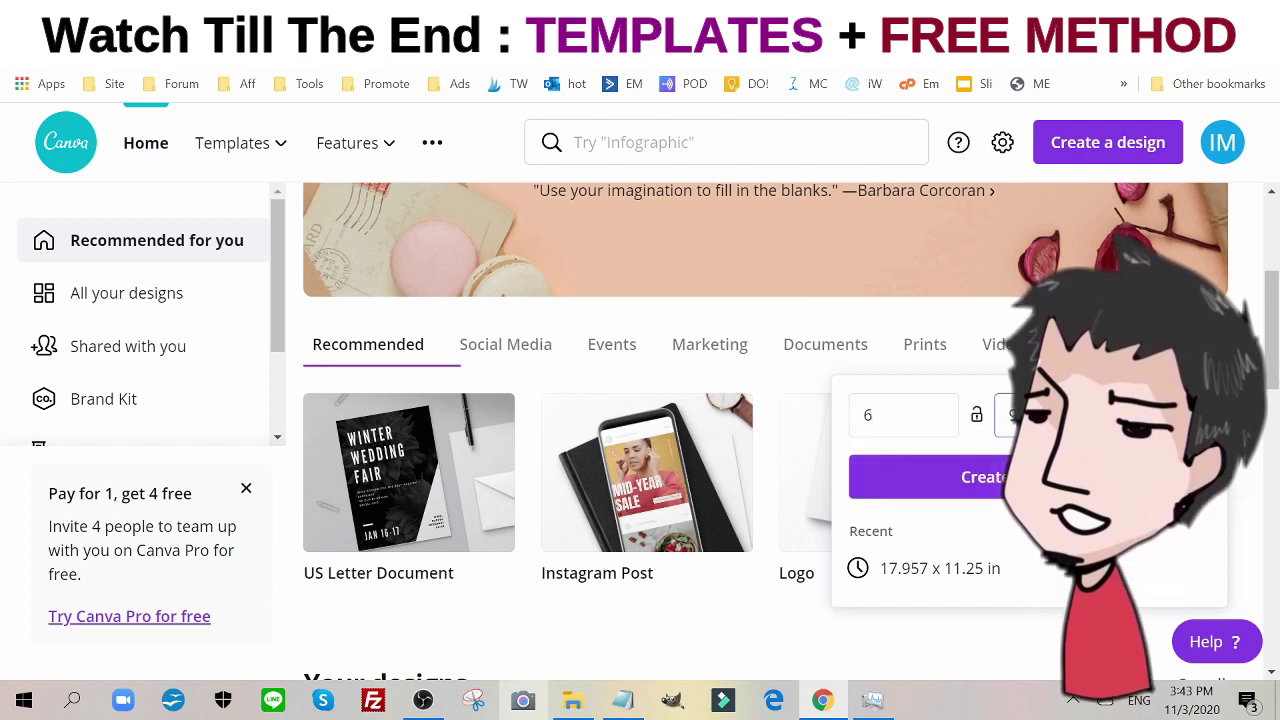
text(9)
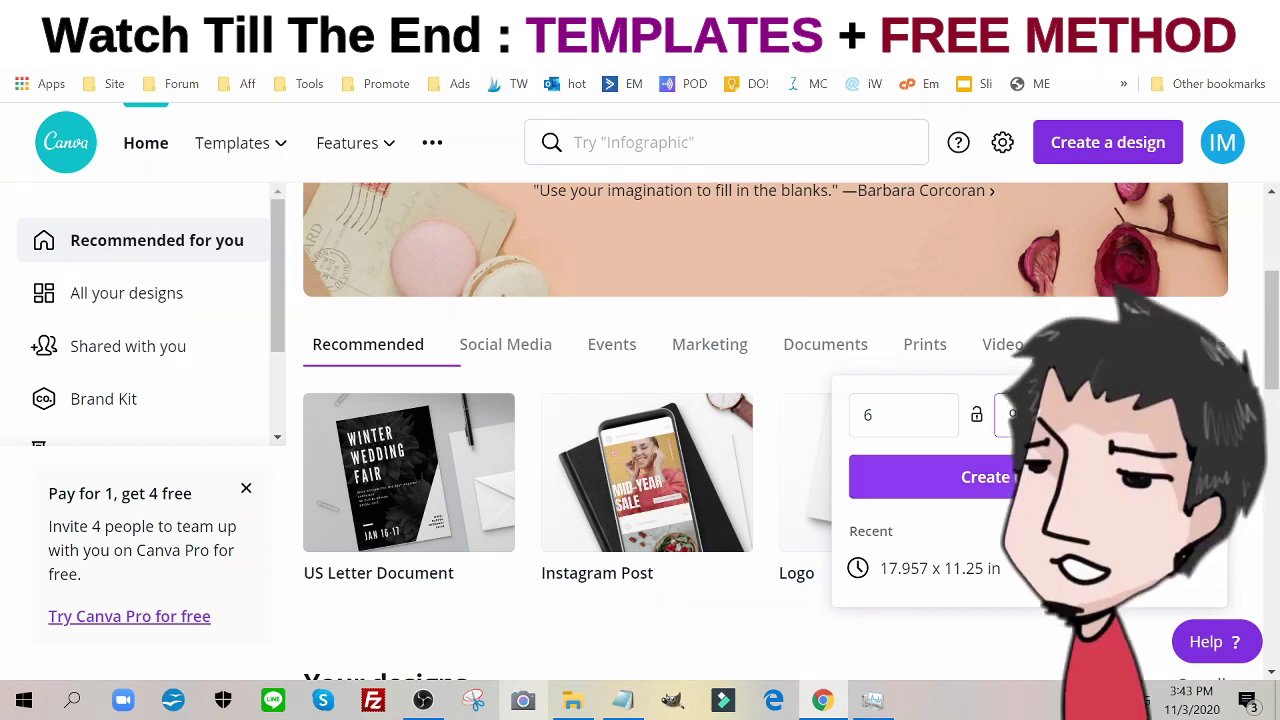
click(905, 477)
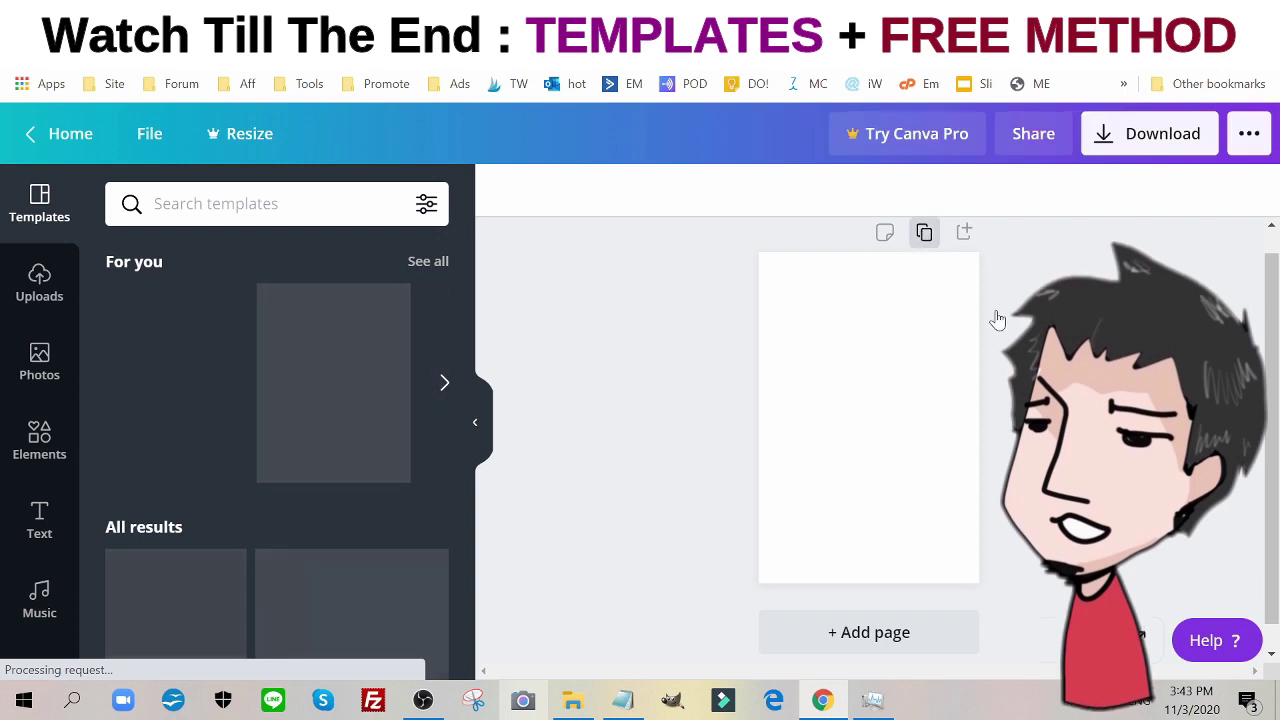
Duplicate the blank page until the design has three pages.
scroll(960, 240, up, 2)
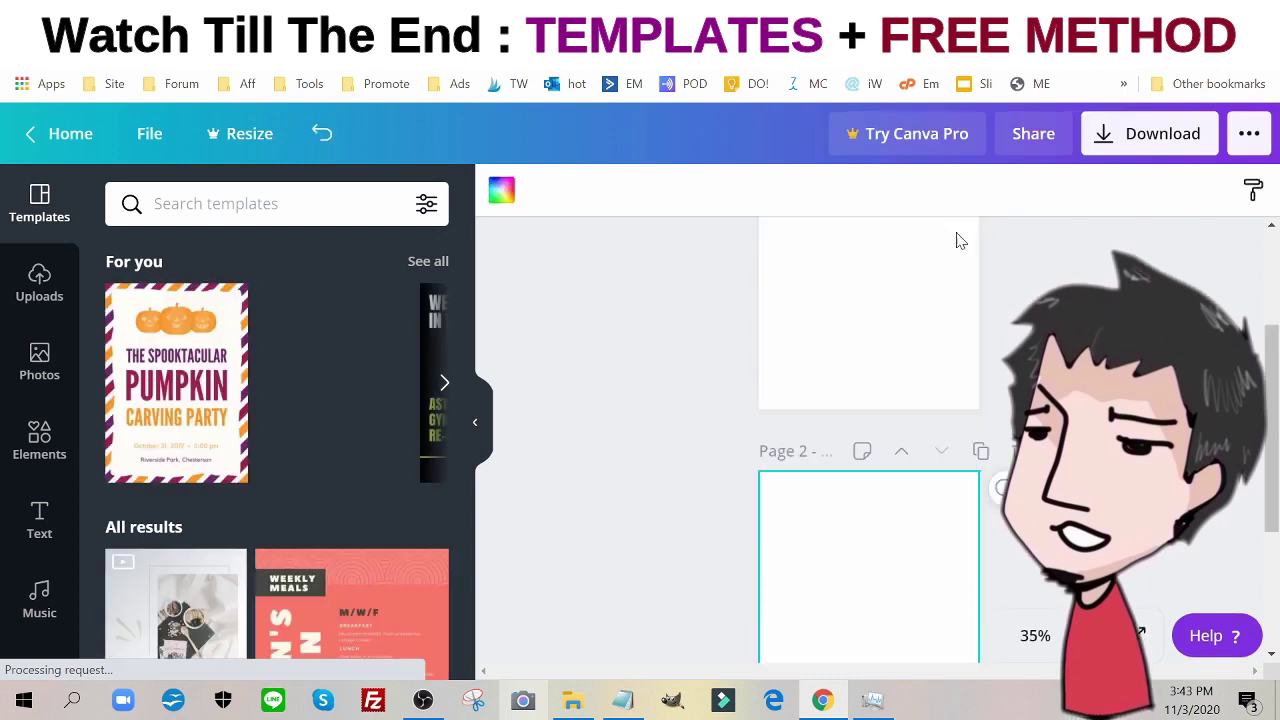
scroll(960, 450, up, 3)
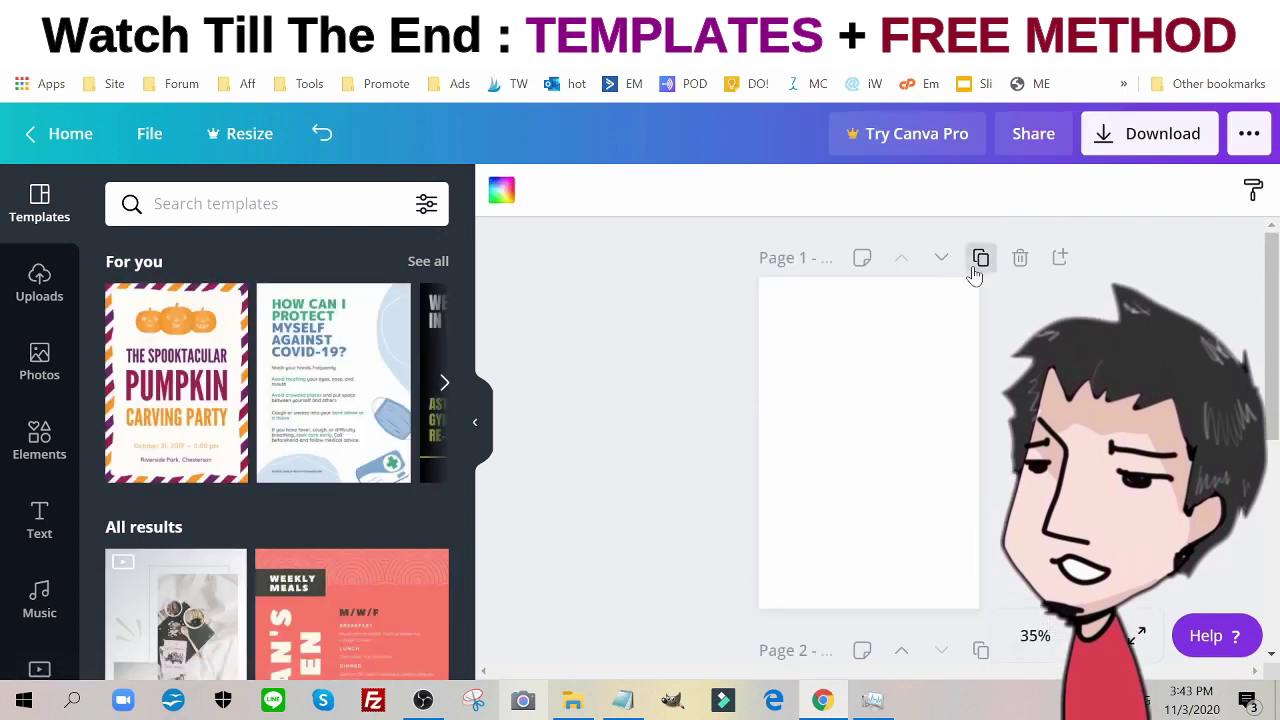
click(979, 259)
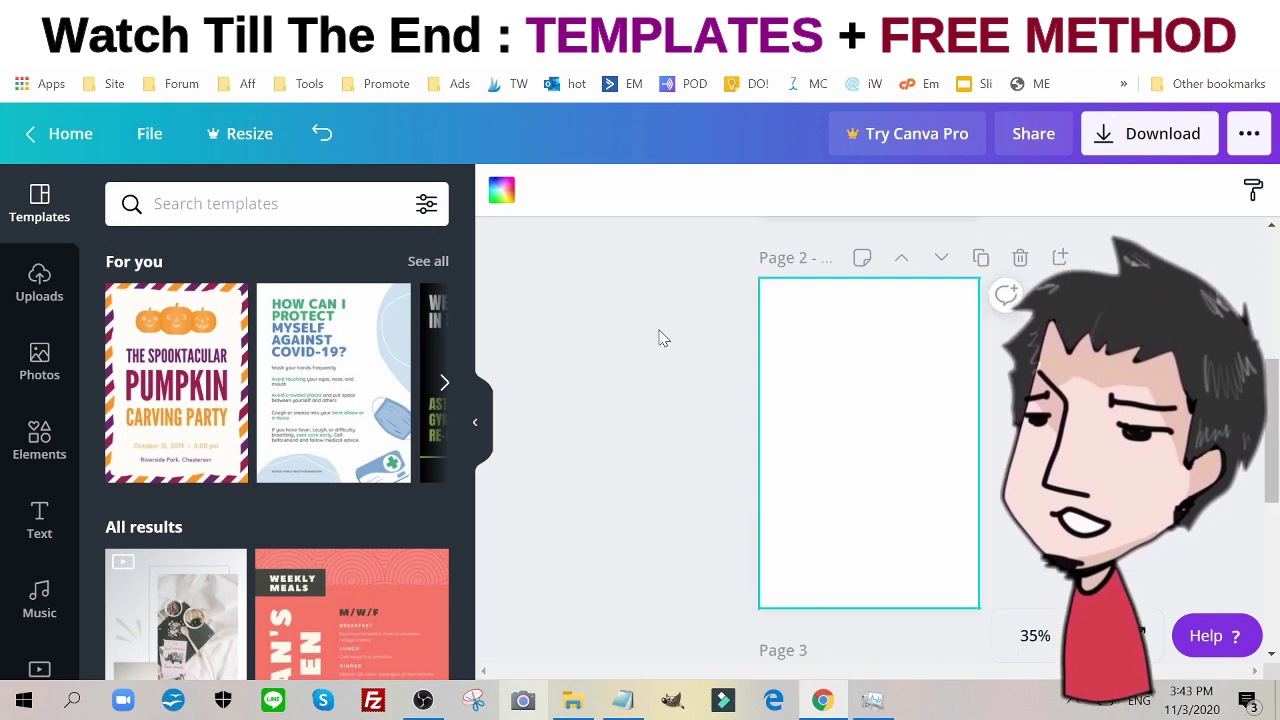
Preview the inside of the Faded Blue Cover Fishing Log Book on Amazon to examine its log fields and fish-caught table.
click(480, 15)
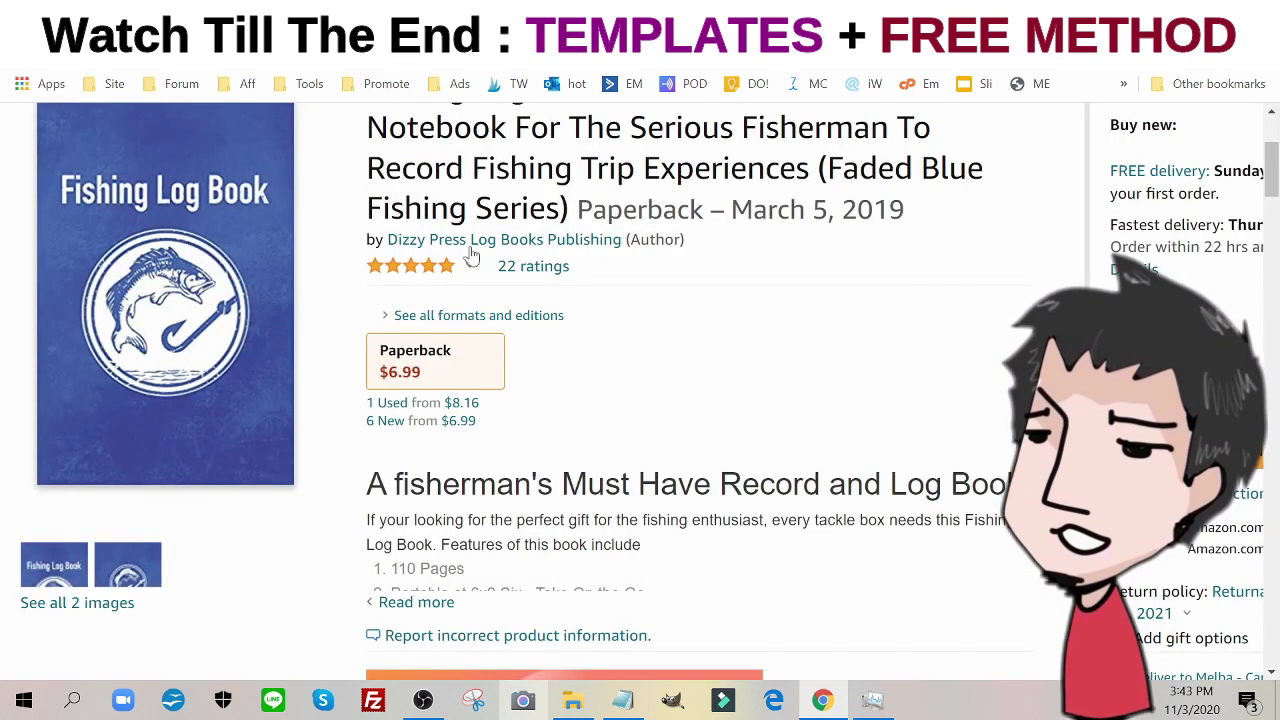
scroll(217, 230, up, 1)
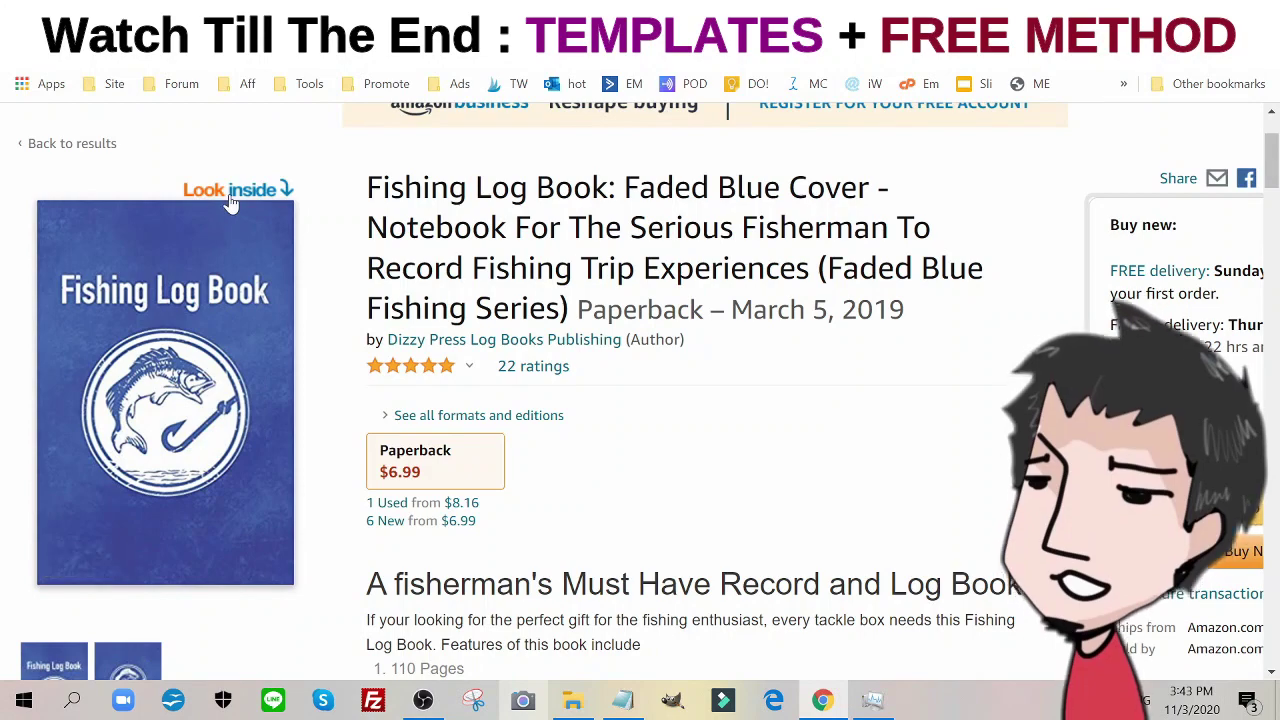
click(230, 200)
scroll(706, 336, down, 15)
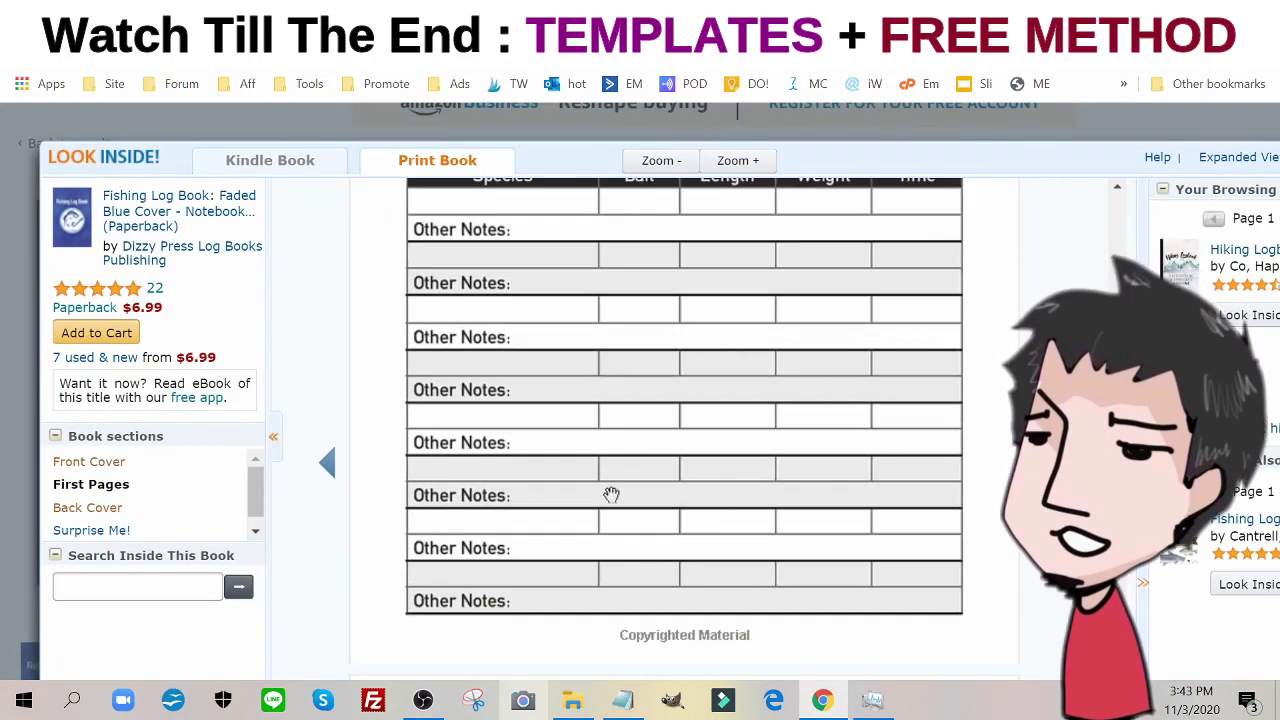
scroll(743, 453, down, 10)
scroll(717, 497, down, 15)
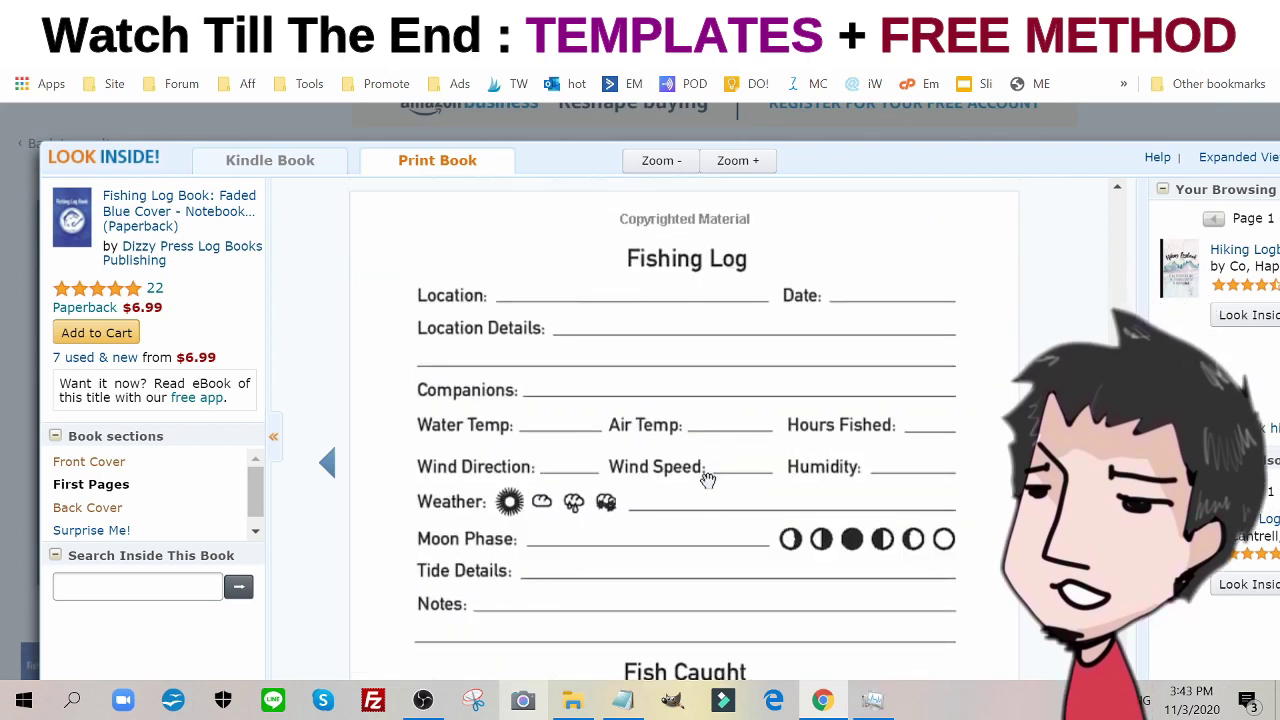
scroll(652, 458, down, 10)
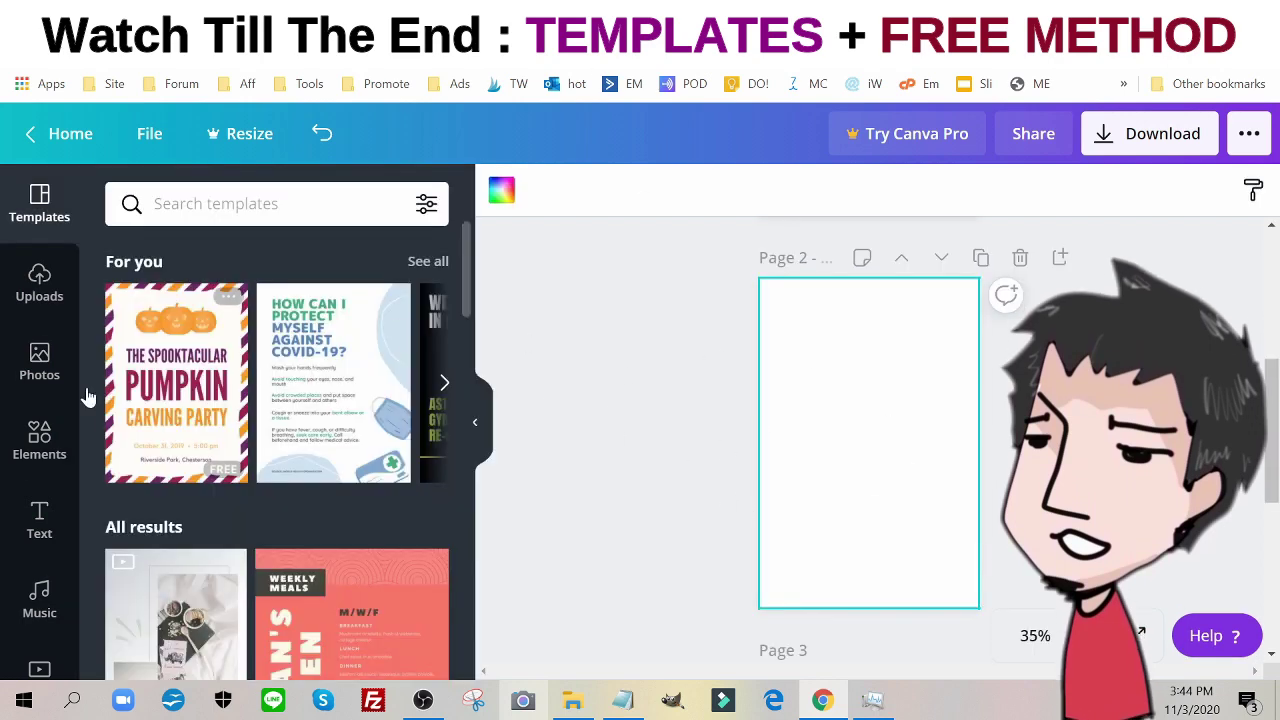
Place the uploaded fishing-rod heart image on page 2, enlarge it to most of the page width and centre it on the page.
click(40, 442)
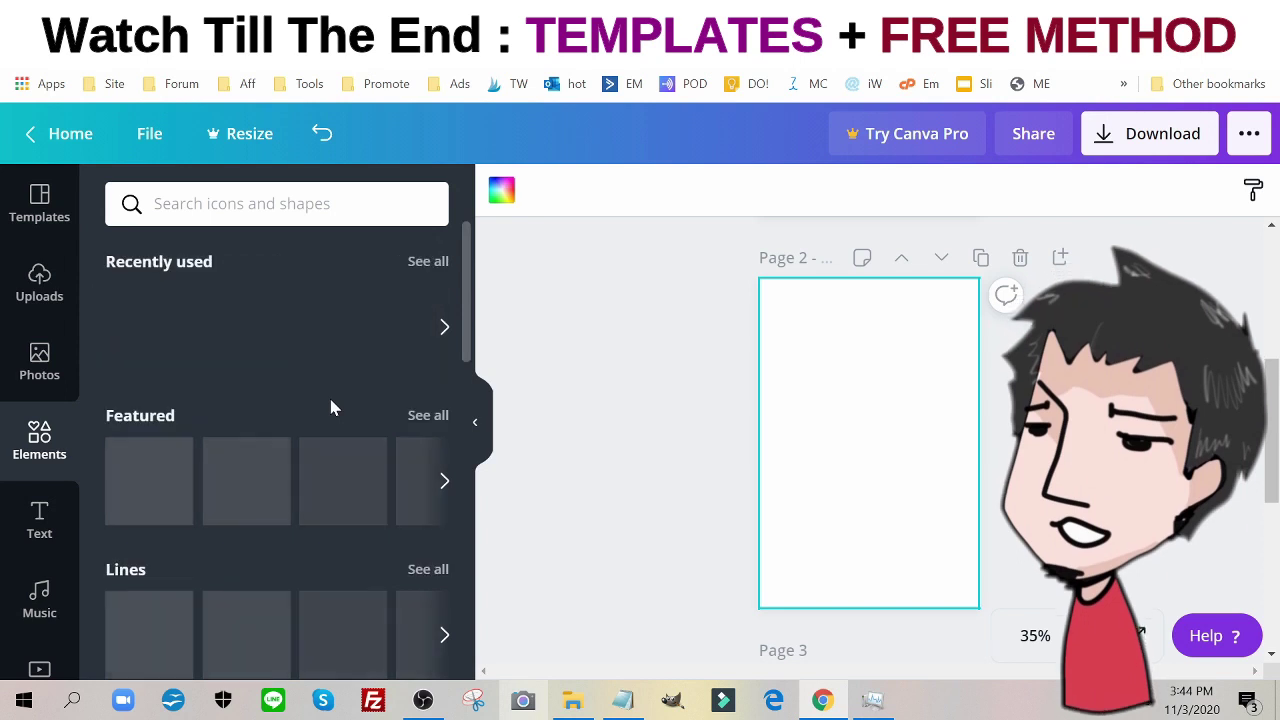
click(40, 285)
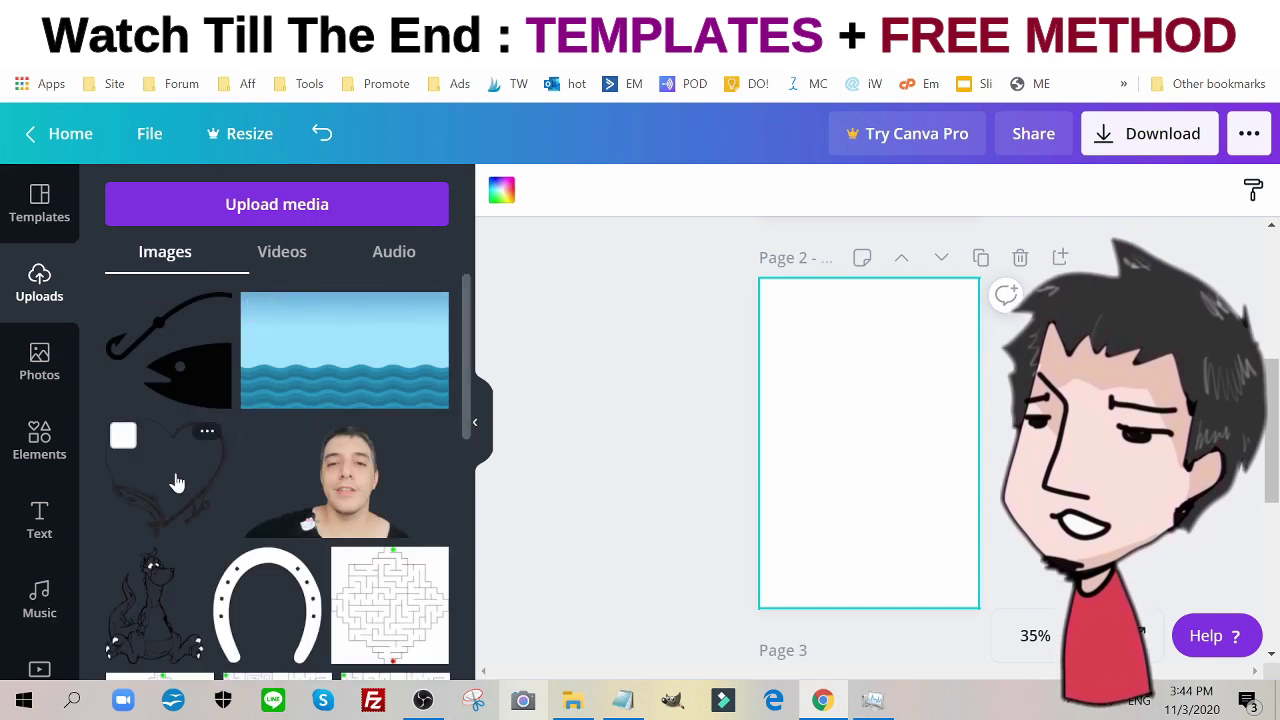
click(177, 485)
drag(859, 469, 952, 475)
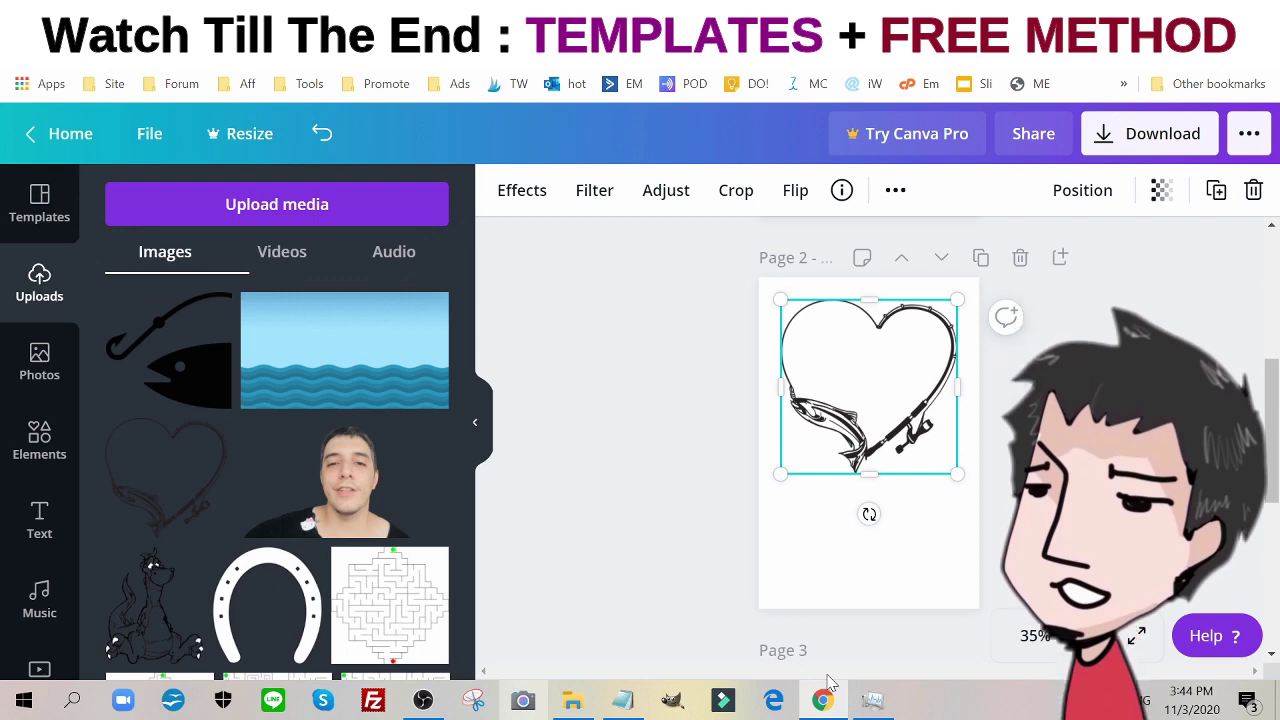
drag(854, 420, 858, 475)
click(761, 444)
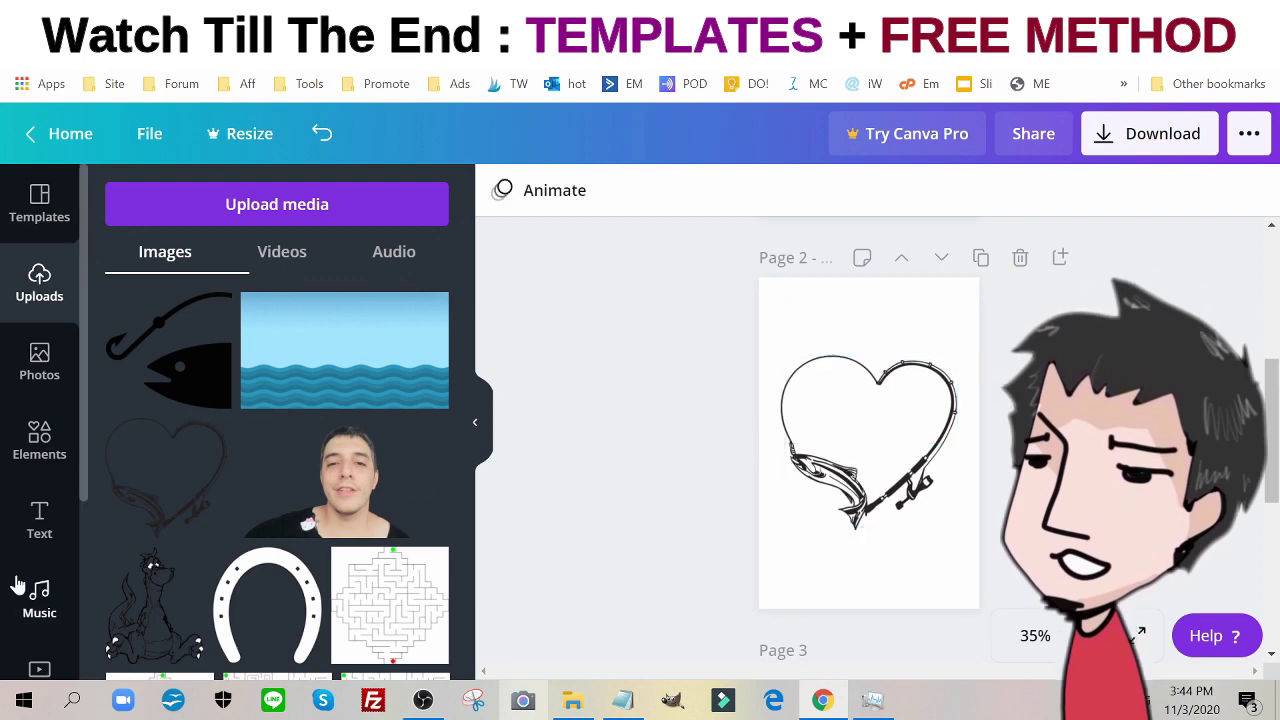
Add a heading to page 2 over the heart reading "This belongs to:".
click(39, 520)
click(235, 307)
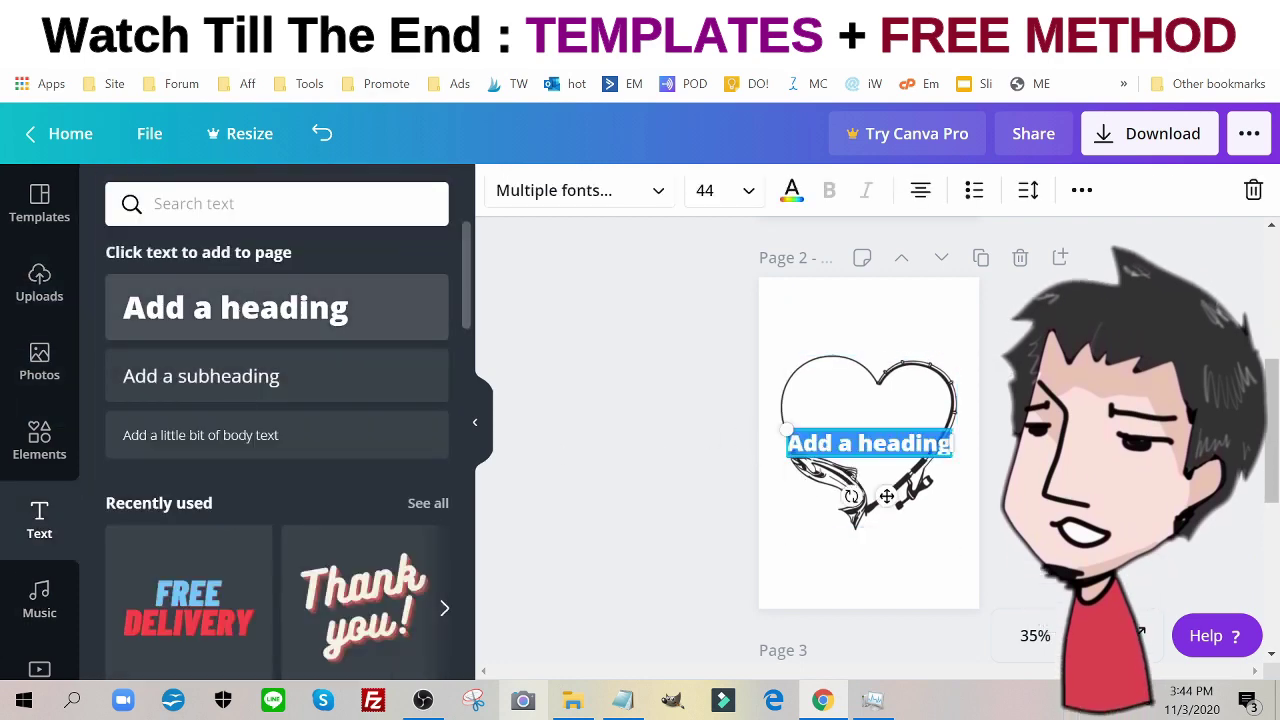
double_click(905, 443)
key(ctrl+a)
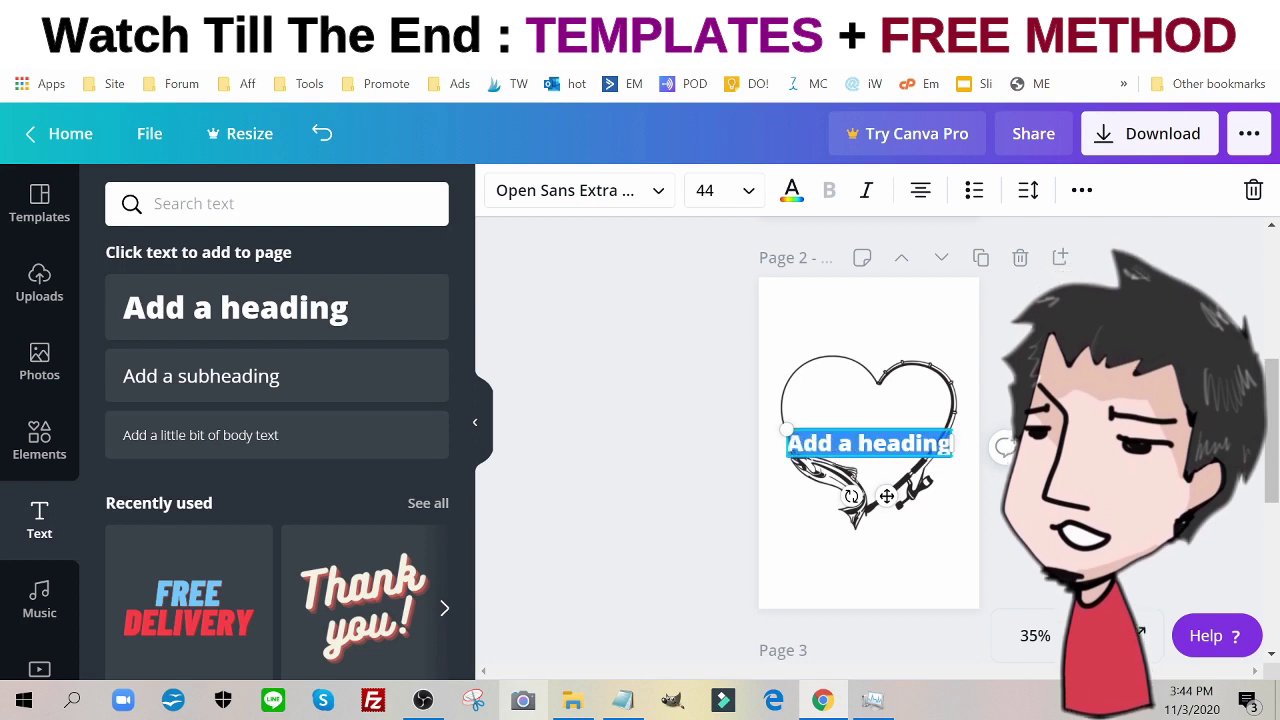
text(This)
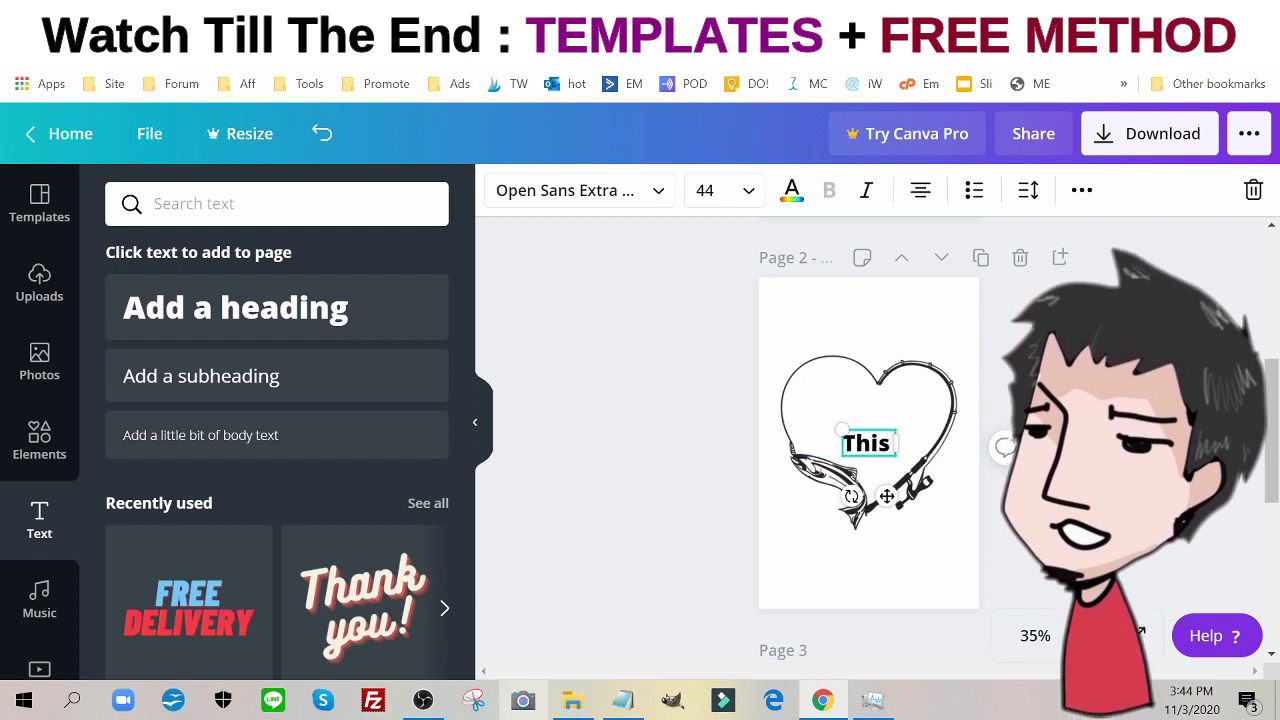
text( L)
key(BackSpace)
key(BackSpace)
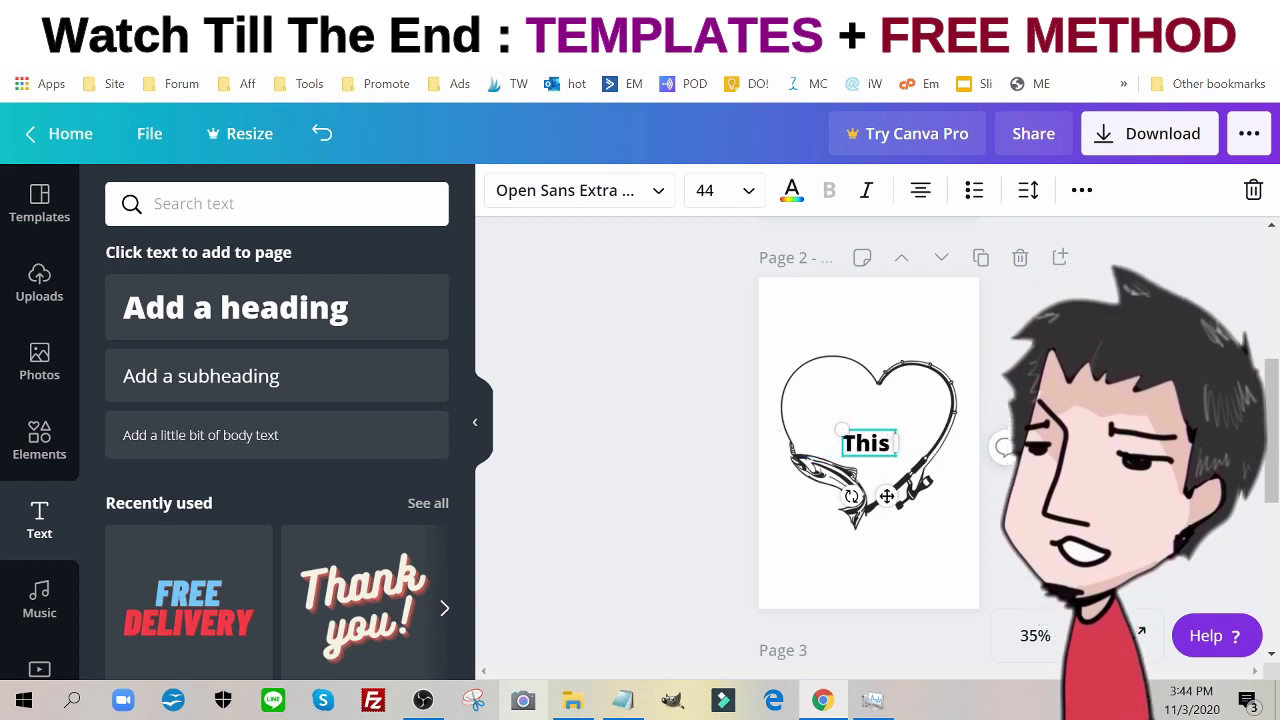
text(belongs)
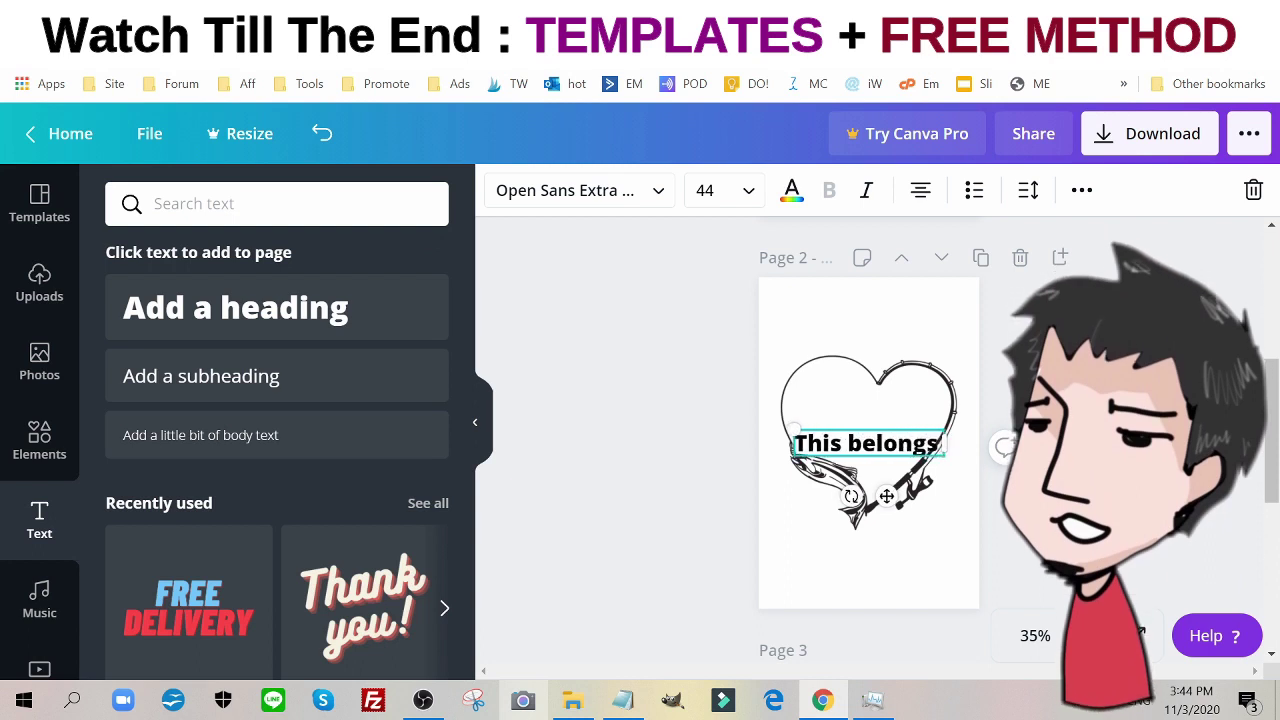
text( to:)
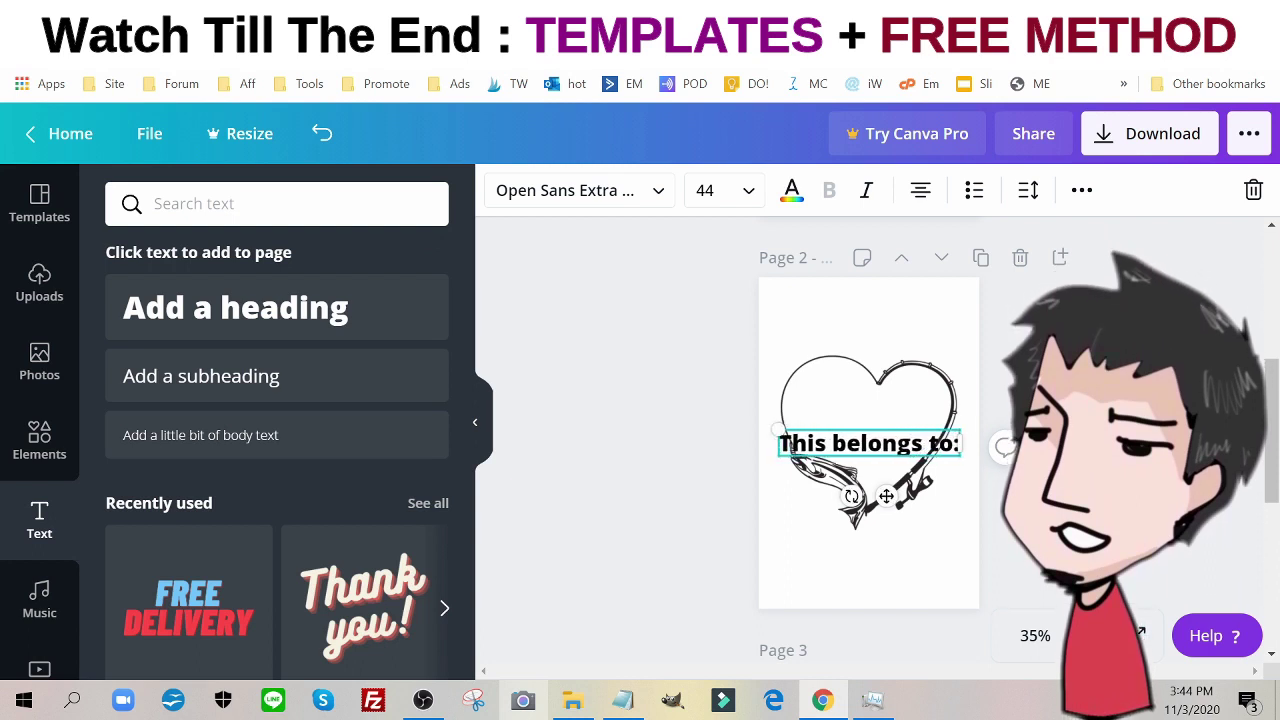
Try font sizes 56 and 14 on the "This belongs to:" heading.
click(720, 194)
scroll(743, 397, down, 5)
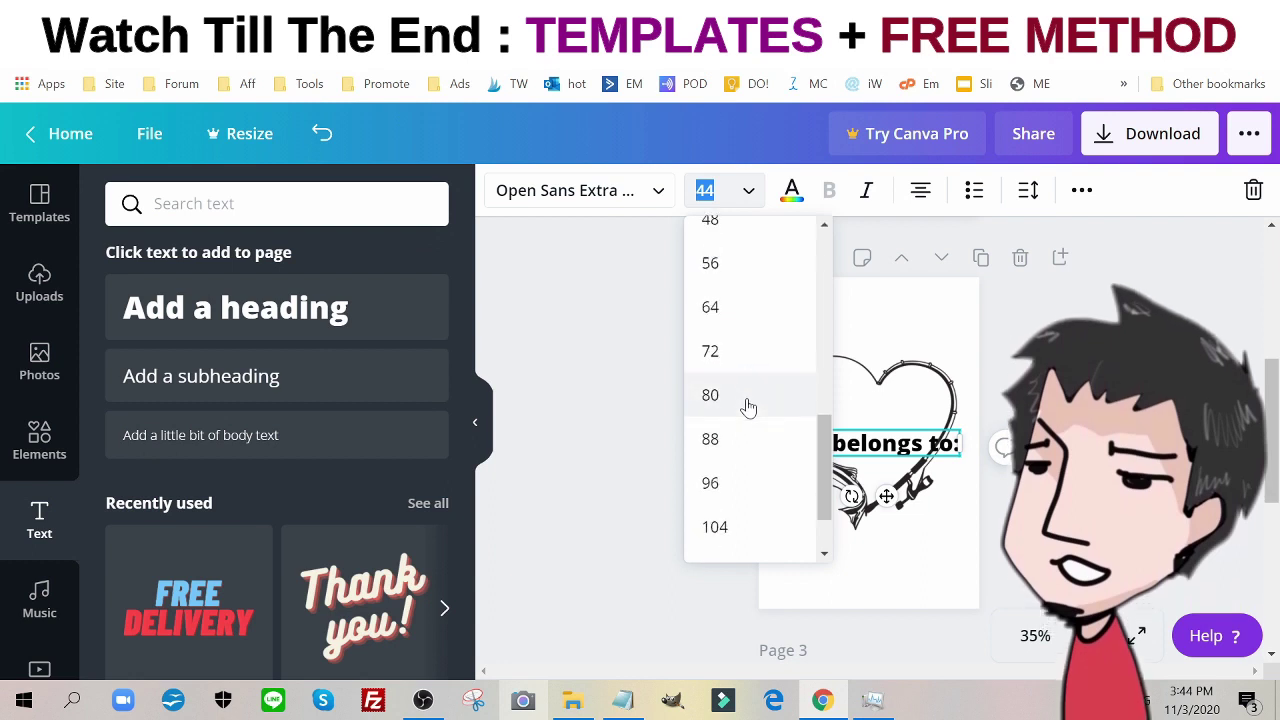
click(734, 281)
click(730, 192)
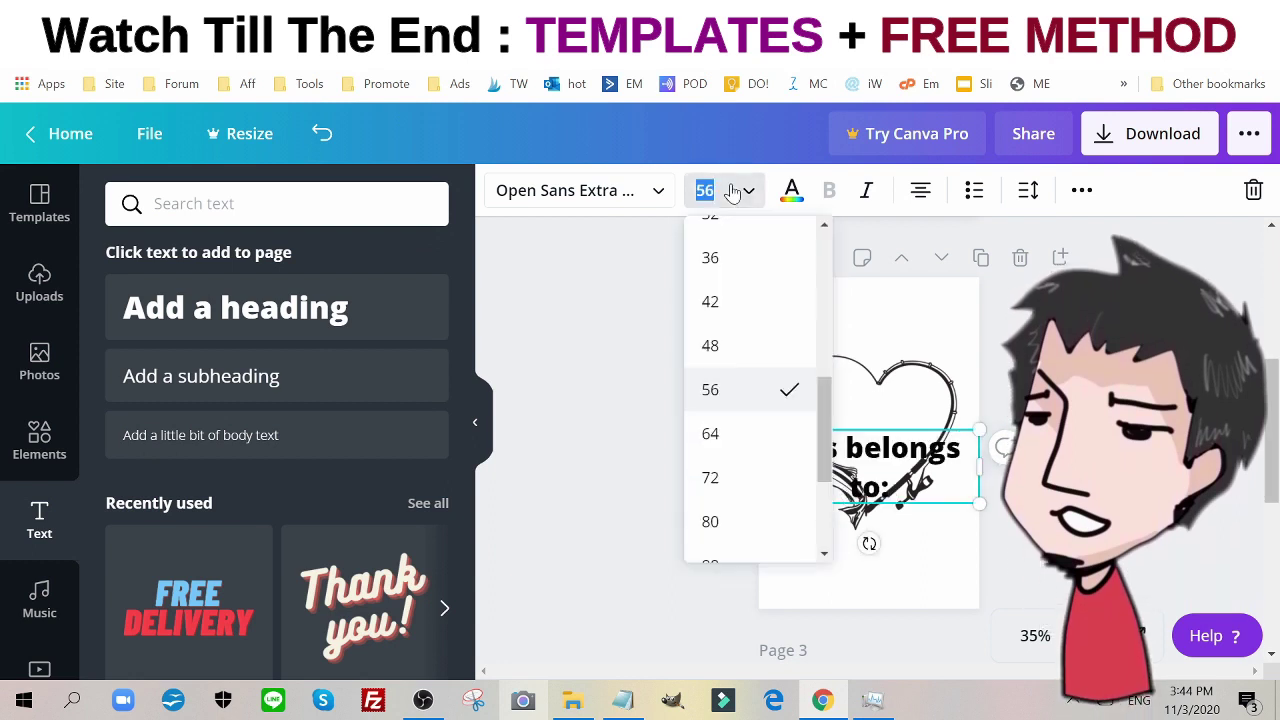
scroll(733, 341, up, 4)
click(732, 340)
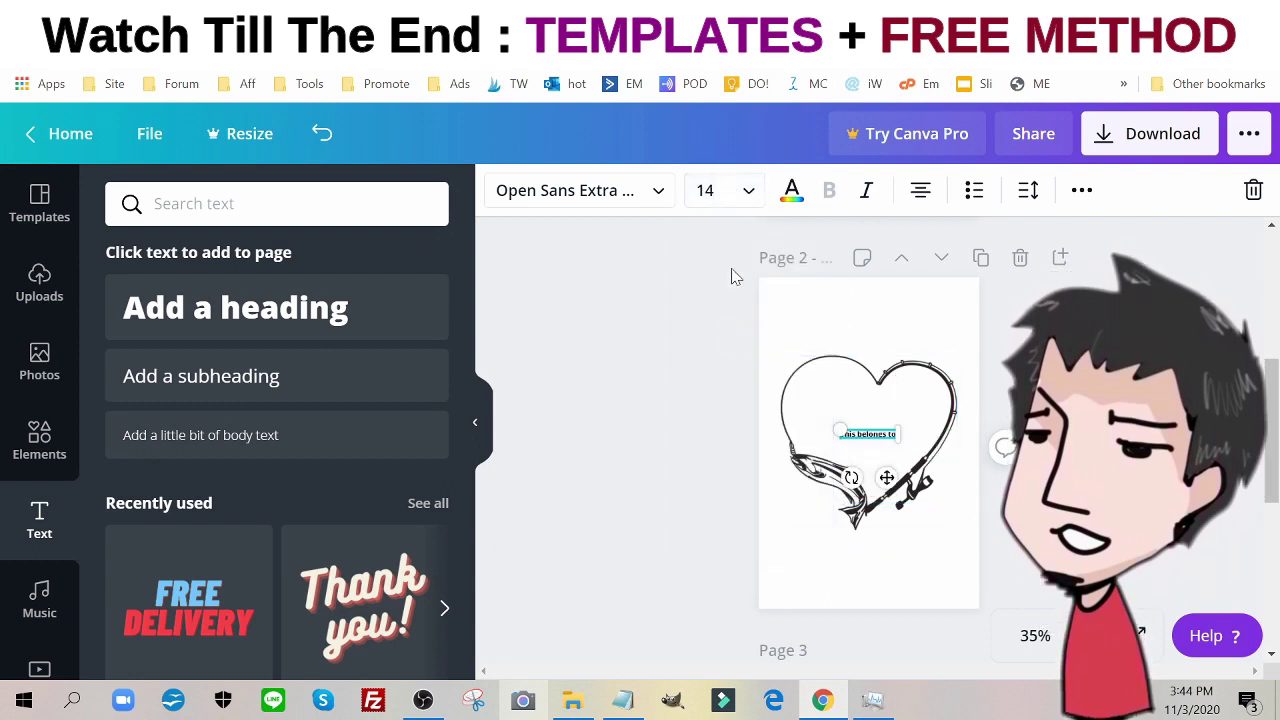
Set the "This belongs to:" heading's font size to 28 and move it up into the upper part of the heart.
click(720, 192)
scroll(737, 371, down, 3)
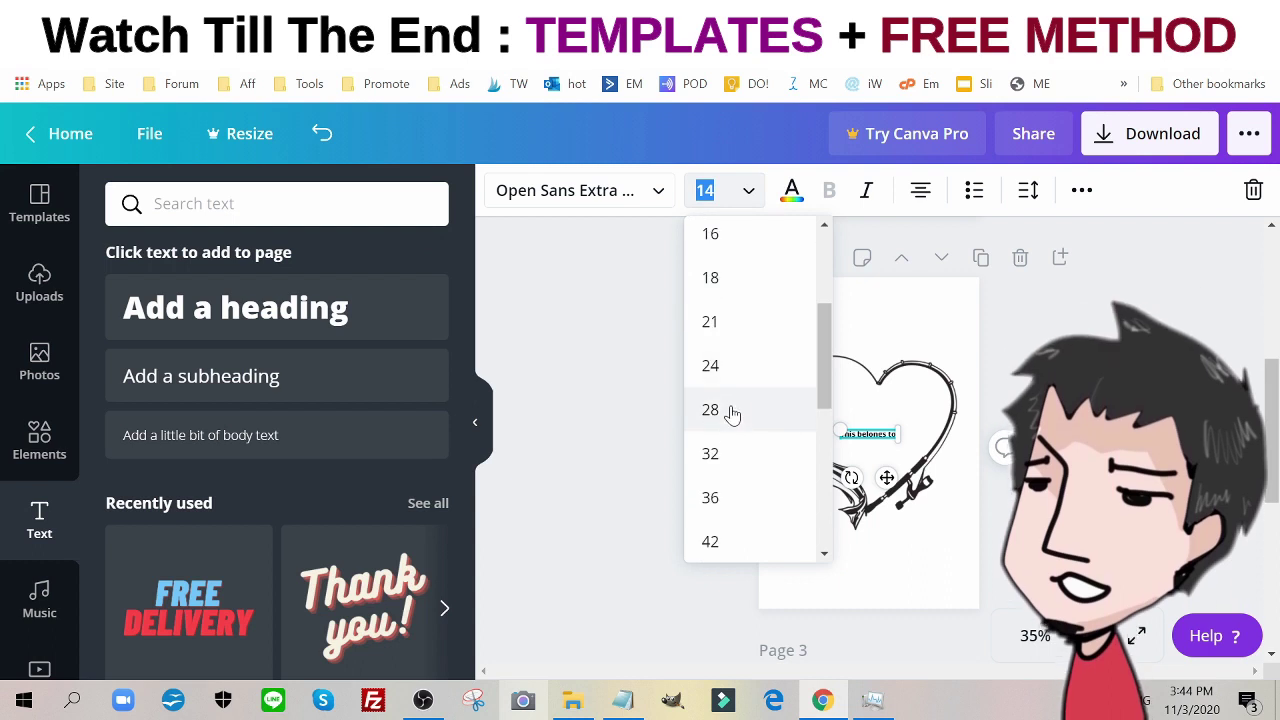
click(737, 408)
drag(870, 428, 870, 399)
click(633, 362)
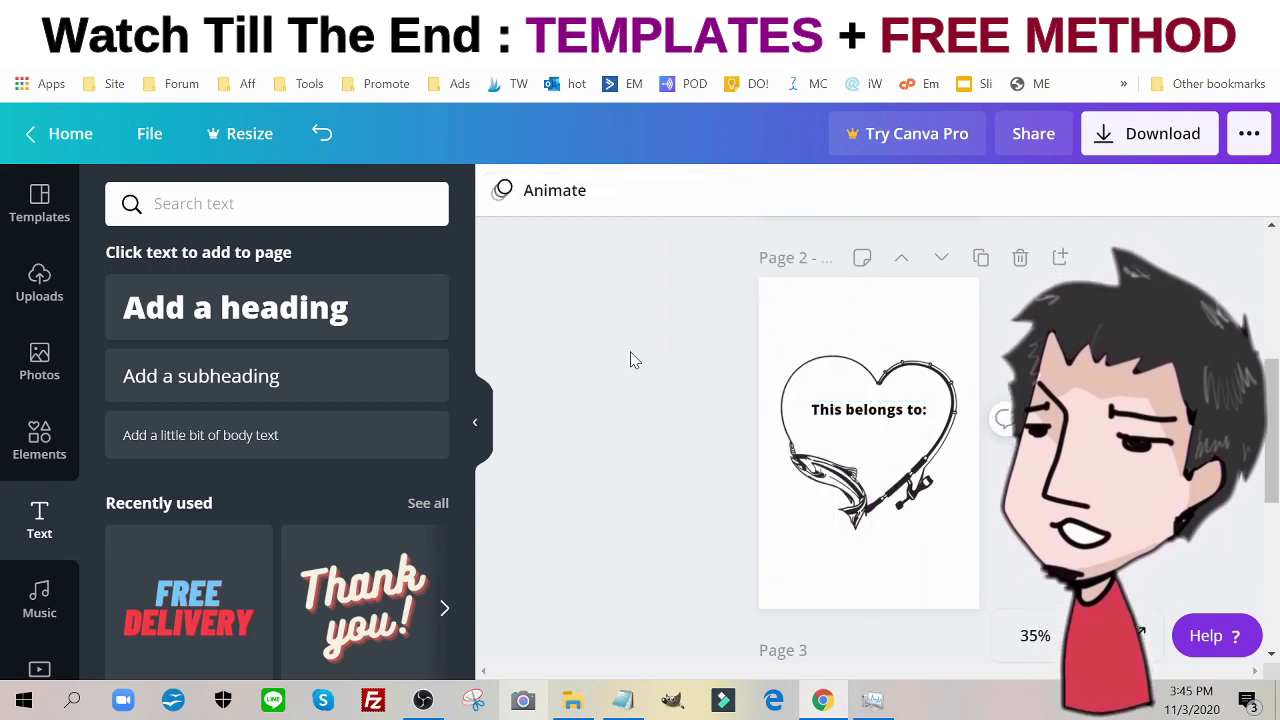
click(875, 420)
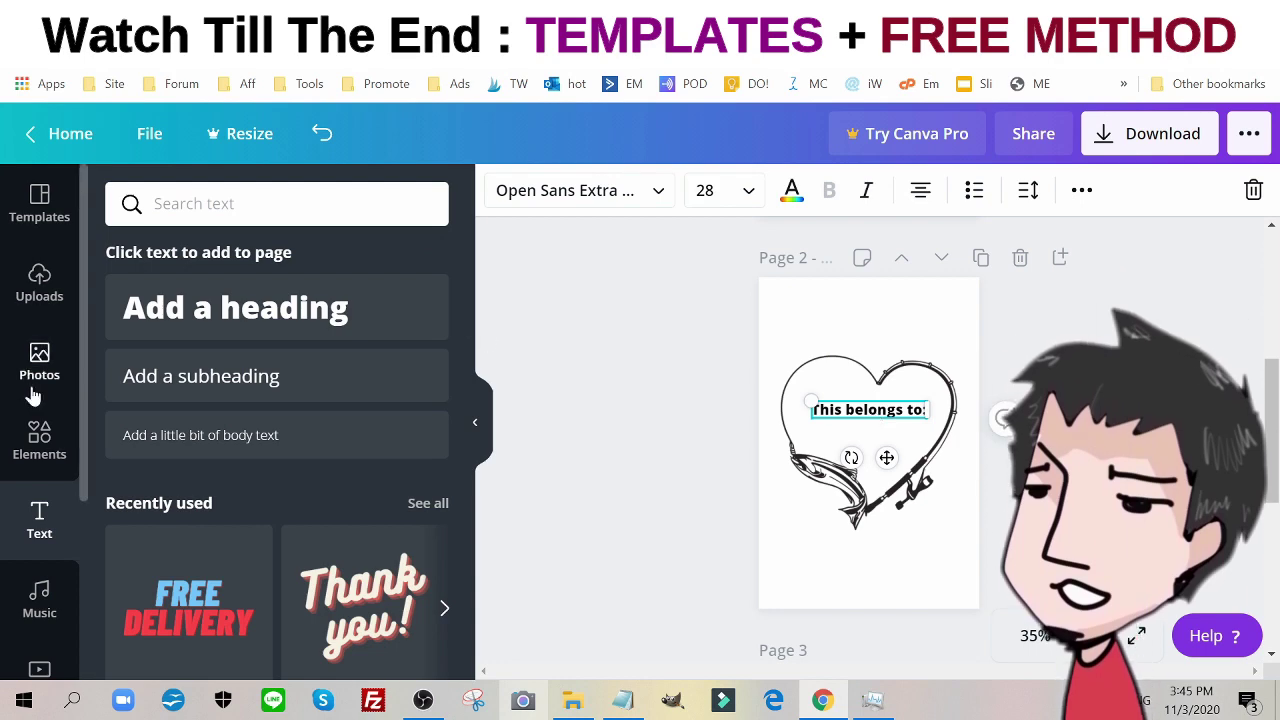
Search the elements for "line" and add a plain black line inside the heart, centred below the "This belongs to:" heading.
click(39, 440)
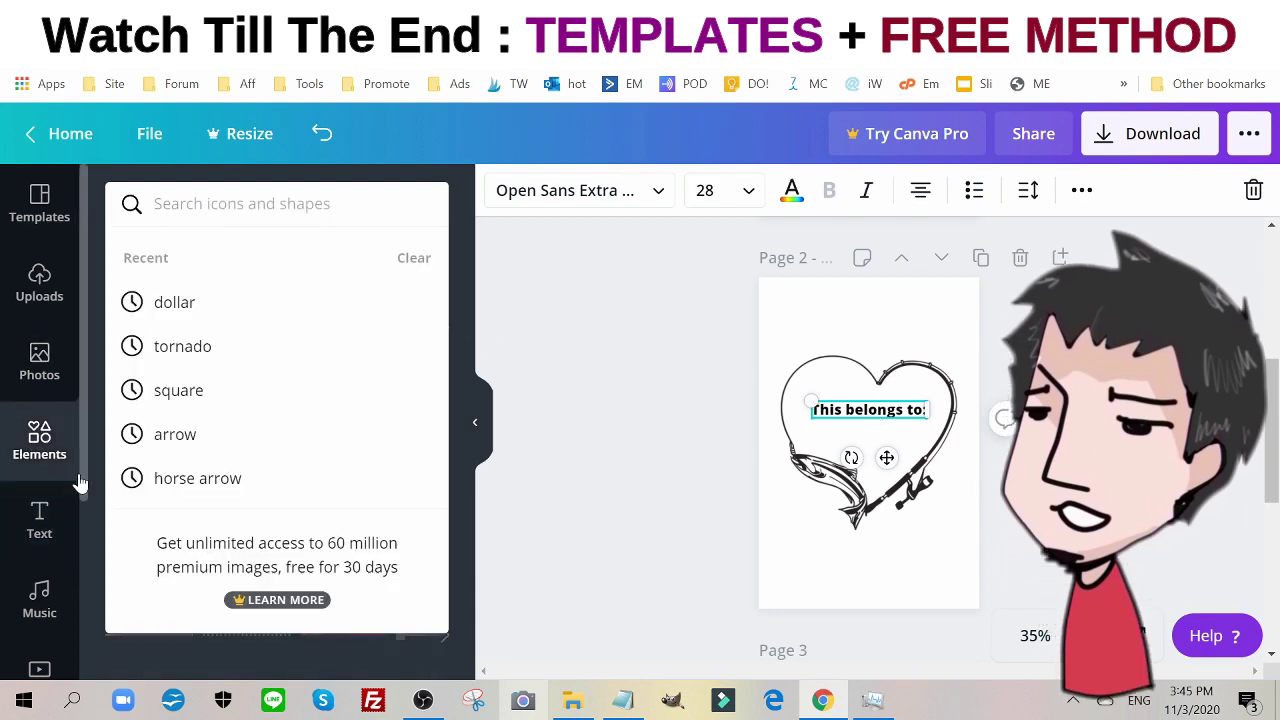
text(line)
key(Return)
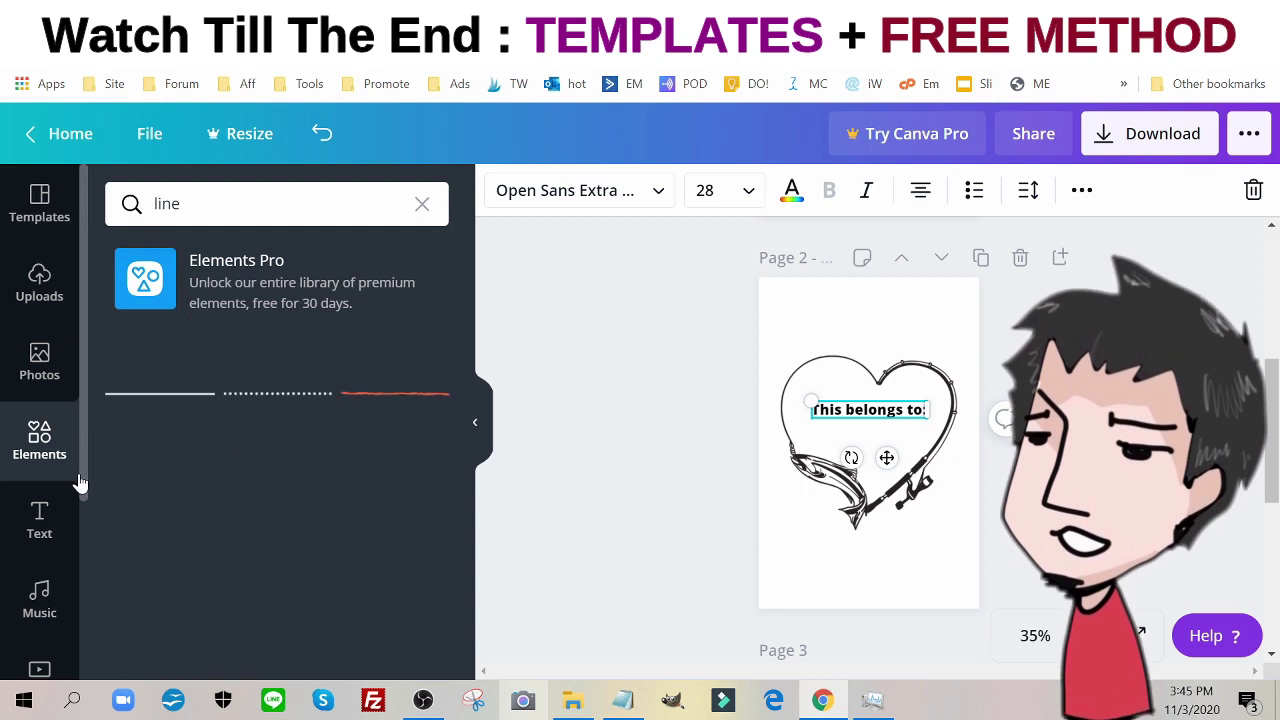
click(158, 410)
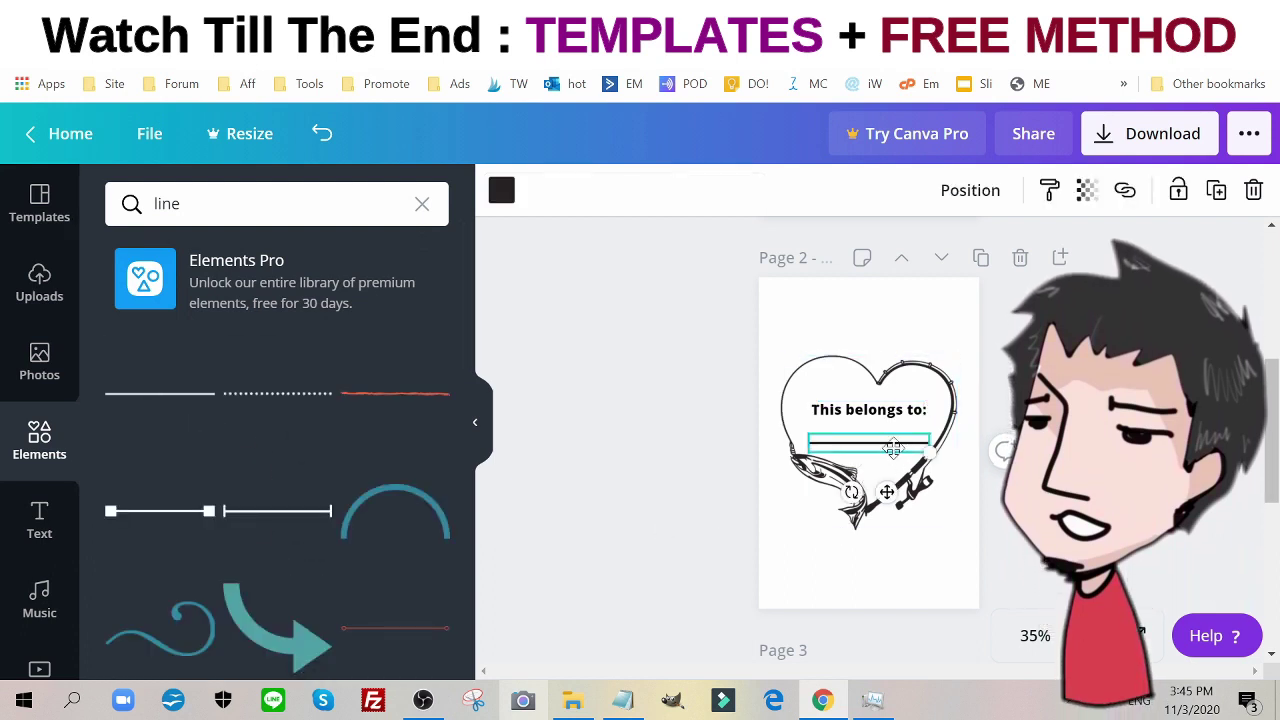
drag(893, 447, 894, 447)
click(1005, 450)
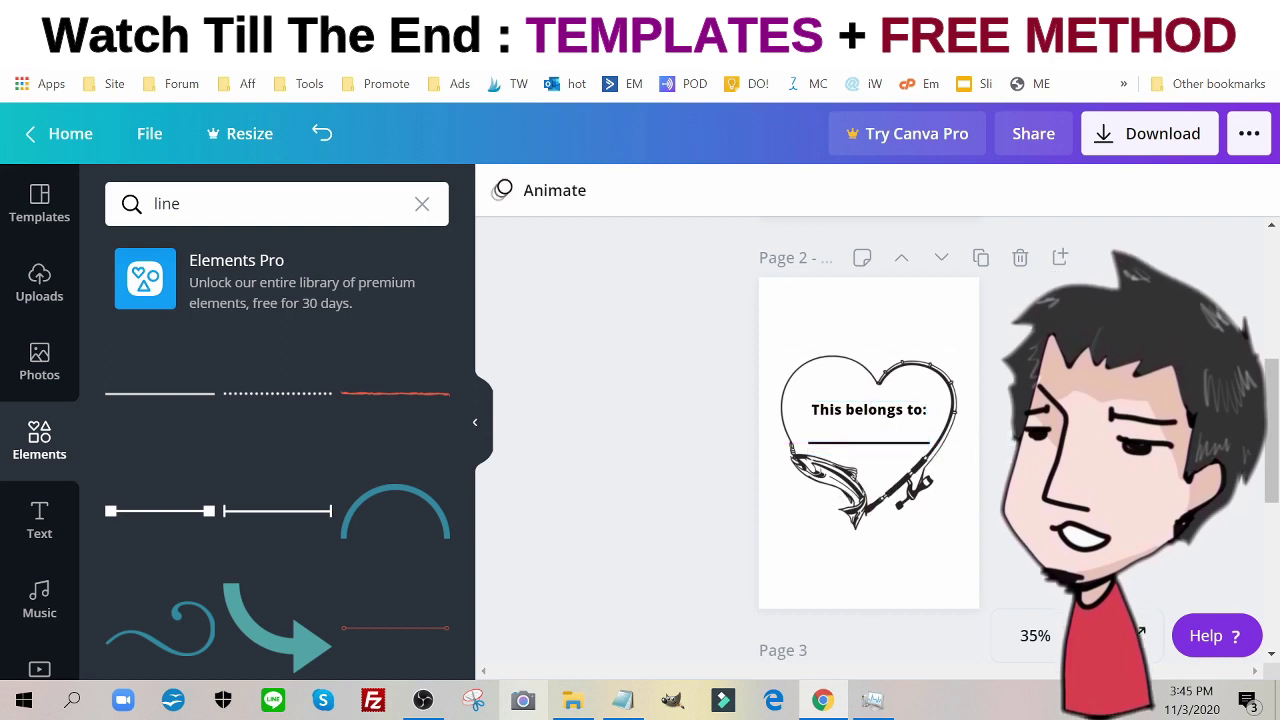
Move the heart page up one position so it becomes page 1.
scroll(900, 480, down, 4)
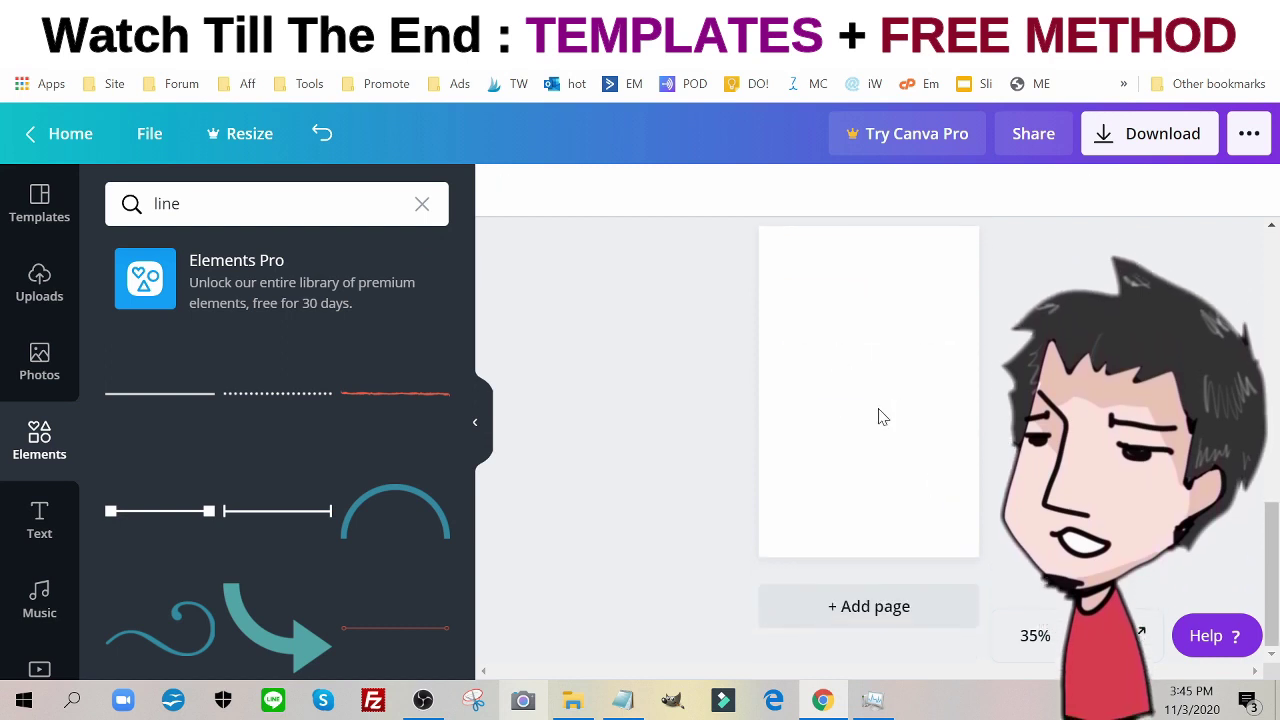
scroll(880, 418, up, 6)
scroll(880, 420, down, 3)
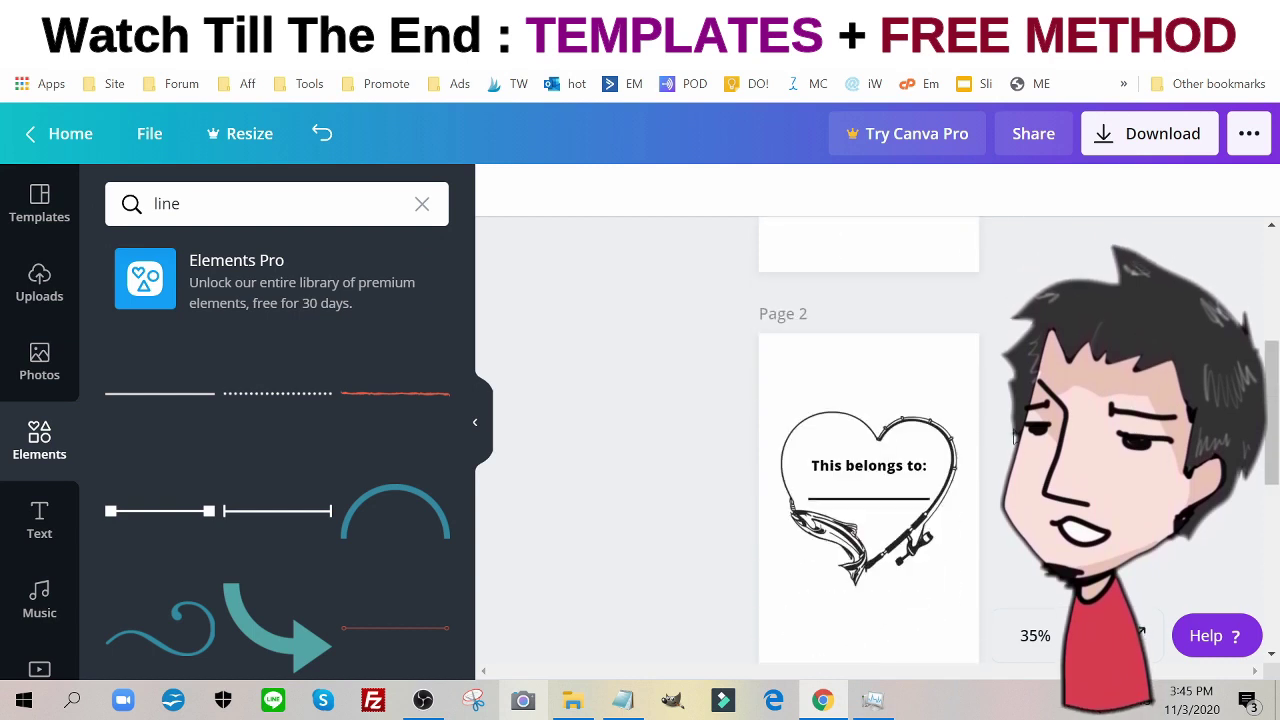
click(903, 314)
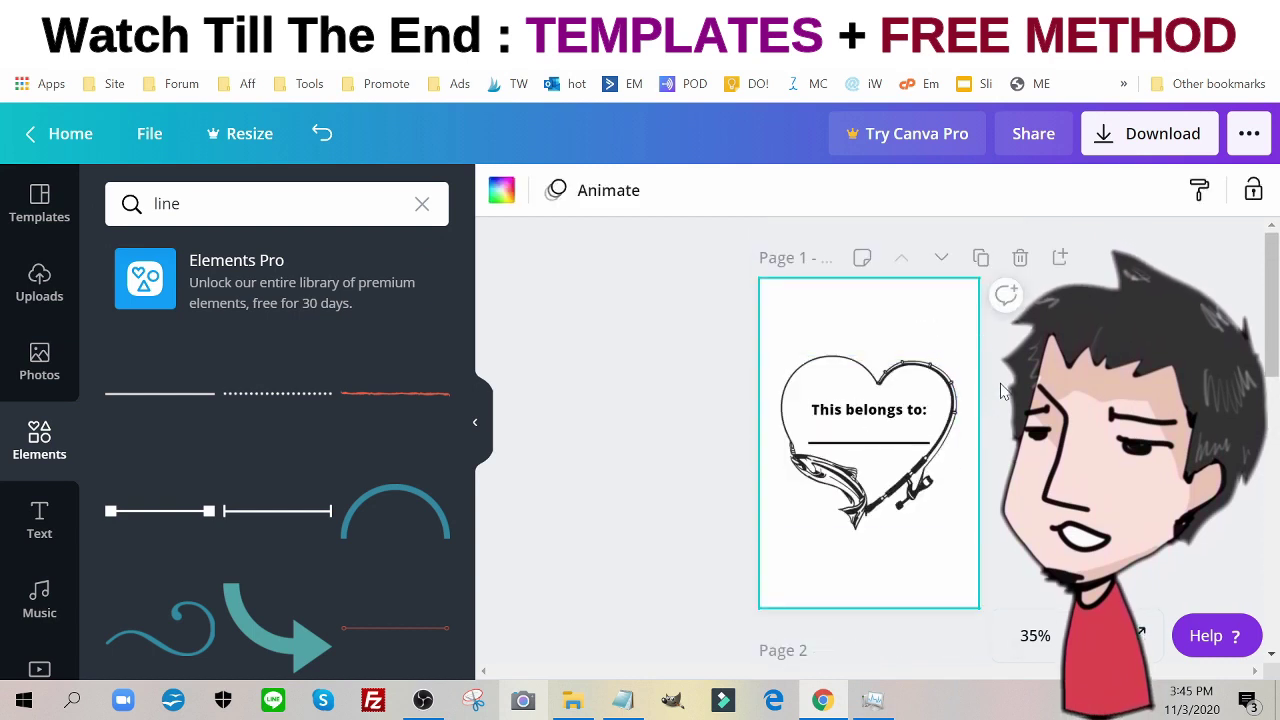
Switch to the Wise Old Sayings fishing quotes page and copy the quote beginning "Most of the world is covered by water".
scroll(1003, 390, down, 4)
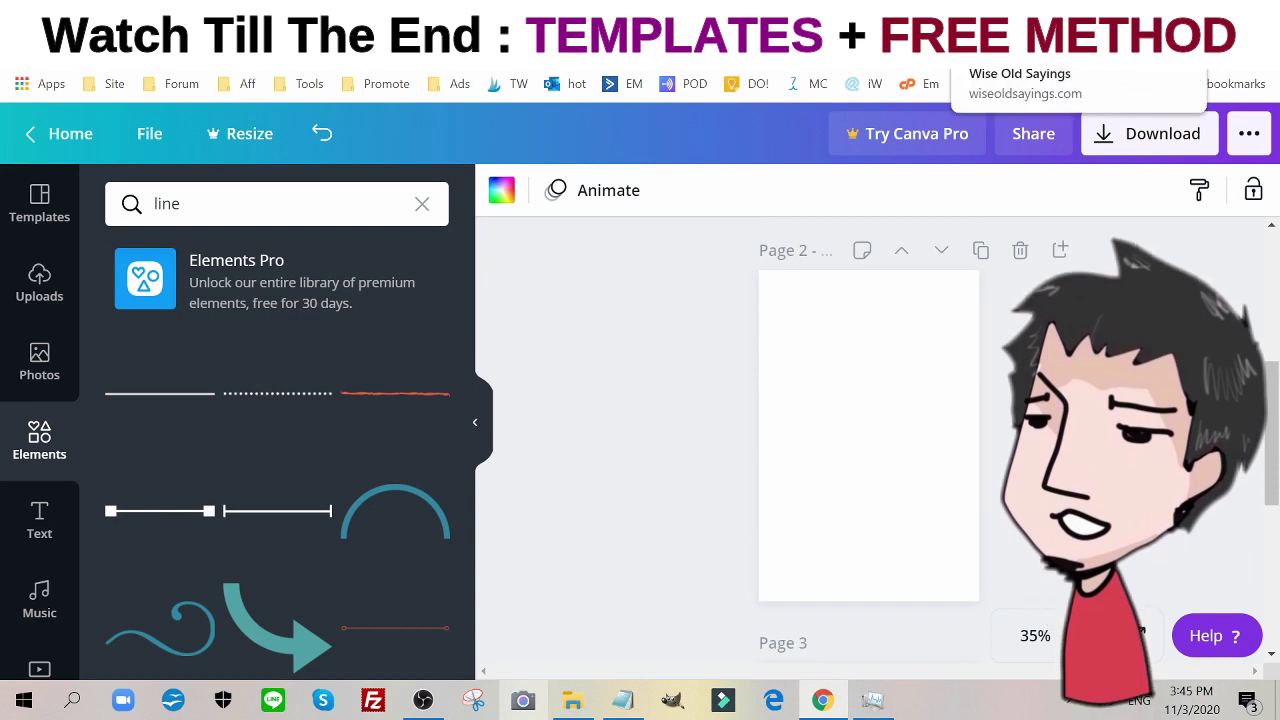
click(1000, 45)
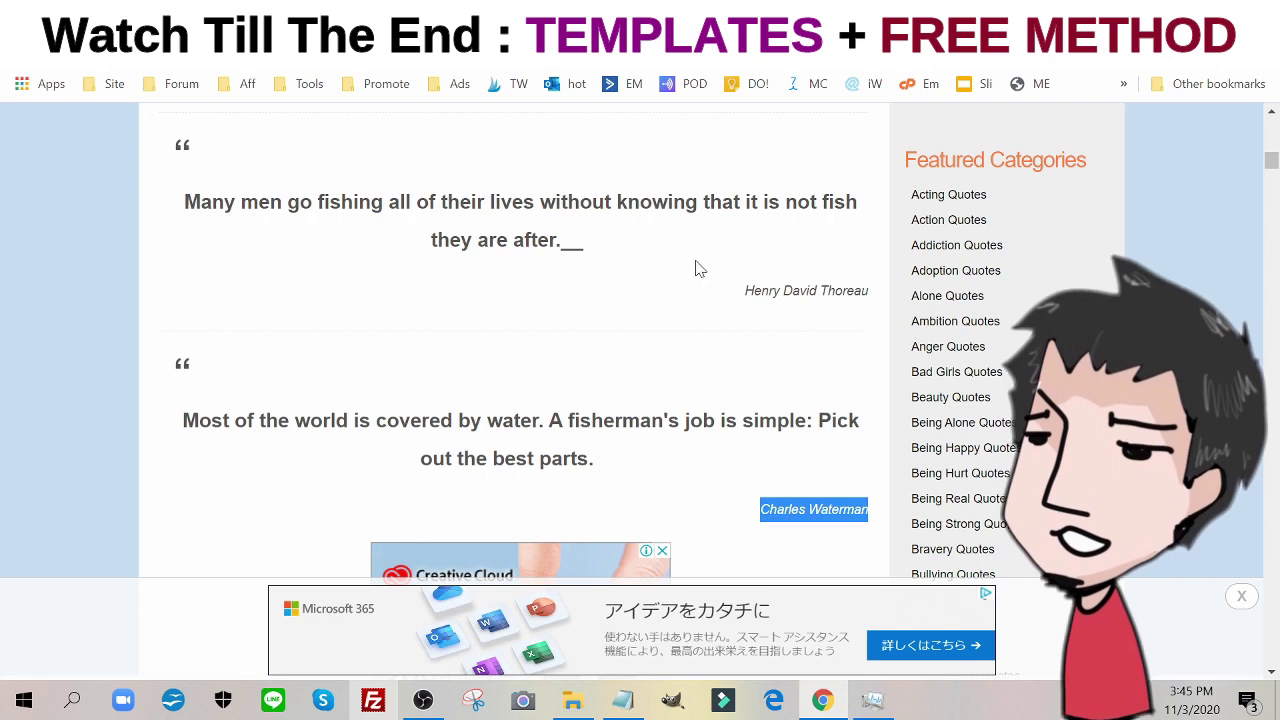
scroll(429, 298, down, 1)
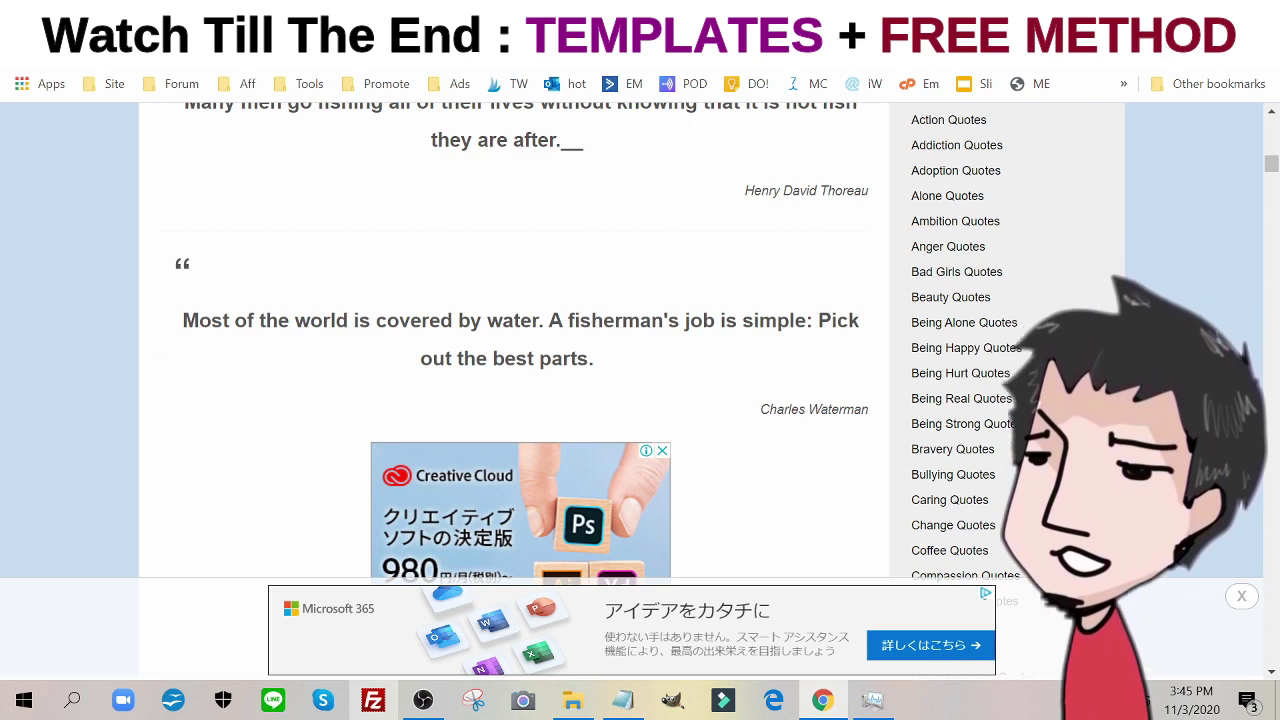
drag(545, 322, 692, 354)
click(295, 302)
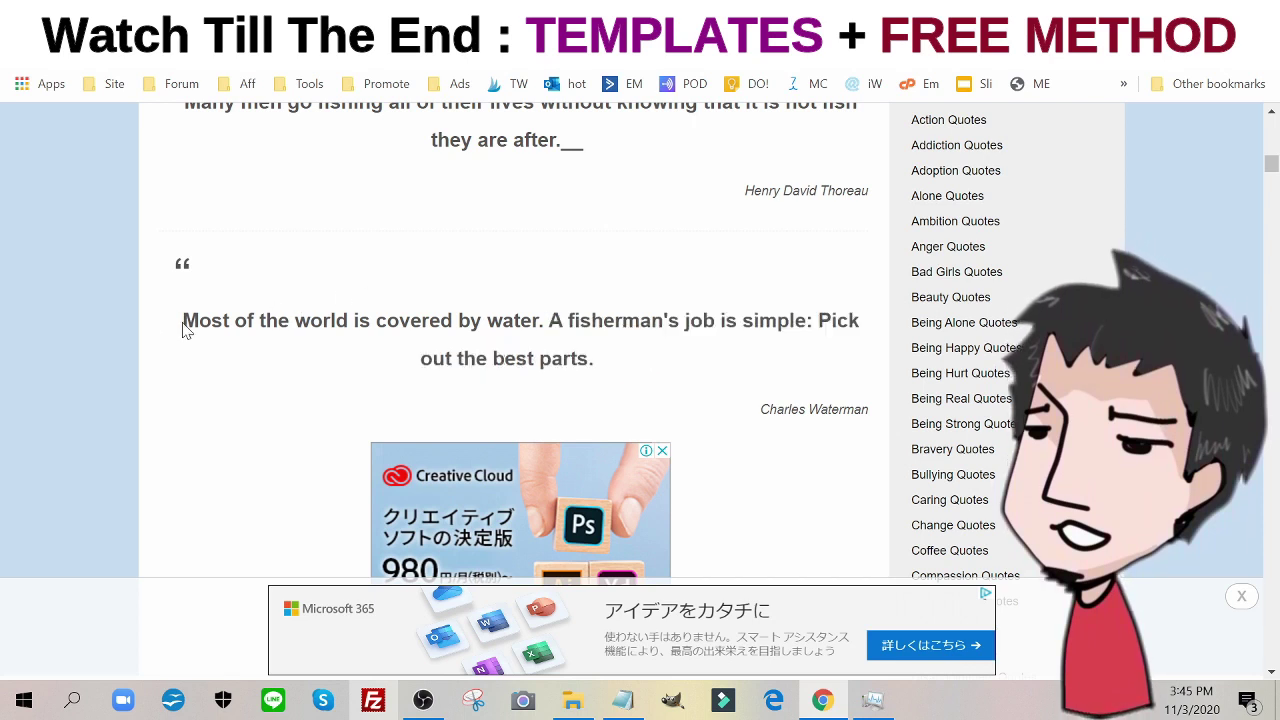
drag(182, 330, 598, 366)
right_click(557, 361)
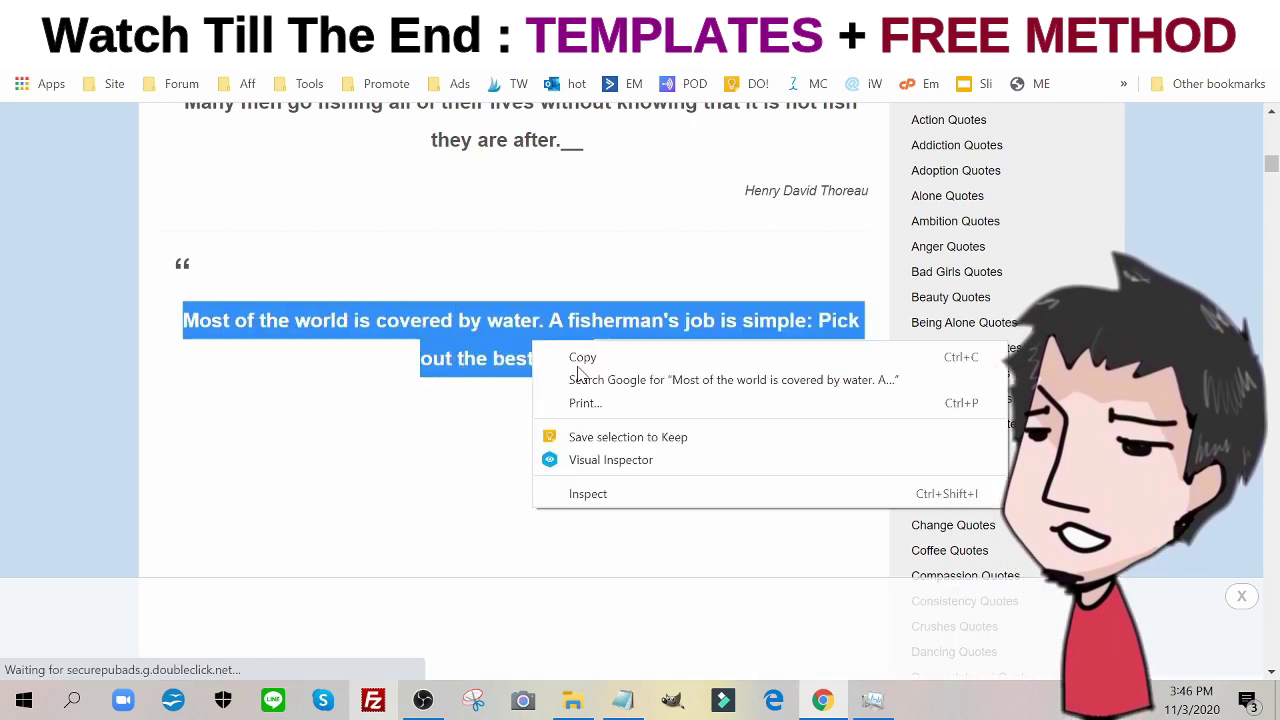
click(575, 358)
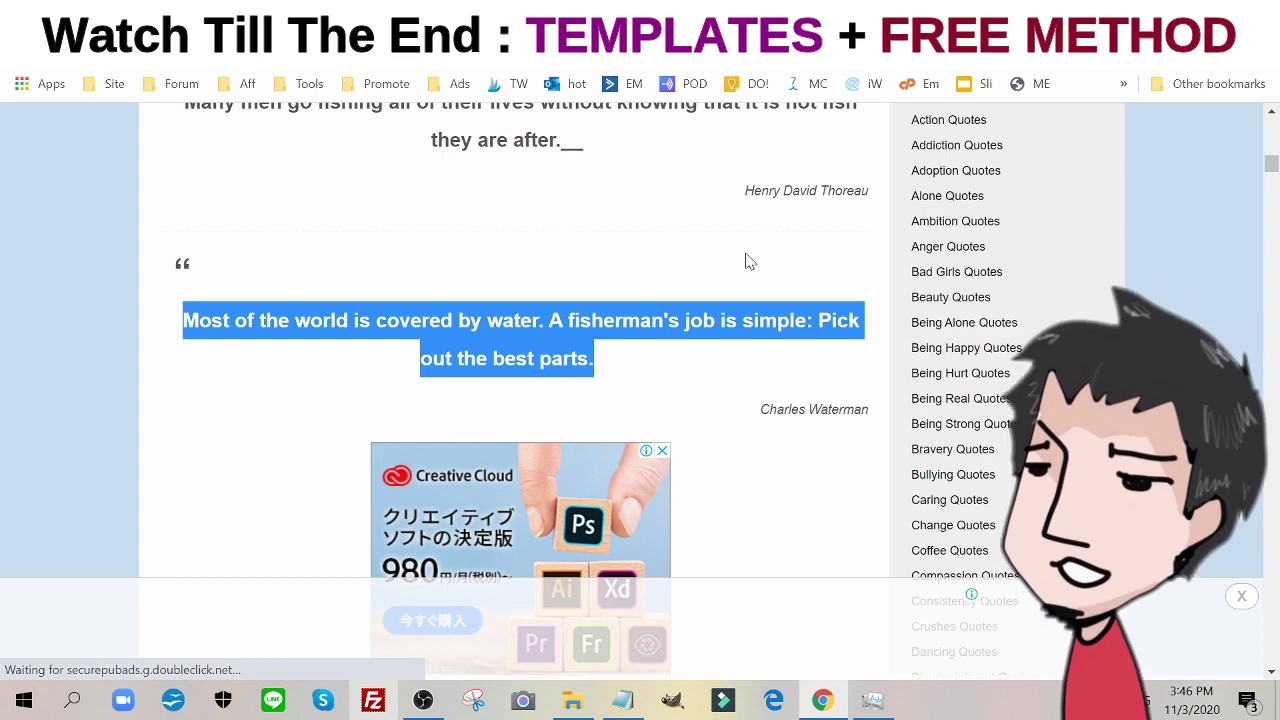
right_click(557, 352)
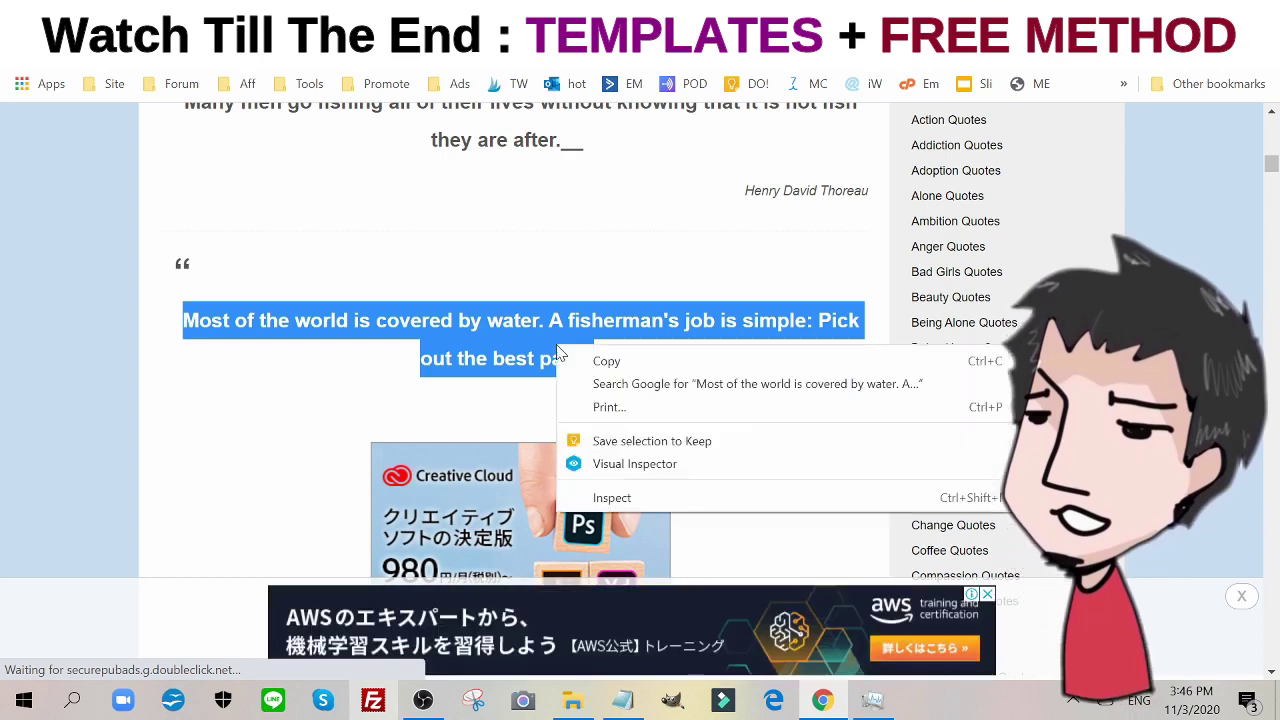
click(580, 362)
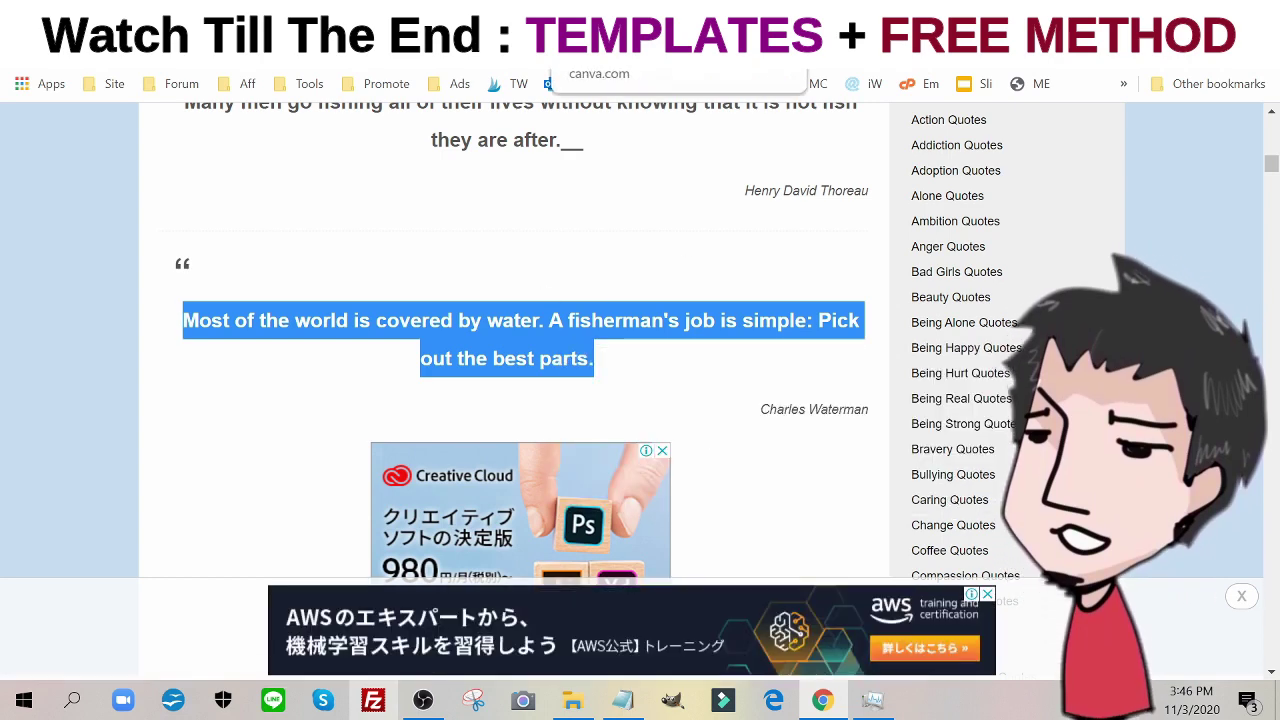
Back in Canva, add a subheading to blank page 2, replace its text with the copied quote and remove the appended "Read more" link.
key(ctrl+Tab)
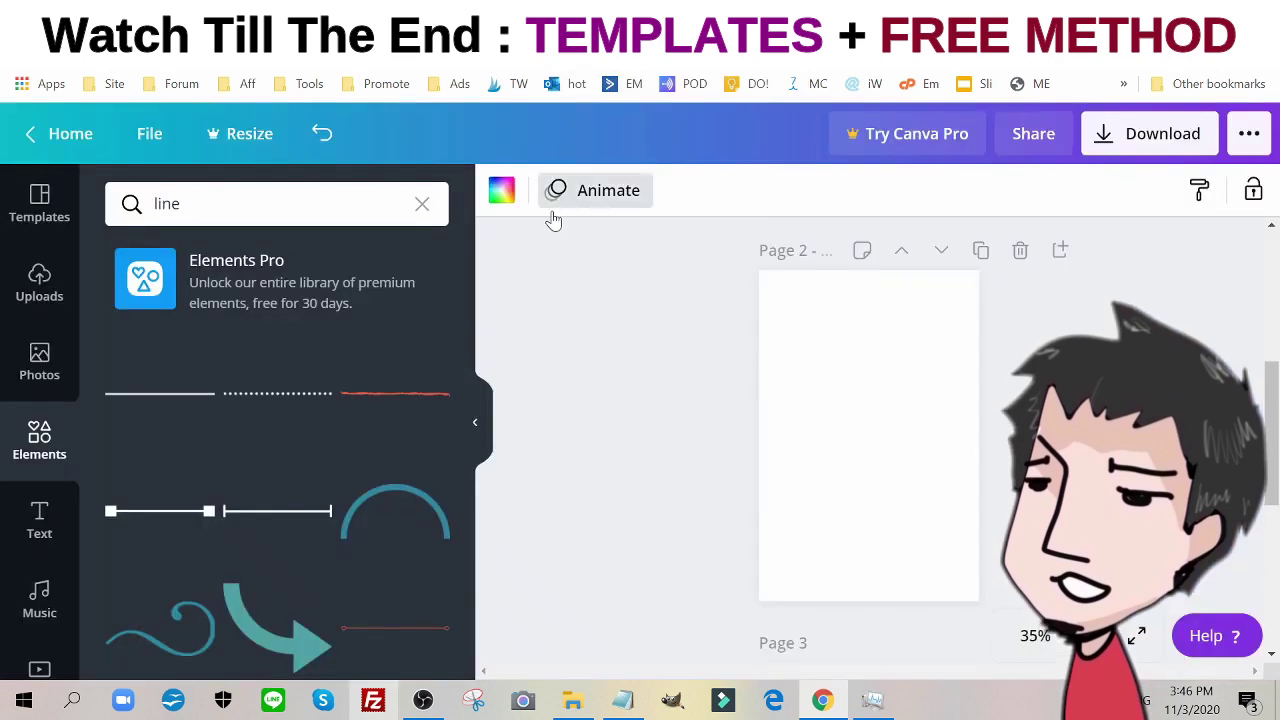
click(39, 520)
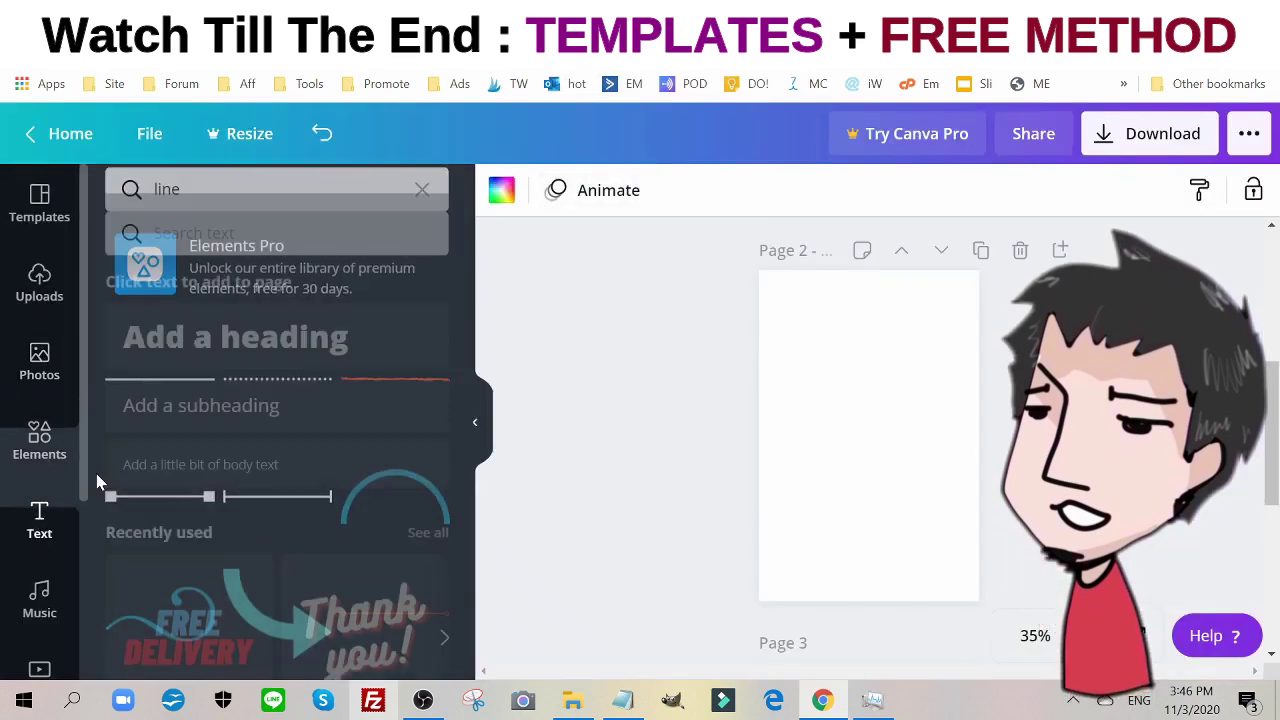
click(257, 400)
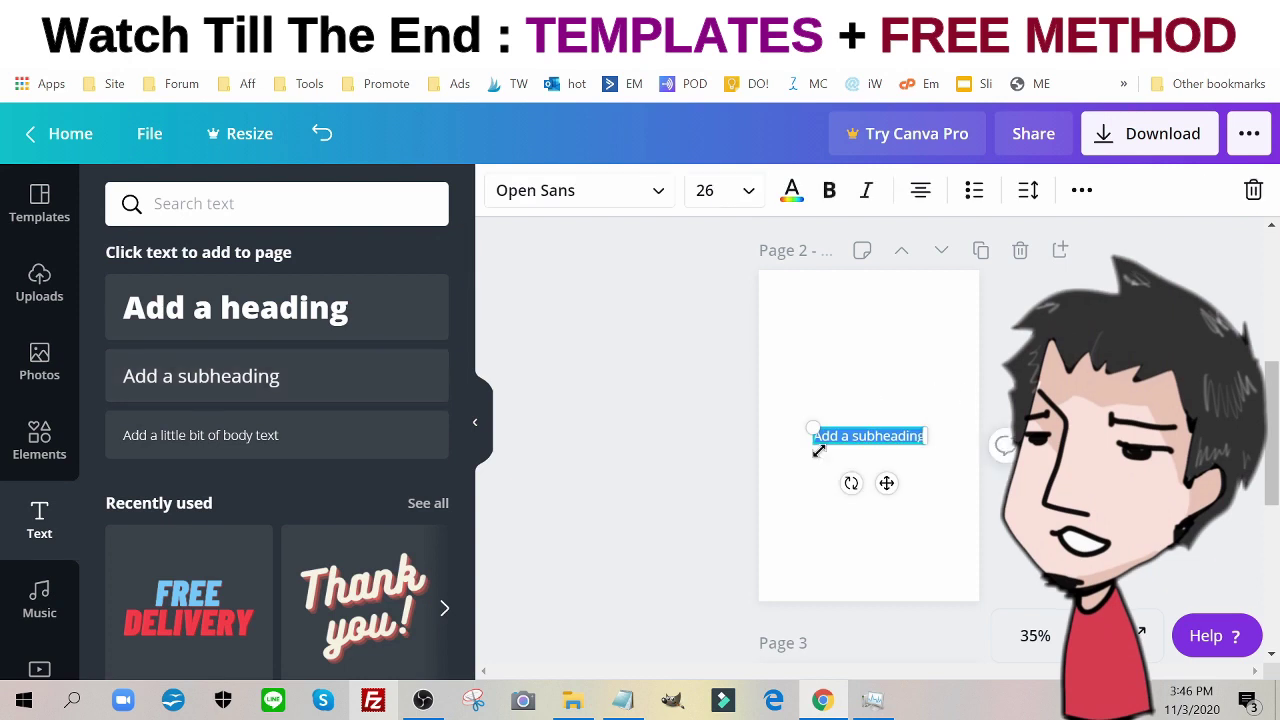
drag(852, 437, 924, 437)
key(ctrl+a)
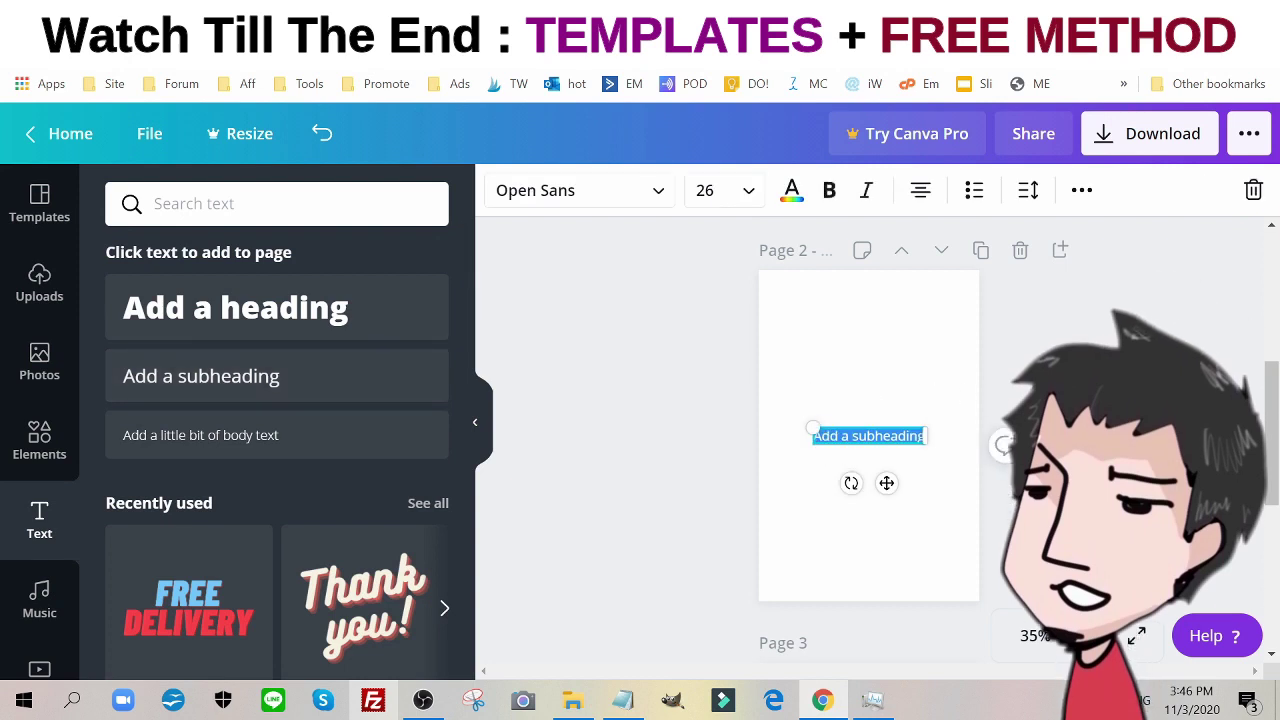
key(ctrl+v)
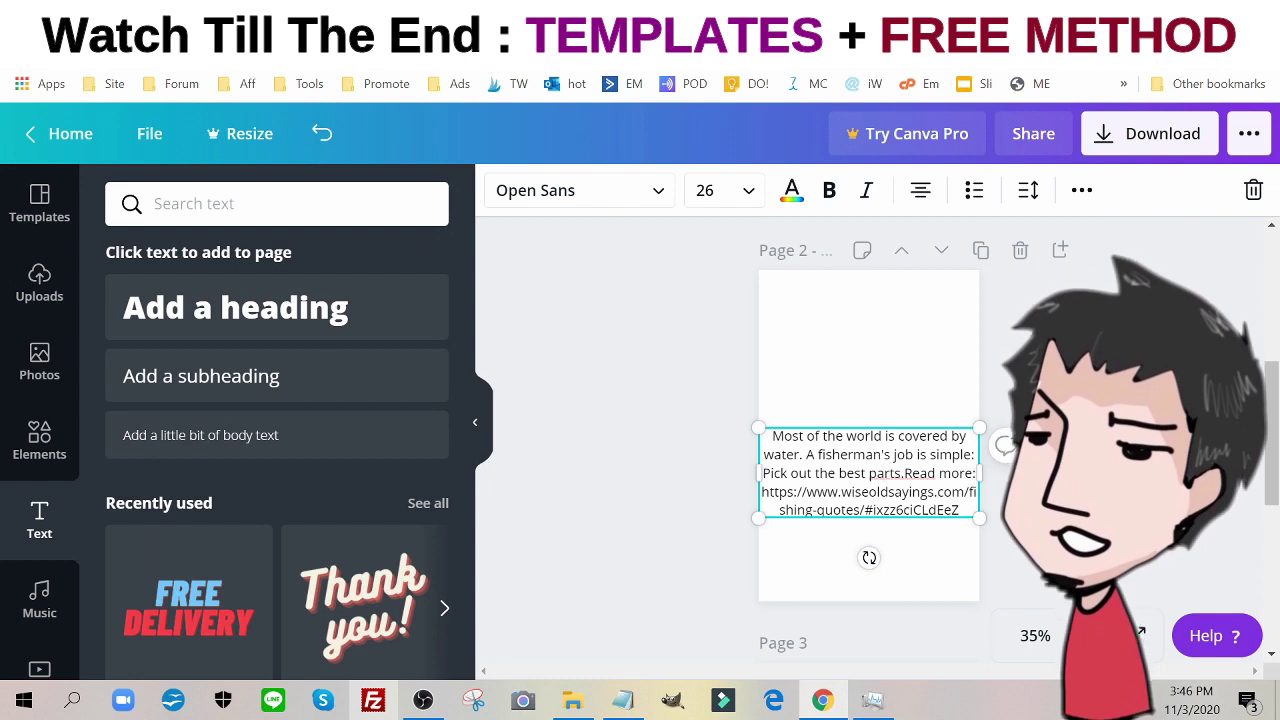
key(shift+Down)
key(shift+Down)
key(BackSpace)
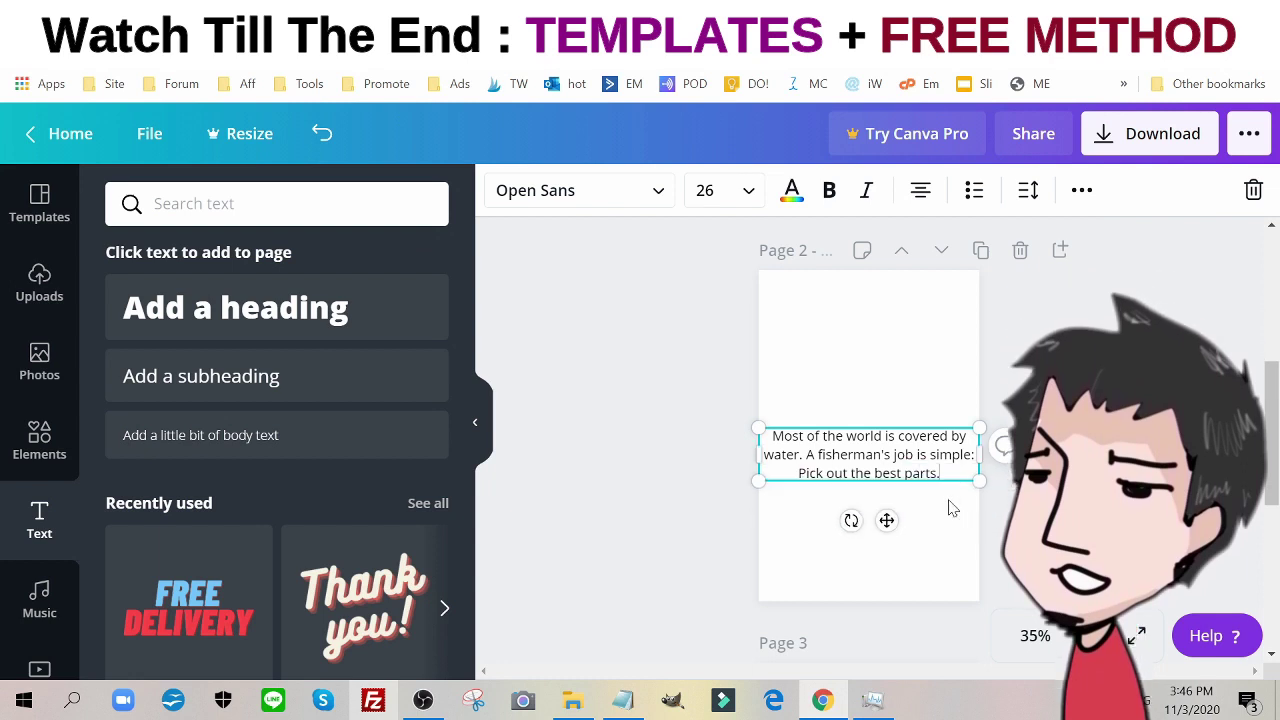
Shrink the quote text to a font size of about 20.8 and centre it horizontally in the upper half of page 2.
drag(977, 479, 935, 468)
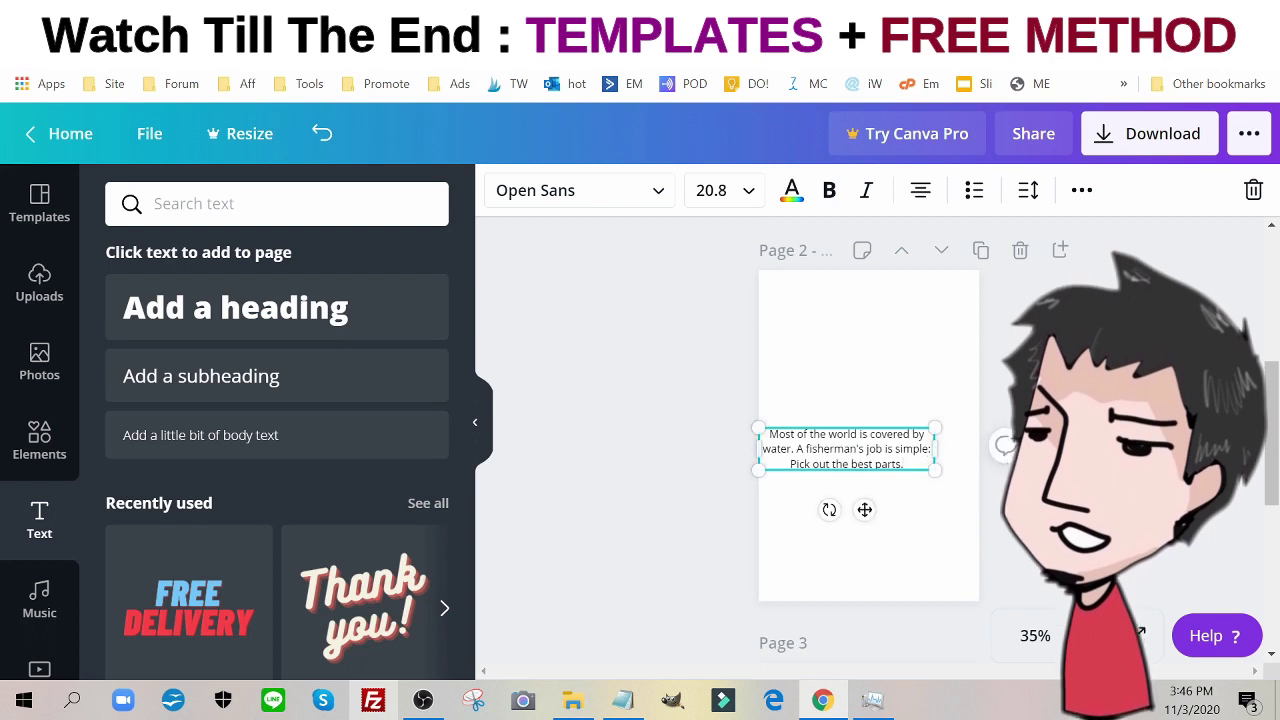
drag(848, 423, 874, 366)
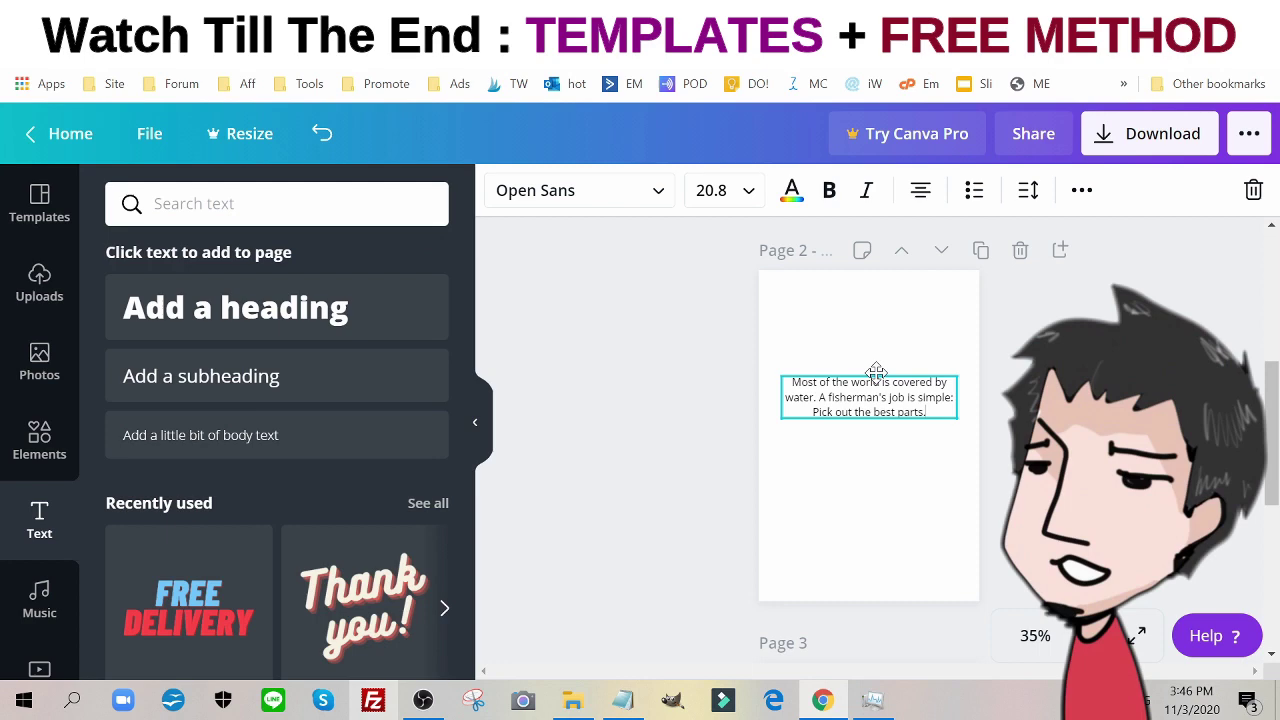
click(617, 371)
Place the uploaded fish-and-hook image on page 2 below the quote, aligned with the quote's right edge.
click(10, 442)
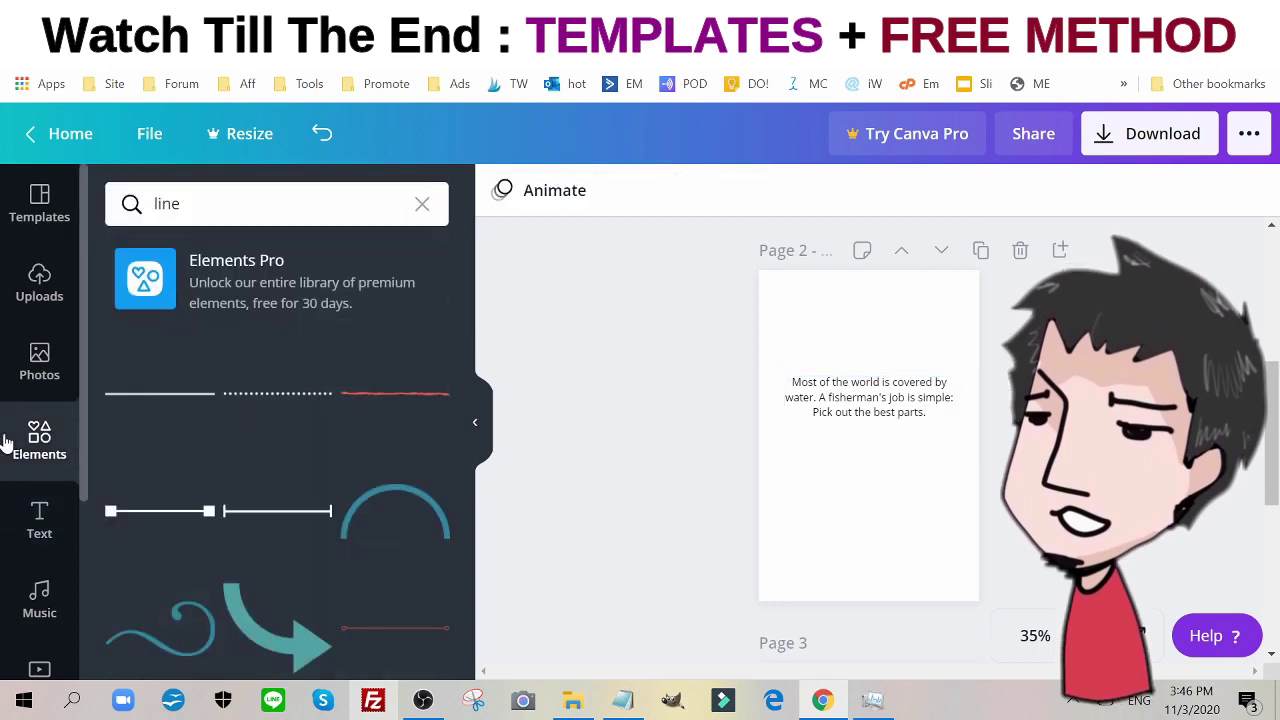
click(28, 377)
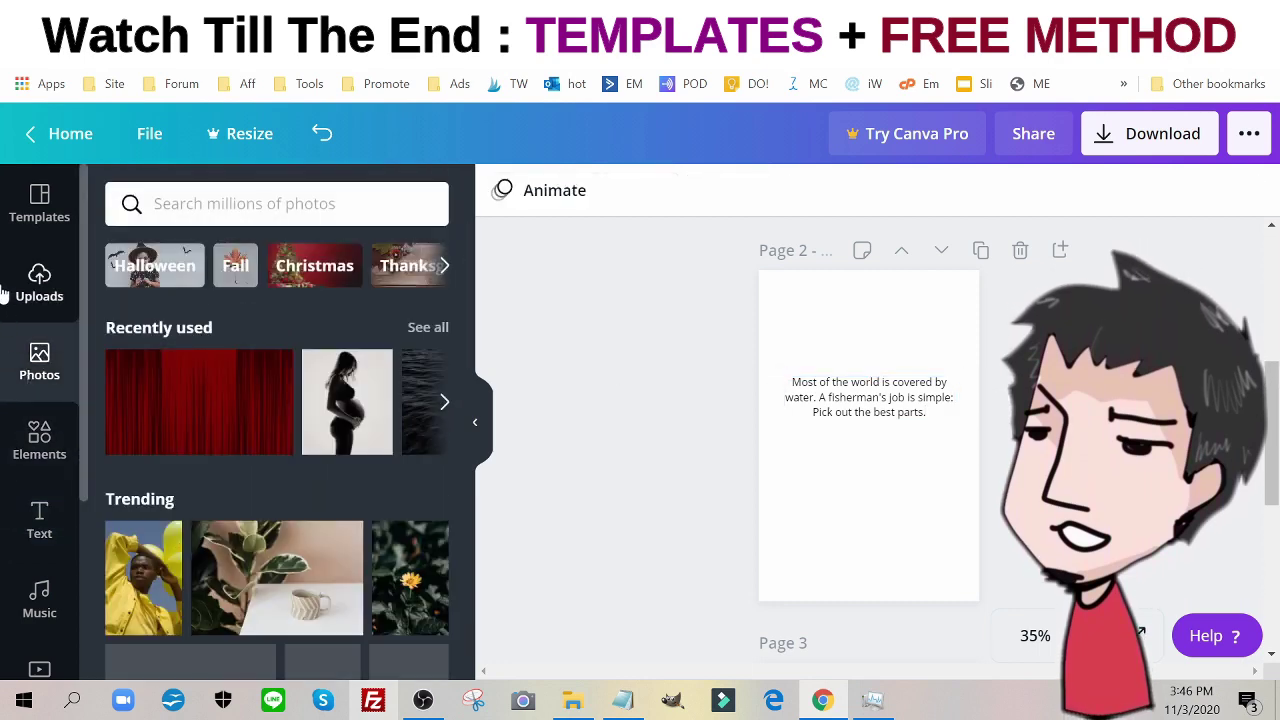
click(39, 283)
click(195, 355)
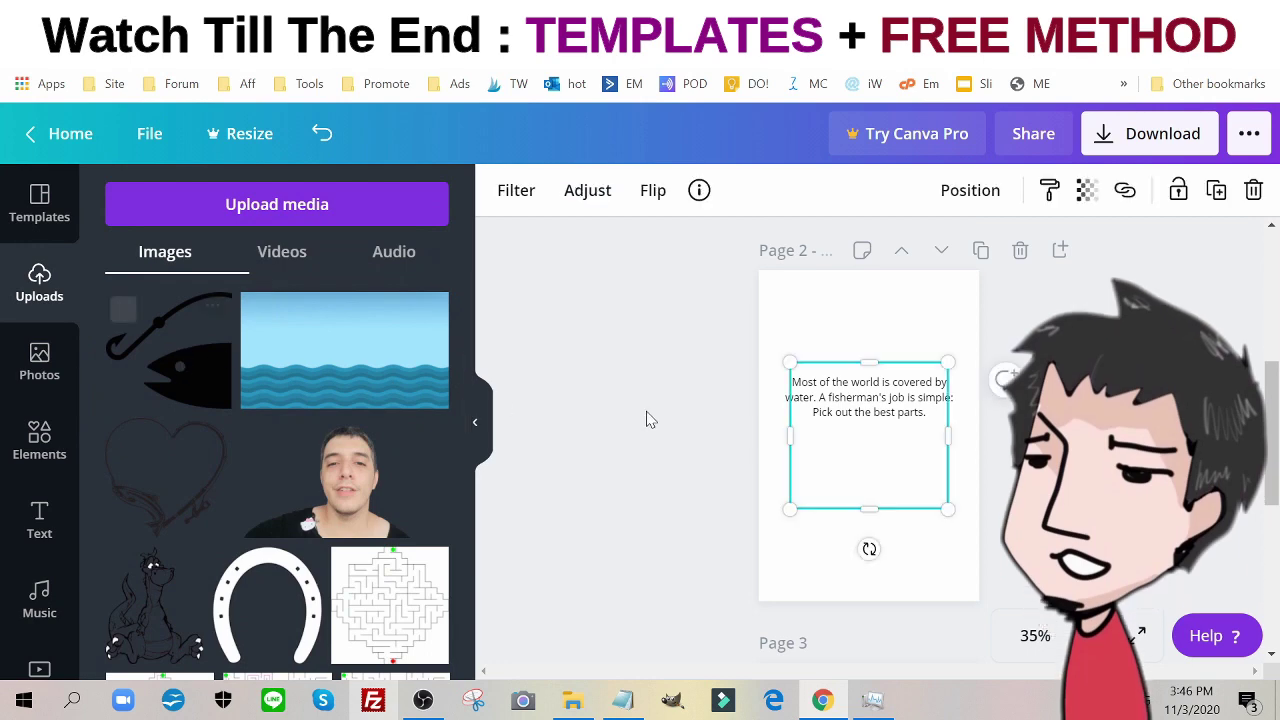
drag(882, 490, 884, 522)
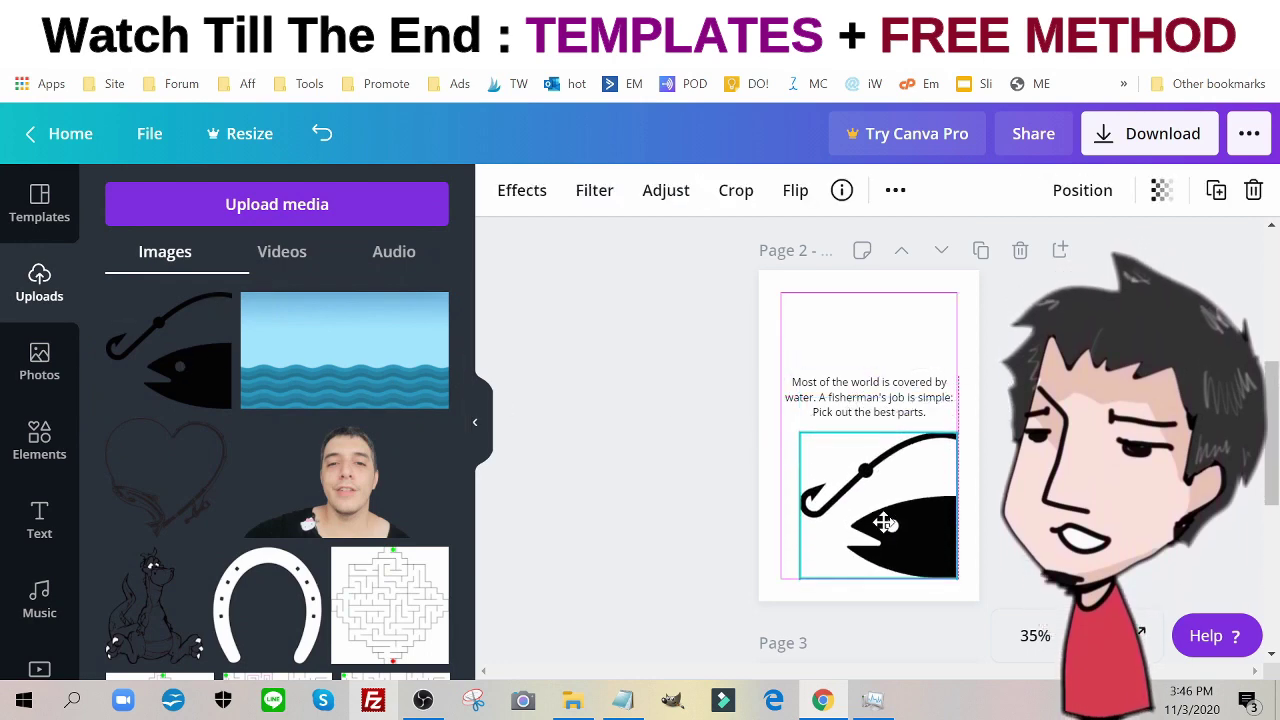
click(596, 340)
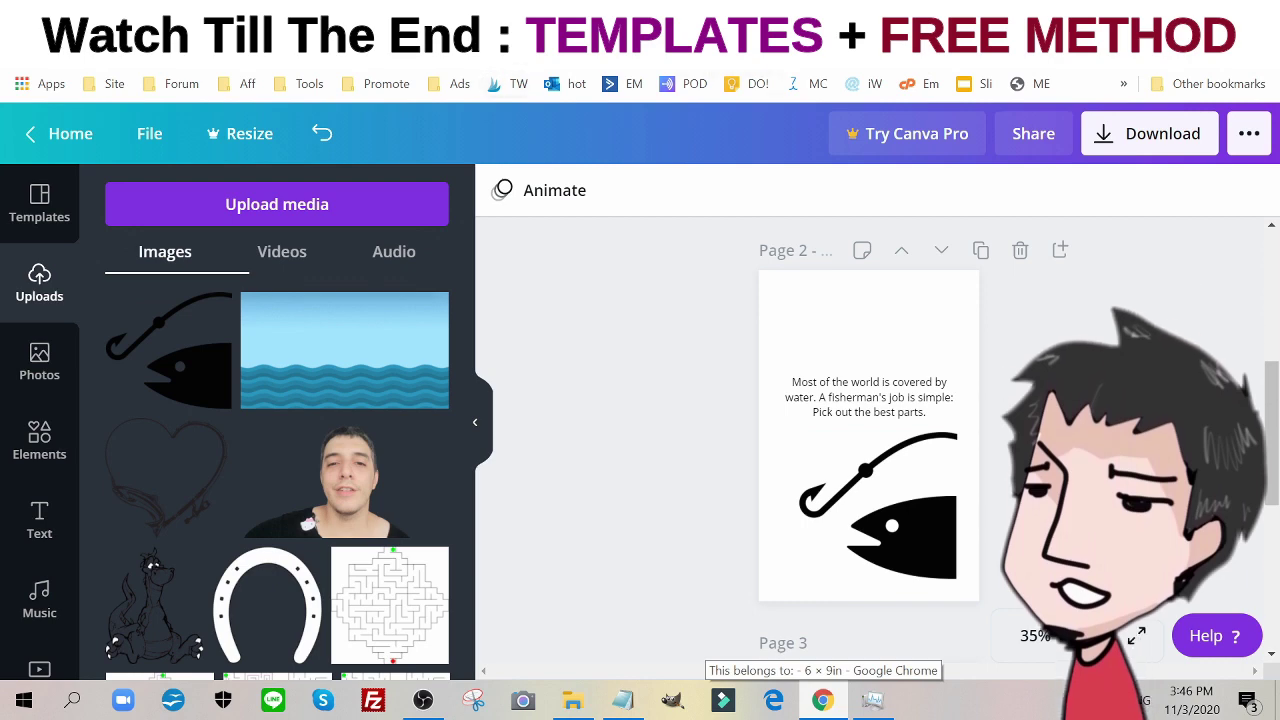
Switch to the Wise Old Sayings page and copy the author's name shown under the fisherman's job quote.
click(1040, 20)
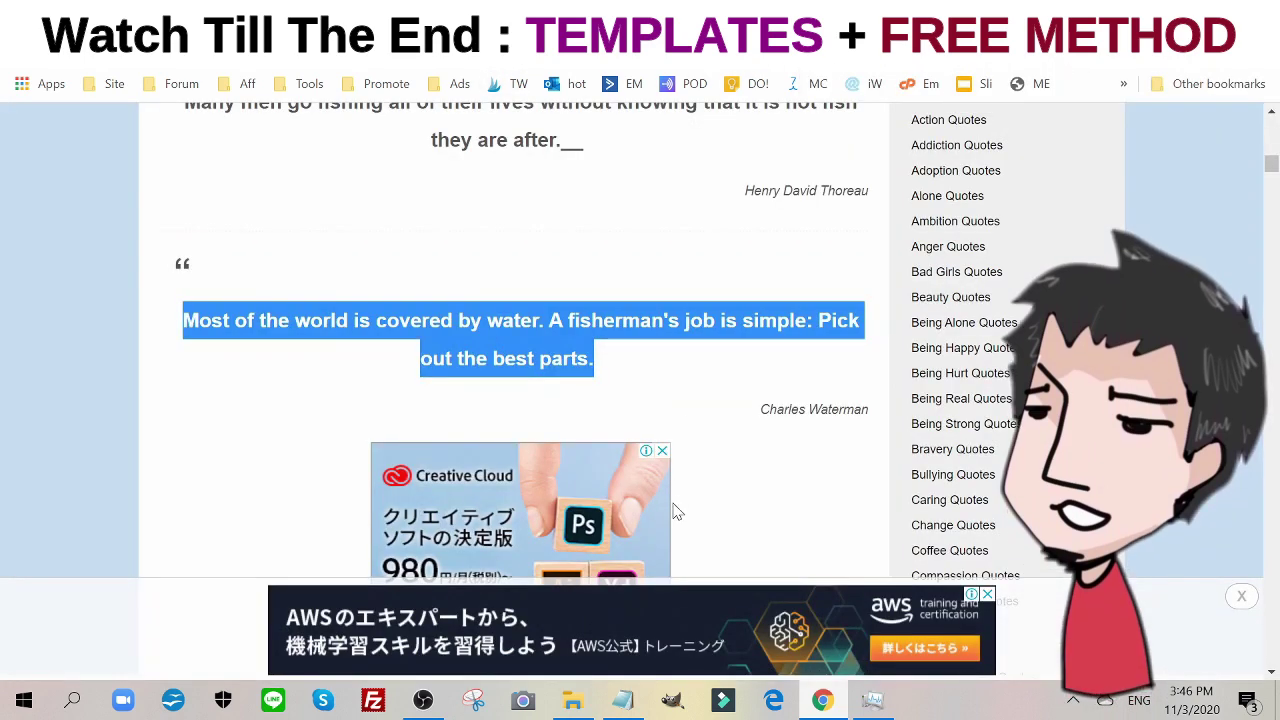
click(791, 394)
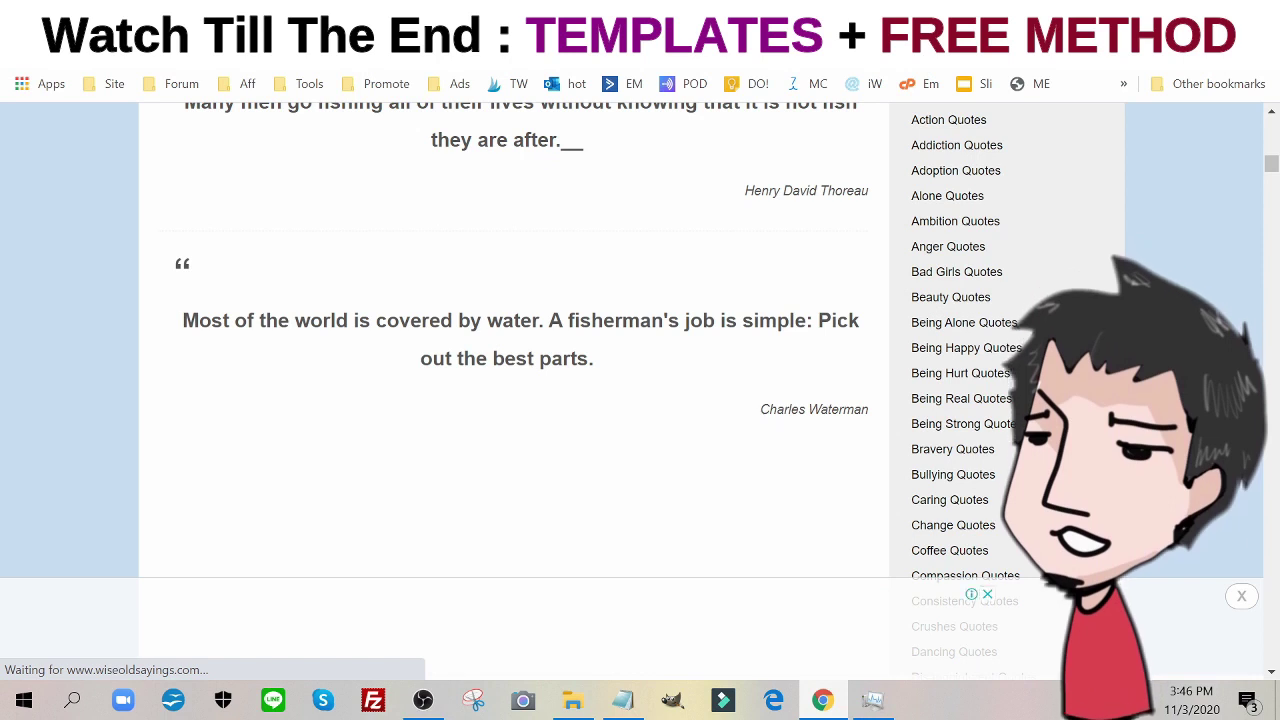
drag(763, 415, 867, 412)
right_click(862, 414)
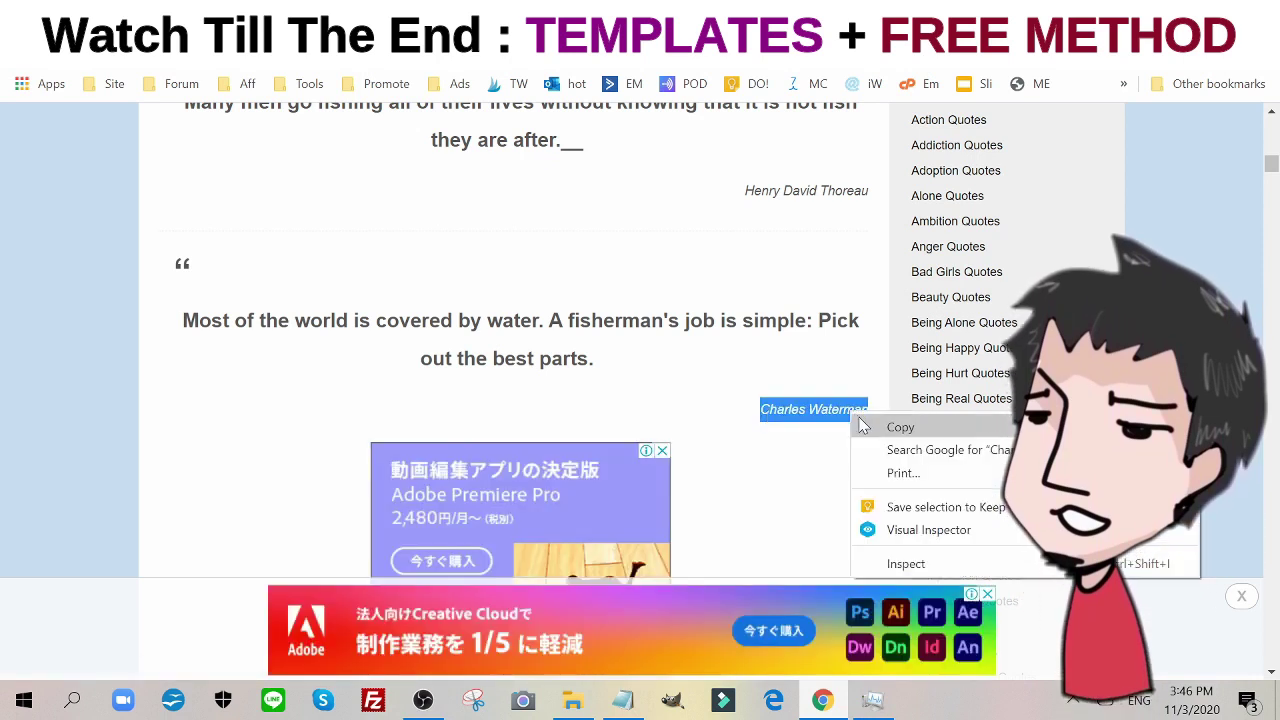
click(885, 428)
Back in Canva, duplicate the quote text box on page 2 and move the copy just below the original quote.
key(ctrl+Tab)
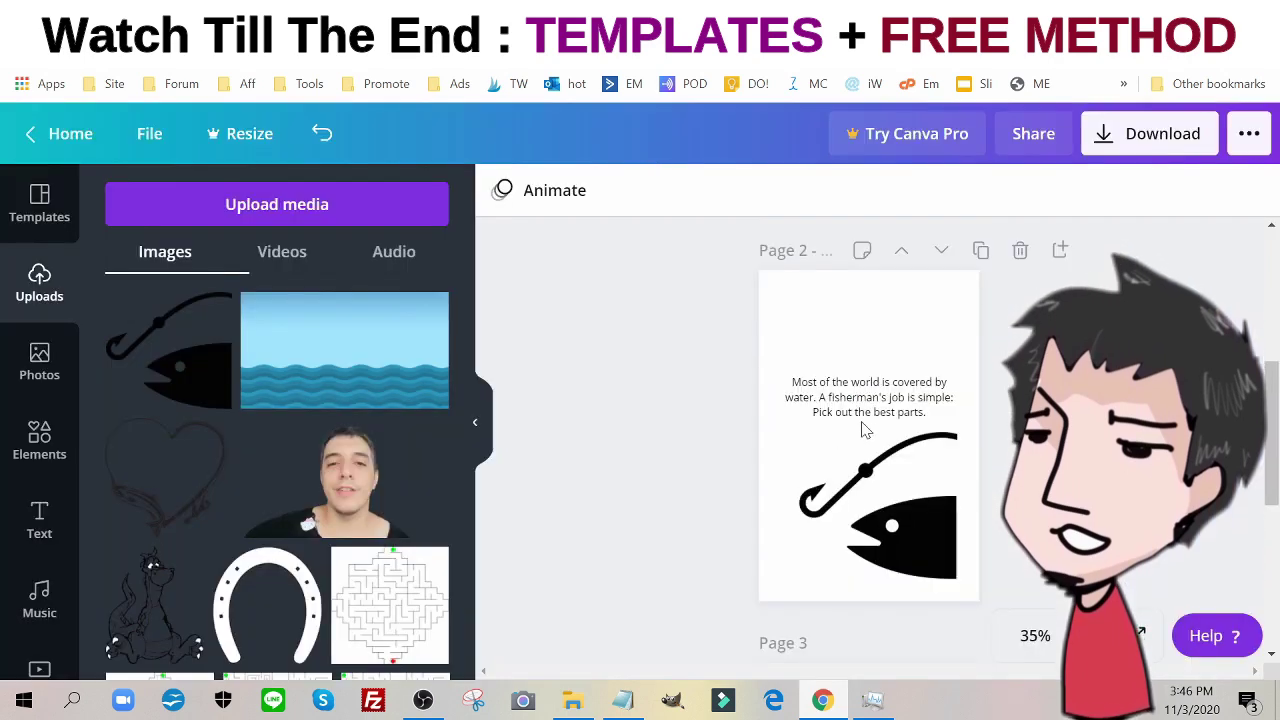
click(940, 376)
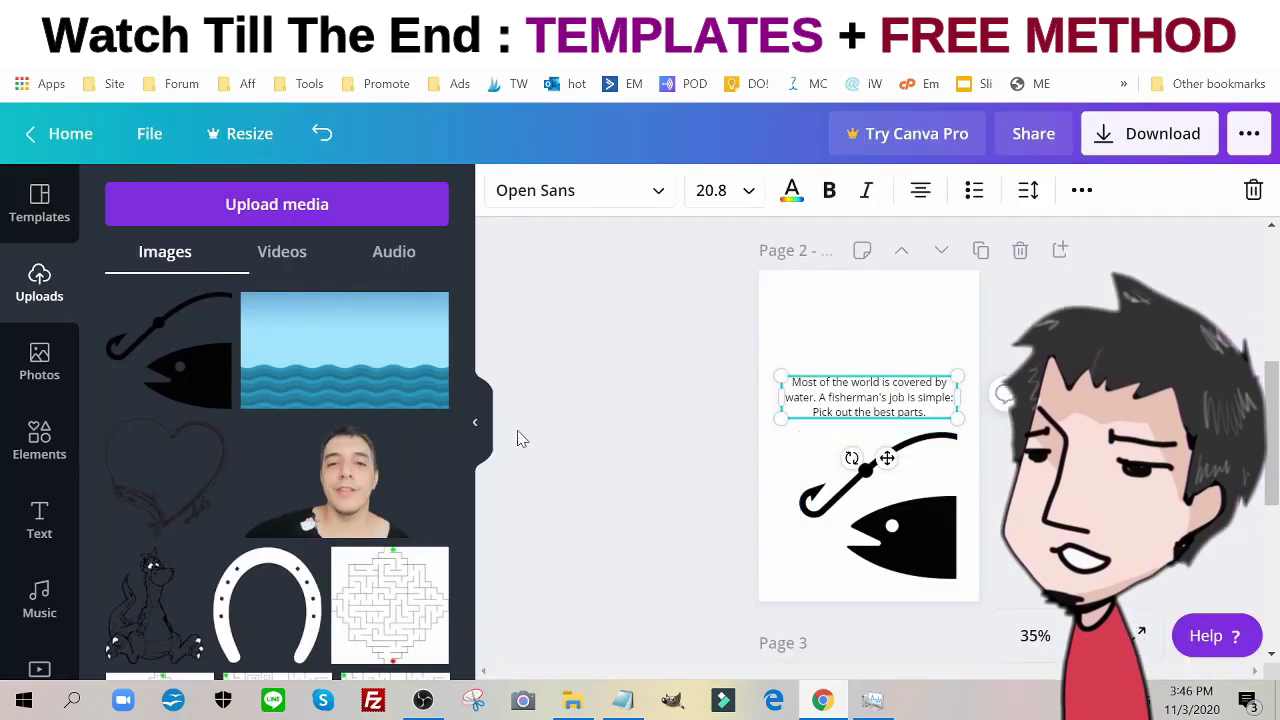
click(475, 422)
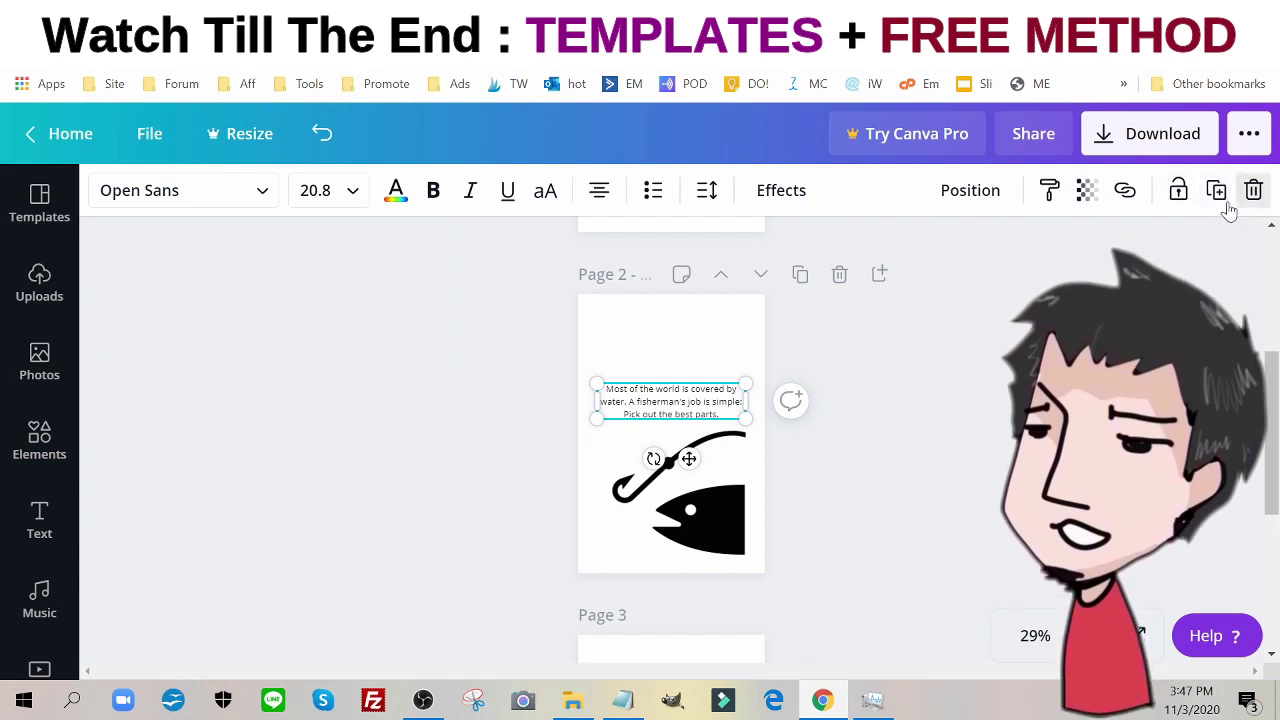
click(1216, 190)
drag(735, 398, 729, 453)
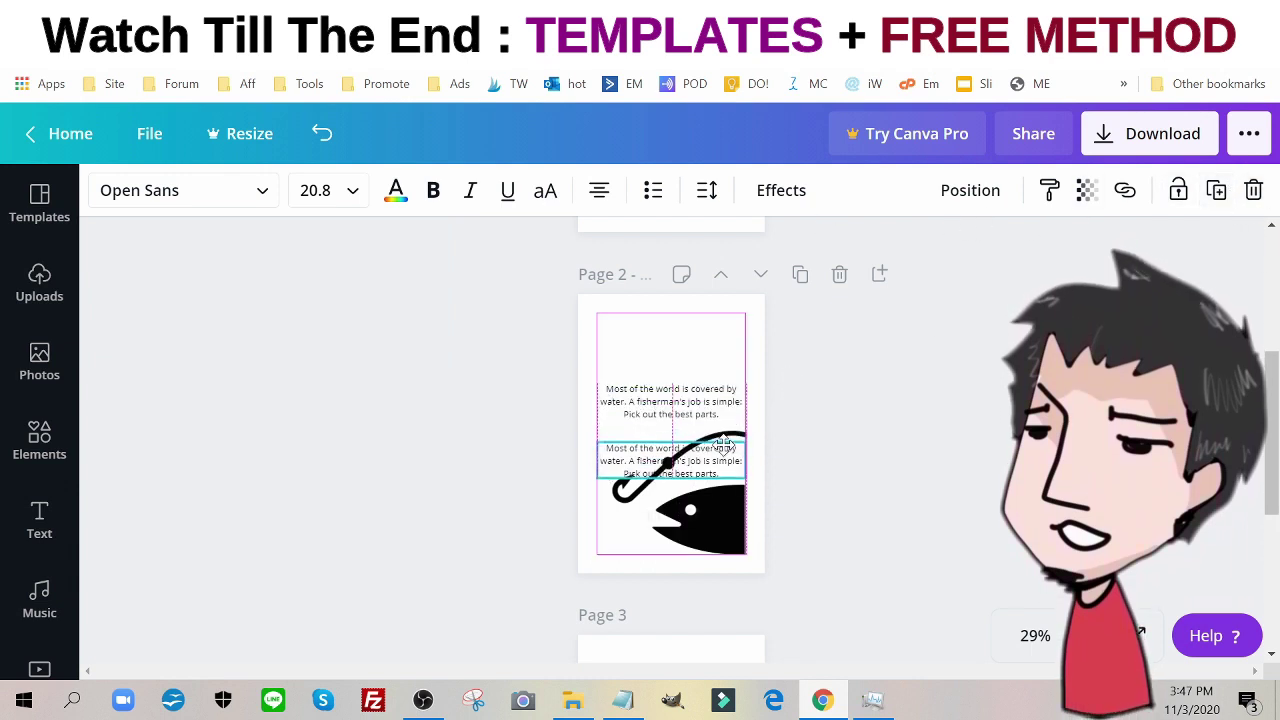
Replace the duplicated quote text on page 2 with the copied author's name after a dash, aligned to the image's right edge above the fish.
click(729, 453)
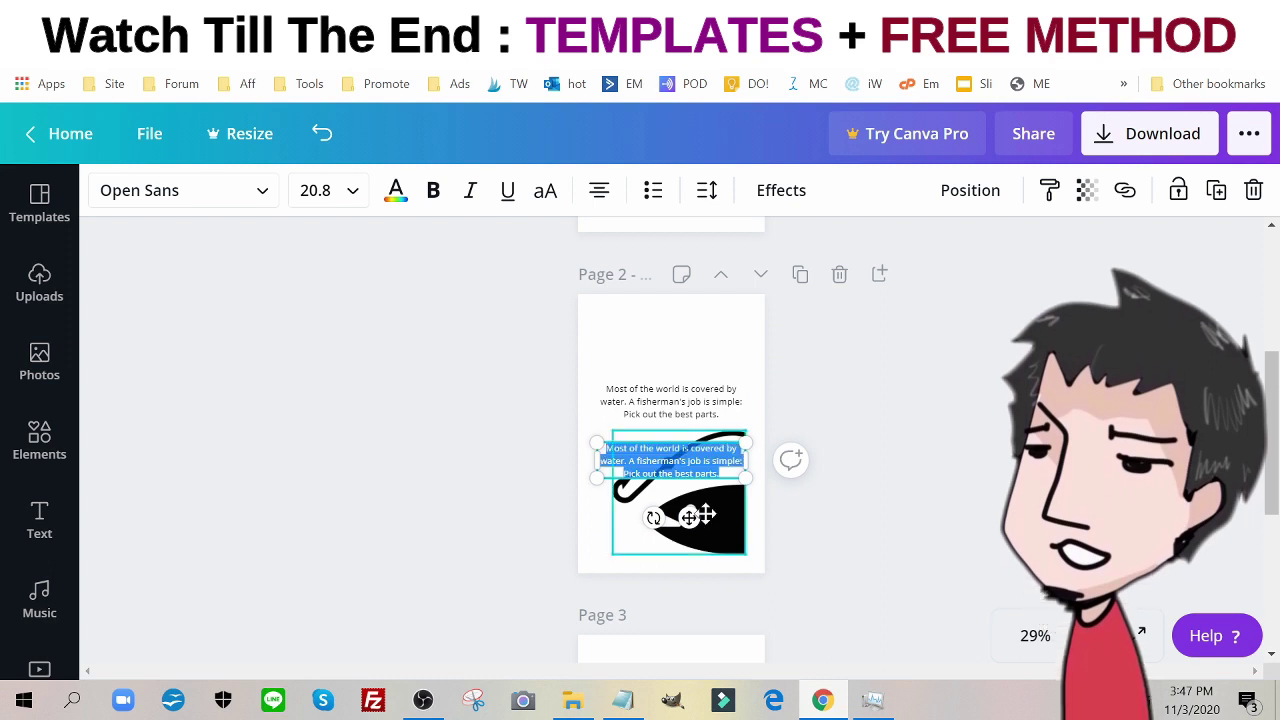
key(Delete)
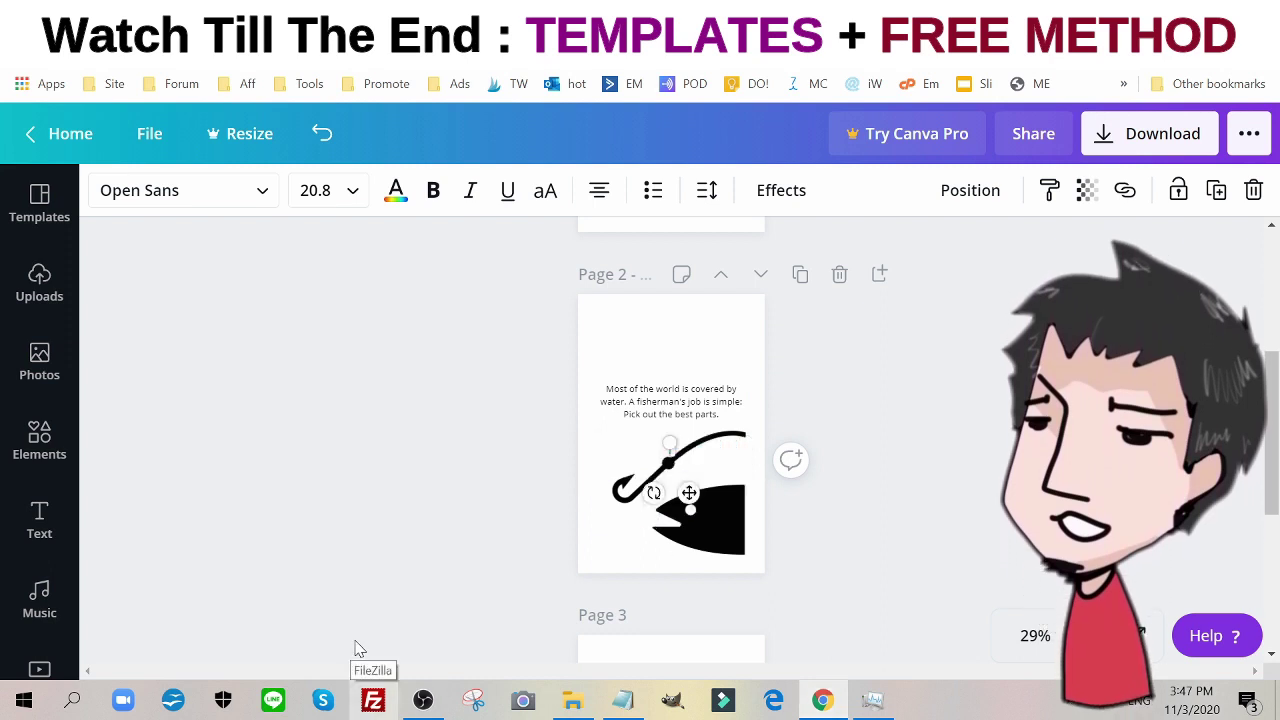
key(ctrl+z)
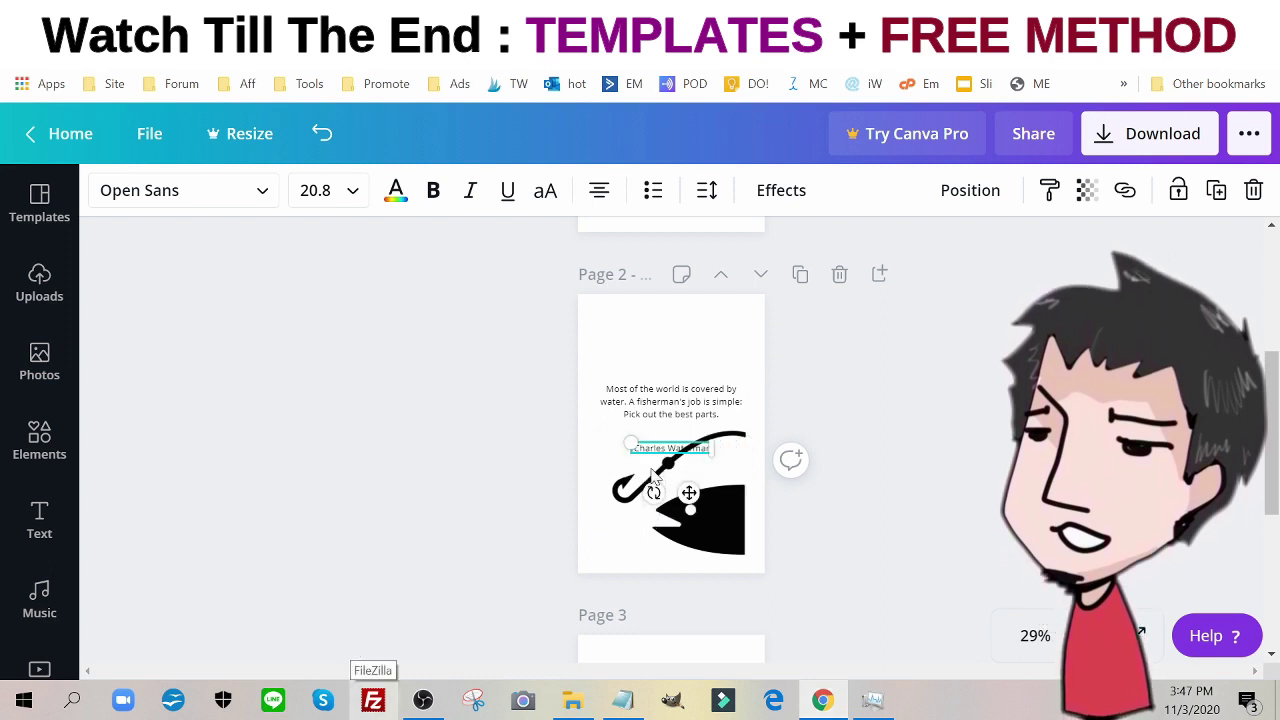
drag(689, 493, 700, 466)
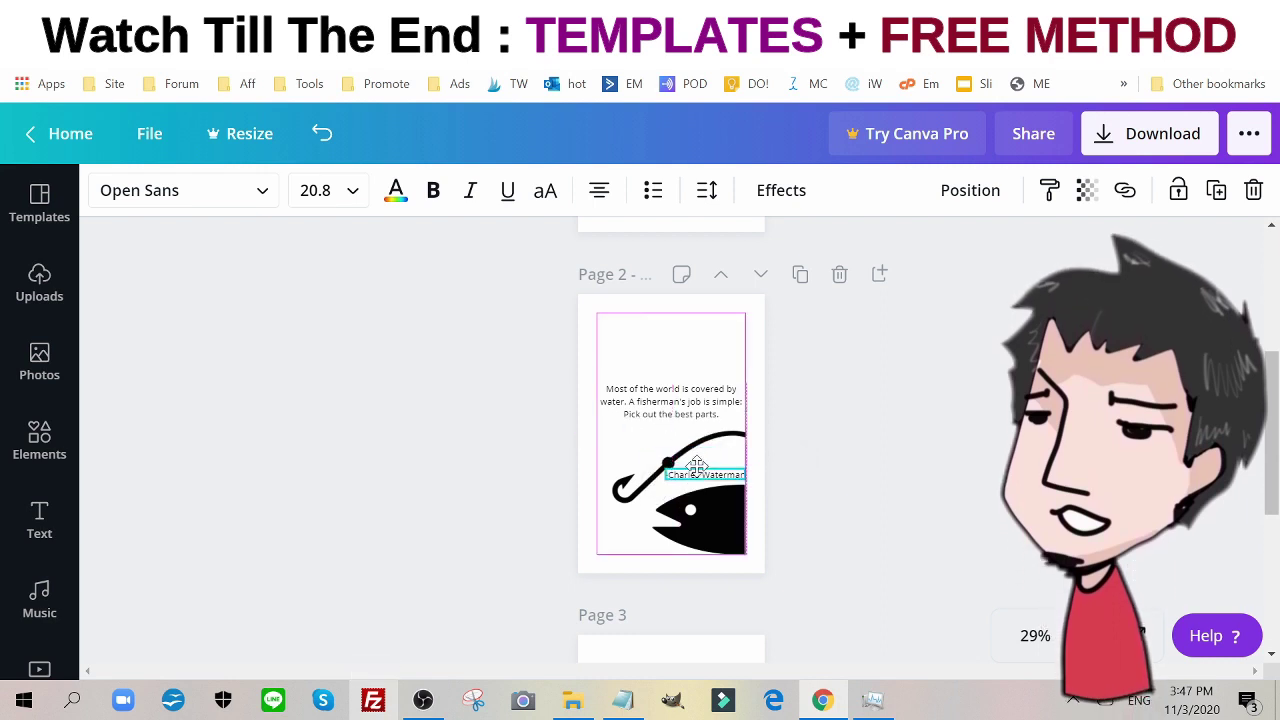
click(466, 452)
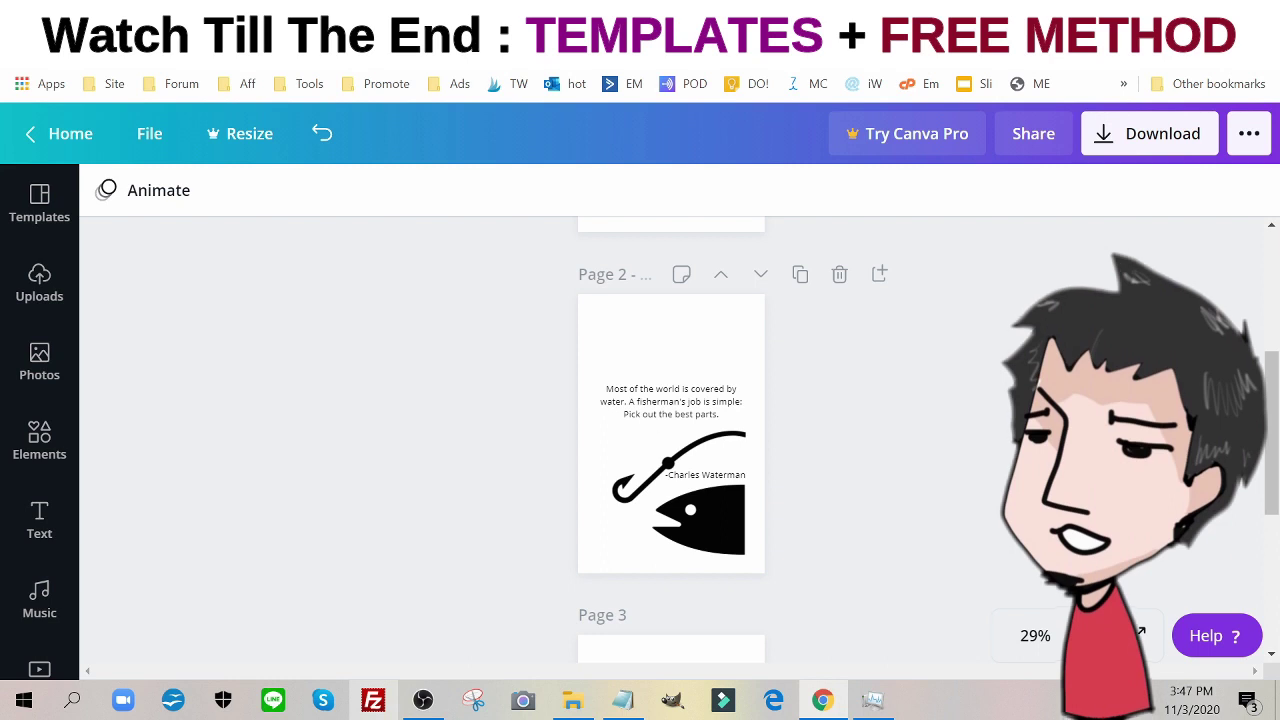
Change the ownership text on page 1 to "This log belongs to:".
scroll(963, 449, up, 3)
scroll(786, 394, down, 2)
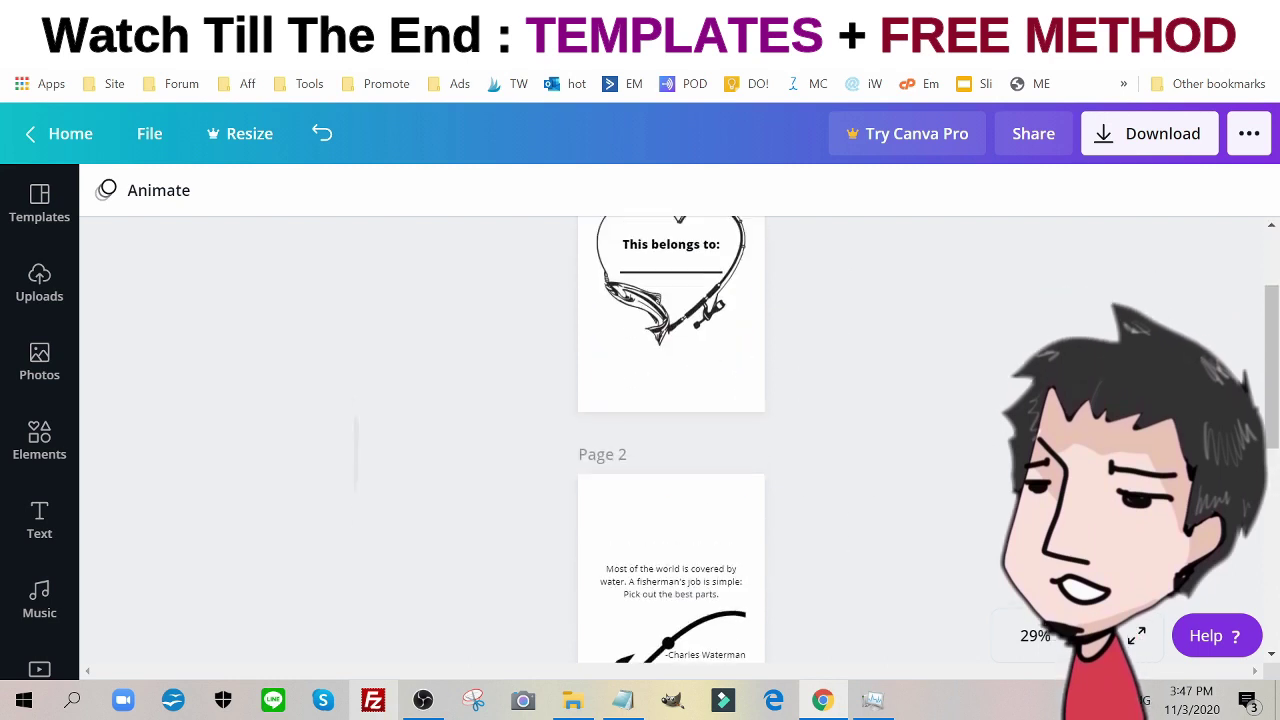
scroll(786, 394, up, 1)
scroll(336, 512, up, 1)
scroll(336, 512, down, 2)
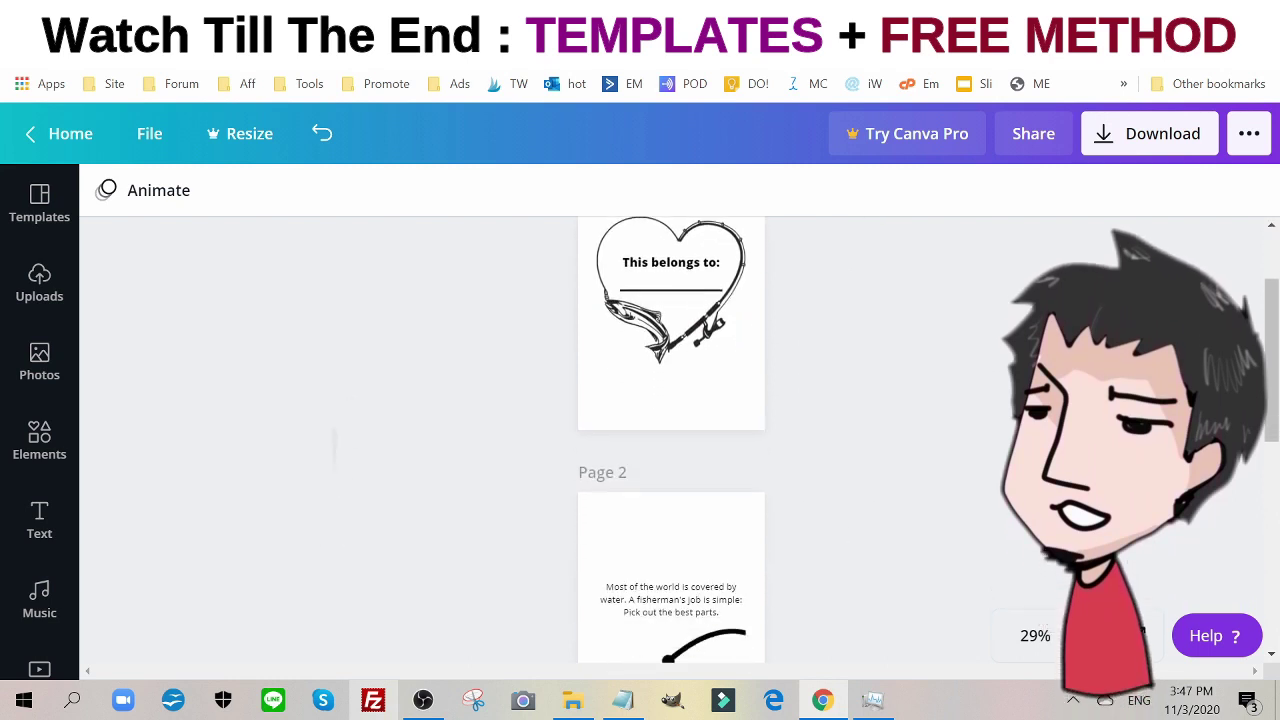
scroll(336, 512, up, 2)
click(688, 320)
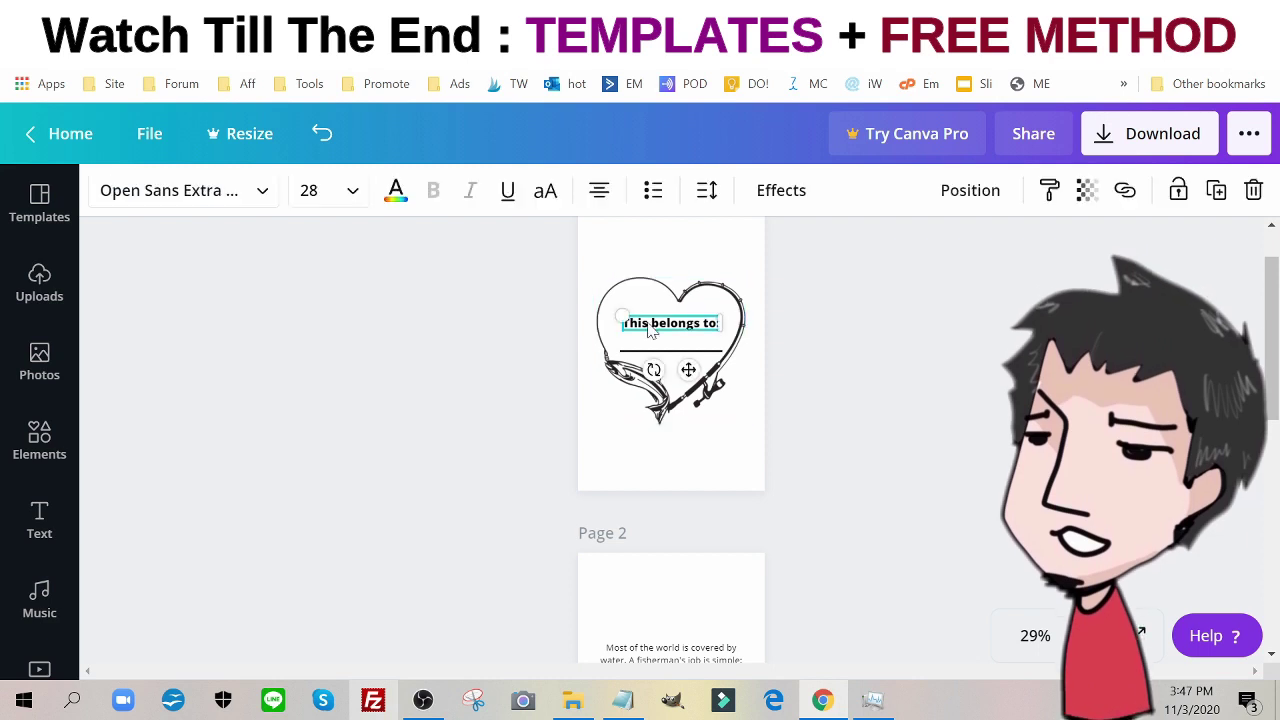
text(log)
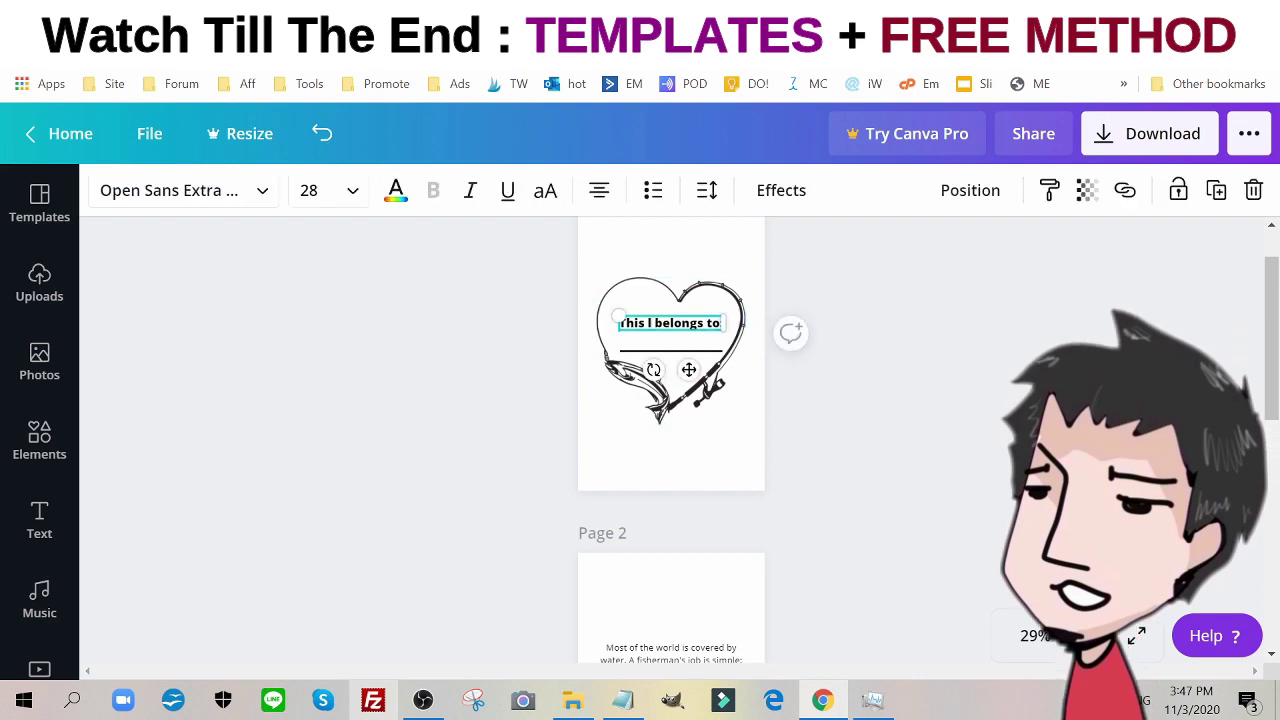
click(345, 358)
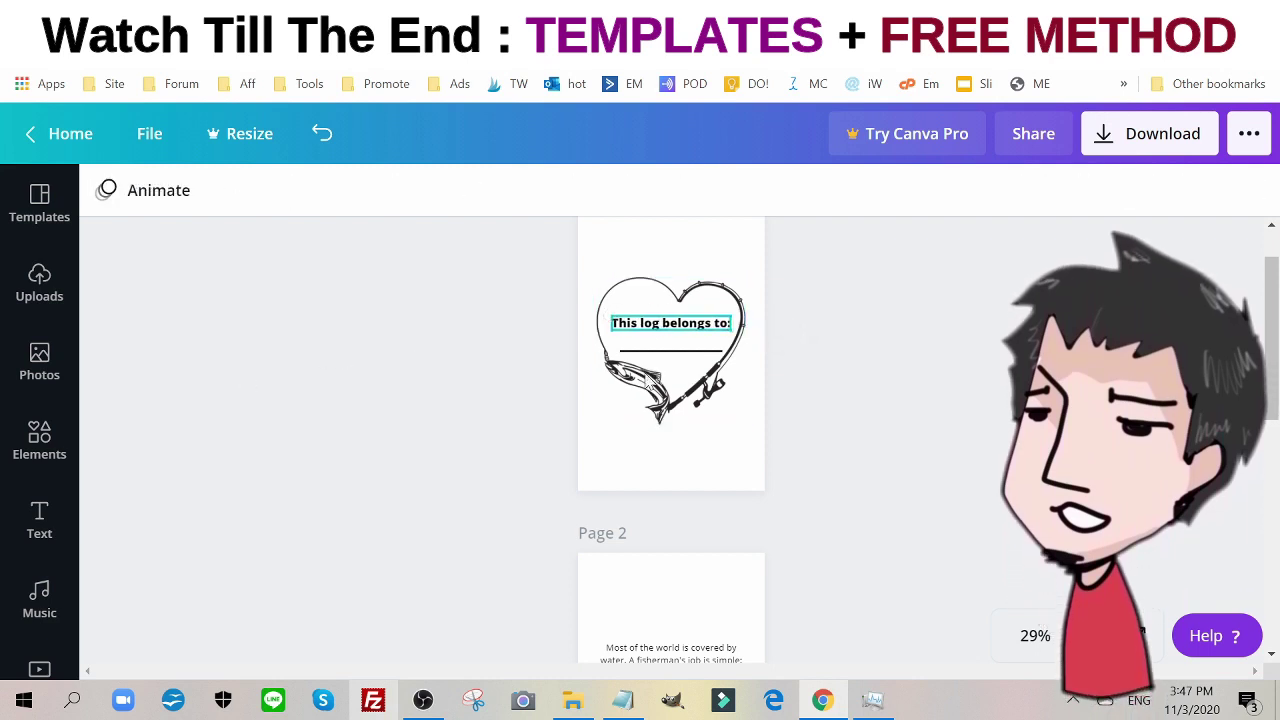
Switch to the Wise Old Sayings page and copy the quote "Many men go fishing all of their lives without knowing that it is not fish they are after.".
scroll(865, 428, down, 3)
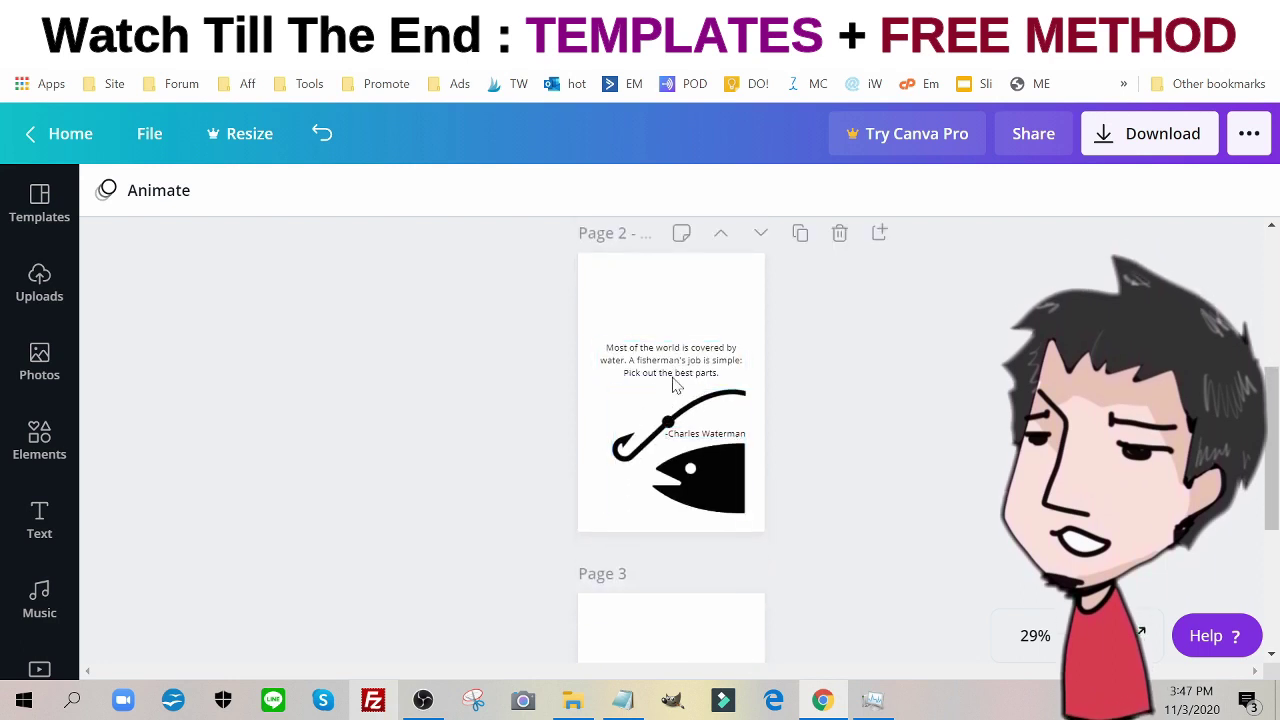
scroll(889, 360, down, 3)
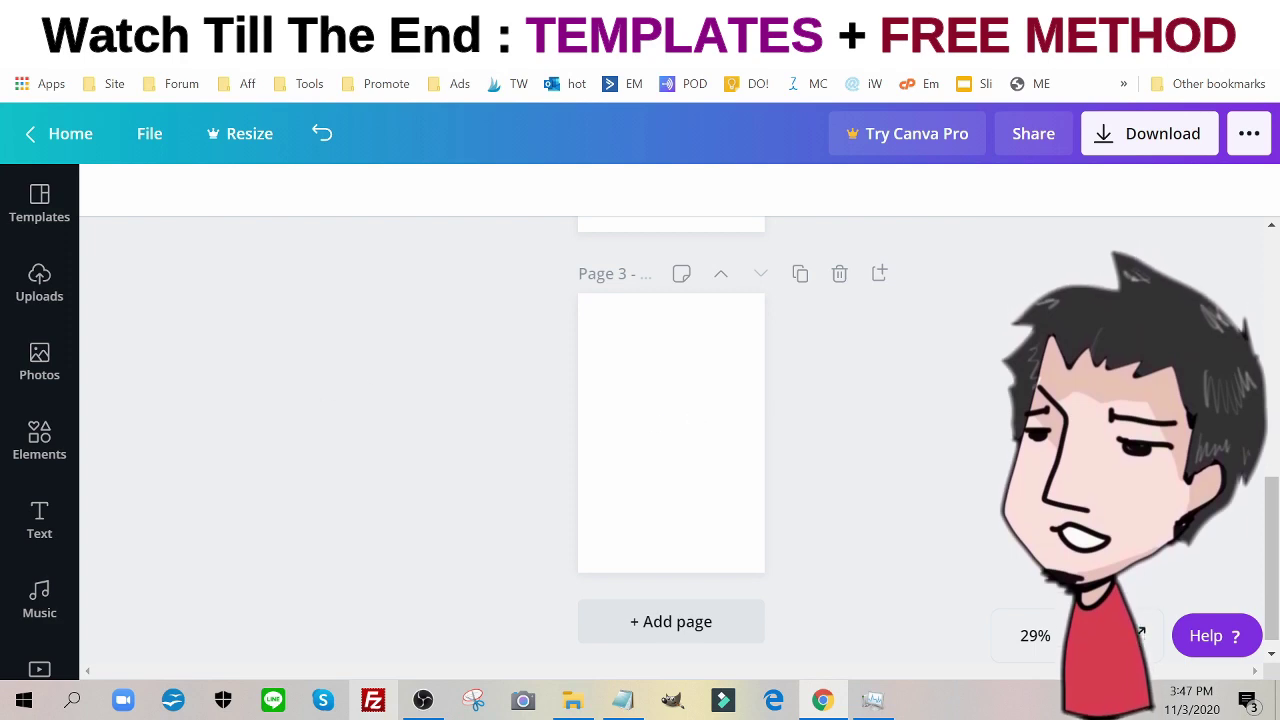
click(1010, 22)
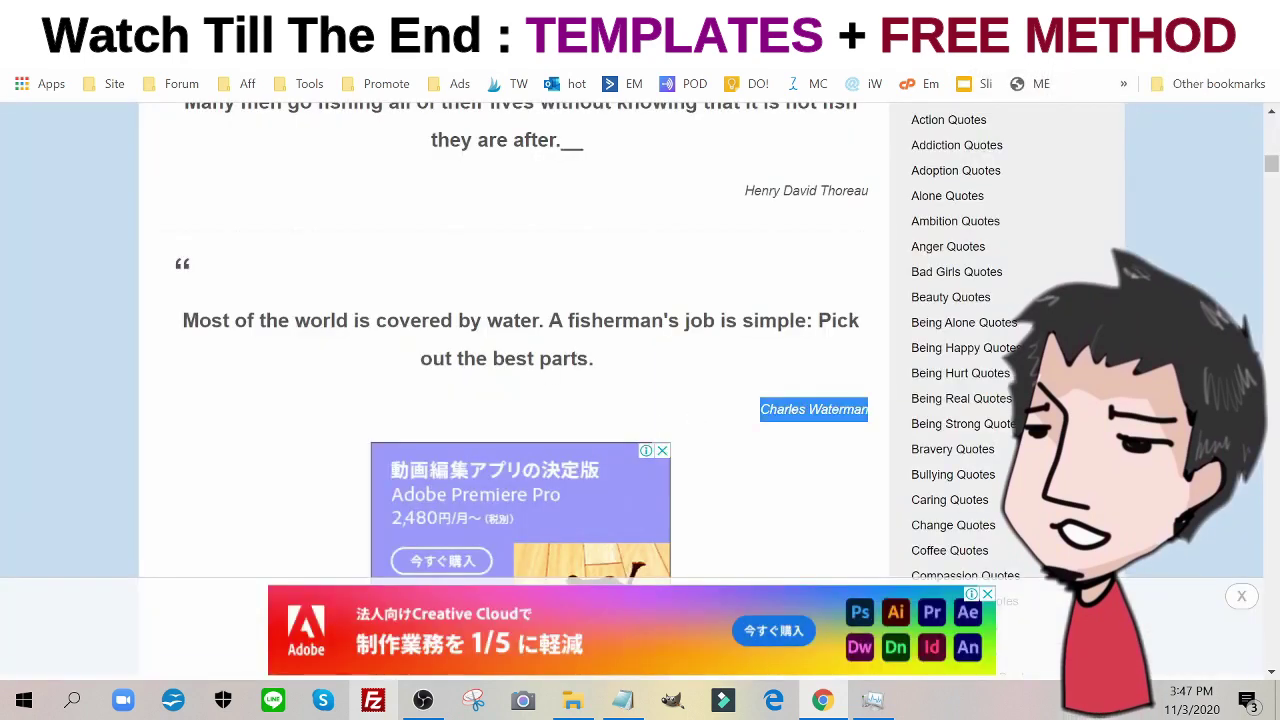
scroll(585, 240, up, 2)
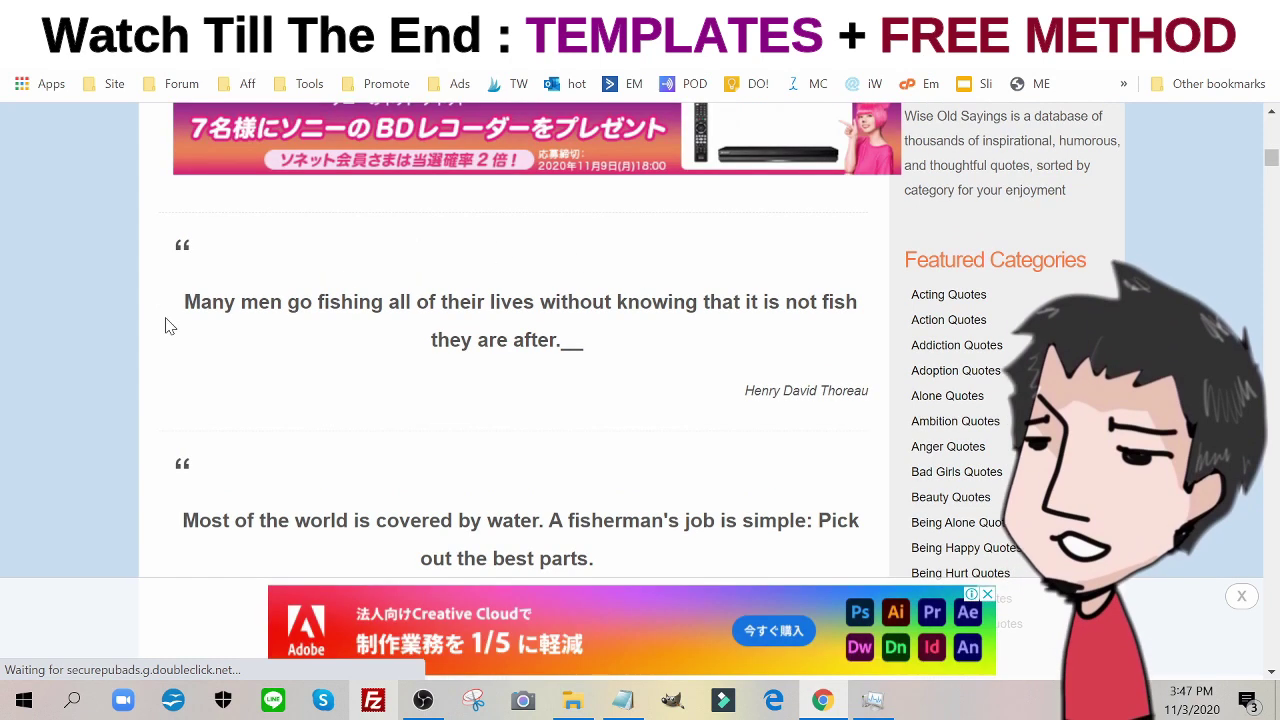
drag(184, 301, 556, 340)
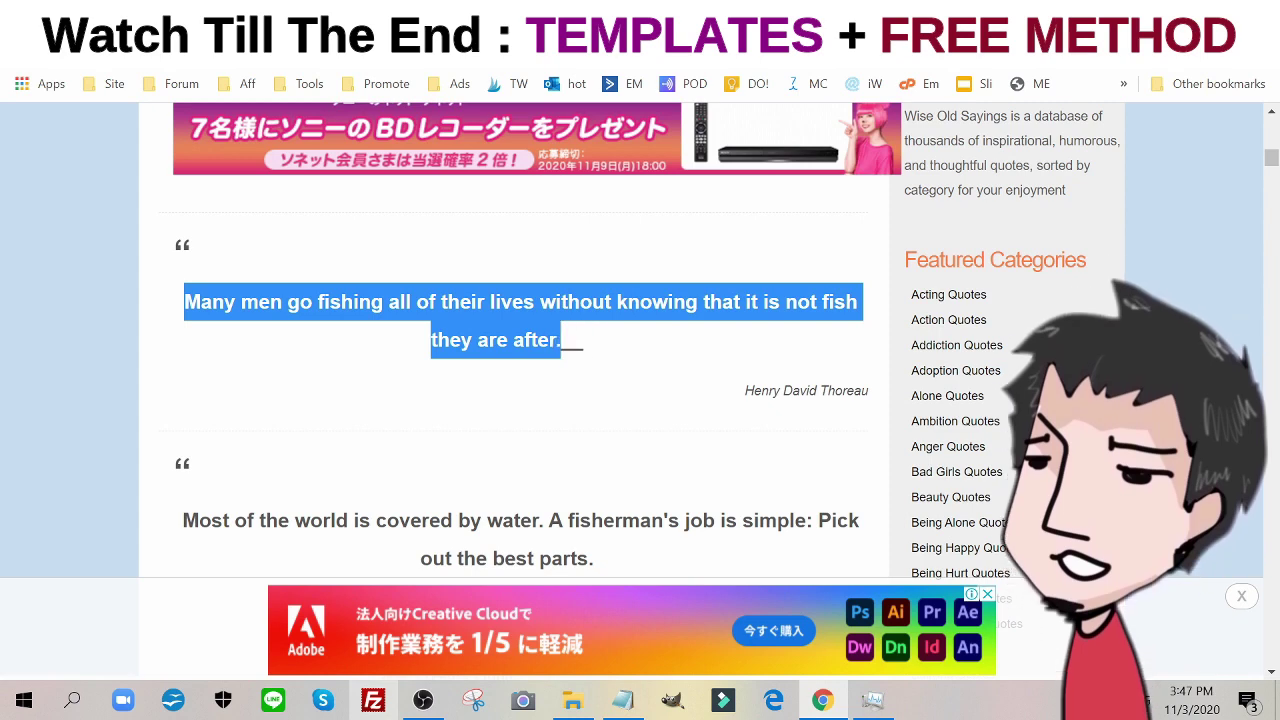
right_click(491, 337)
click(545, 350)
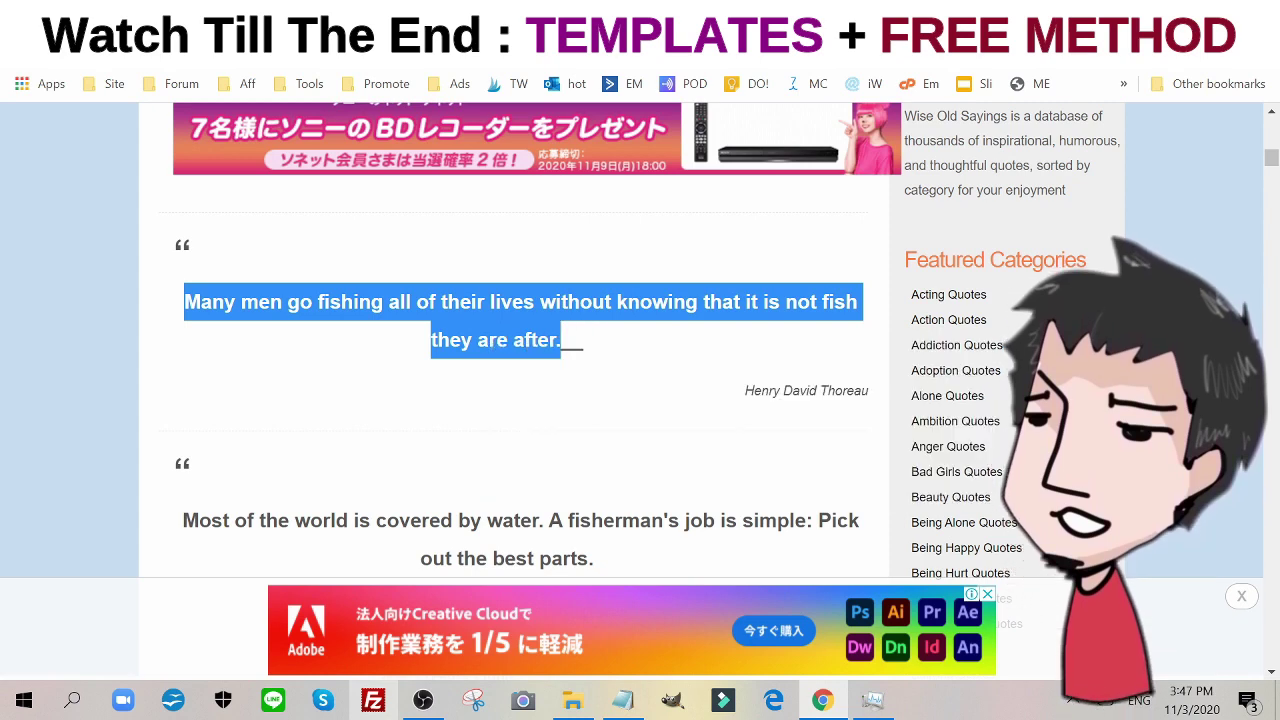
Back in Canva, duplicate page 2 and clear the quote text on the new page 3.
click(600, 20)
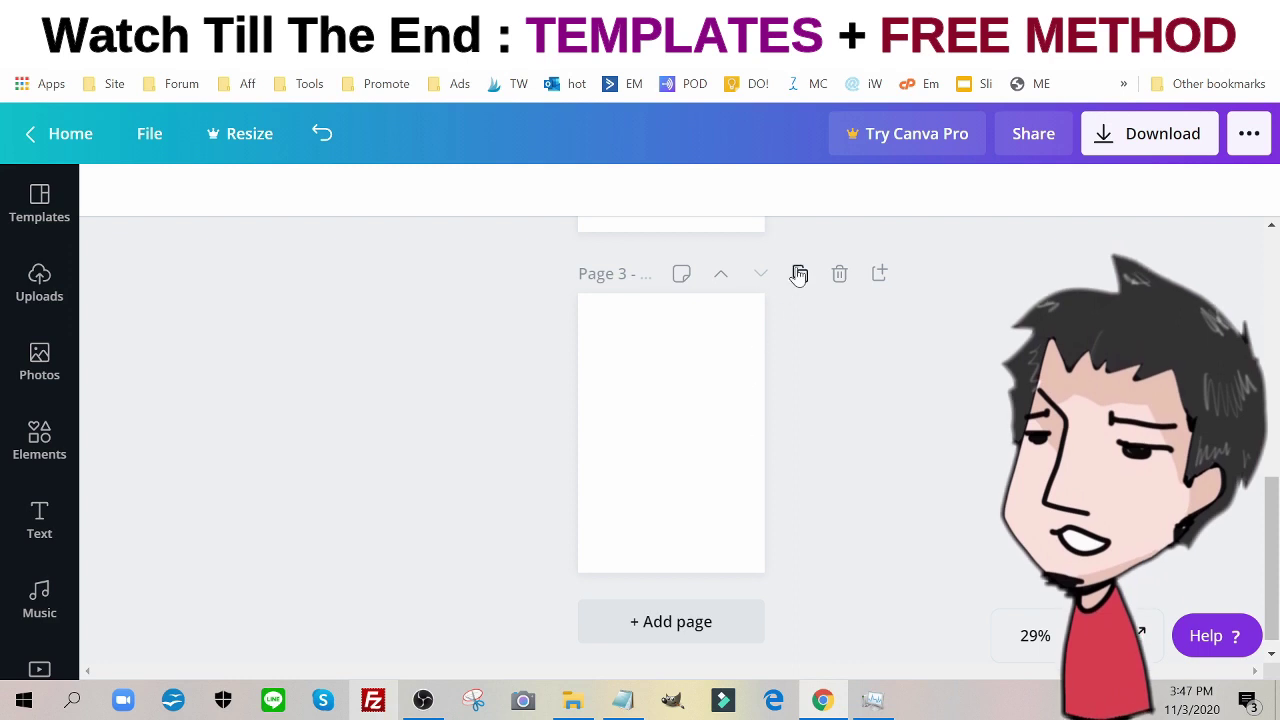
scroll(752, 434, up, 3)
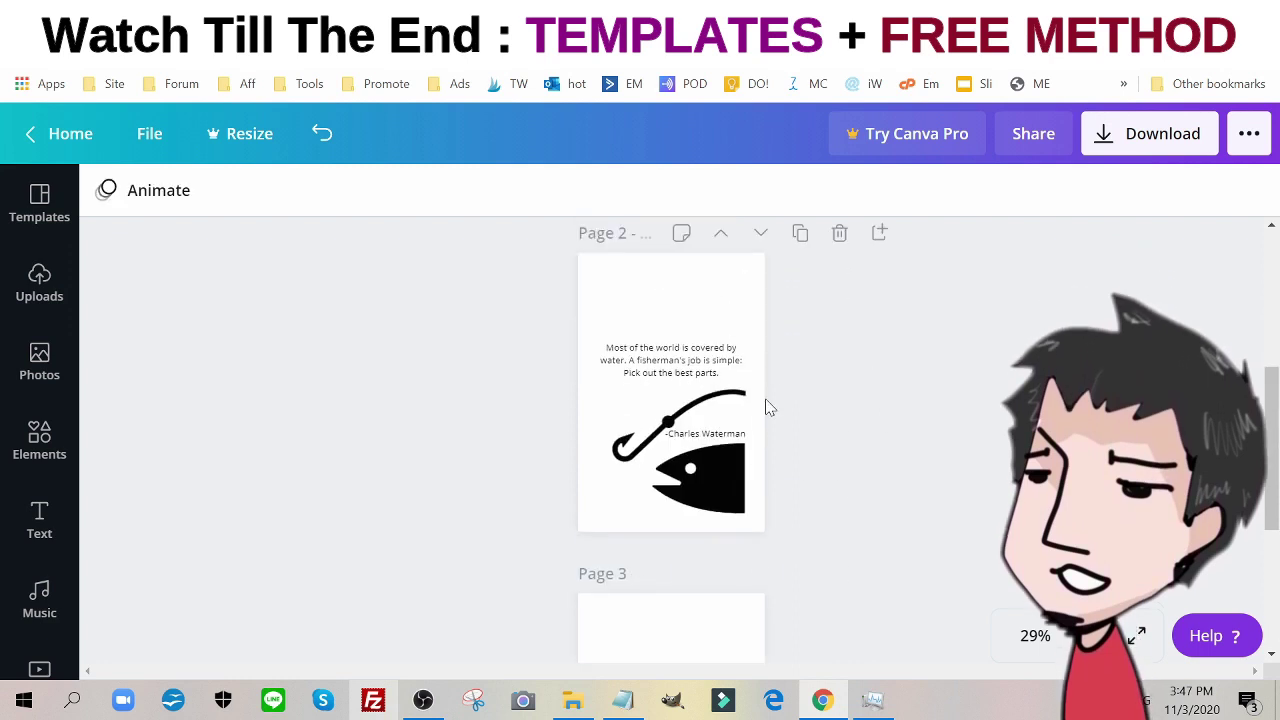
click(800, 233)
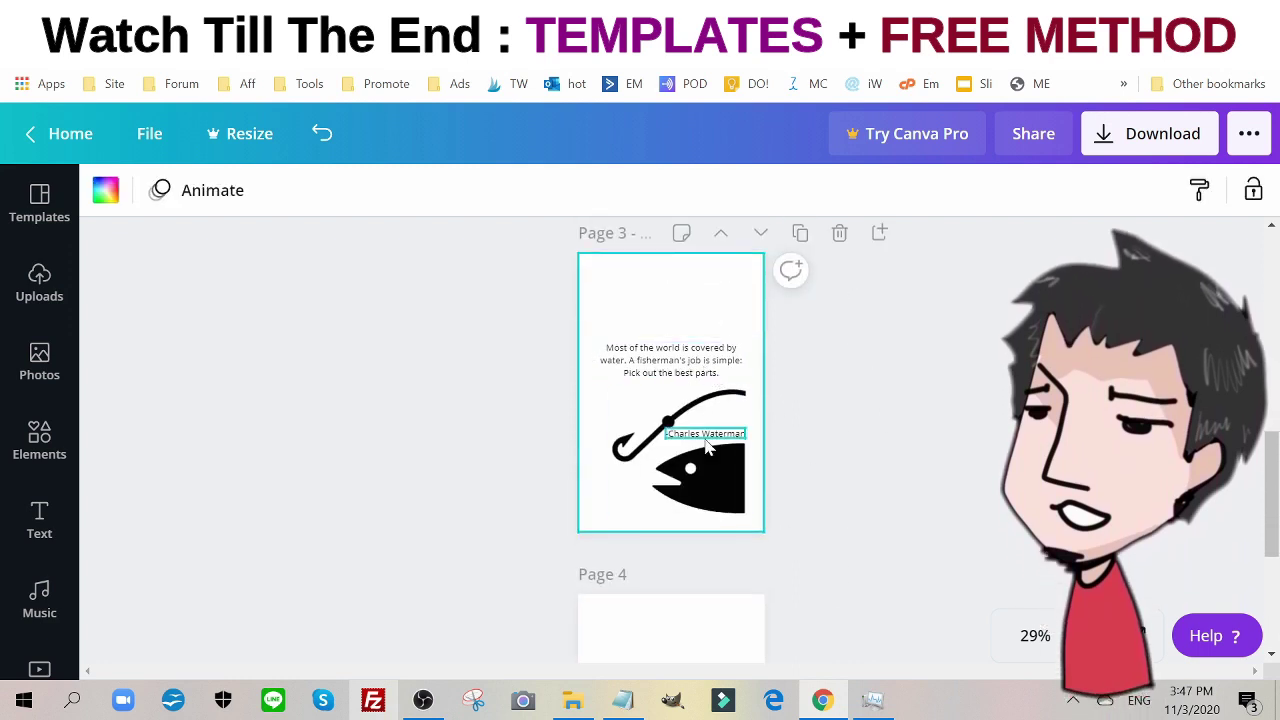
double_click(670, 362)
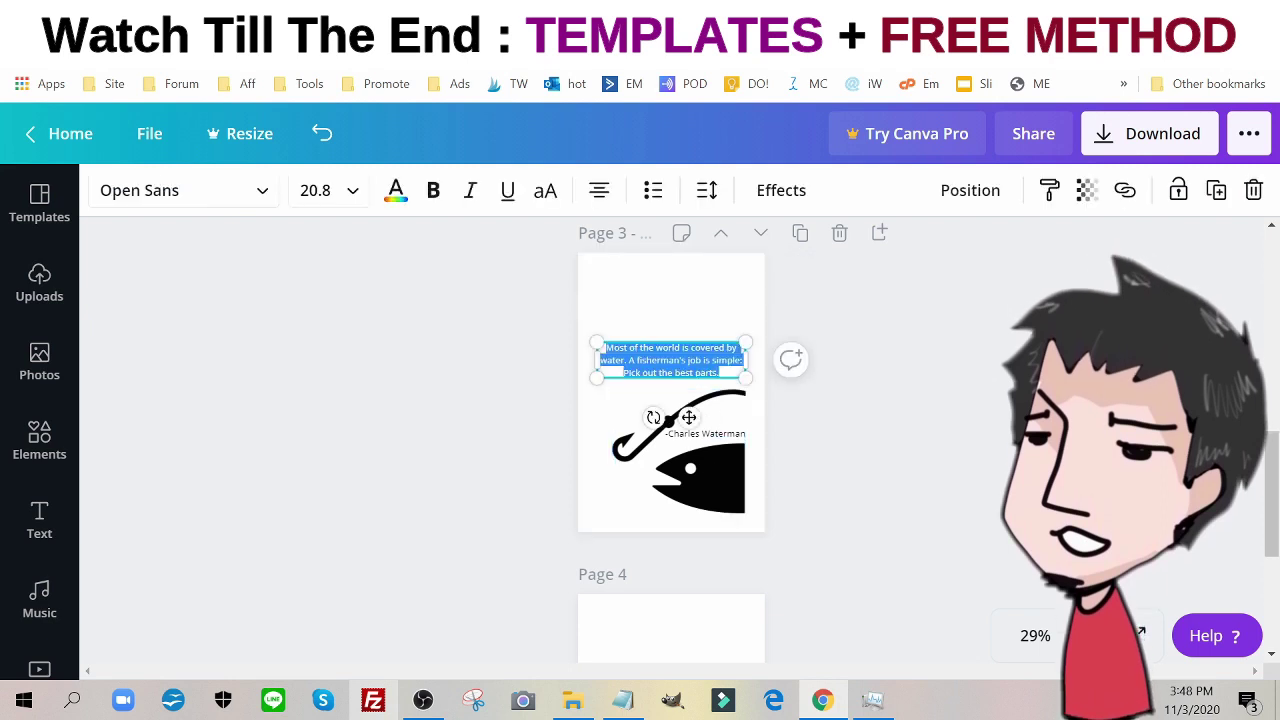
key(BackSpace)
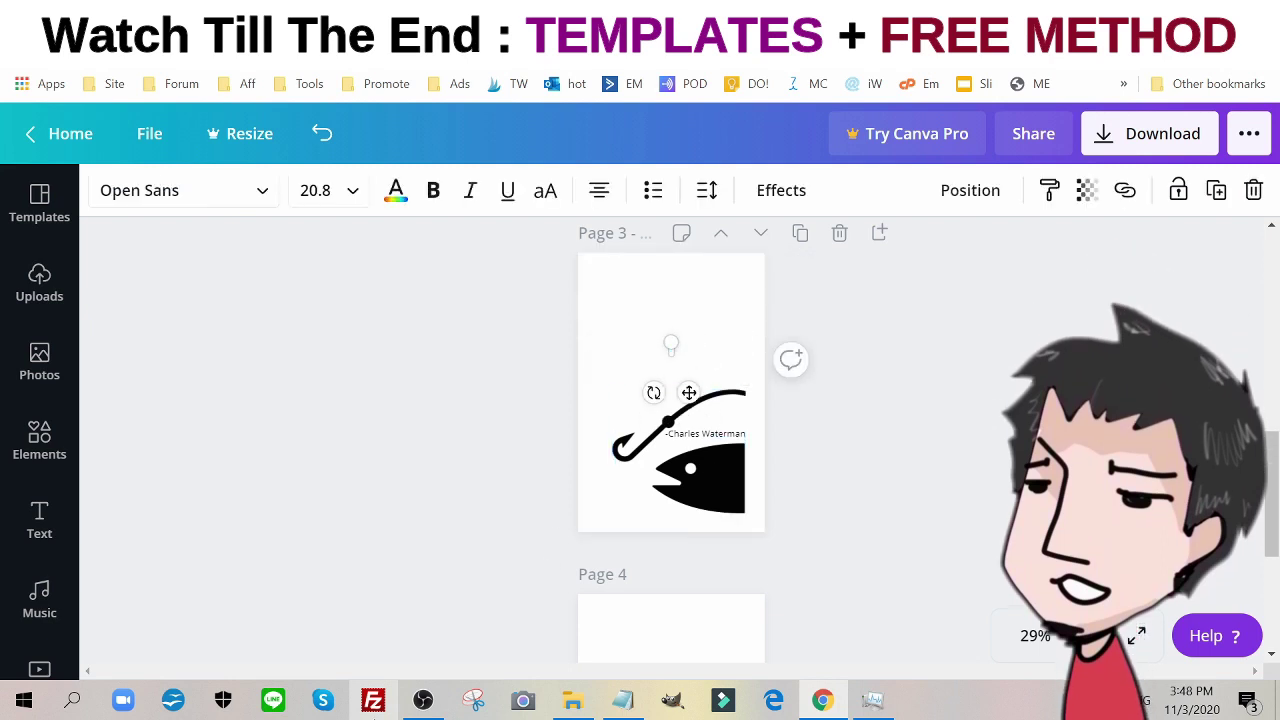
Delete the blank page 4 that follows the duplicated quote page.
scroll(586, 440, down, 3)
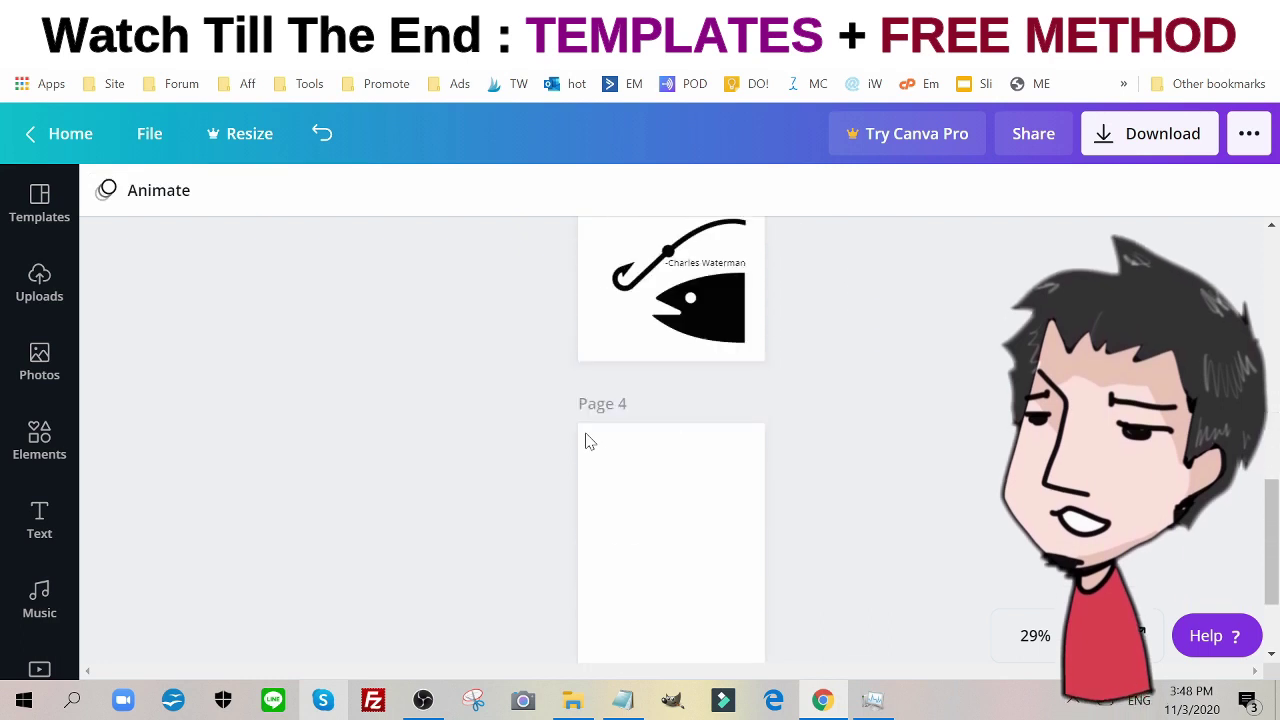
scroll(790, 442, up, 3)
click(839, 581)
Crop the top of the fish-and-hook image on page 3 and rotate it a quarter turn so the fish's mouth points upward.
click(668, 452)
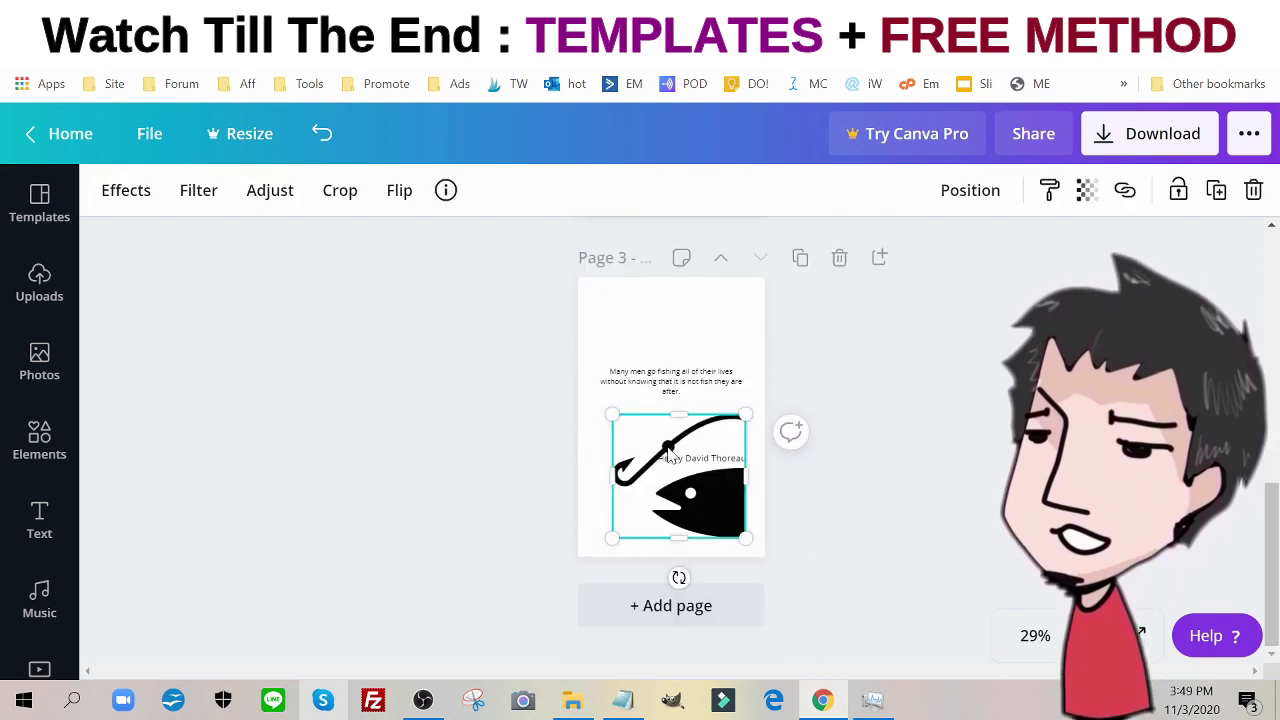
drag(680, 416, 670, 479)
drag(662, 551, 592, 471)
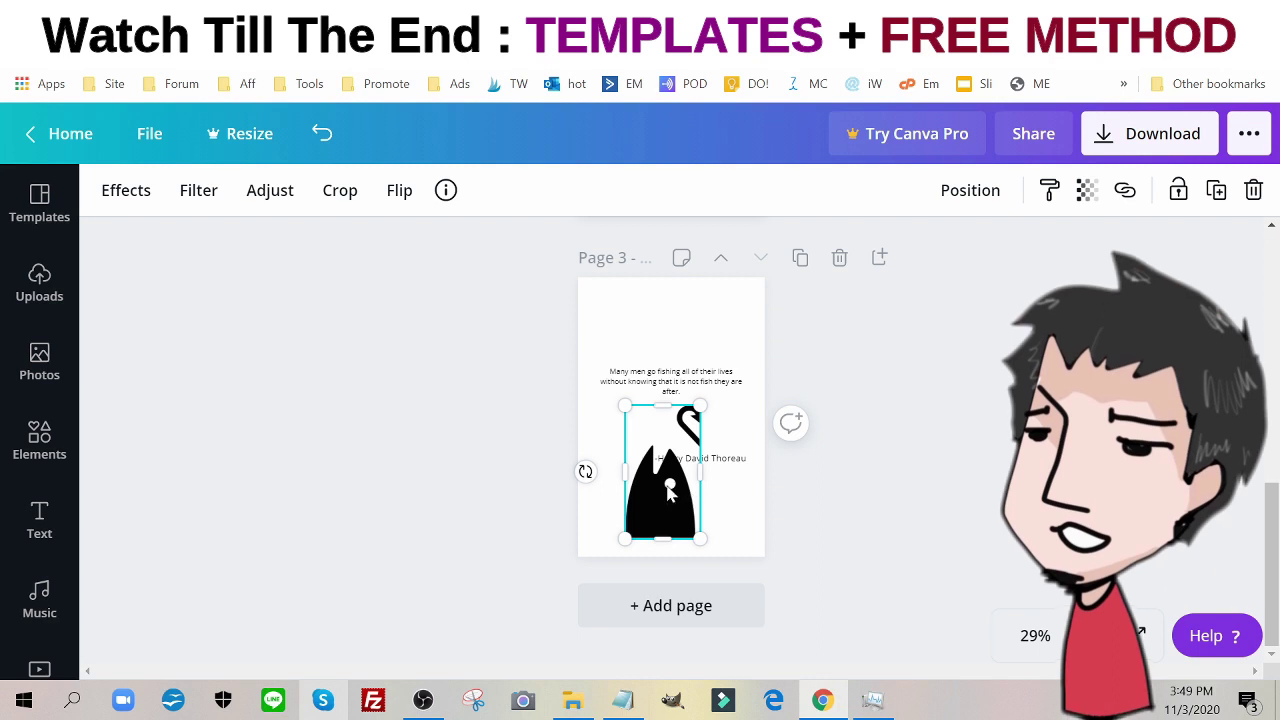
Place the author's name on page 3 centred between the quote and the fish, and crop the remaining hook piece off the image.
drag(669, 490, 666, 424)
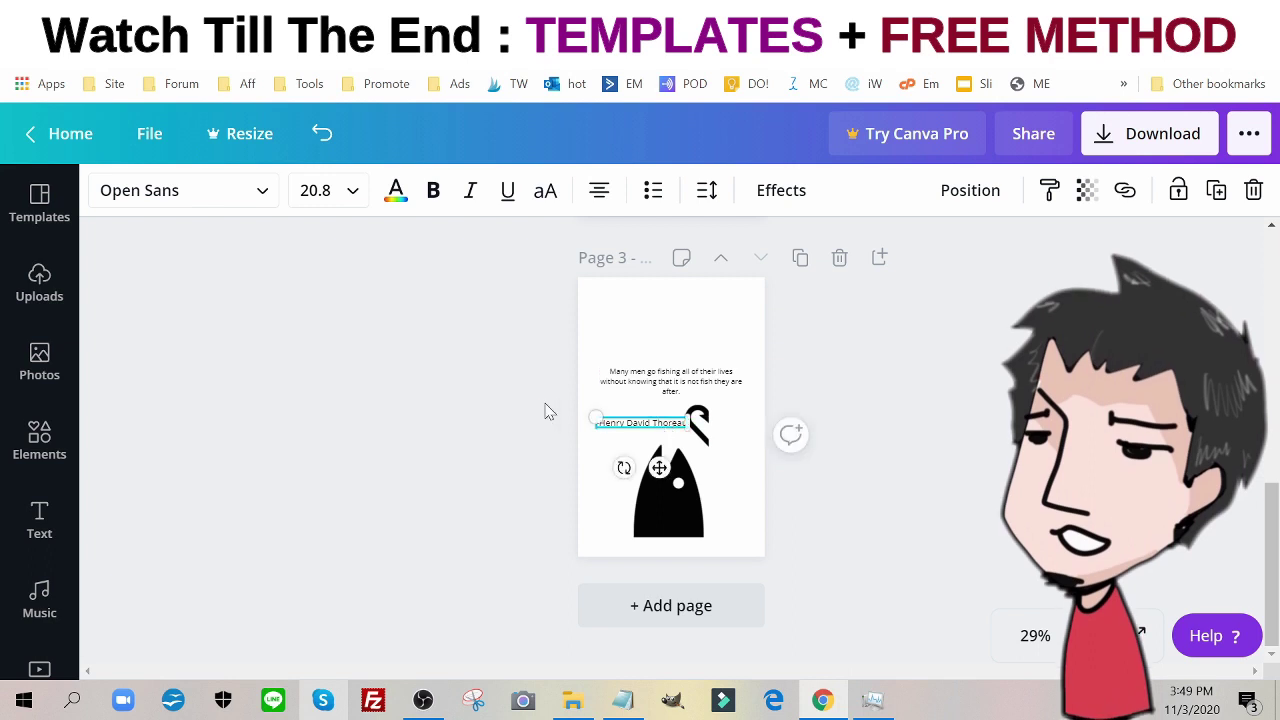
click(546, 410)
drag(675, 490, 680, 482)
drag(678, 405, 677, 487)
click(423, 399)
drag(634, 431, 663, 428)
click(570, 372)
Add a closing quotation mark to the quote on page 3.
click(665, 381)
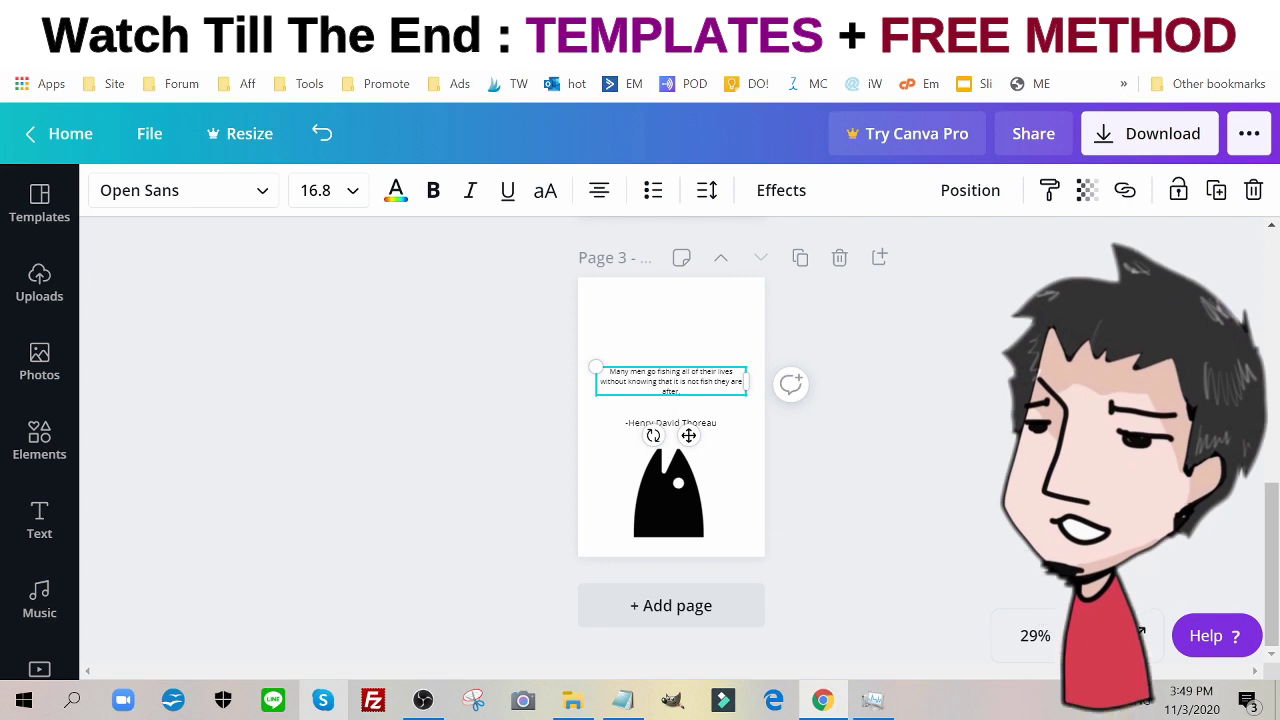
key(ctrl+z)
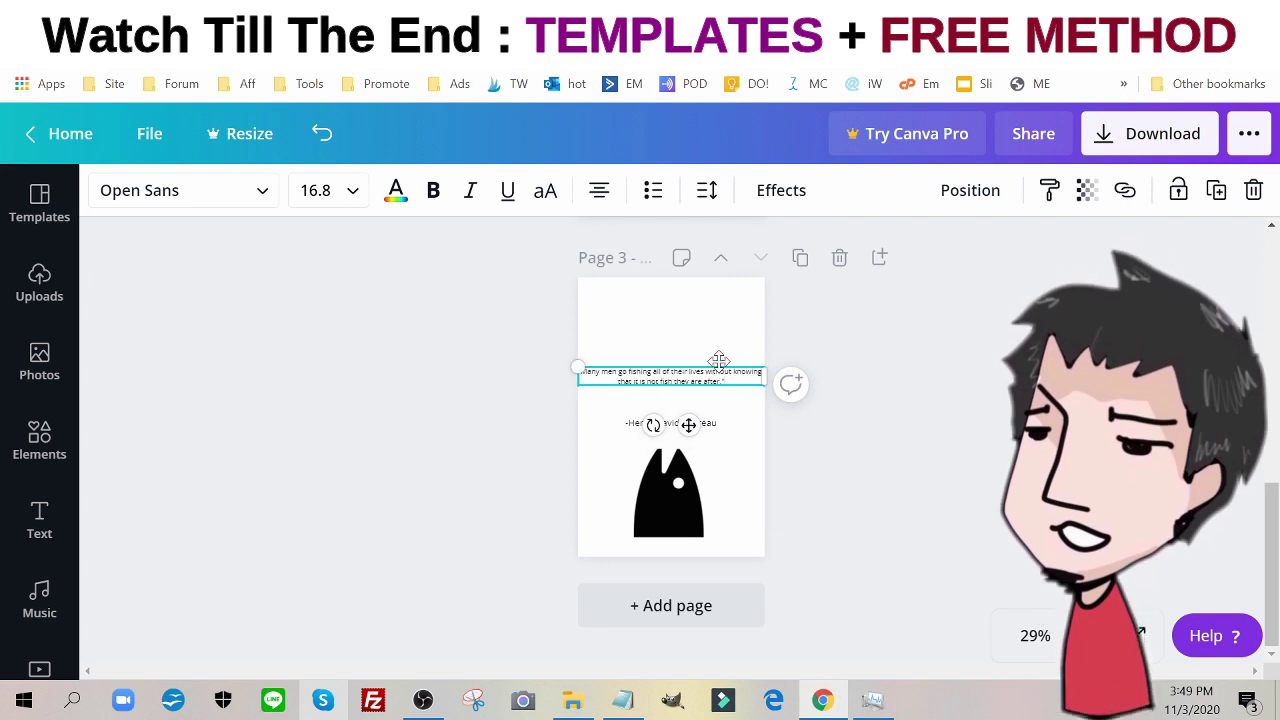
click(554, 371)
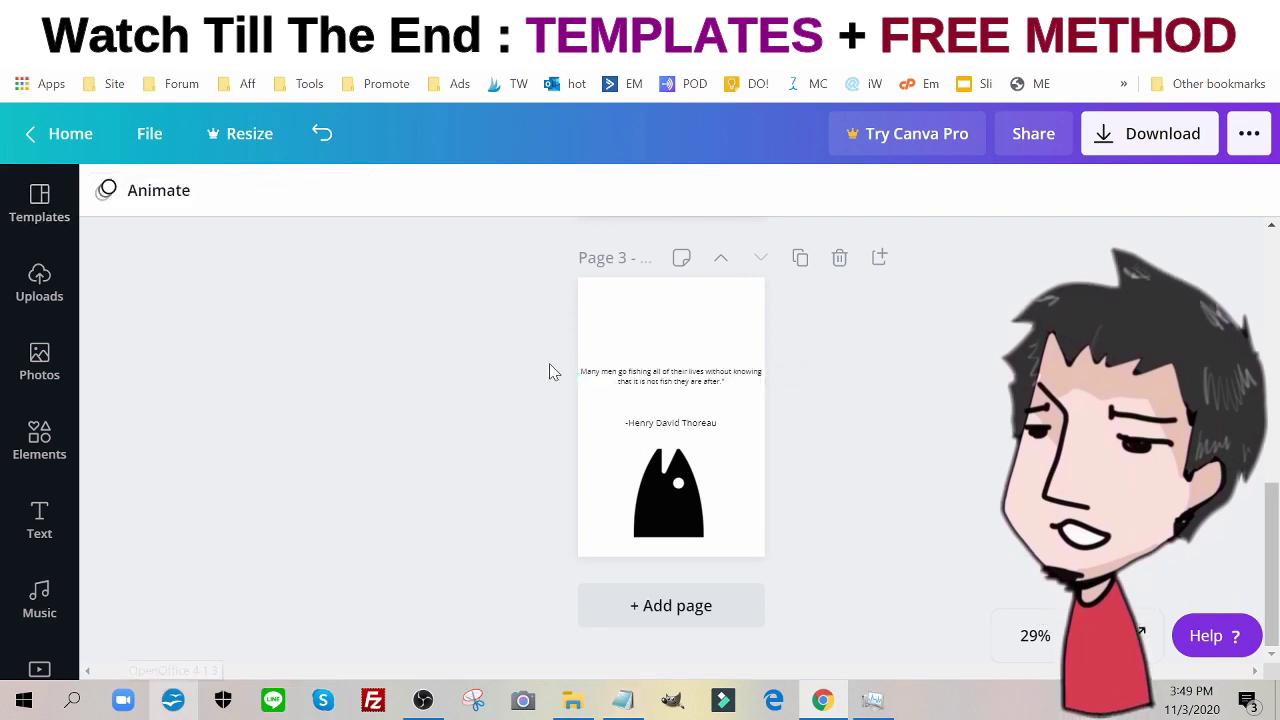
Set up a download of the design with PDF Print as the file type.
scroll(362, 248, up, 10)
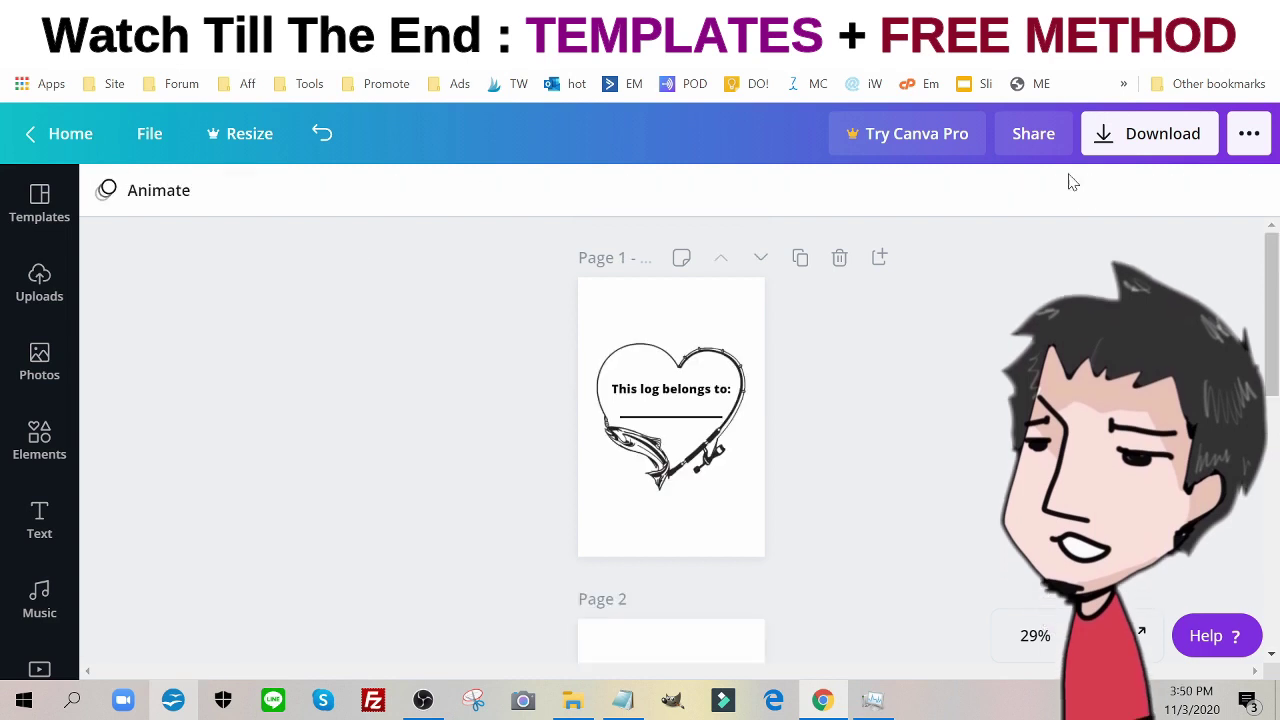
scroll(613, 499, down, 4)
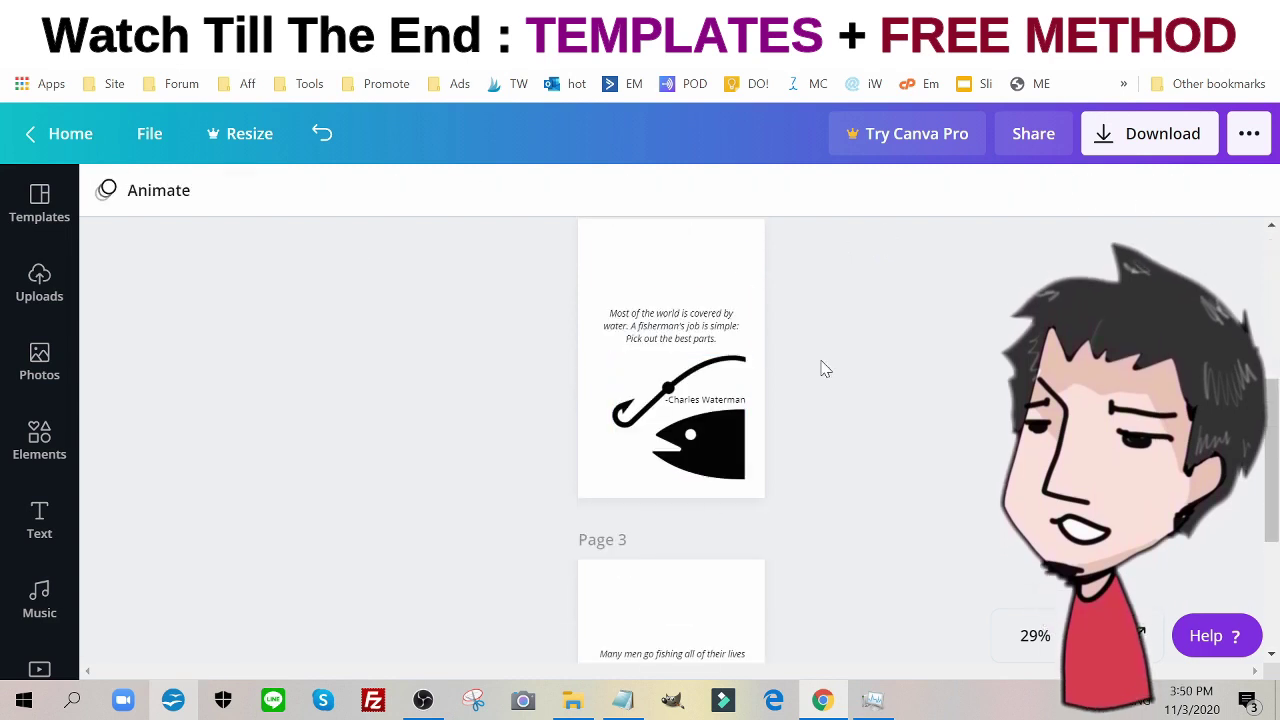
click(1249, 136)
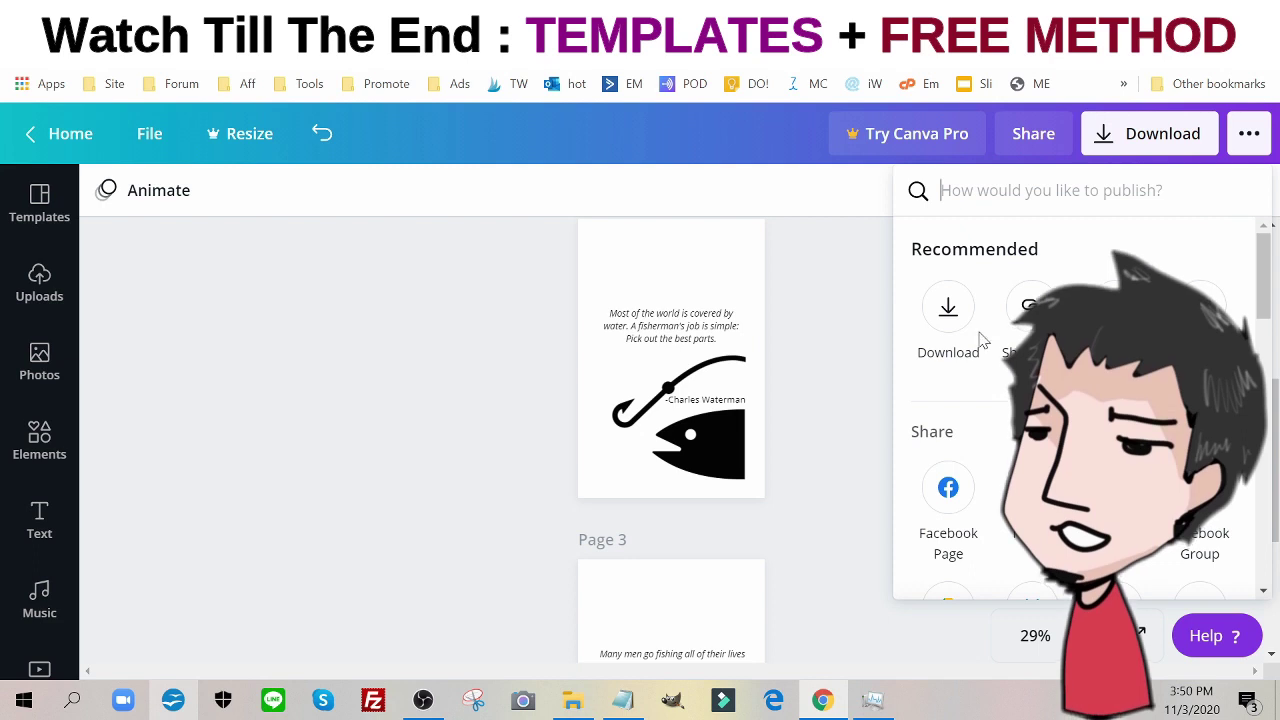
click(945, 310)
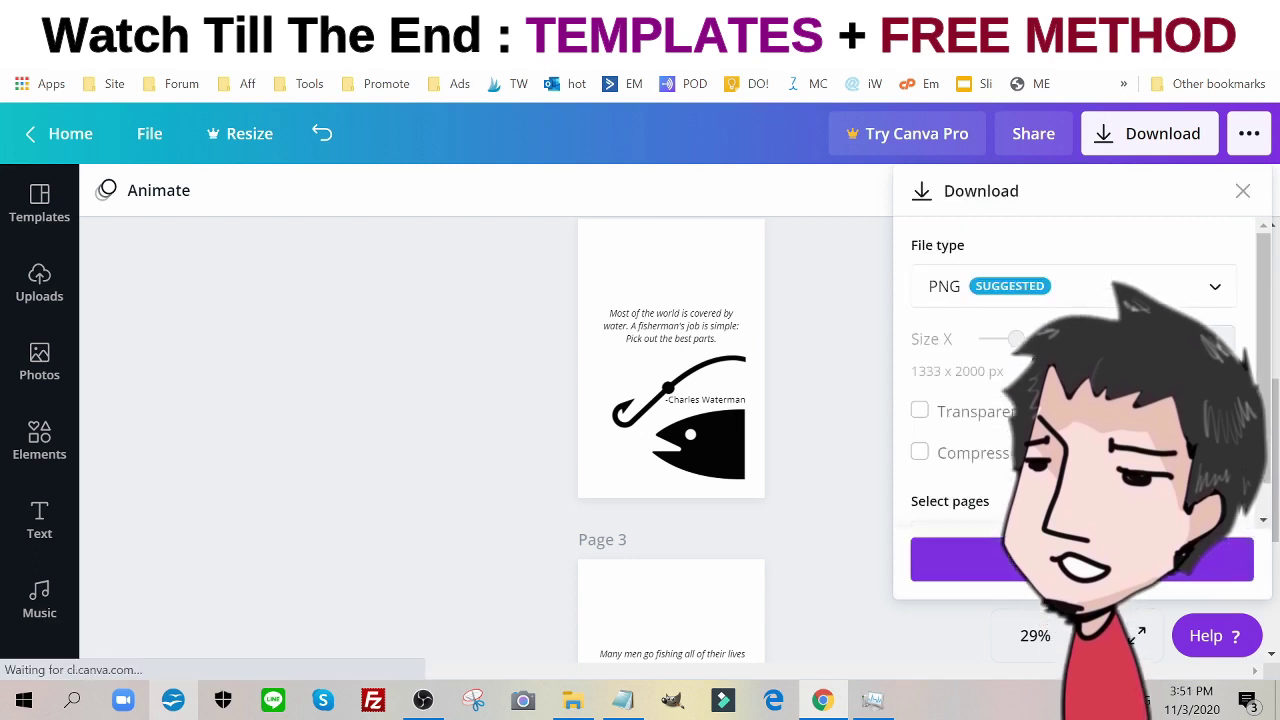
click(1063, 281)
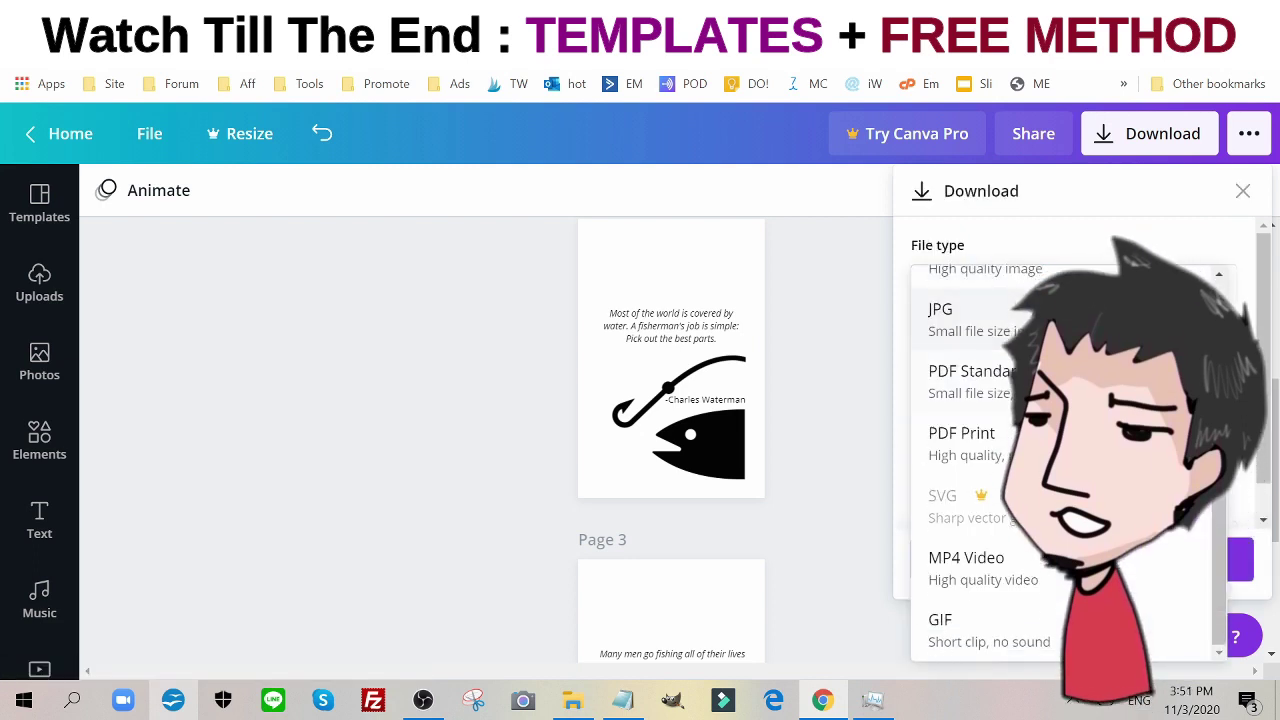
click(1005, 457)
Limit the download to pages 1 and 2, save the PDF, and dismiss the Canva Pro trial offer.
click(1040, 497)
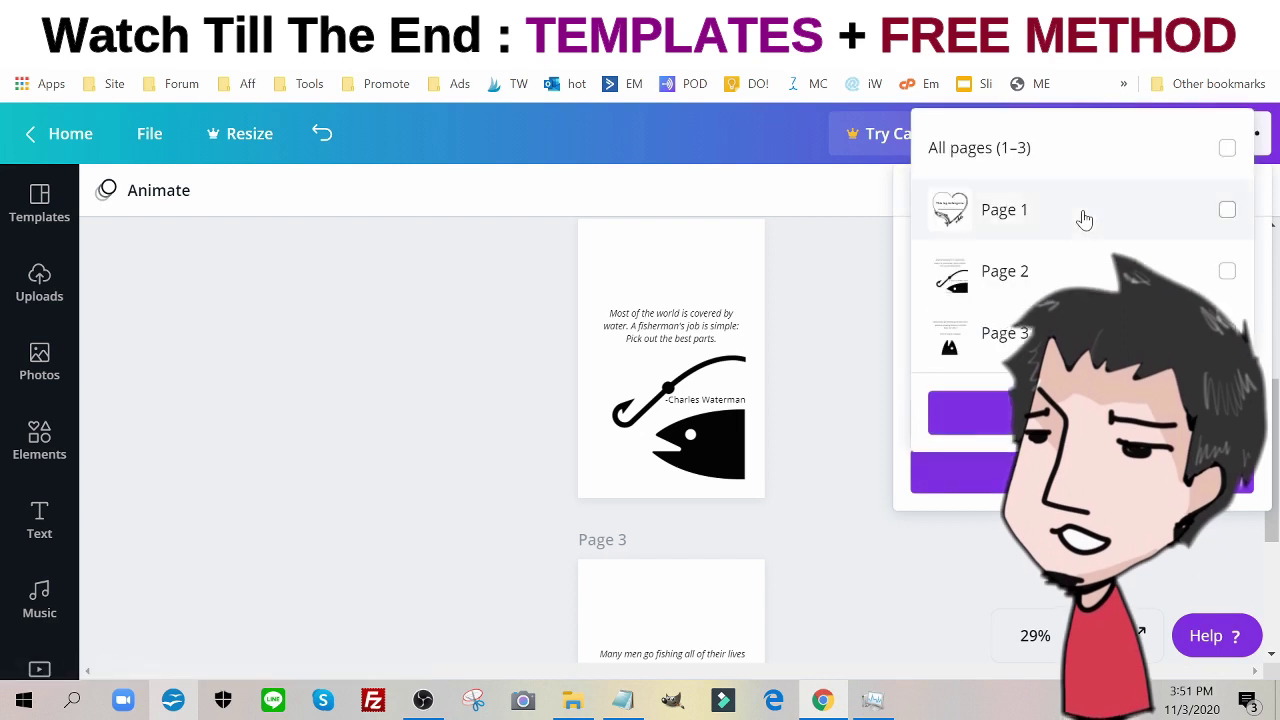
click(1227, 209)
click(1227, 333)
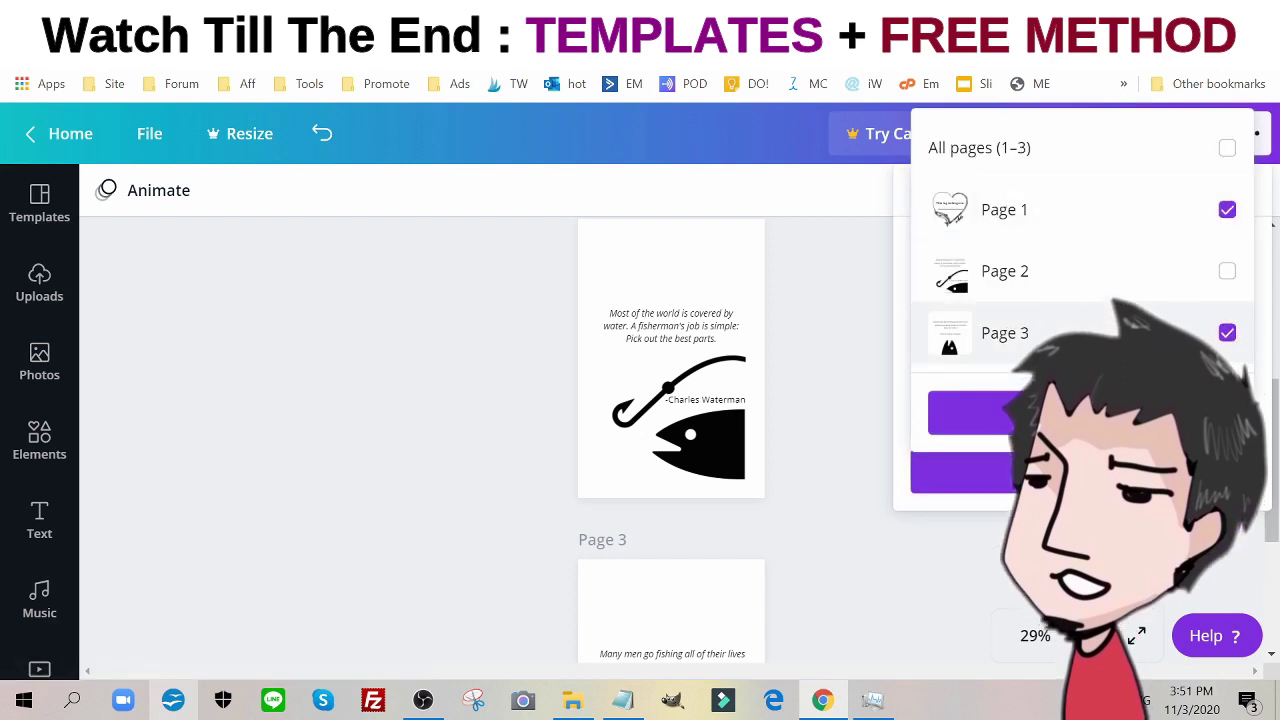
click(1227, 333)
click(1227, 271)
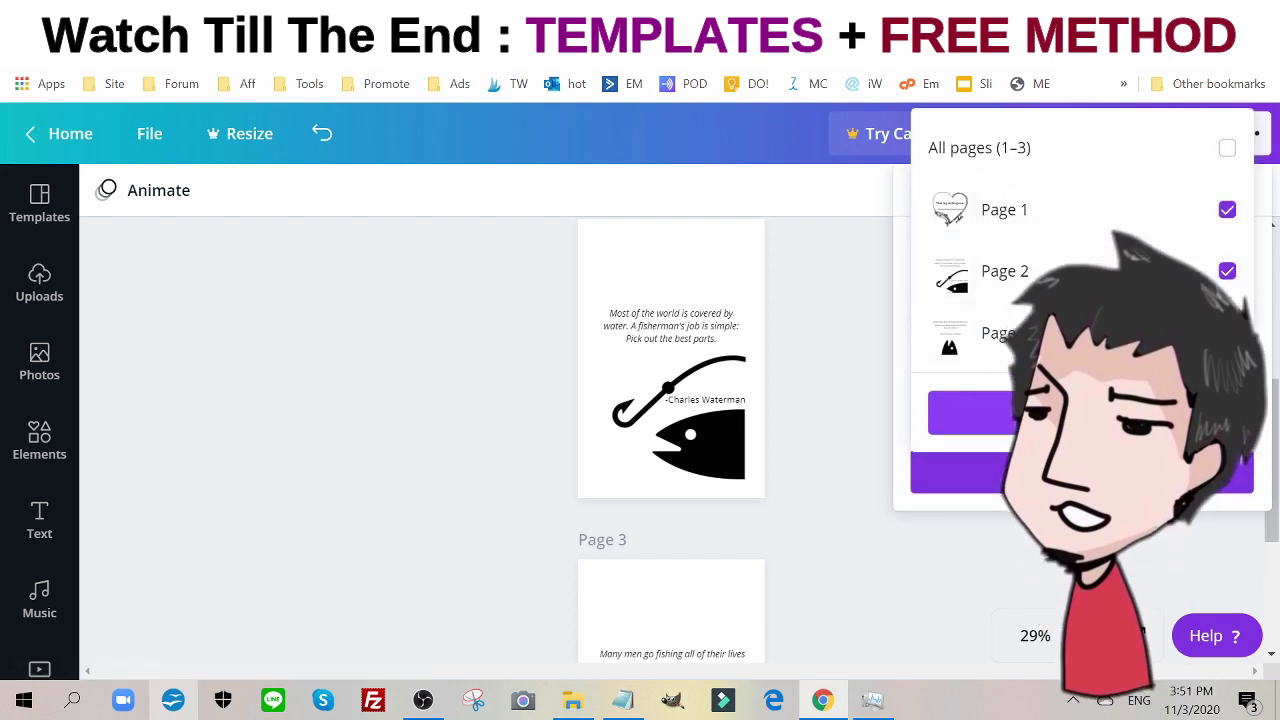
click(1080, 413)
click(1080, 472)
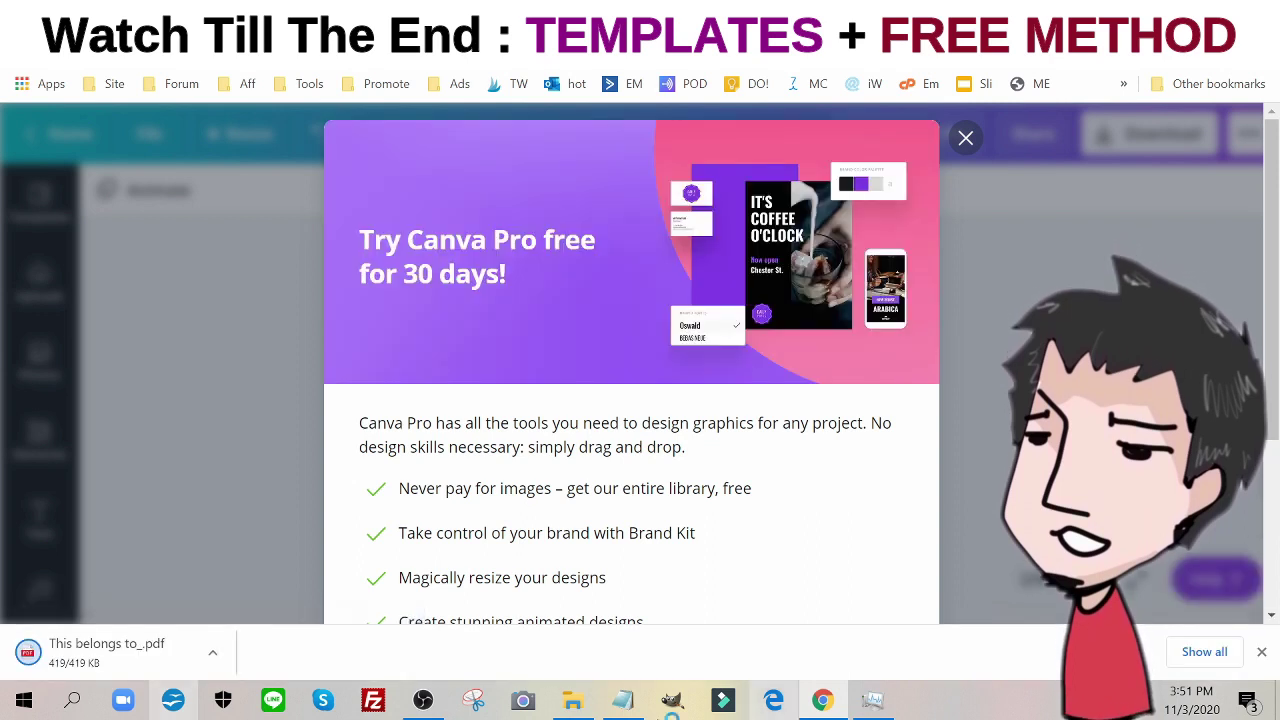
click(960, 141)
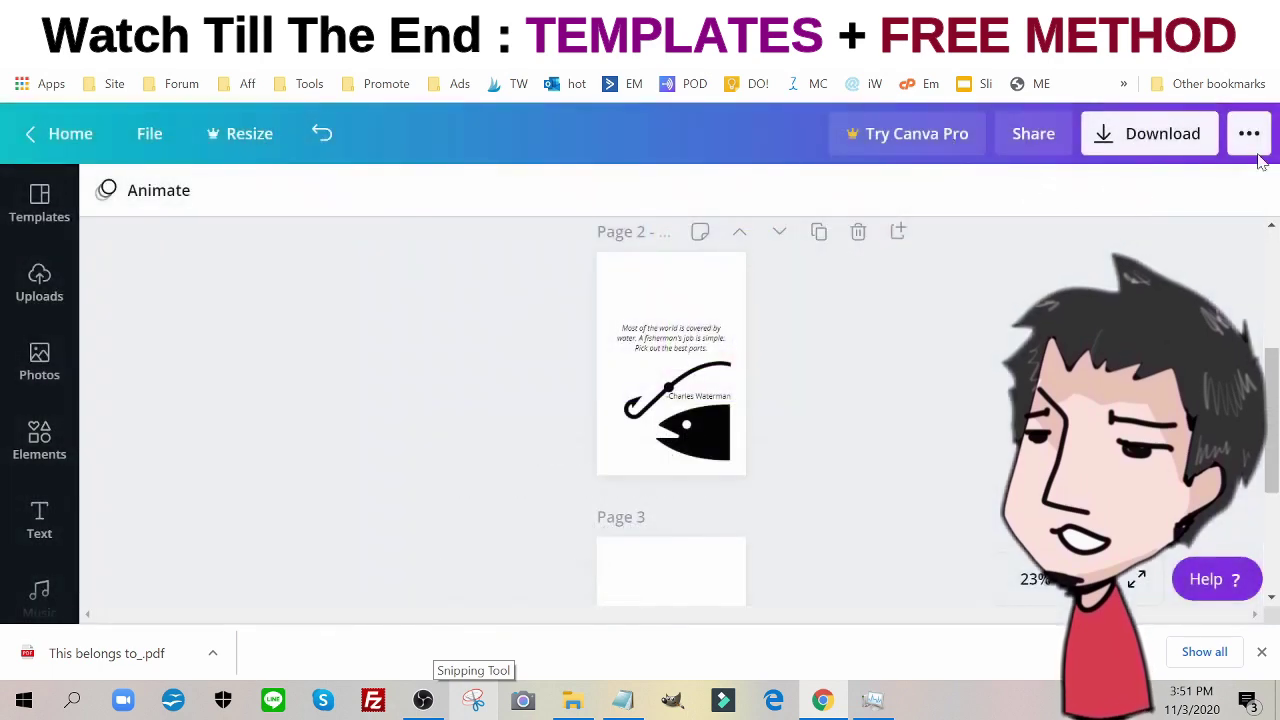
Download only page 3 as a separate PDF Print file and dismiss the trial offer.
click(1250, 133)
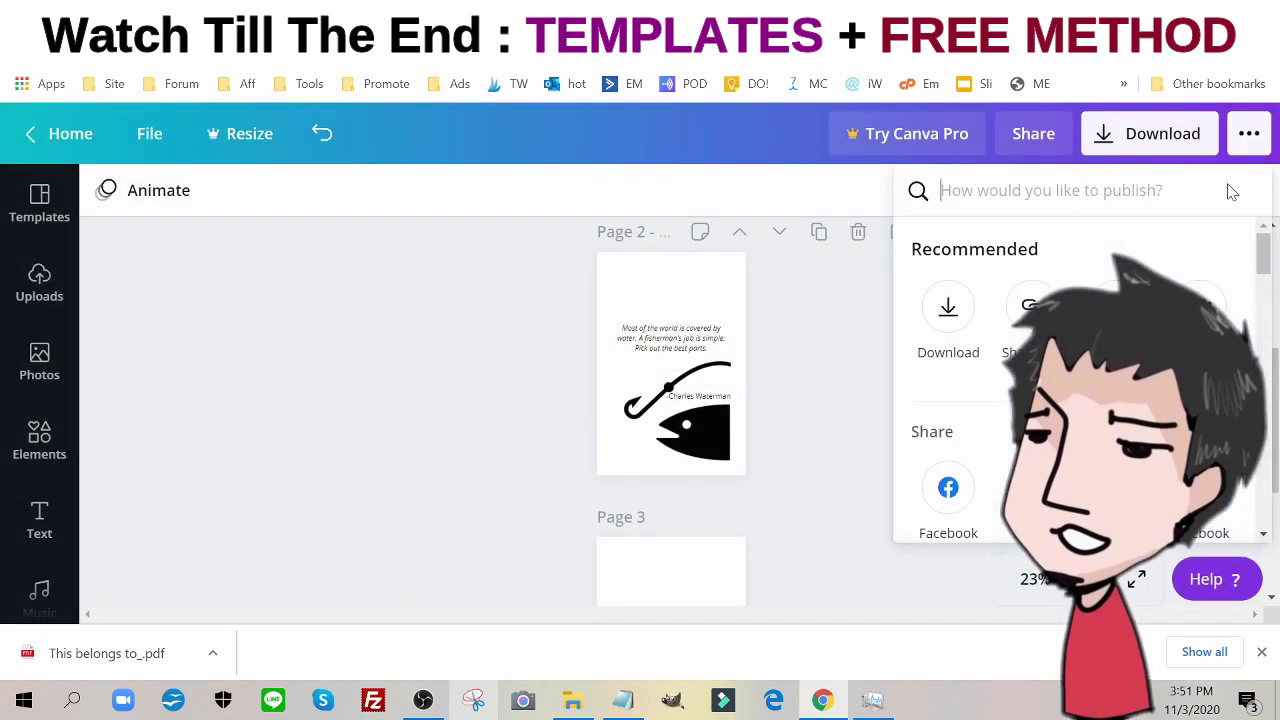
click(930, 322)
click(1150, 290)
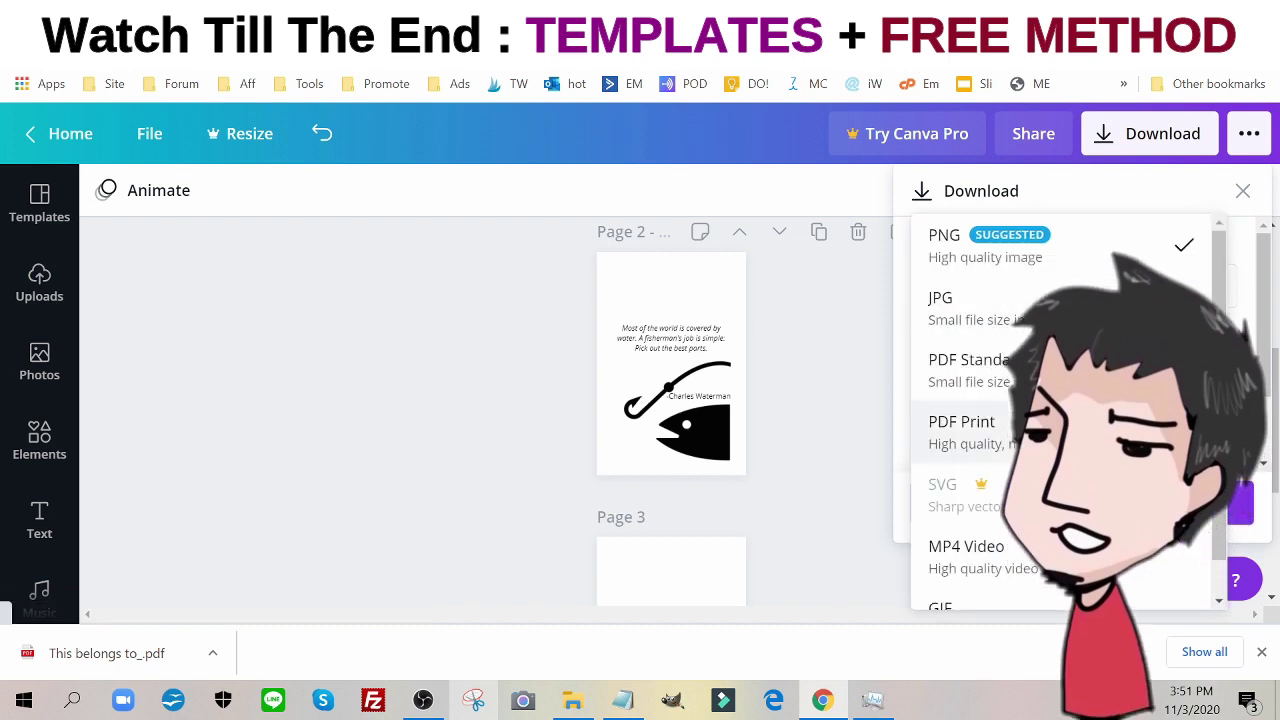
click(960, 420)
click(985, 331)
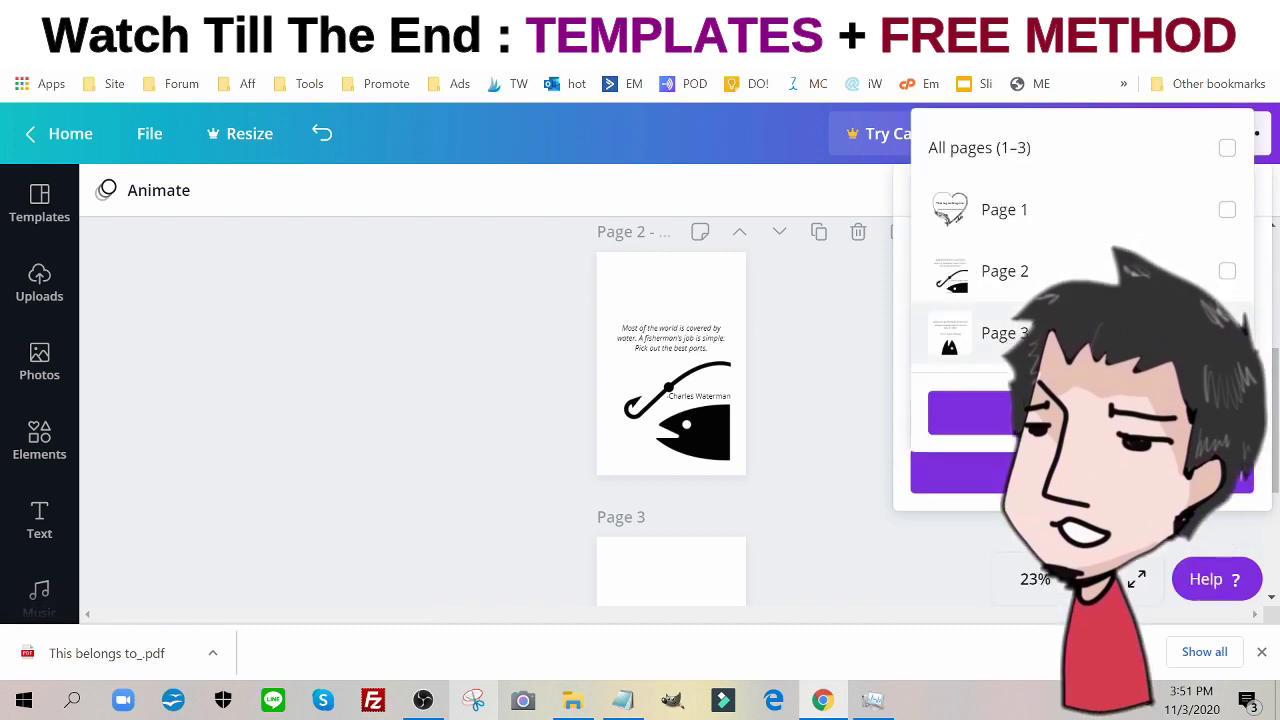
click(1000, 409)
click(935, 472)
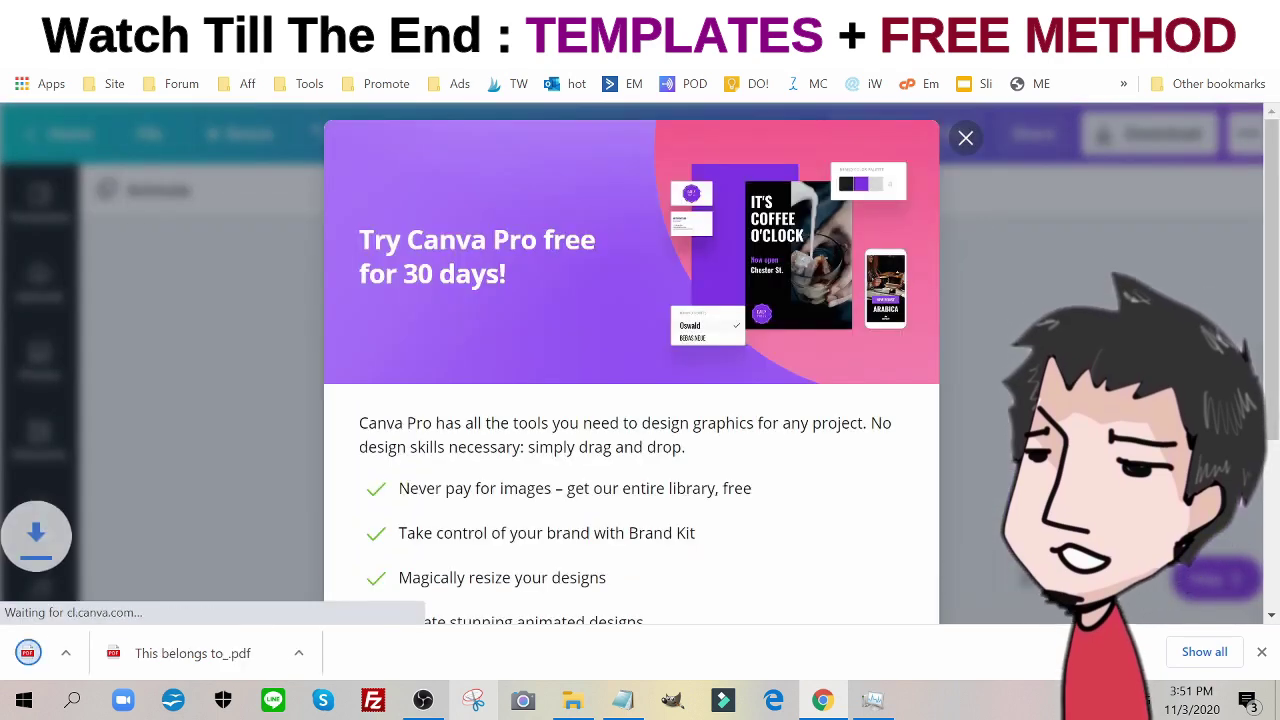
click(975, 152)
Open combinepdf.com in a new browser tab, close the downloads bar and go to the Combine PDF upload area.
click(645, 76)
click(350, 50)
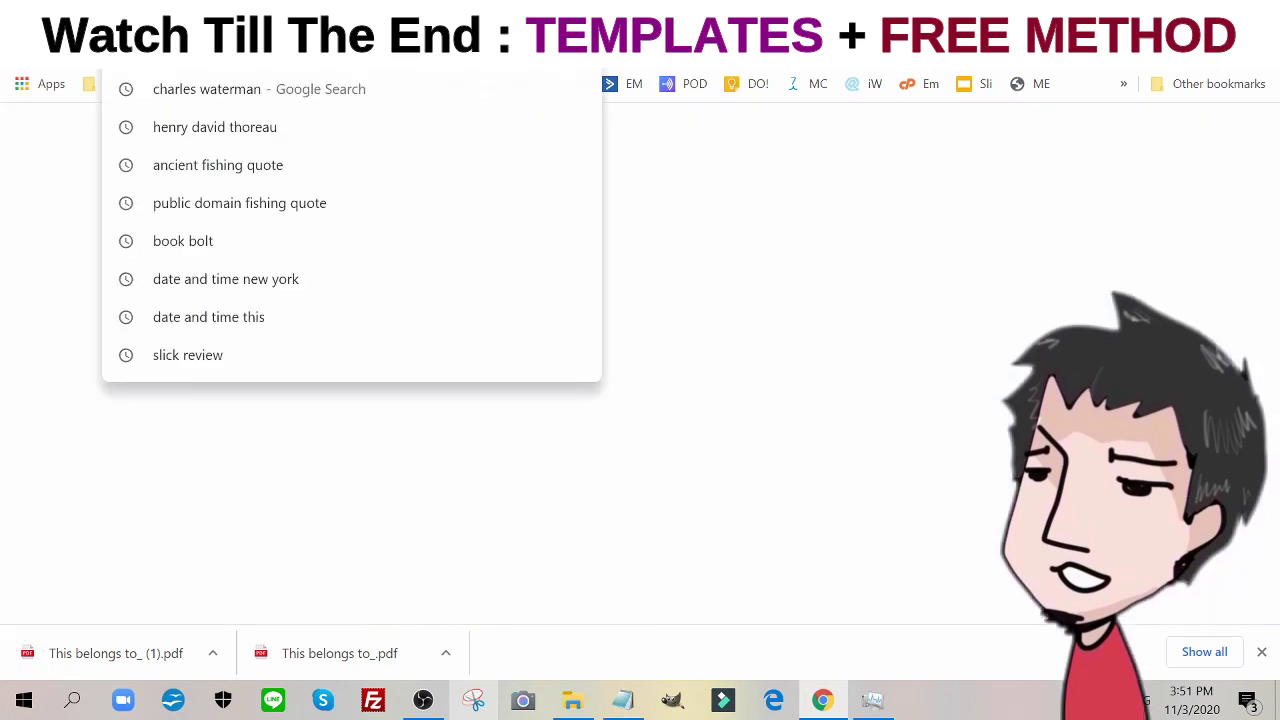
text(combine)
key(Escape)
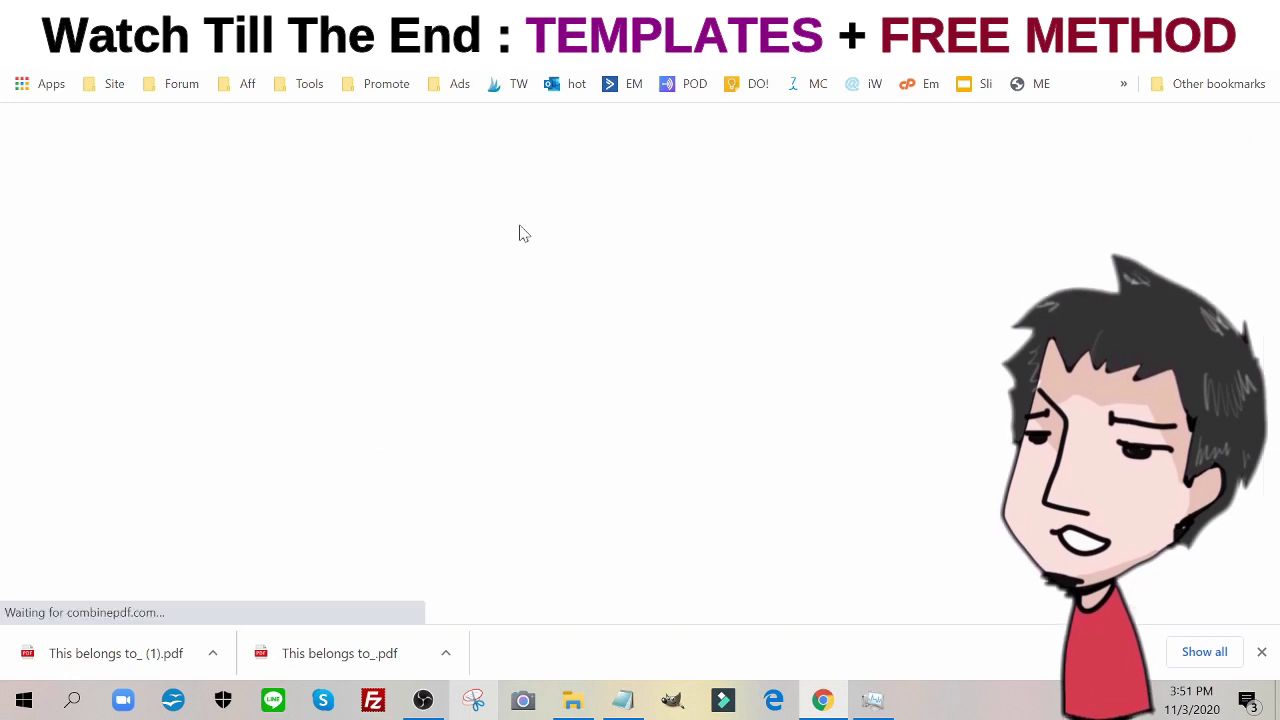
click(1262, 652)
scroll(674, 423, down, 3)
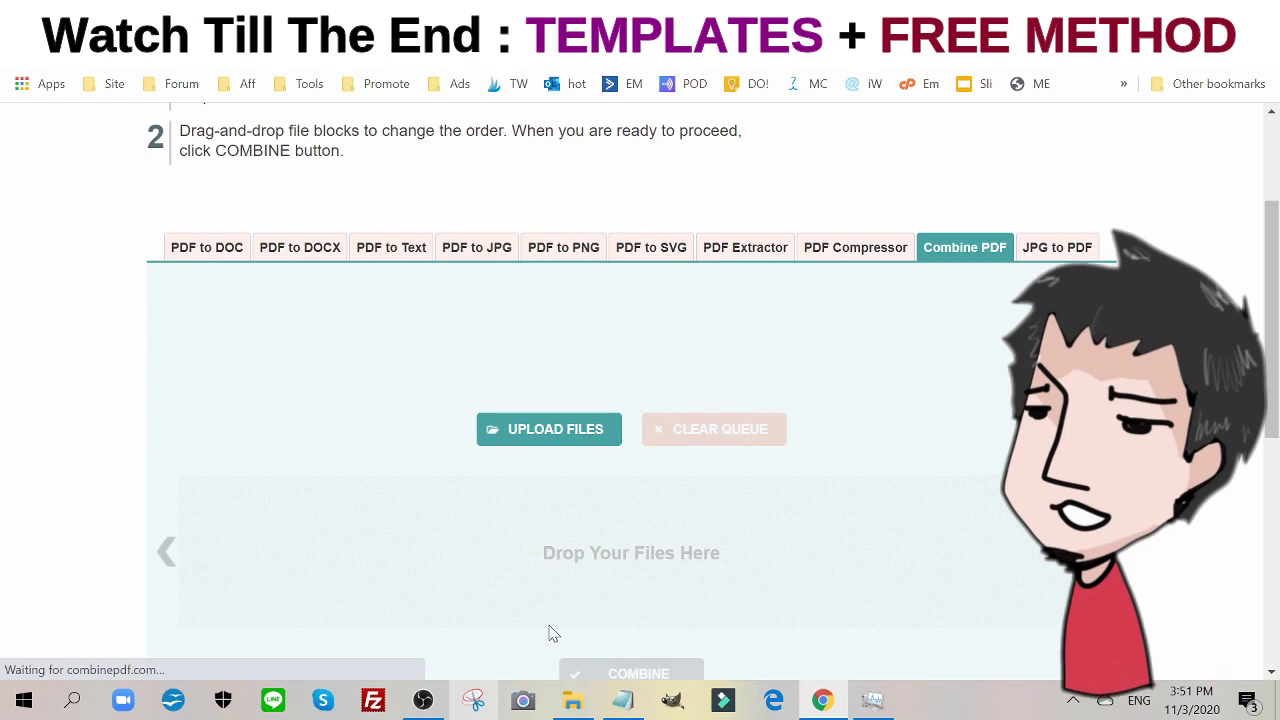
scroll(555, 633, down, 1)
Add "This belongs to_.pdf" from the Downloads folder as the first file in the combine queue.
click(573, 700)
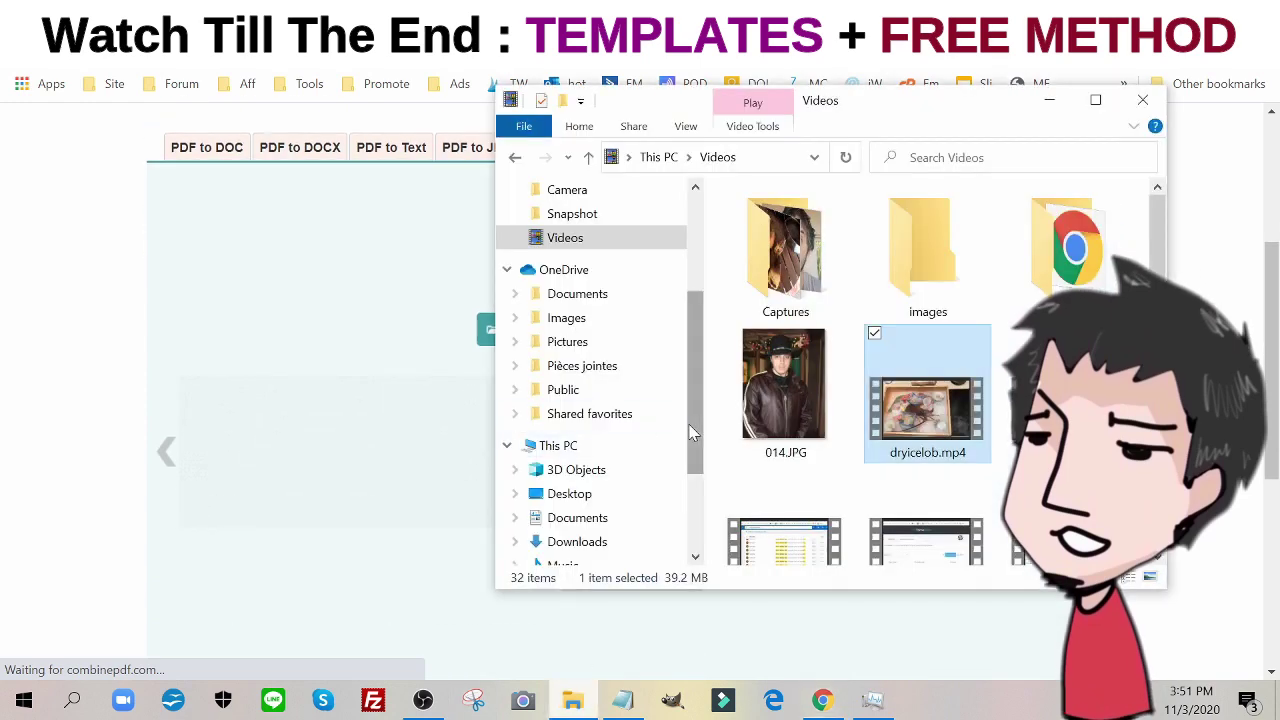
scroll(634, 277, up, 3)
click(634, 277)
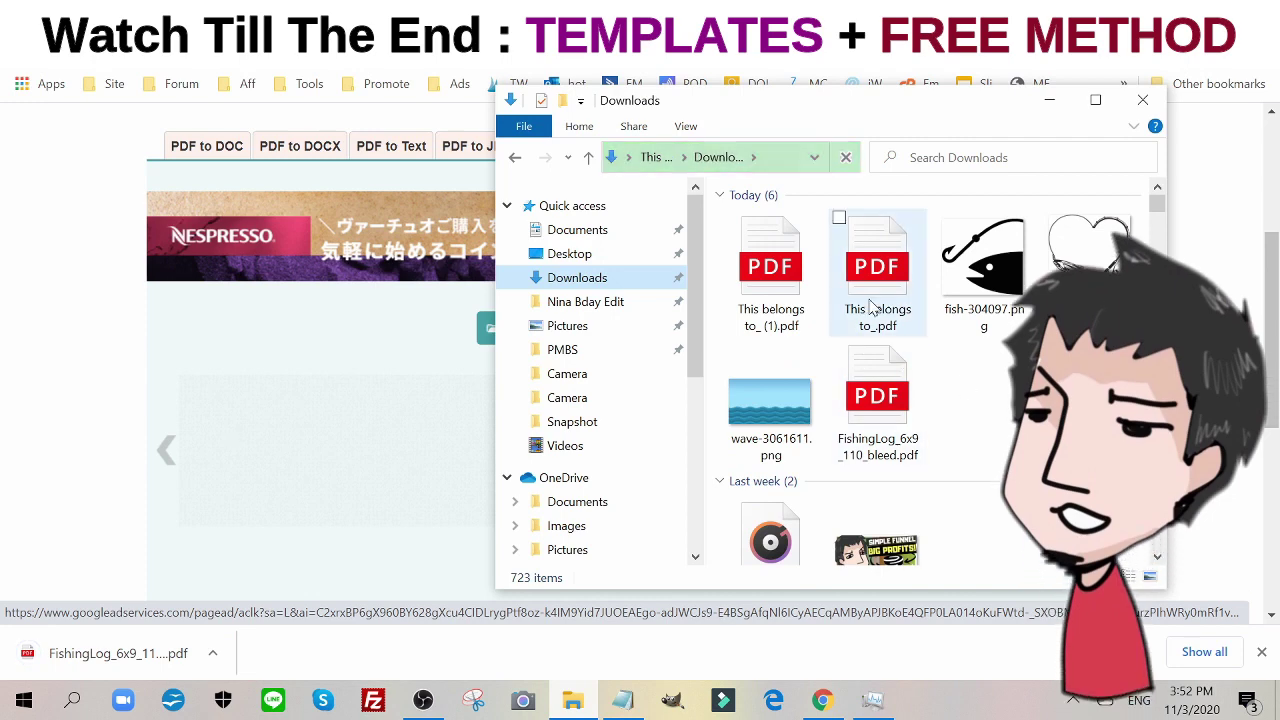
drag(870, 302, 351, 500)
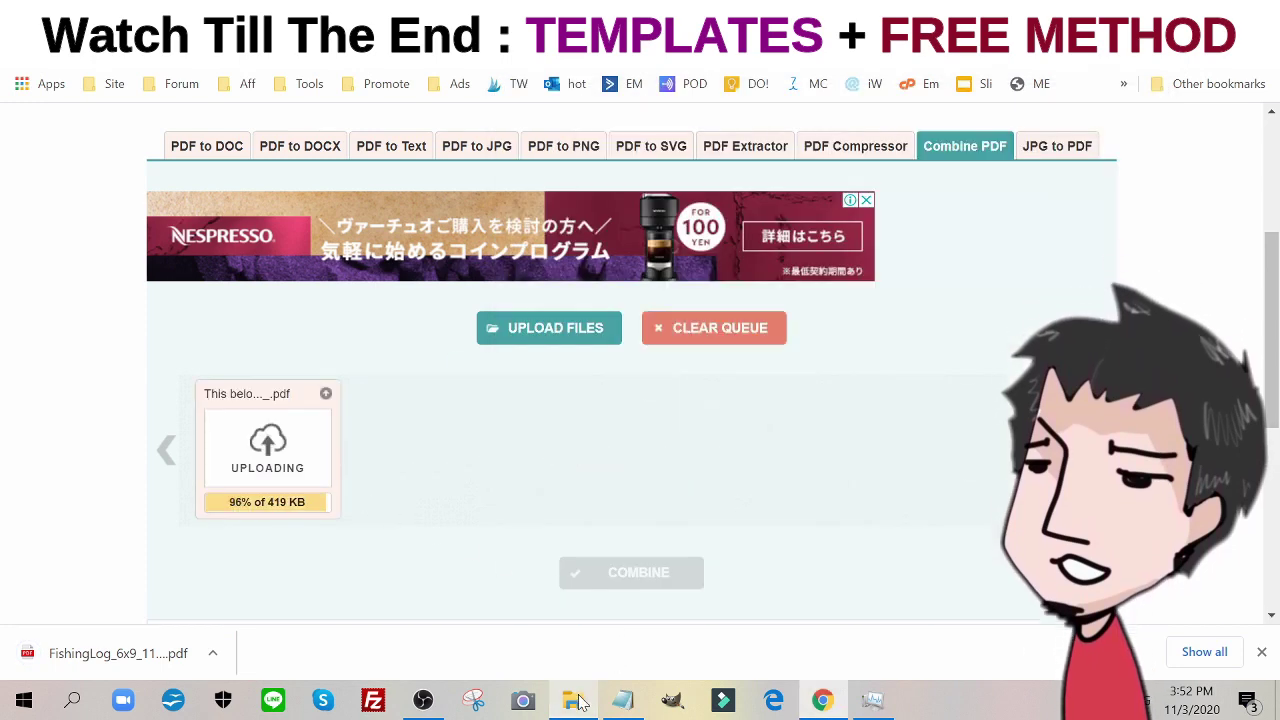
Add "FishingLog_6x9_110_bleed.pdf" from the Downloads folder as the second file in the combine queue.
click(576, 701)
click(880, 420)
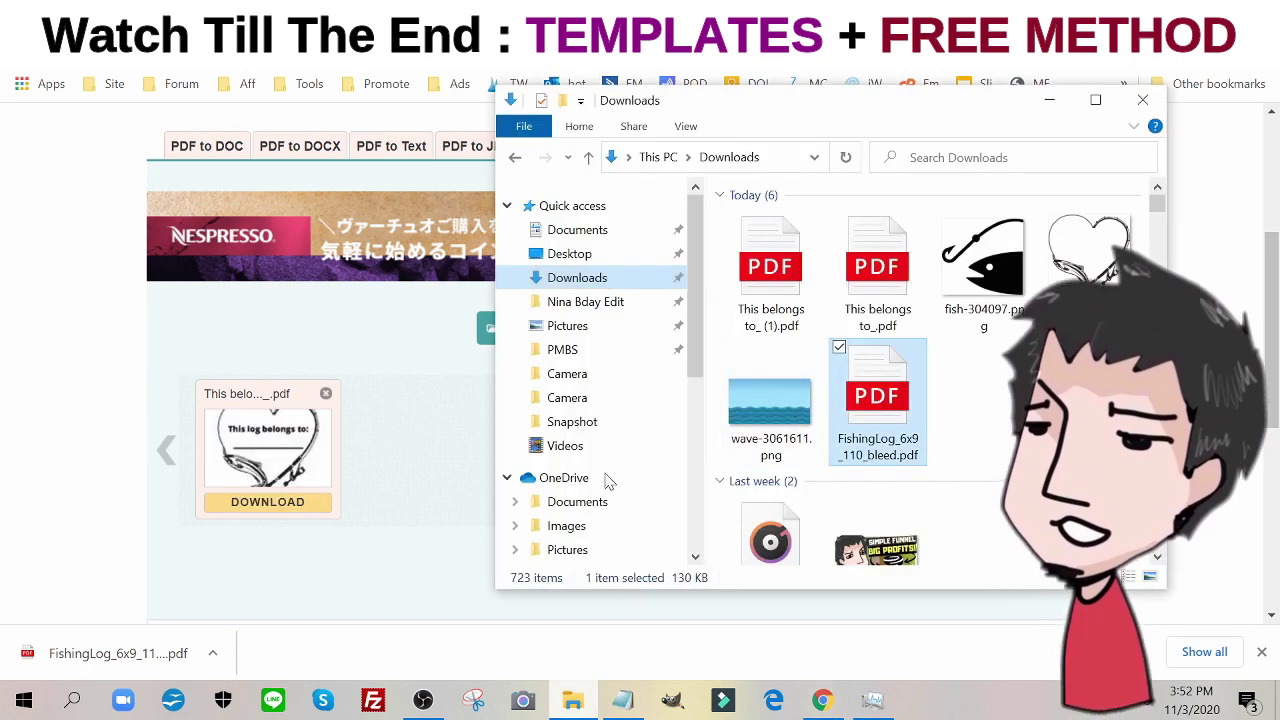
drag(396, 497, 391, 474)
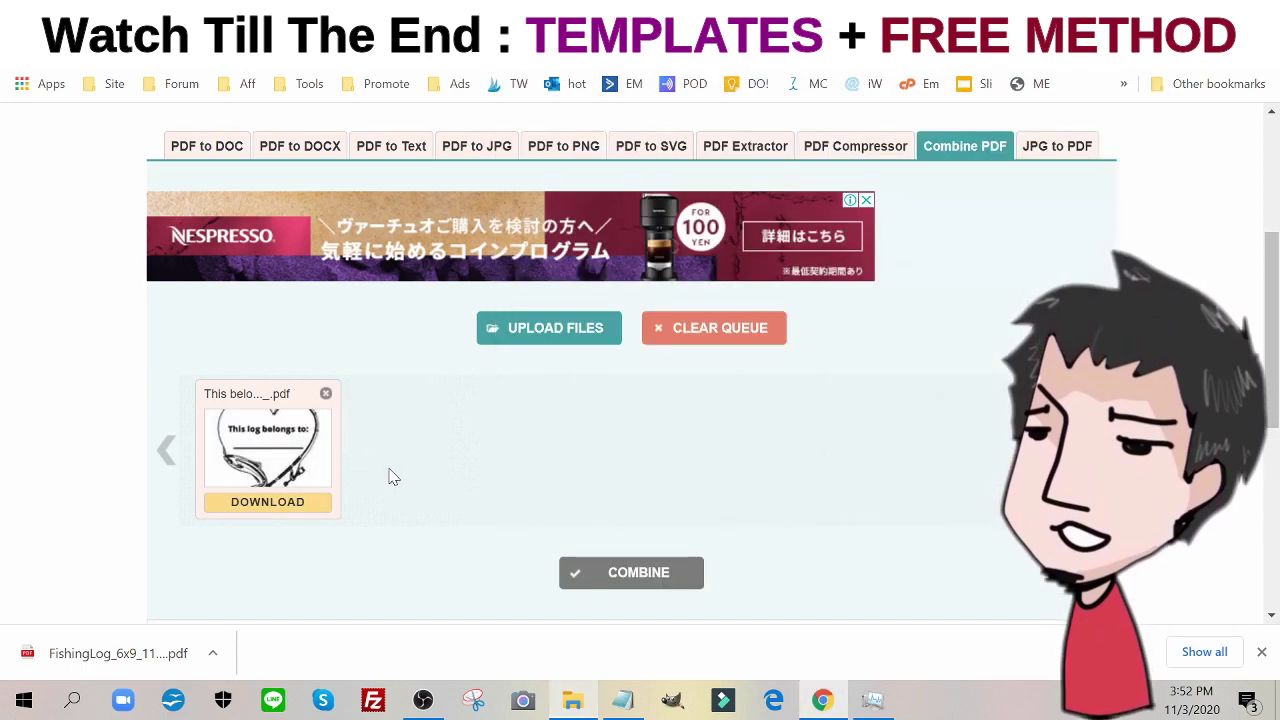
Add "This belongs to_ (1).pdf" as the last file in the queue and combine the three PDFs.
click(572, 700)
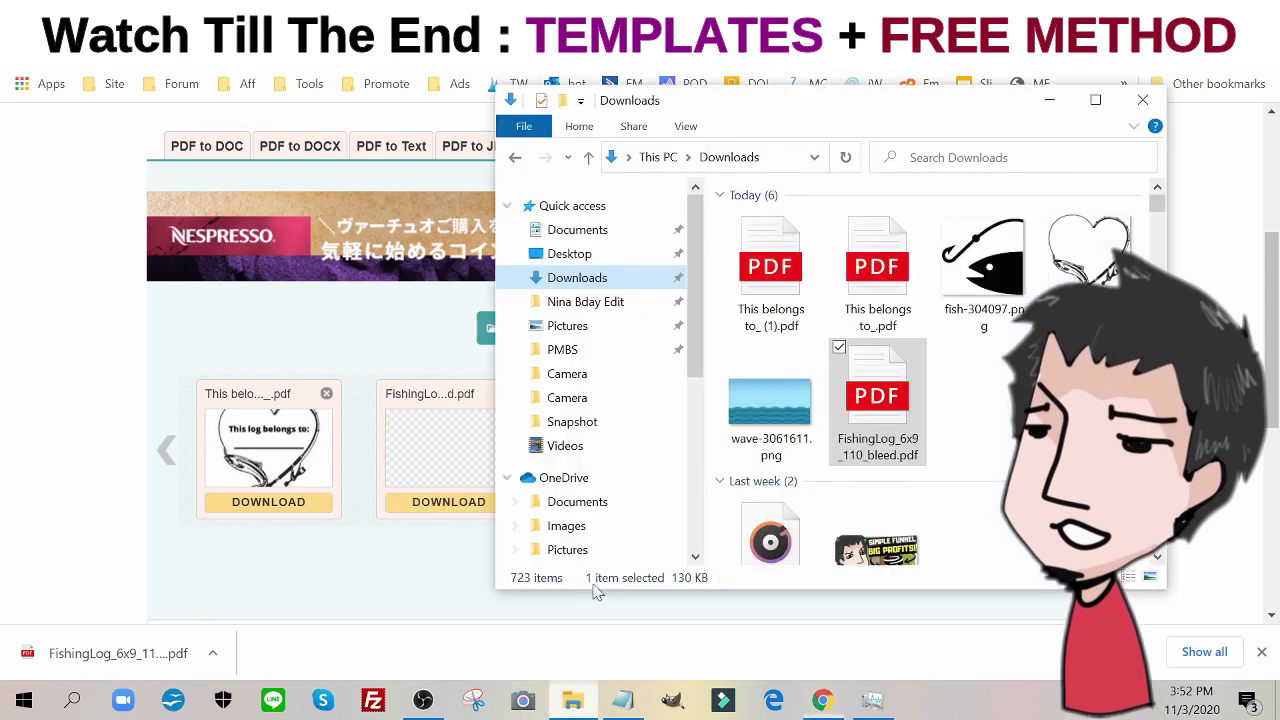
drag(770, 265, 445, 455)
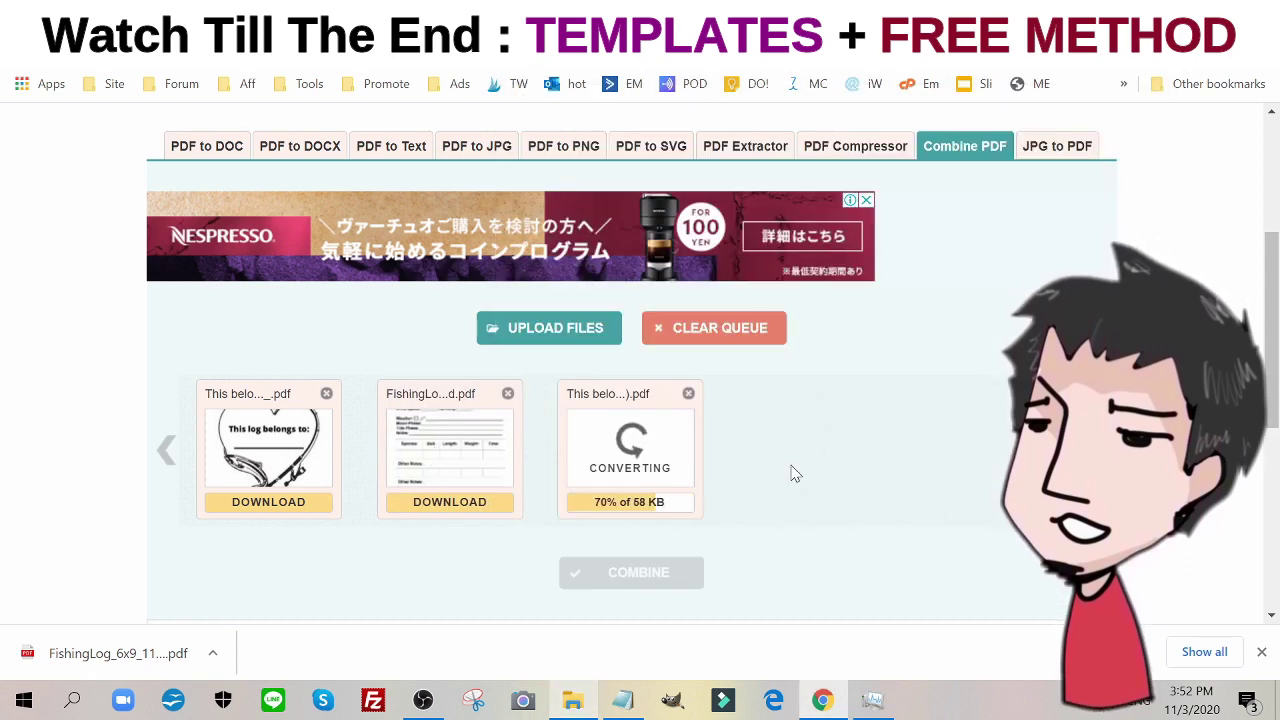
click(616, 590)
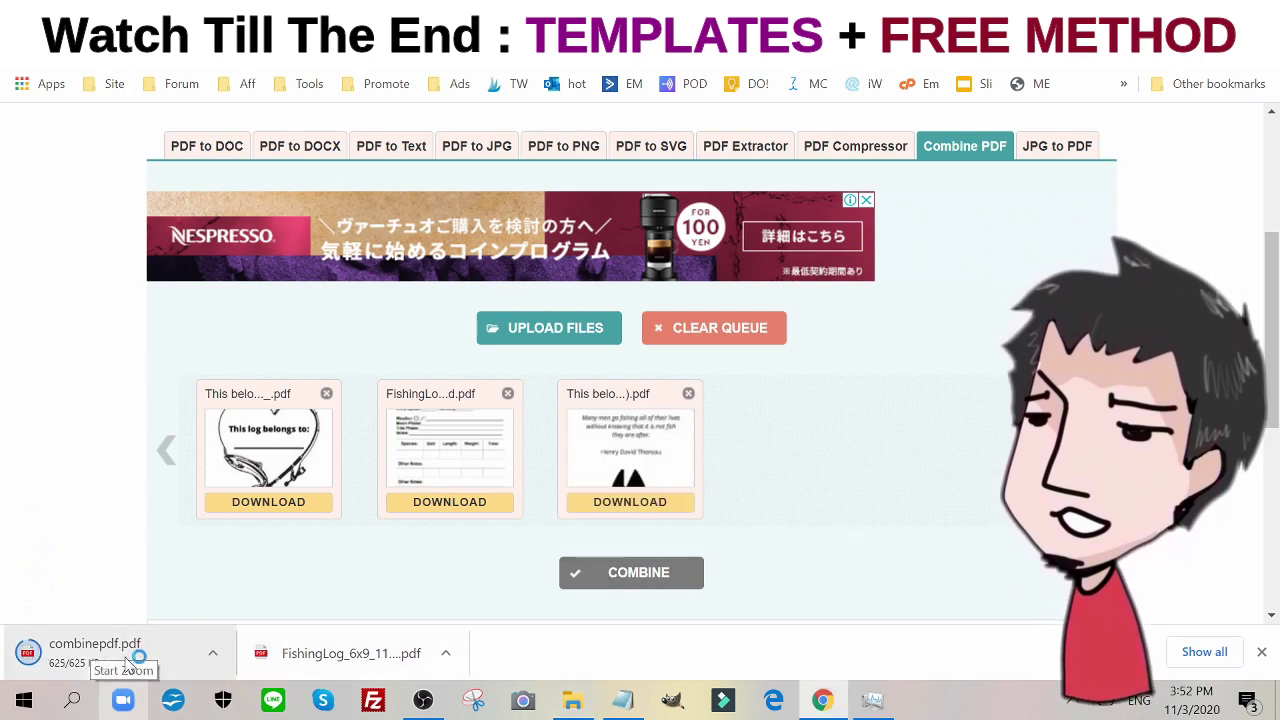
Open combinepdf.pdf and check the order of its opening pages, log pages and closing quote page.
click(148, 660)
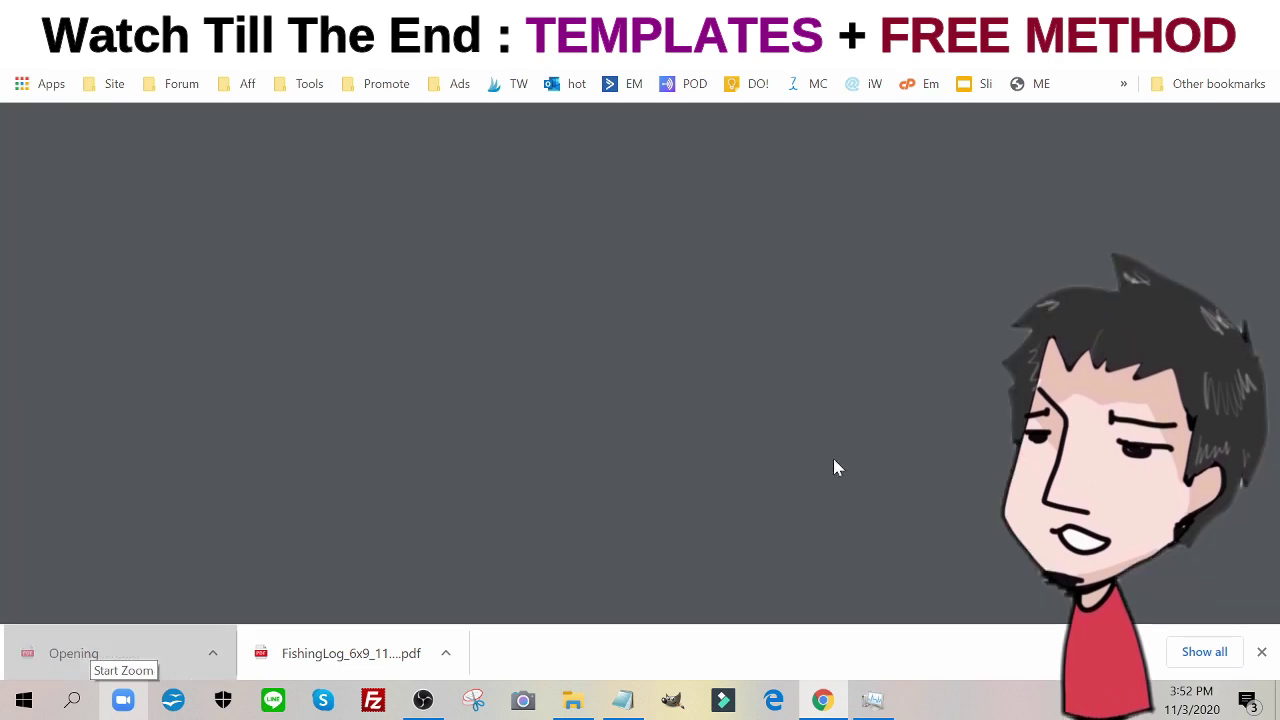
scroll(717, 351, down, 10)
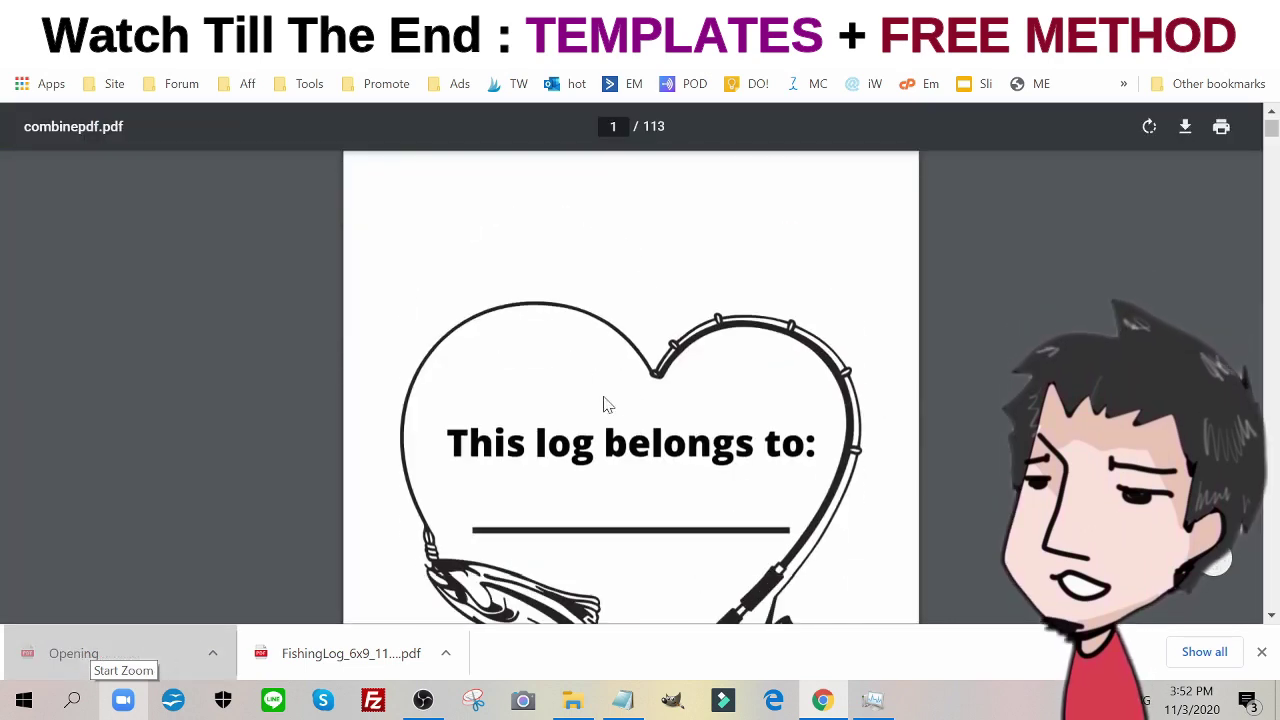
scroll(745, 345, down, 1)
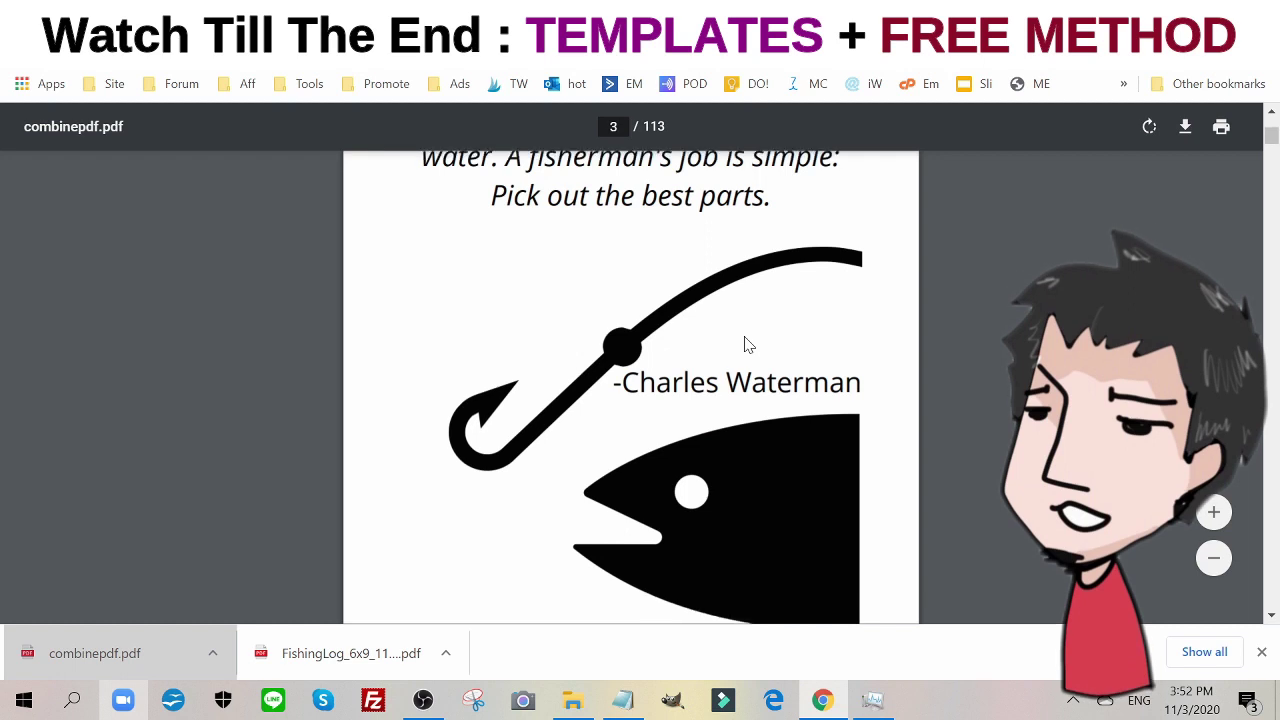
scroll(745, 345, down, 15)
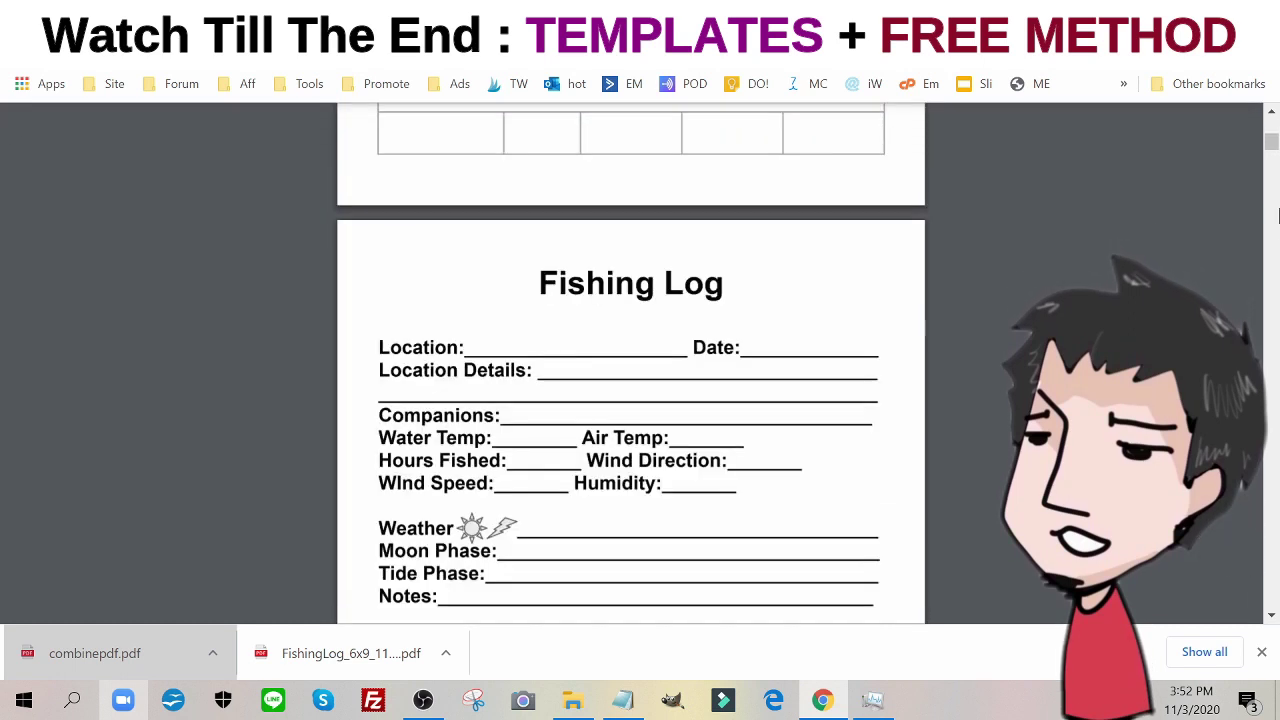
drag(1272, 148, 1272, 592)
scroll(566, 314, up, 5)
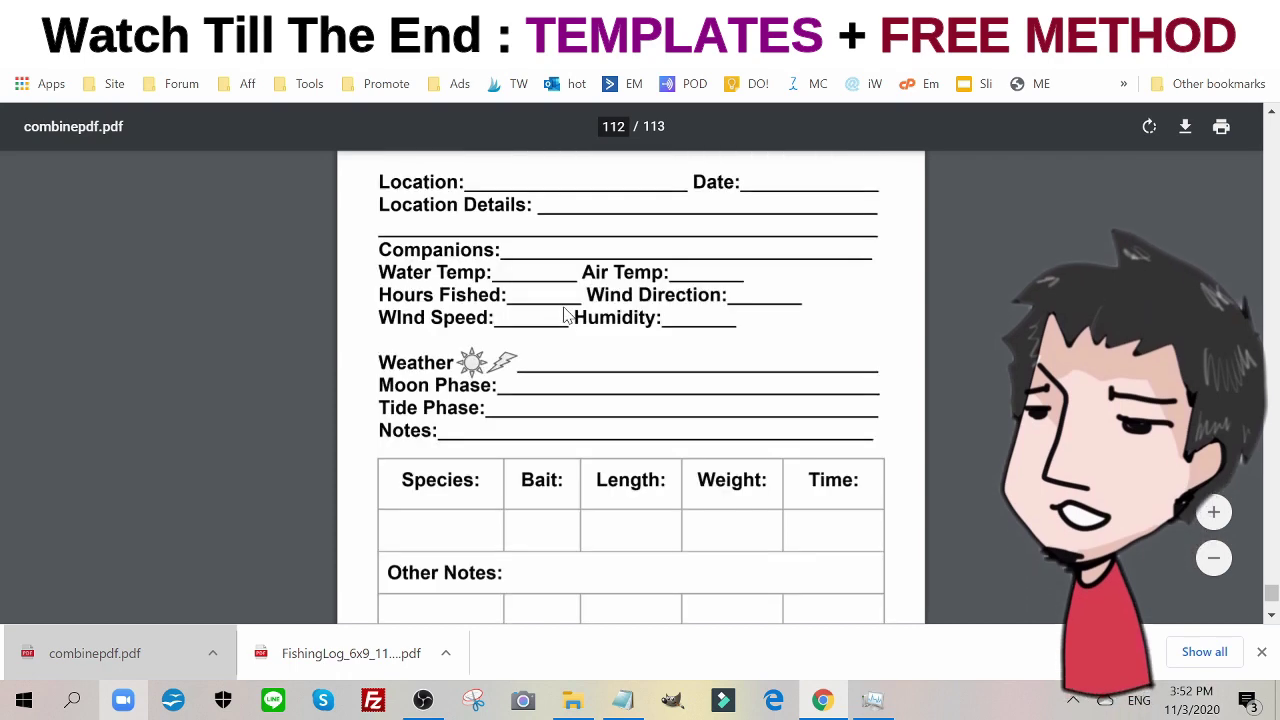
scroll(733, 326, down, 1)
scroll(733, 326, down, 10)
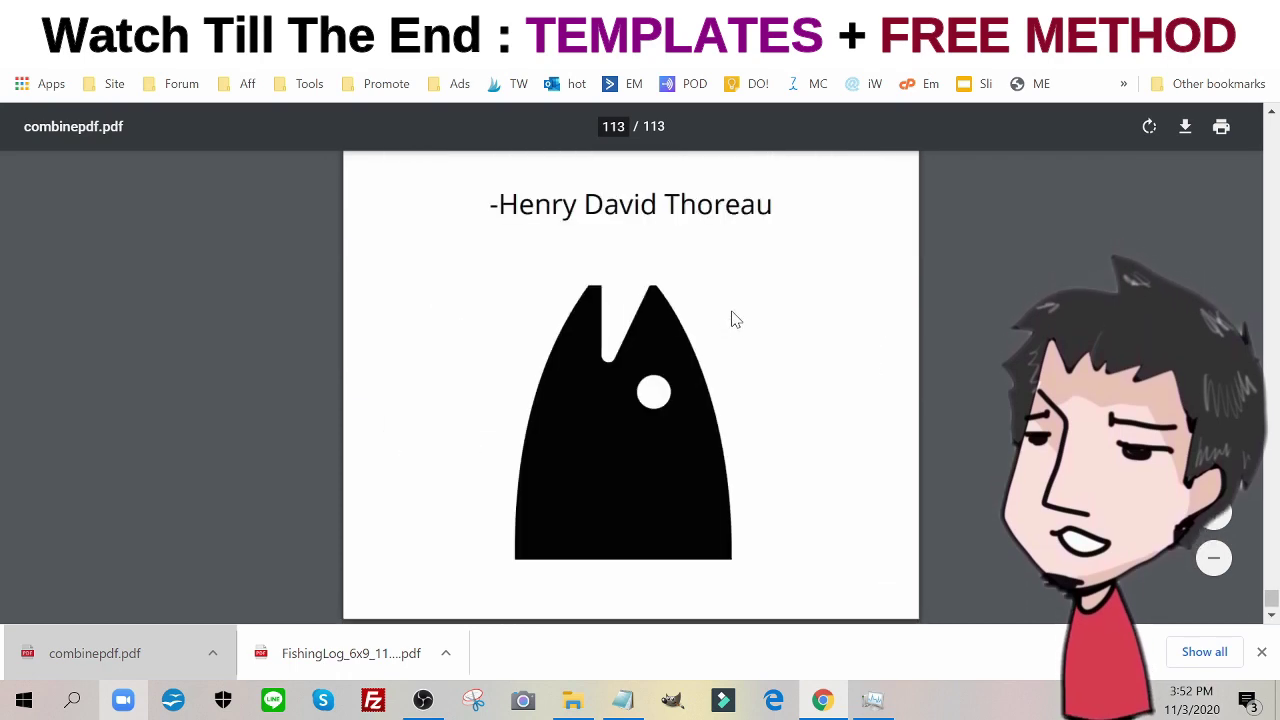
scroll(735, 320, up, 4)
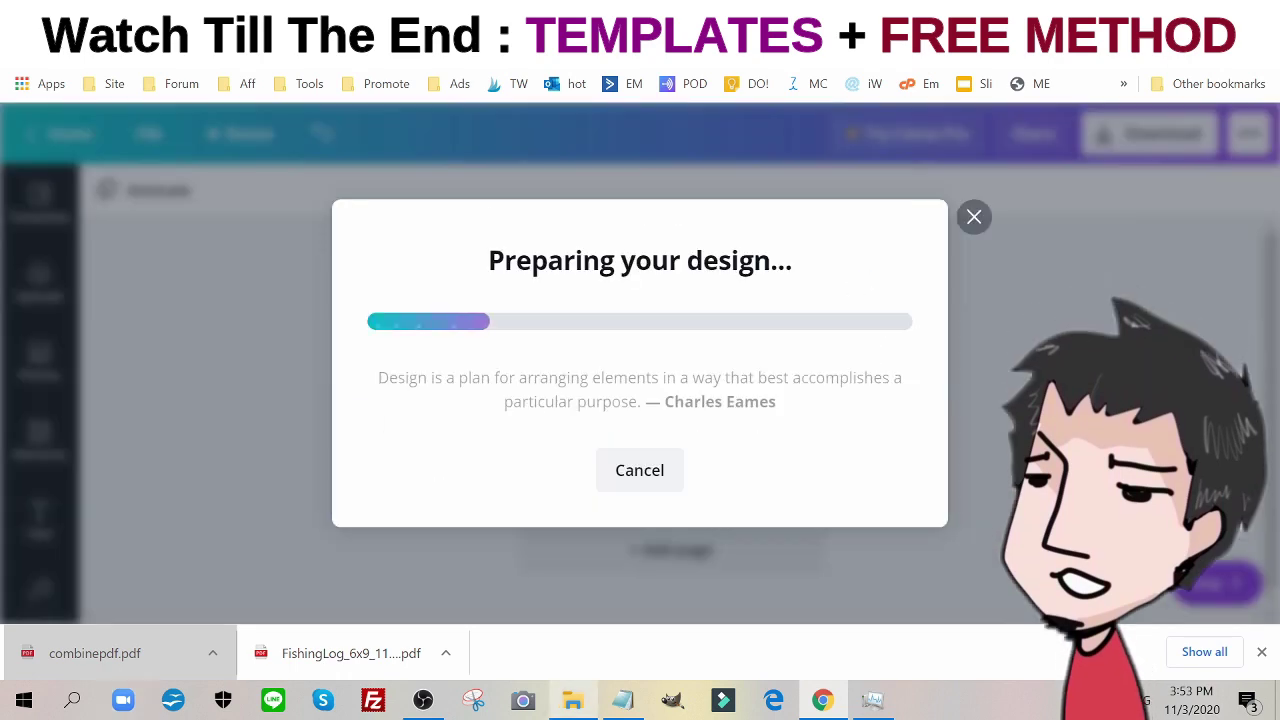
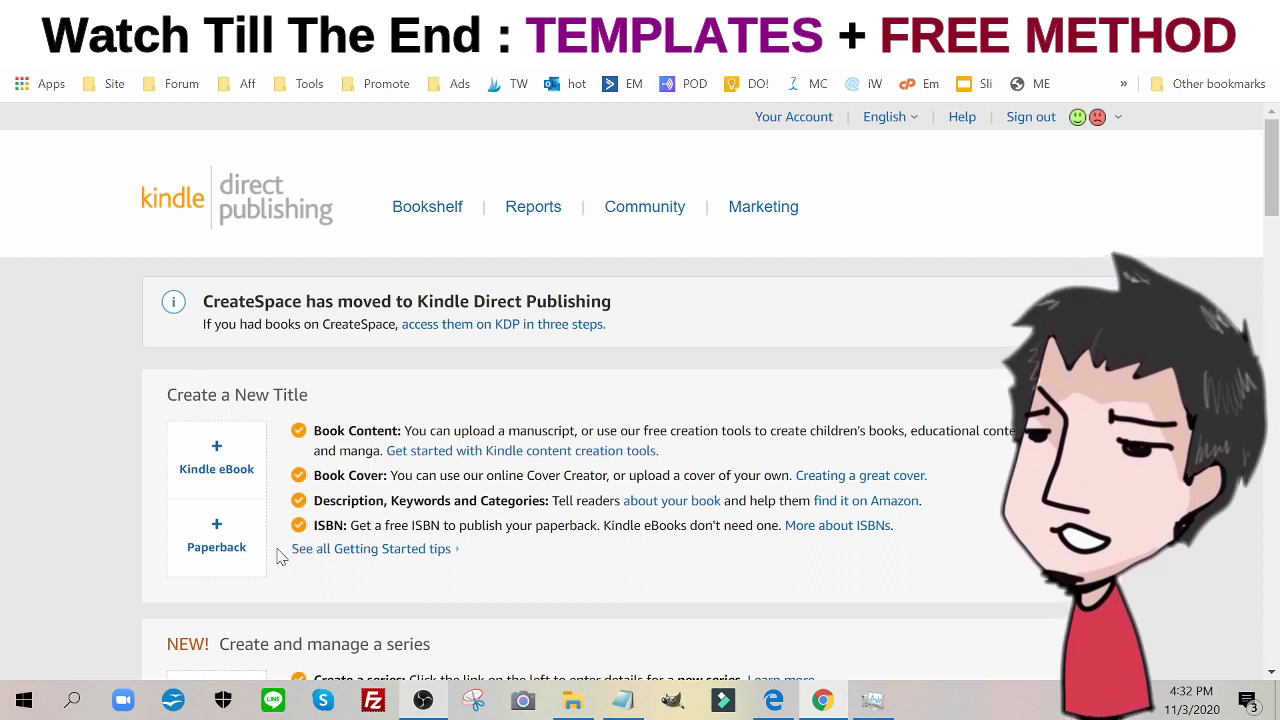
Start a new paperback title in Kindle Direct Publishing and go to its book title details.
click(218, 546)
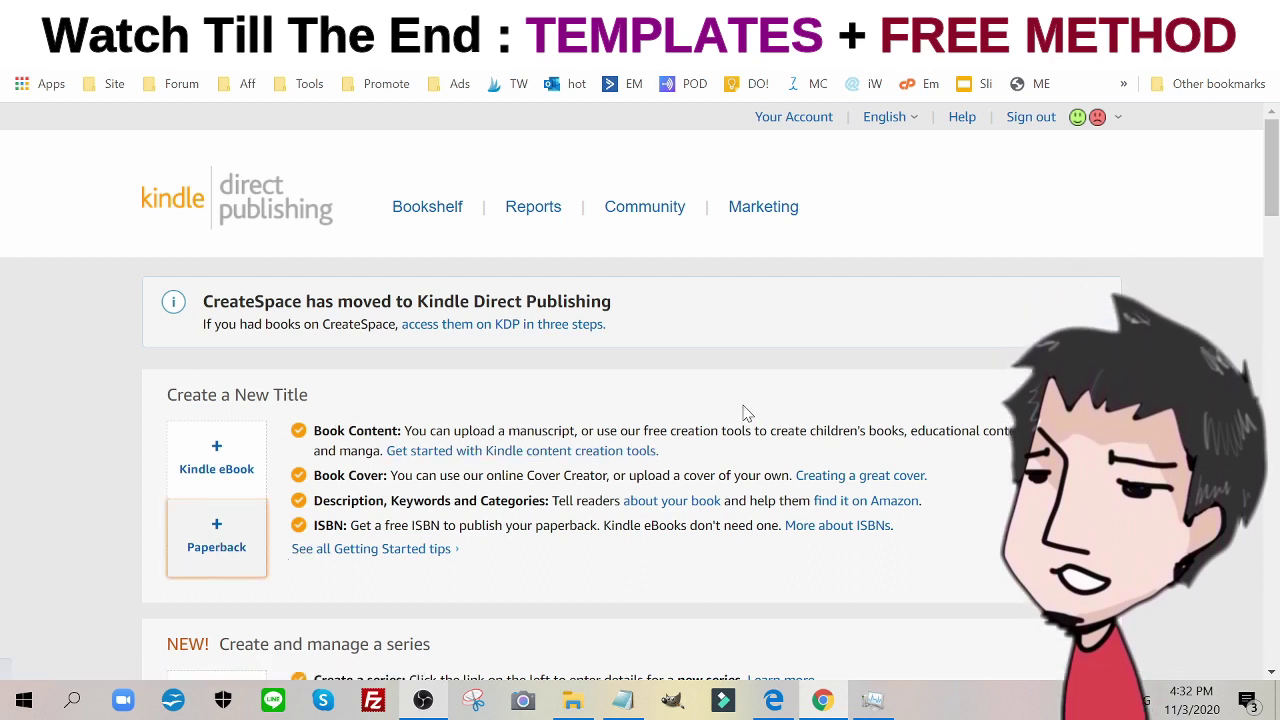
scroll(908, 200, down, 3)
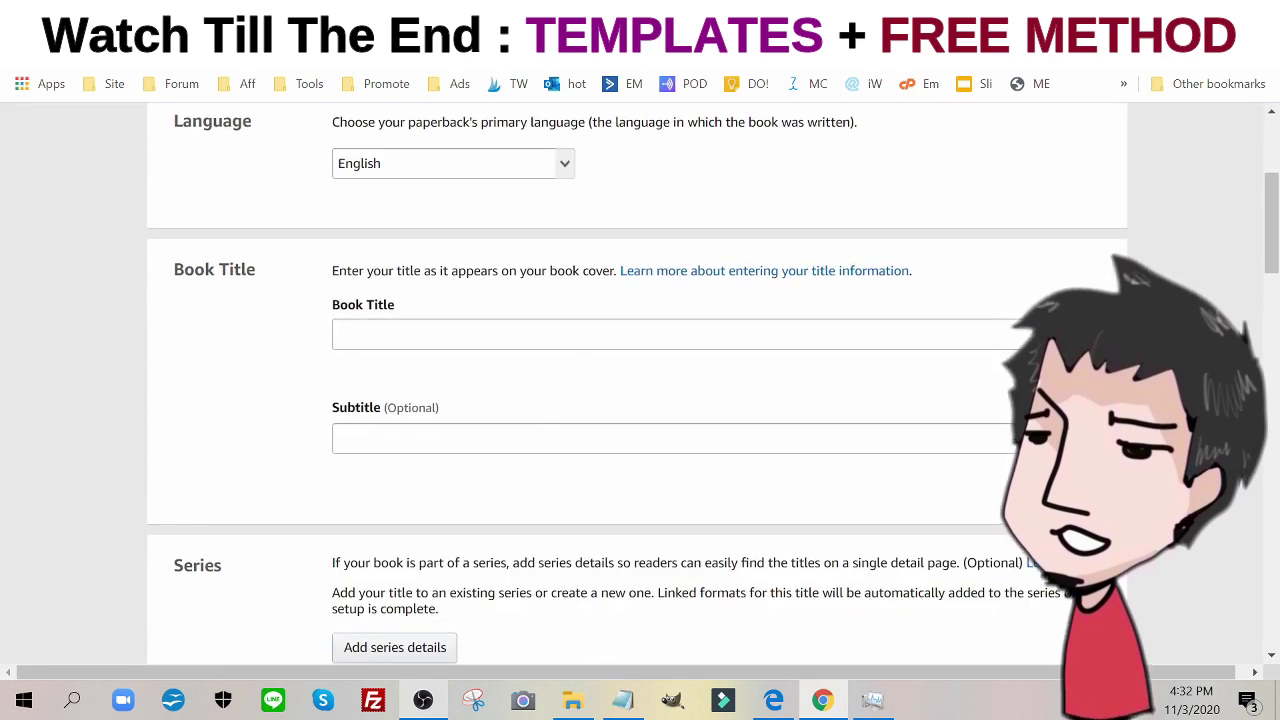
Enter "Fishing Log" as the paperback's book title.
click(500, 334)
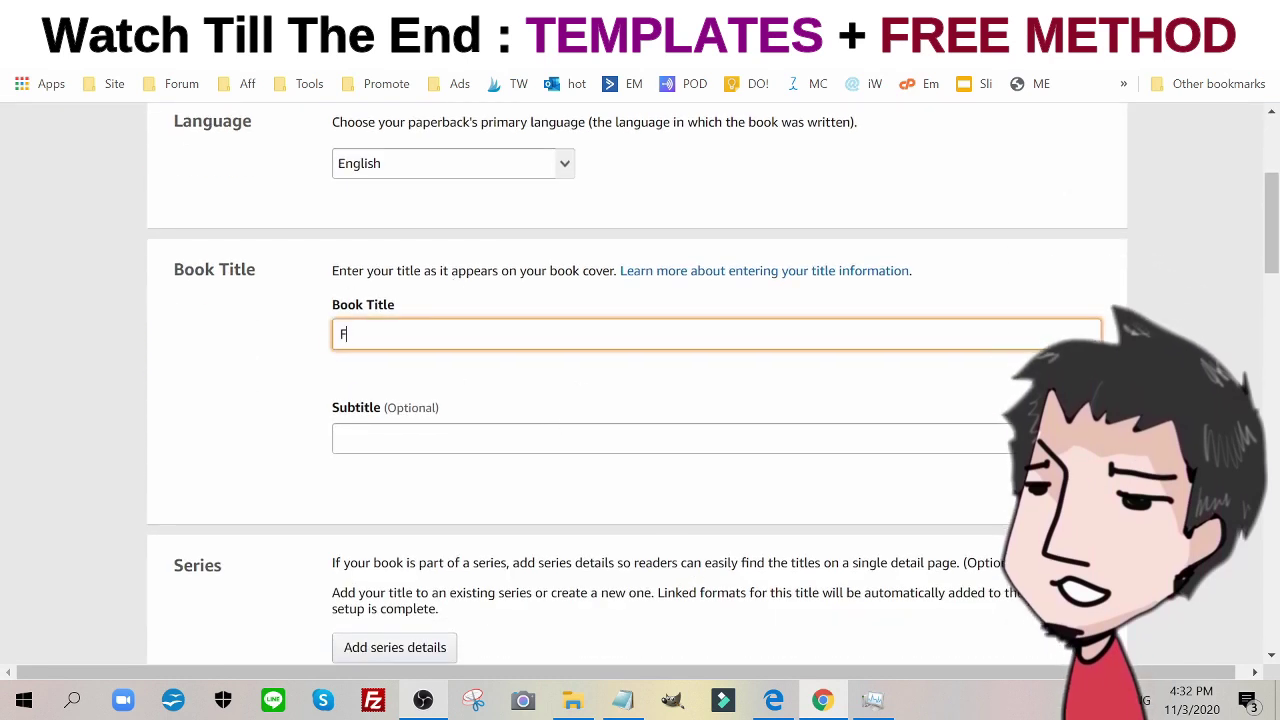
text(Fishing L)
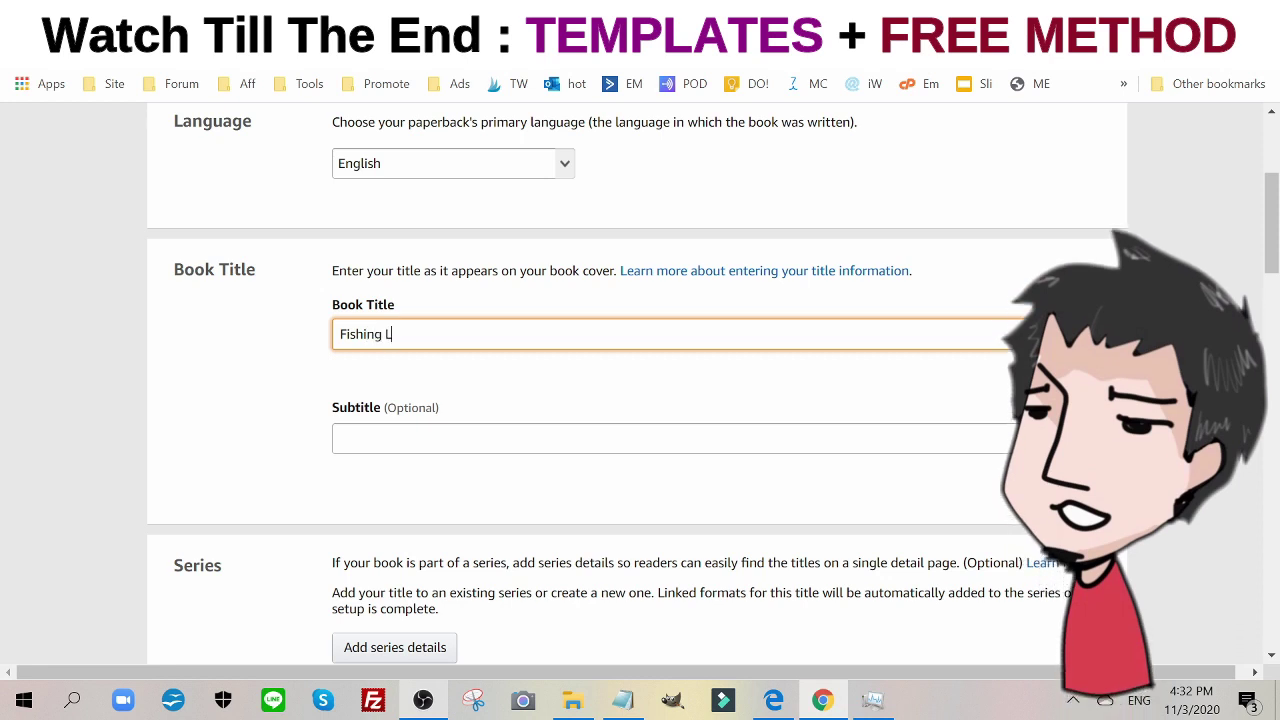
text(og)
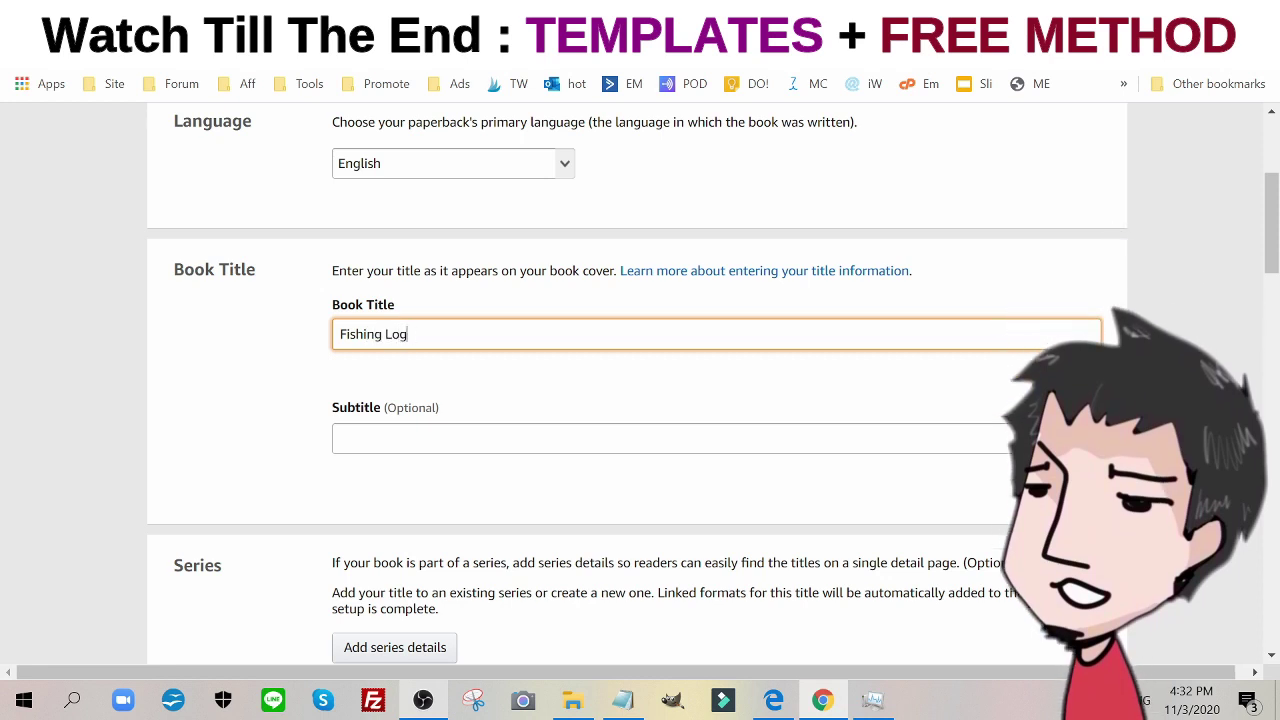
Switch to the Notepad notes and copy the line beginning "Notebook And Journal For The Committed Fisherman".
click(623, 700)
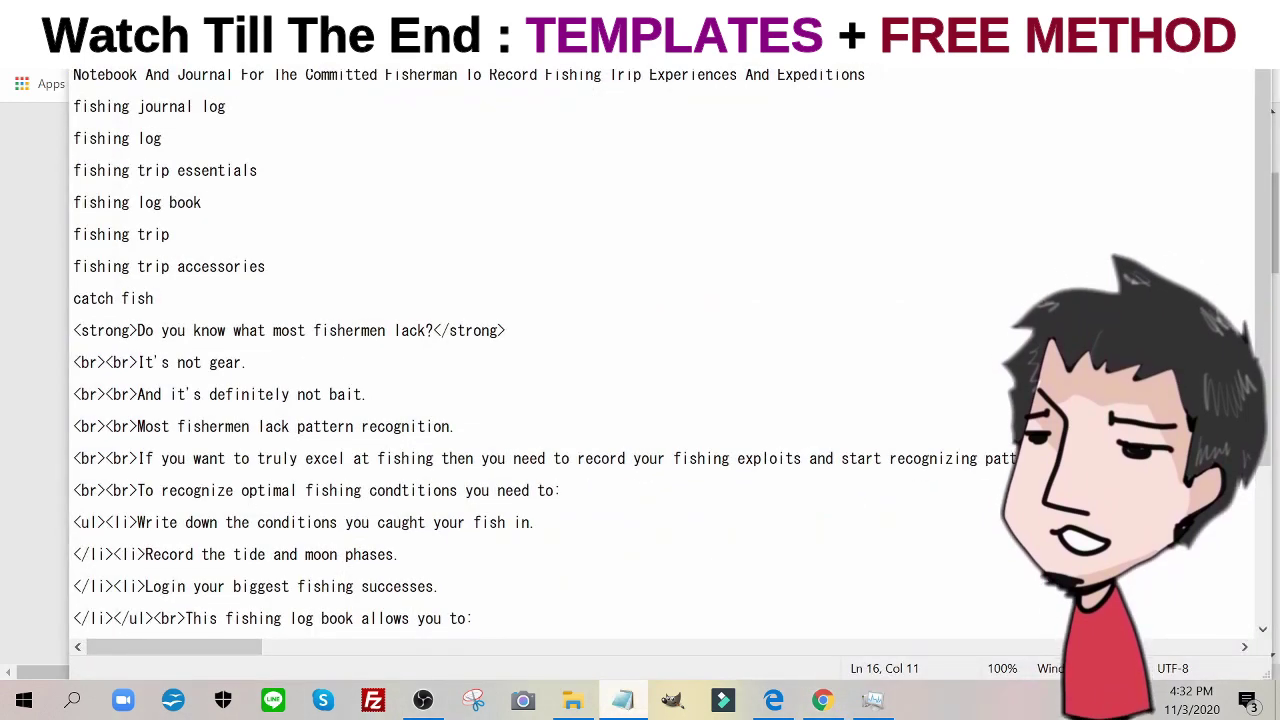
drag(74, 76, 868, 90)
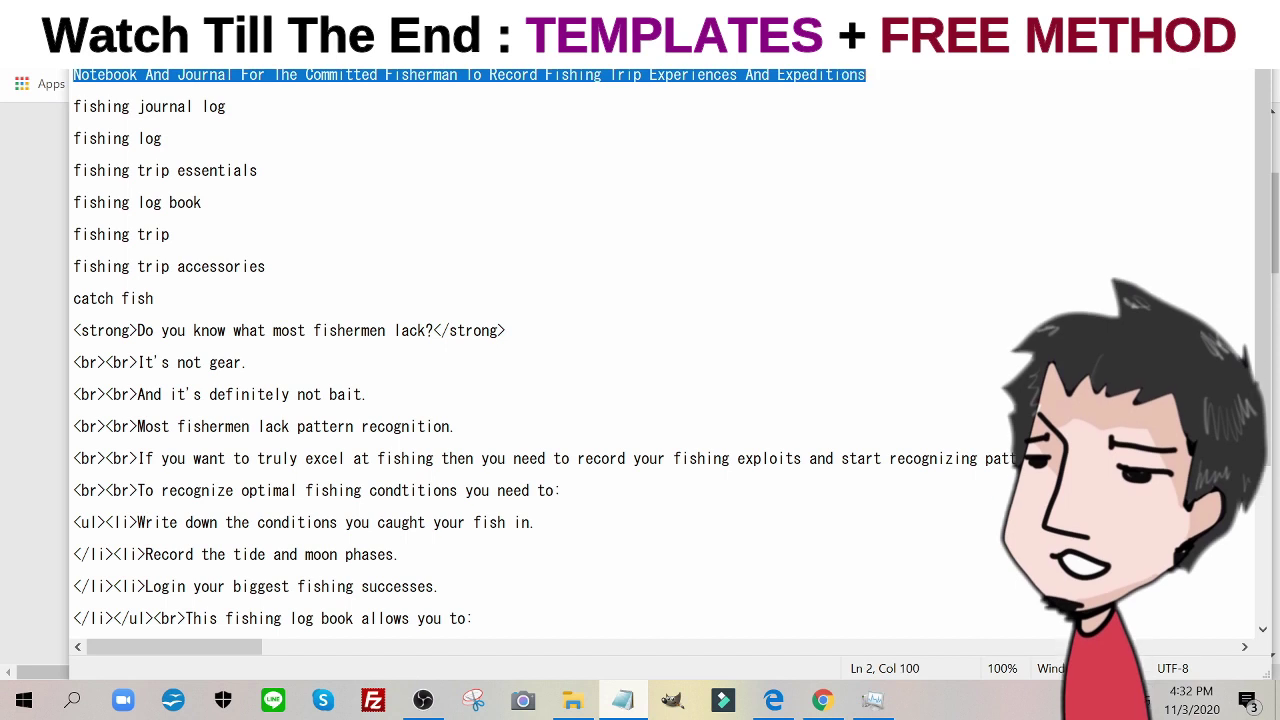
right_click(551, 77)
click(674, 137)
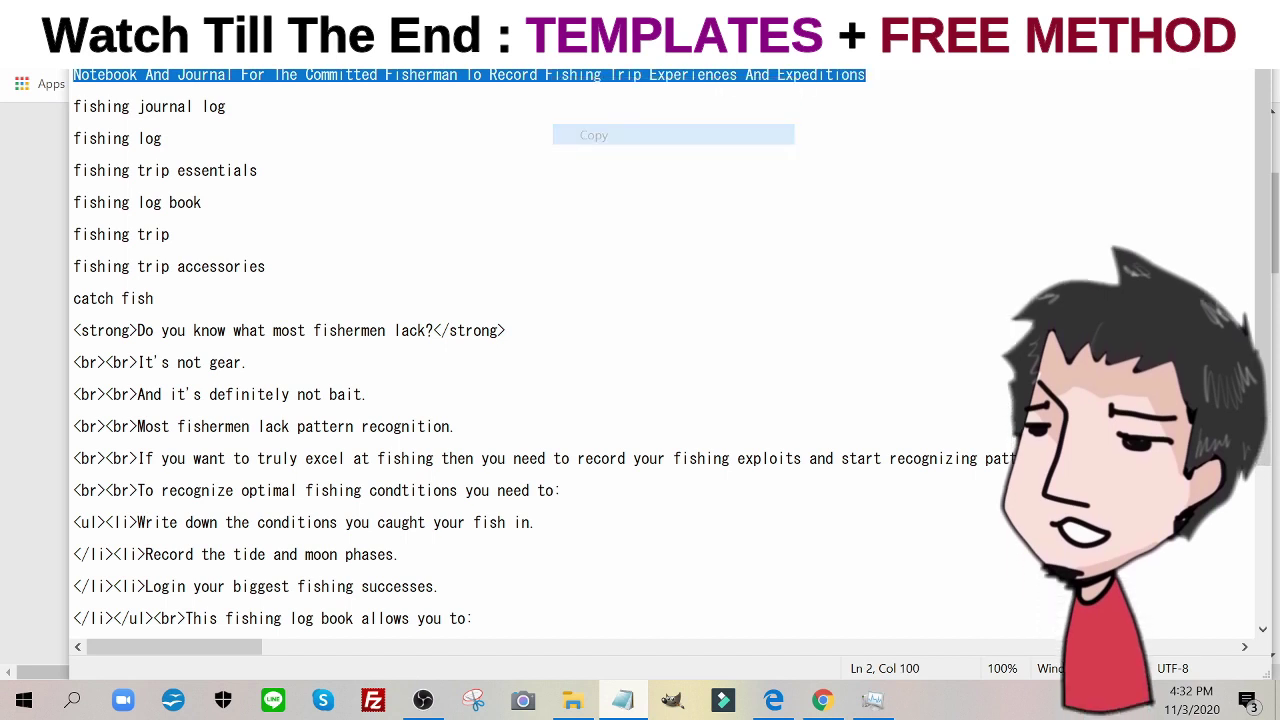
Look through the fishing keyword list and the HTML book description in the notes.
click(267, 267)
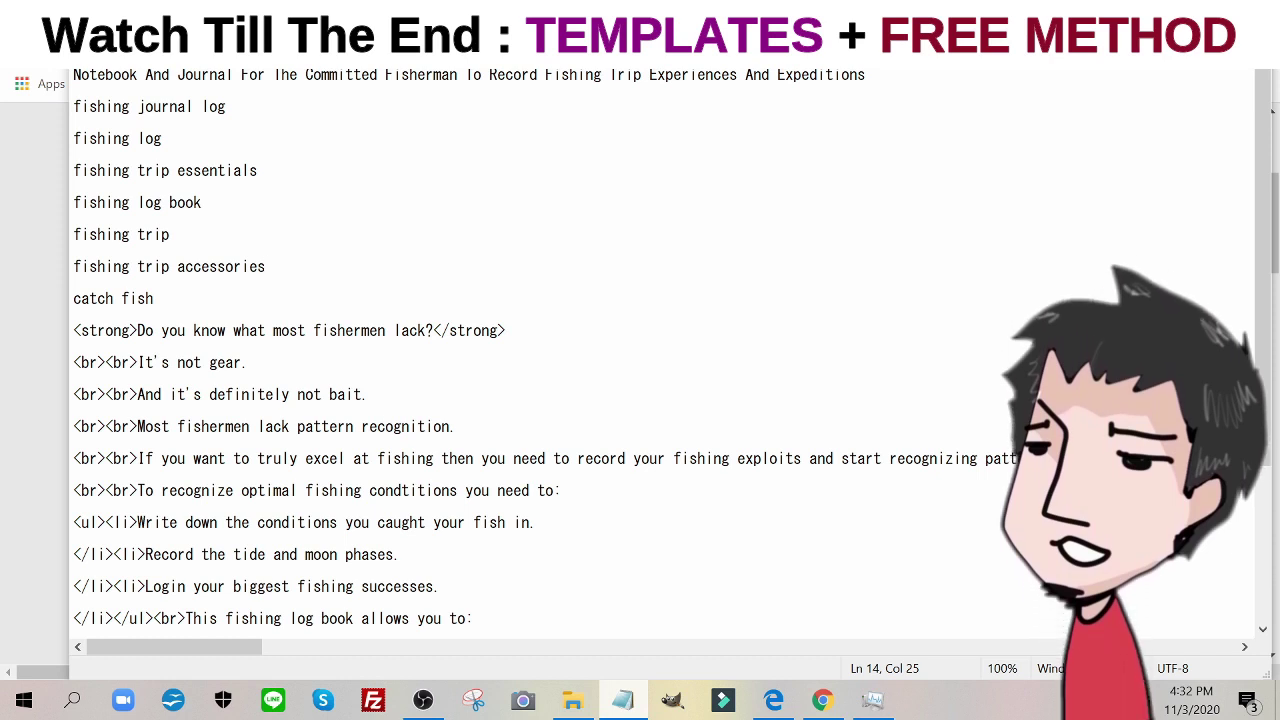
drag(73, 106, 154, 300)
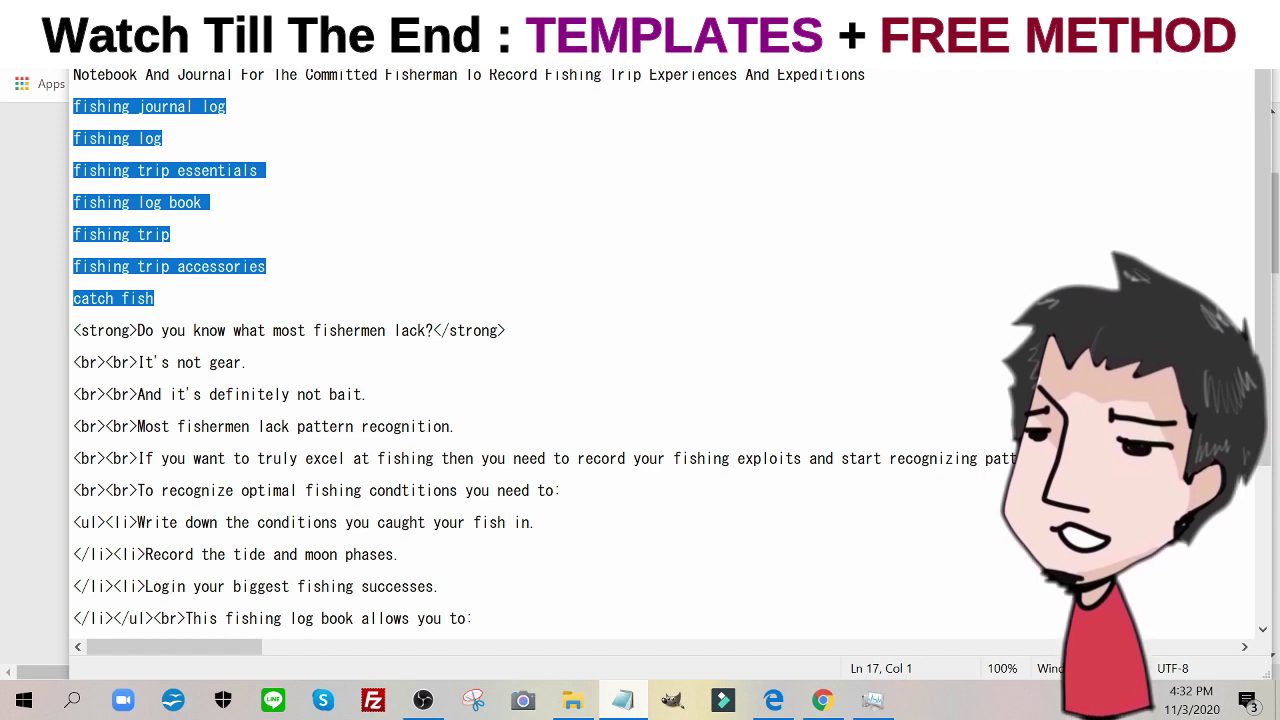
click(125, 138)
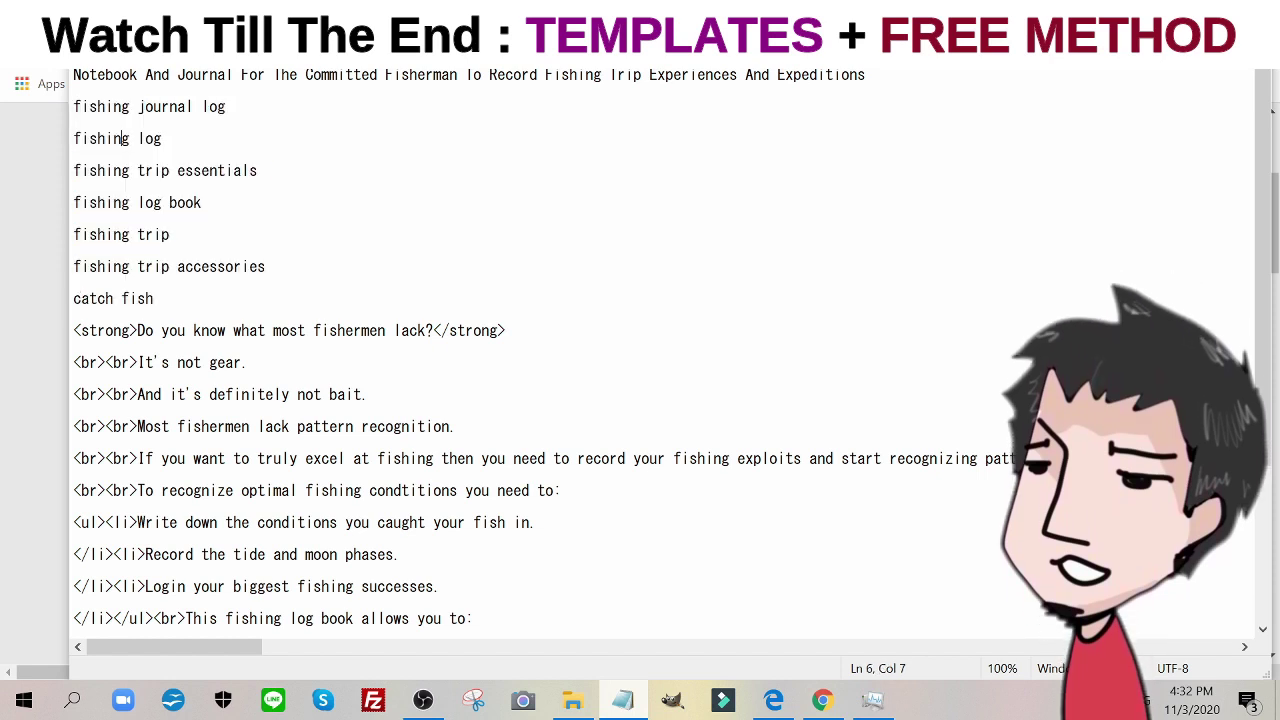
scroll(640, 350, down, 3)
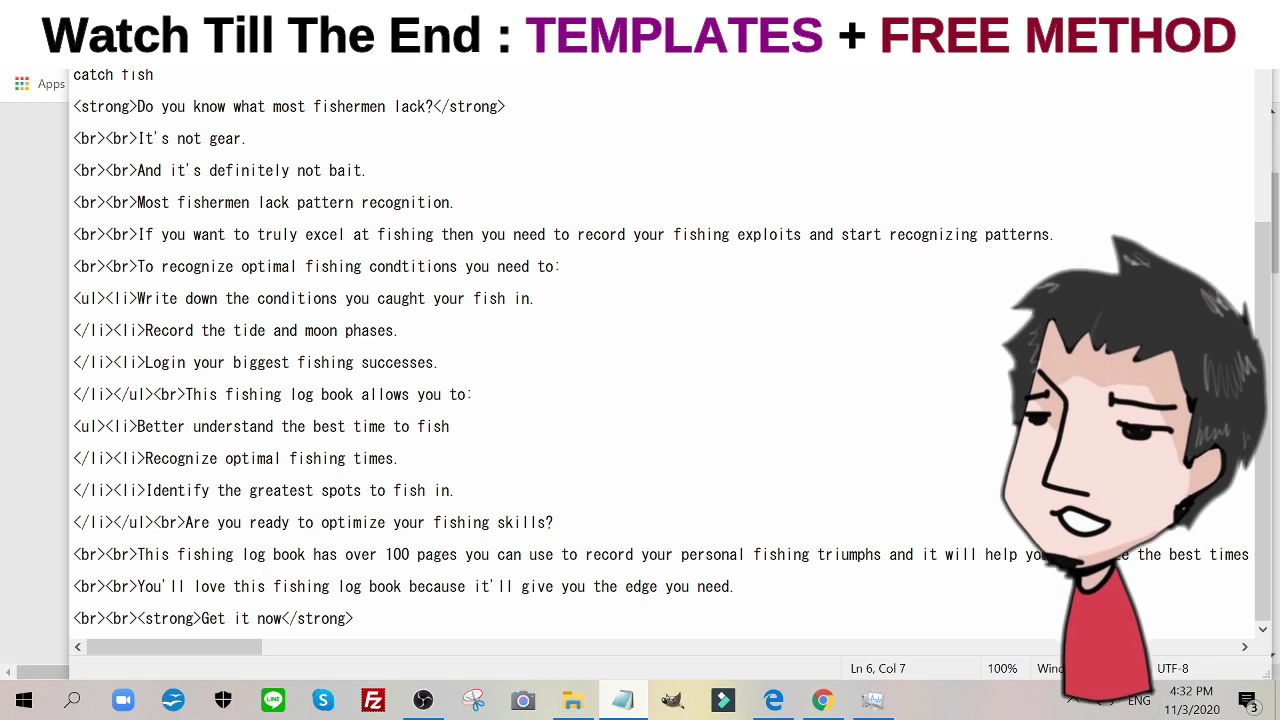
scroll(640, 350, up, 2)
scroll(640, 350, down, 2)
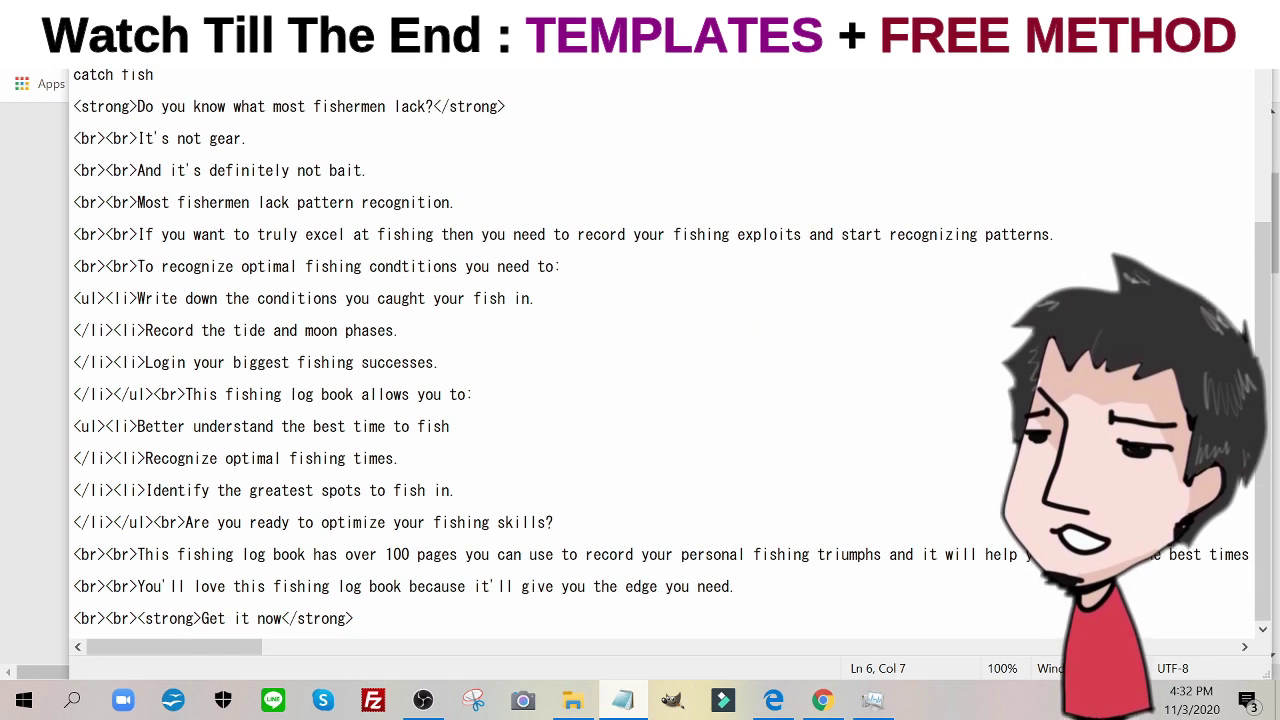
scroll(640, 350, up, 2)
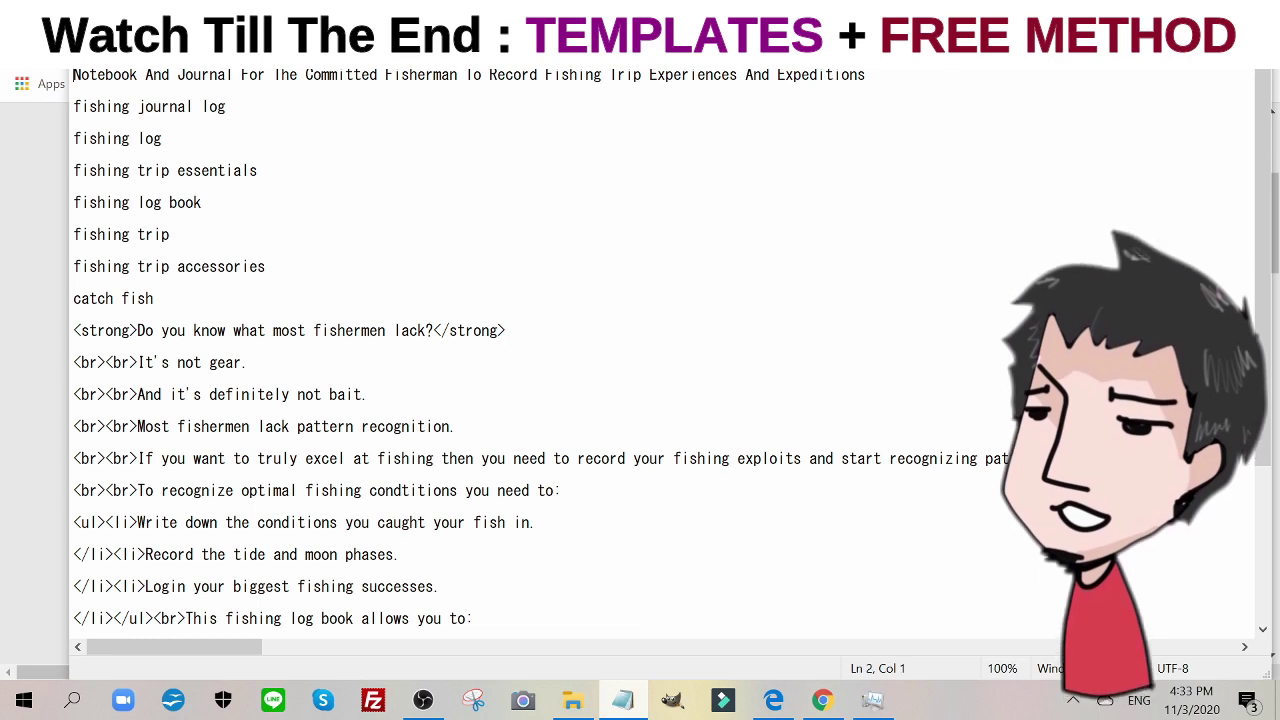
Copy the notes line "Notebook And Journal For The Committed Fisherman To Record Fishing Trip Experiences And Expeditions" into the paperback's subtitle.
key(shift+Down)
right_click(85, 74)
click(45, 131)
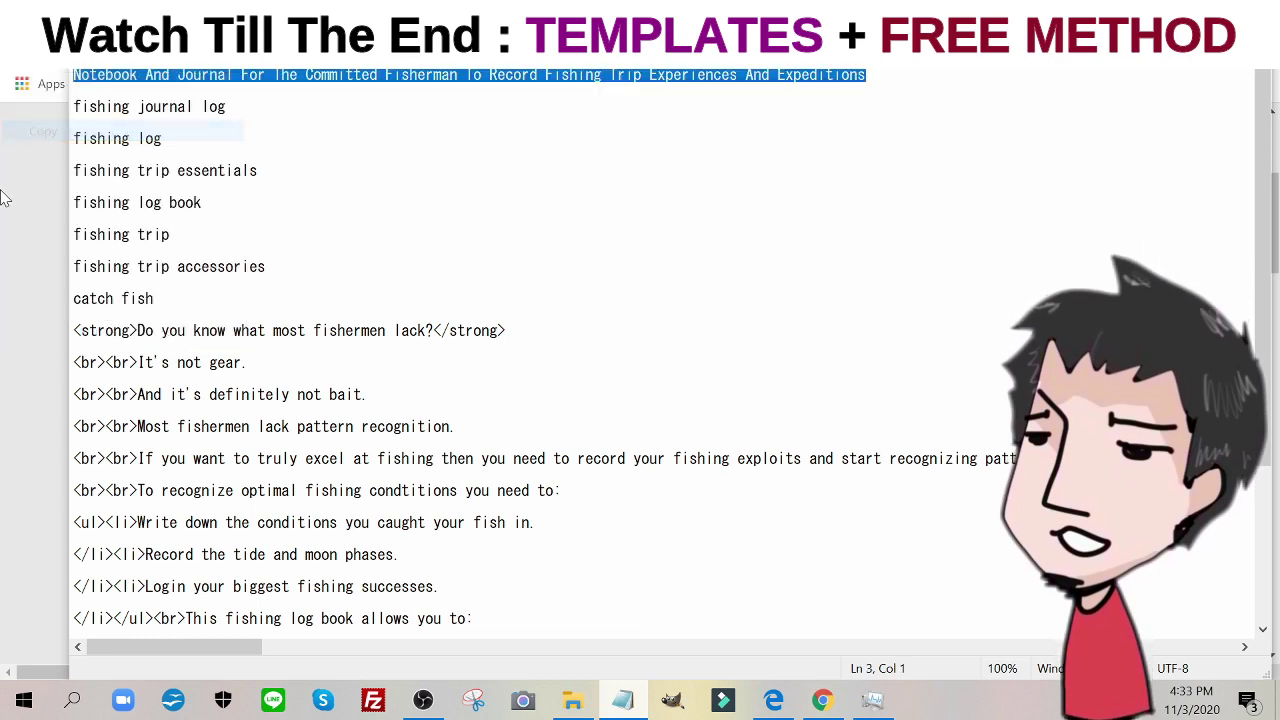
key(alt+Tab)
click(450, 438)
key(ctrl+v)
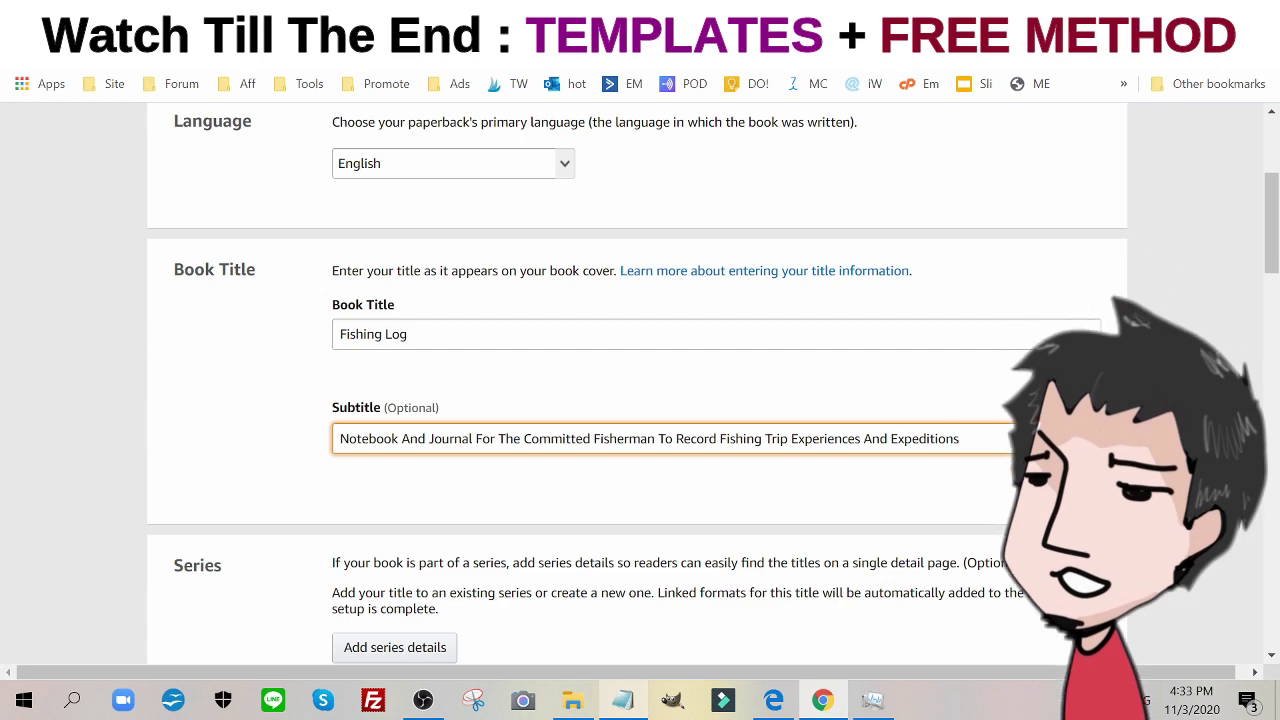
Copy the whole HTML book description from the Notepad notes, from "Do you know what most fishermen lack?" through "Get it now".
scroll(606, 331, down, 3)
scroll(57, 249, down, 2)
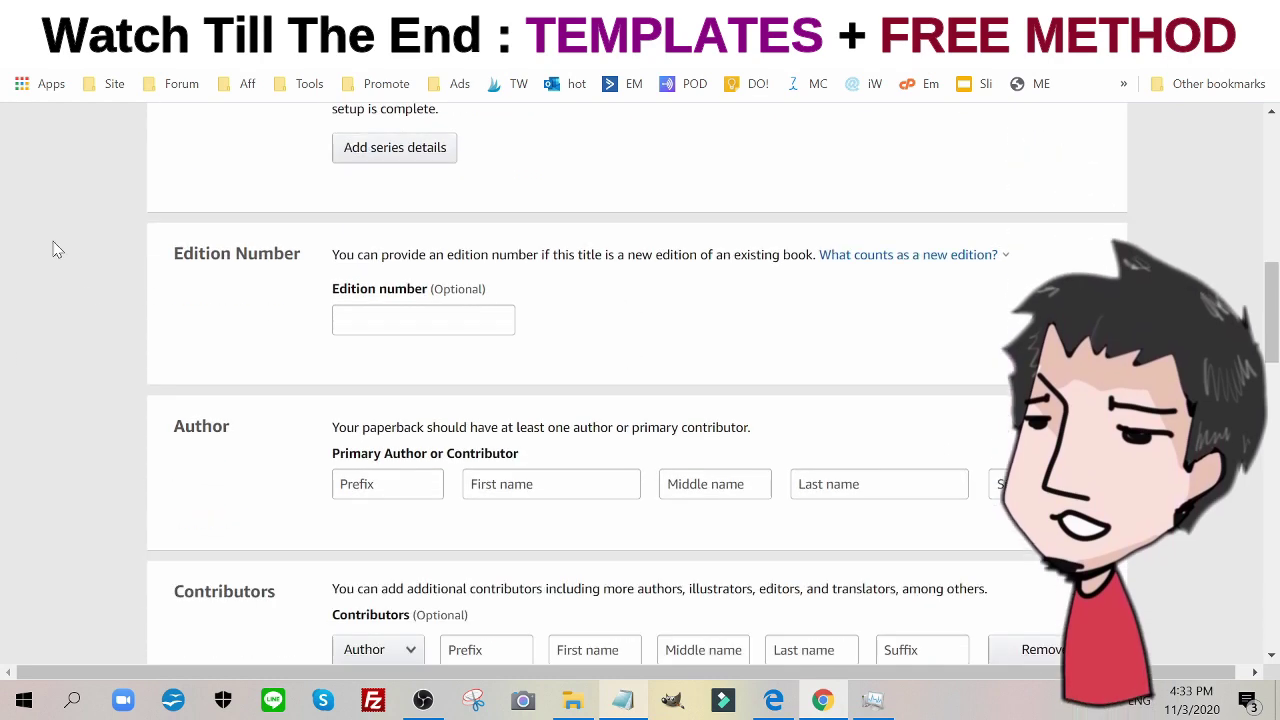
scroll(605, 357, down, 1)
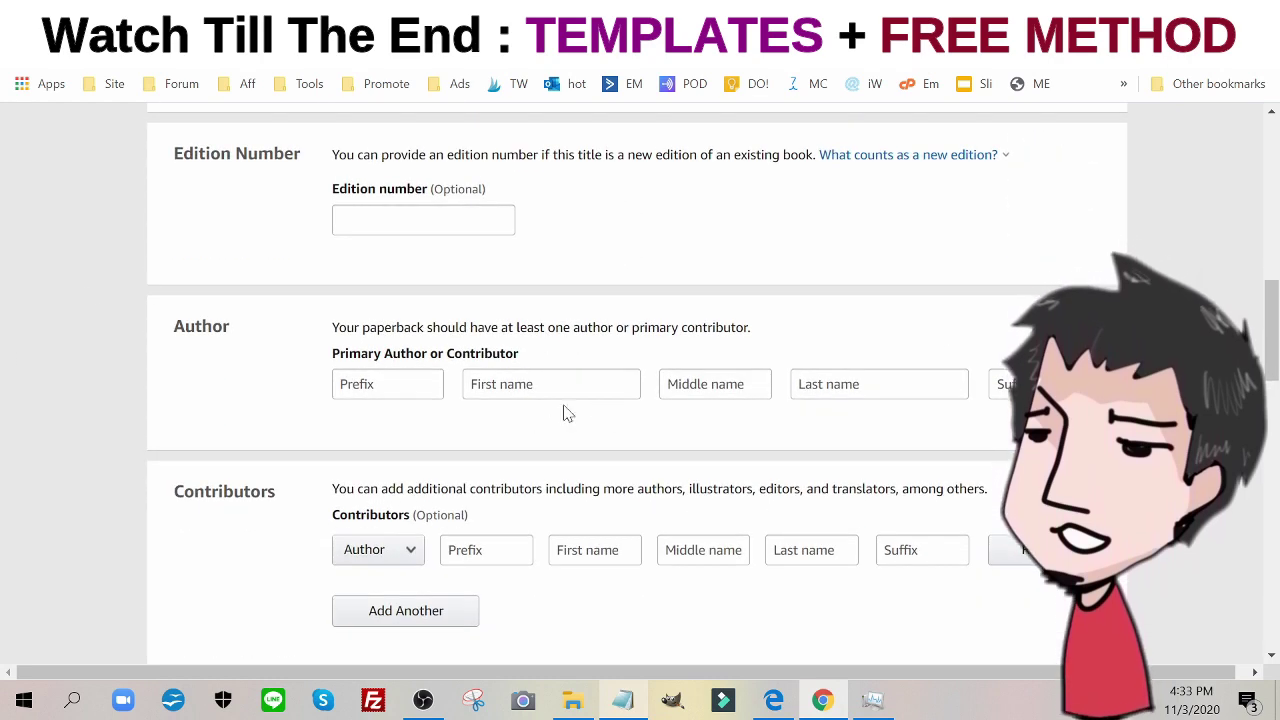
scroll(749, 346, down, 3)
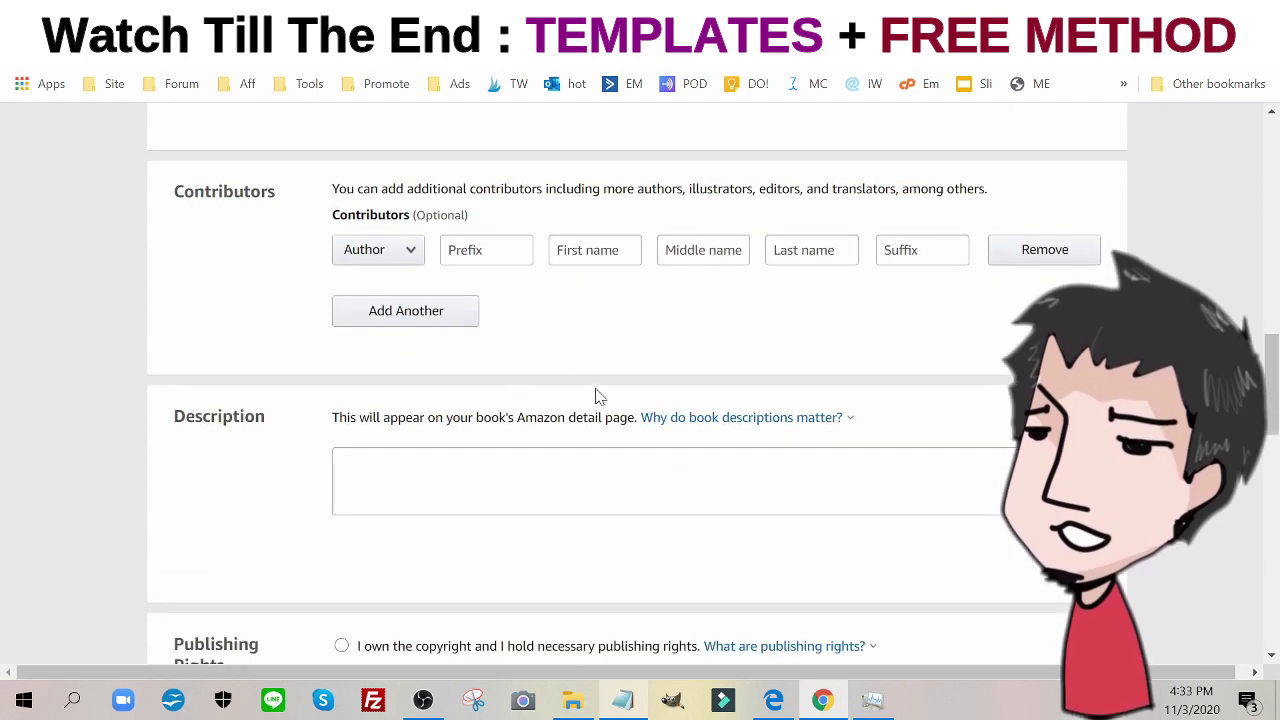
scroll(597, 394, down, 1)
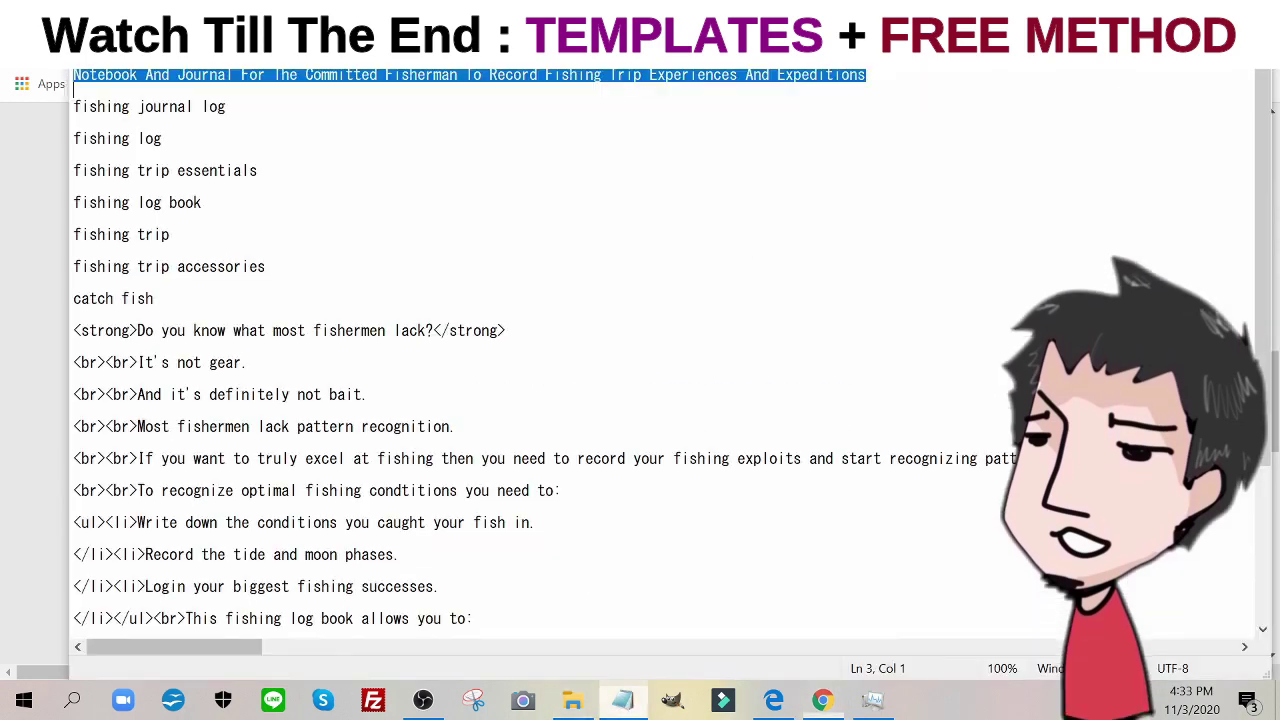
click(622, 706)
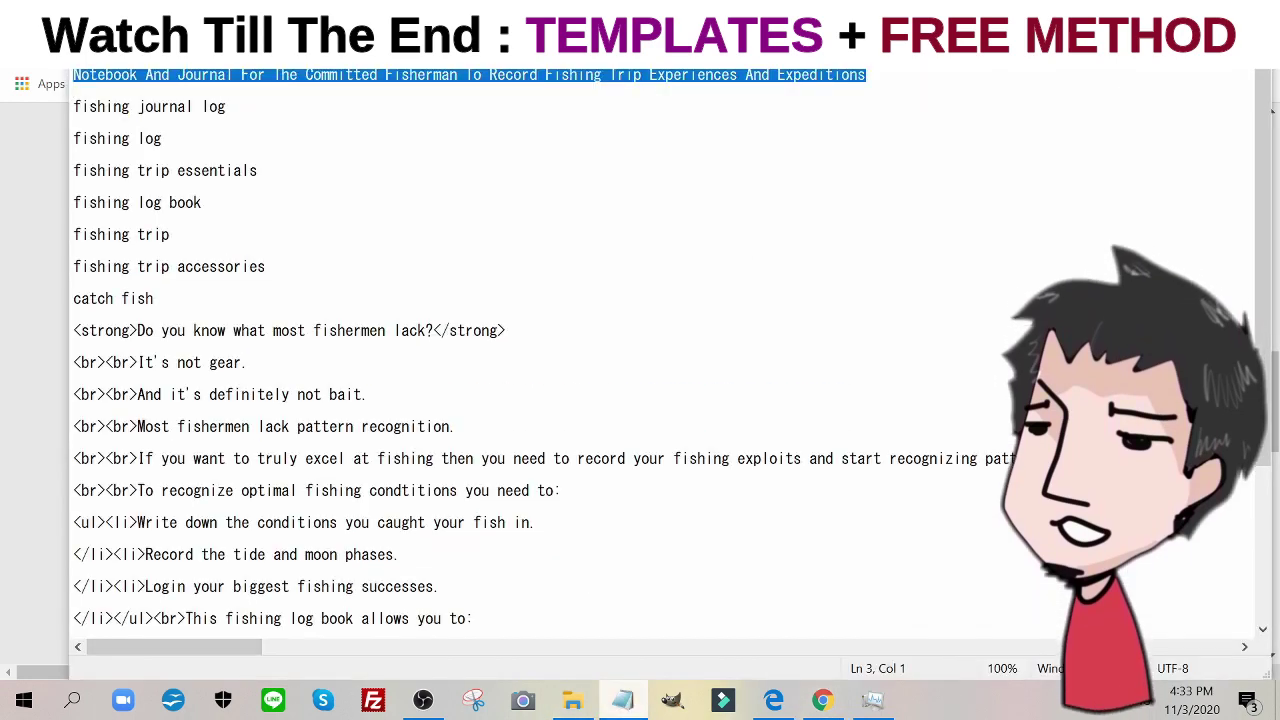
drag(73, 362, 73, 490)
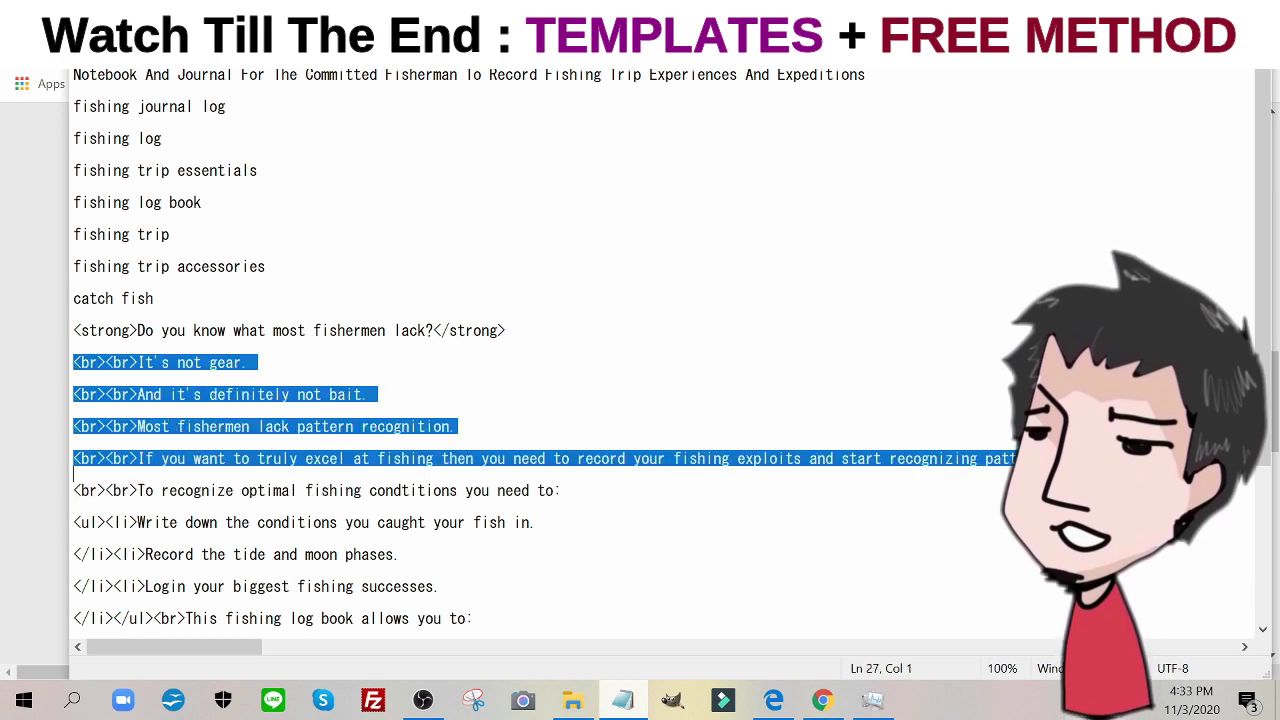
drag(73, 330, 353, 618)
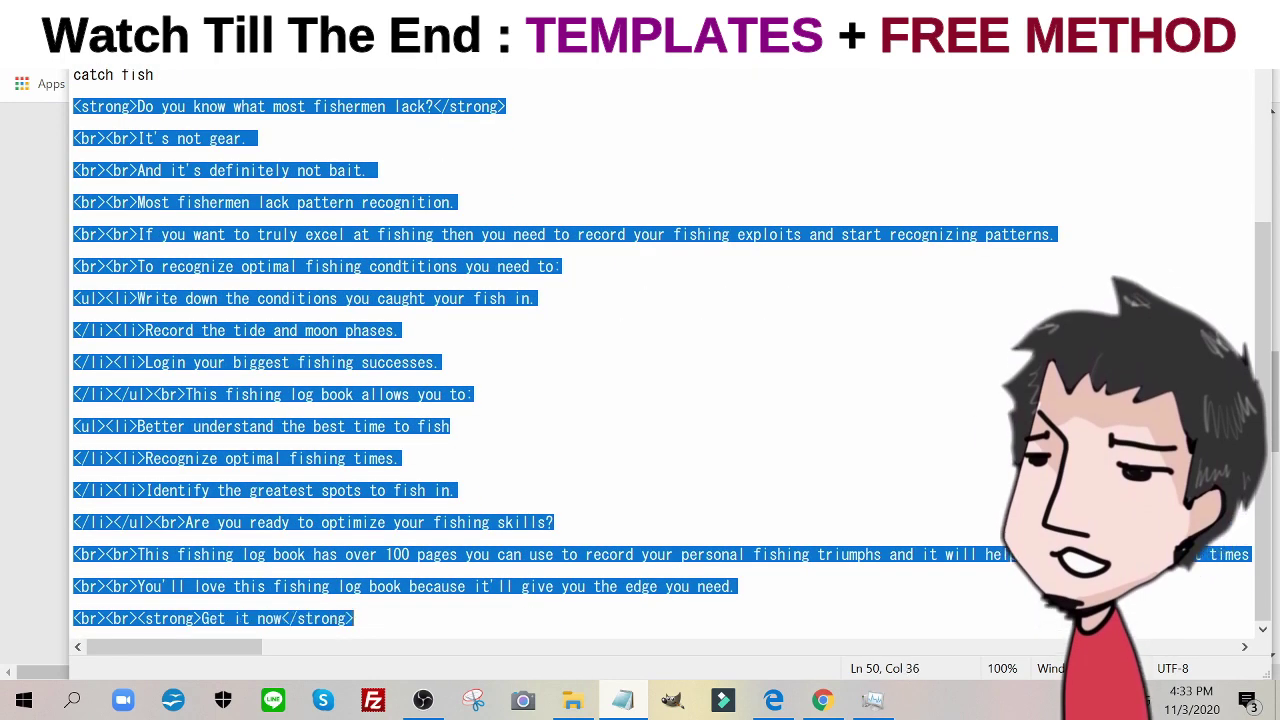
right_click(262, 400)
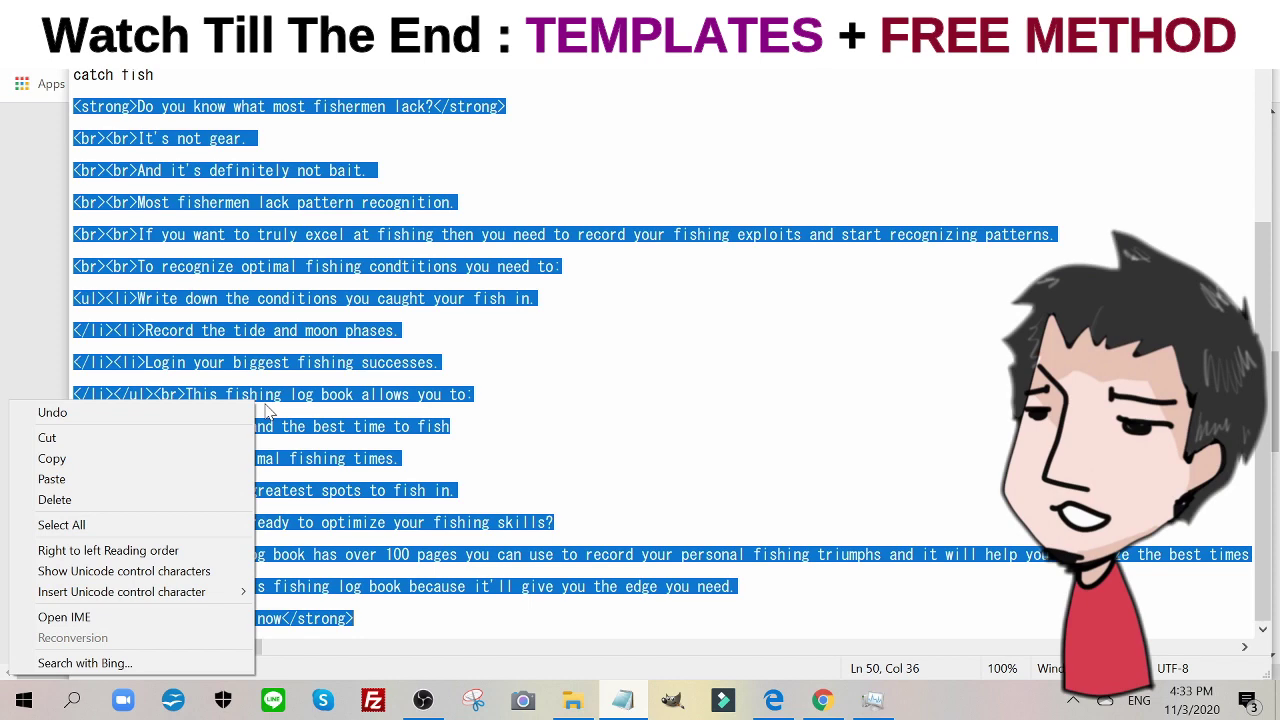
click(149, 457)
right_click(252, 334)
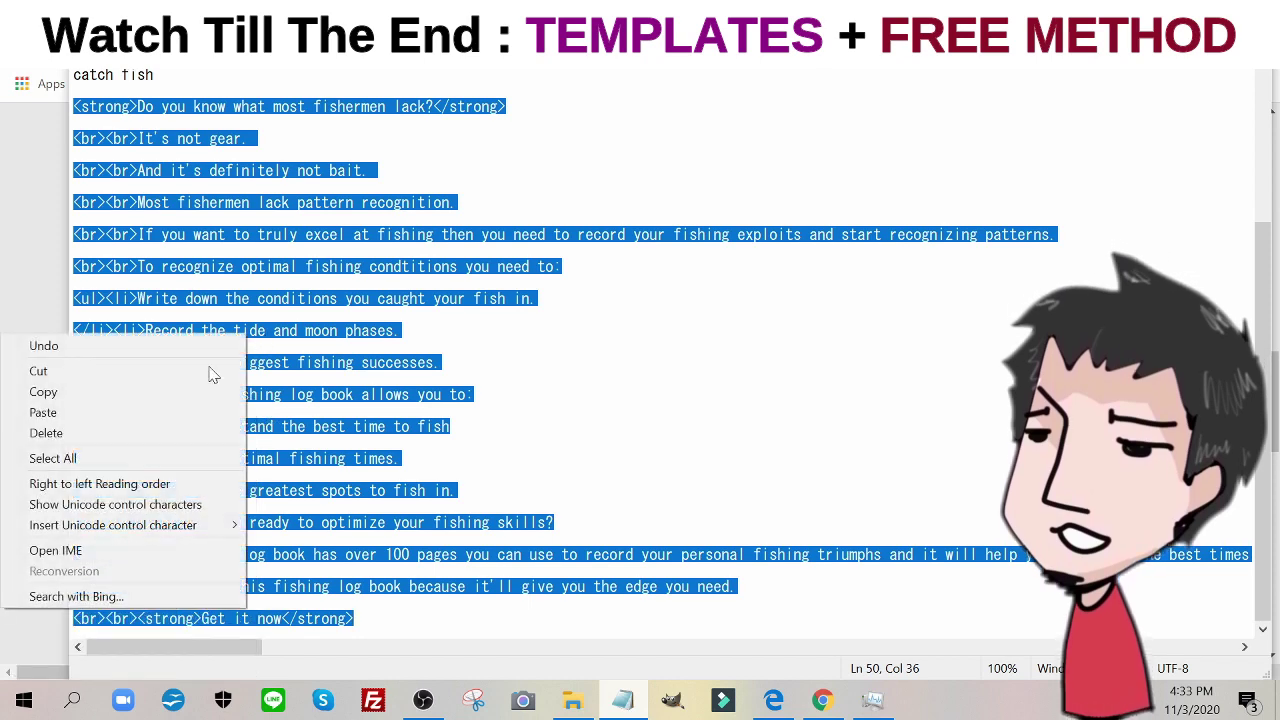
click(149, 403)
Paste the copied text as the paperback's description in KDP and correct the misspelled "condtitions" to "conditions".
key(alt+Tab)
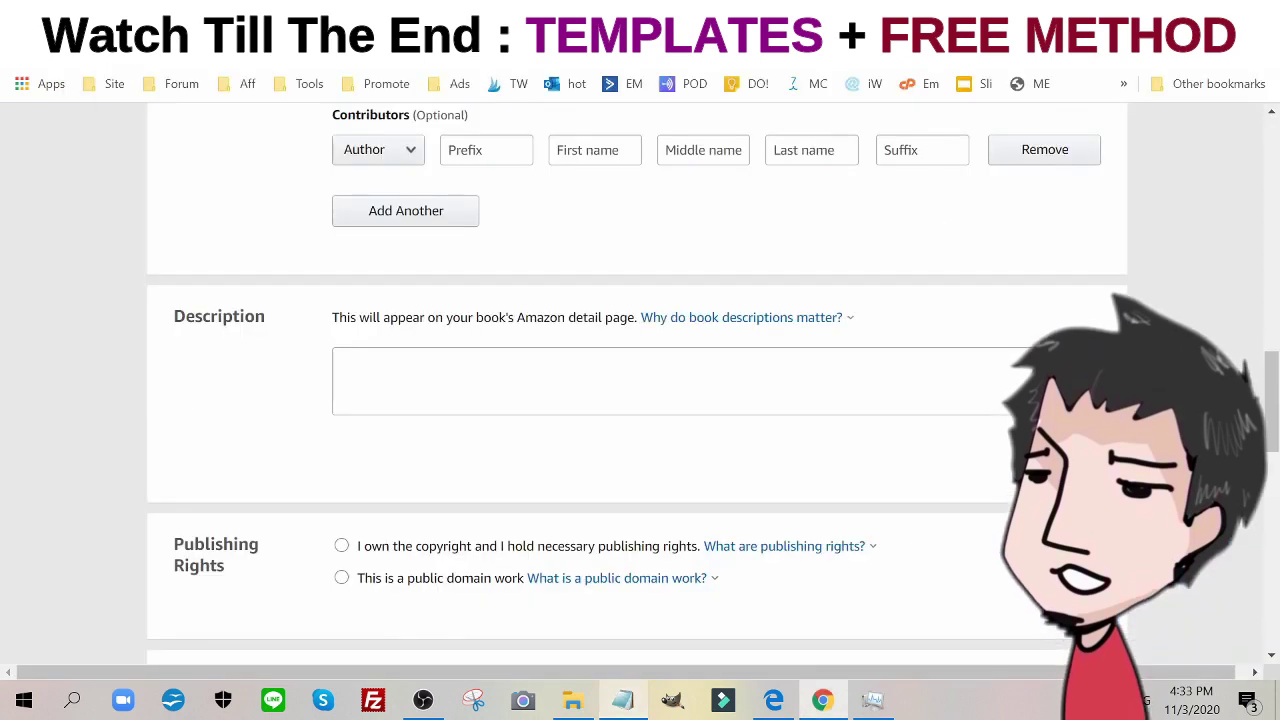
click(341, 364)
key(ctrl+v)
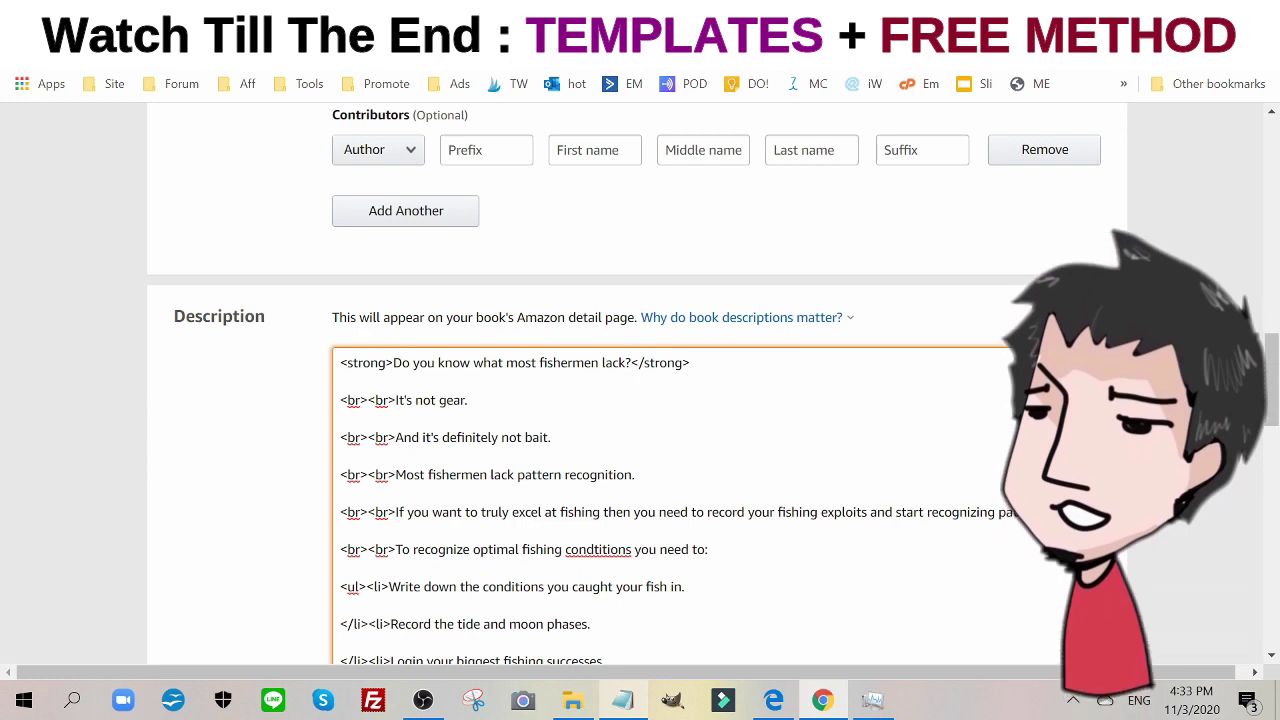
right_click(598, 552)
click(634, 280)
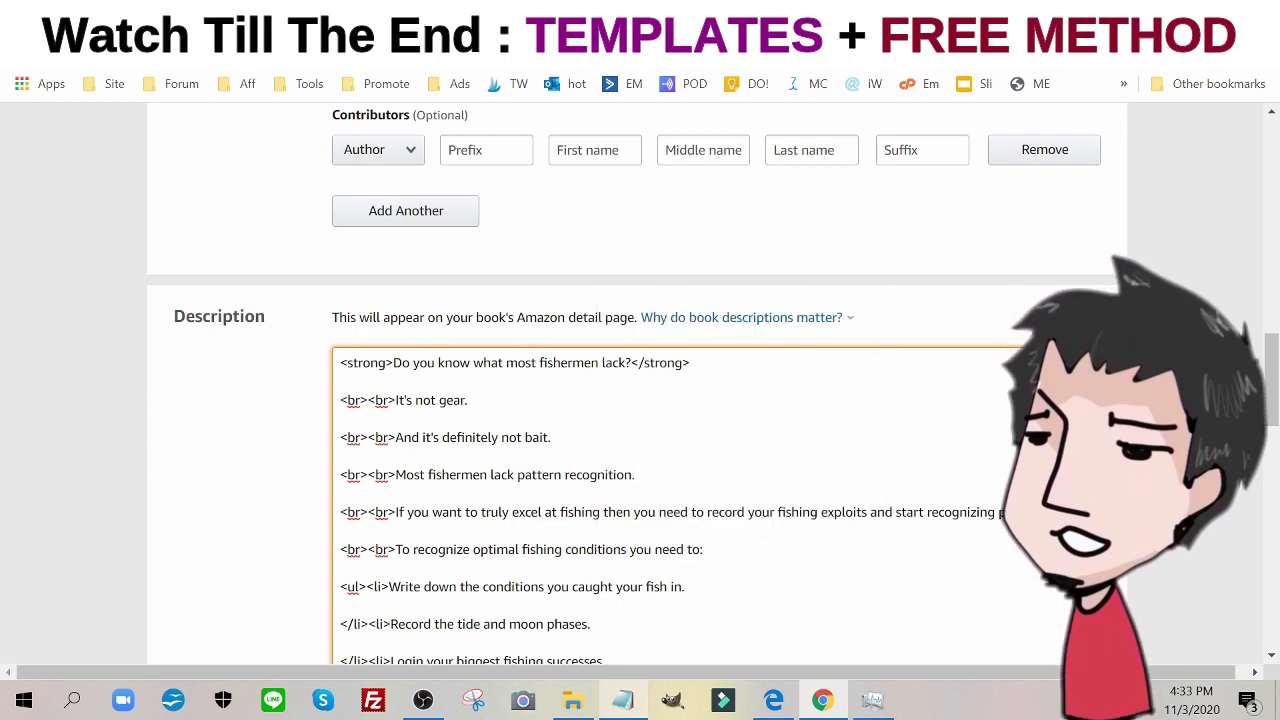
Reword the first benefit bullet to "Better understand the best conditions." and declare ownership of the copyright and necessary publishing rights.
scroll(520, 500, down, 2)
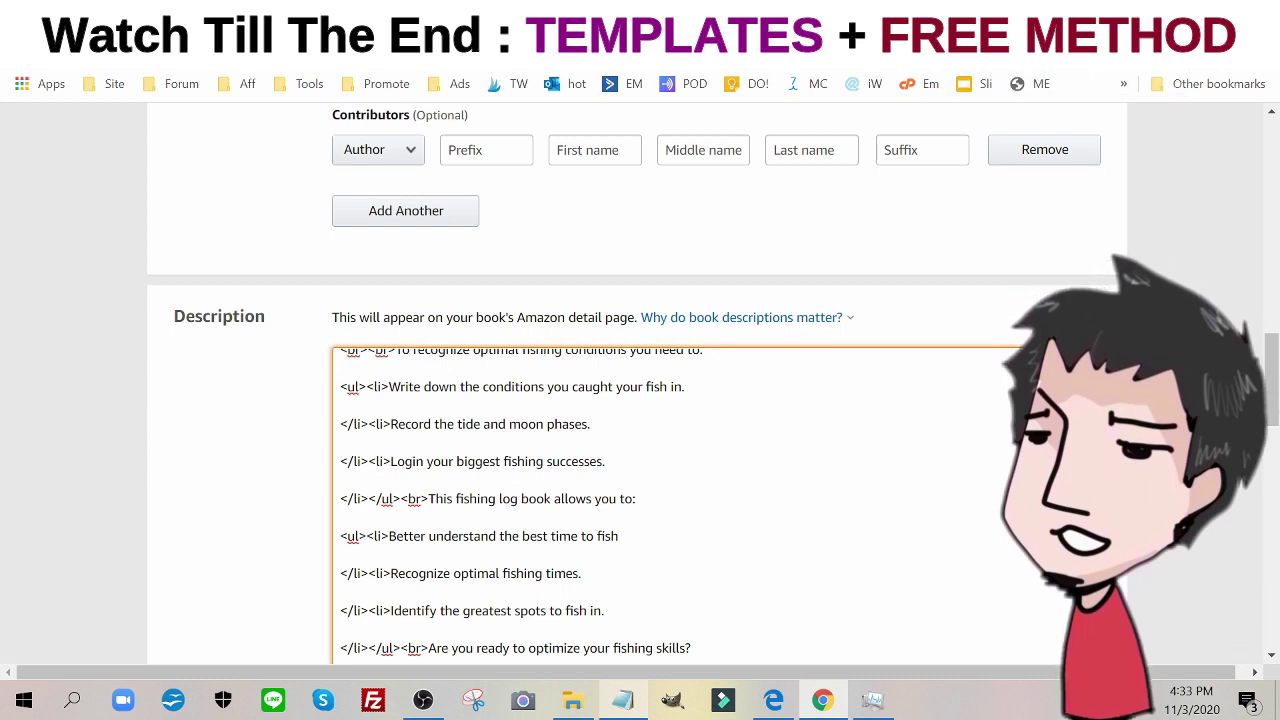
scroll(450, 500, down, 4)
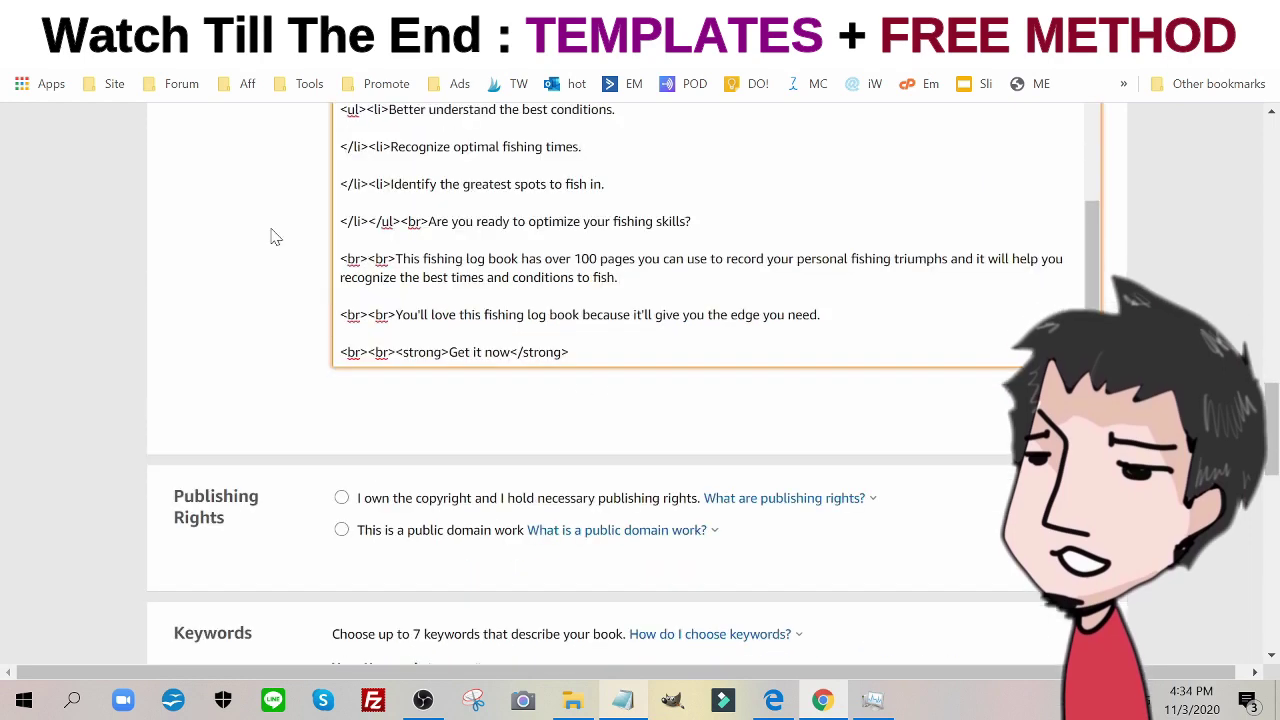
scroll(405, 307, down, 3)
click(403, 200)
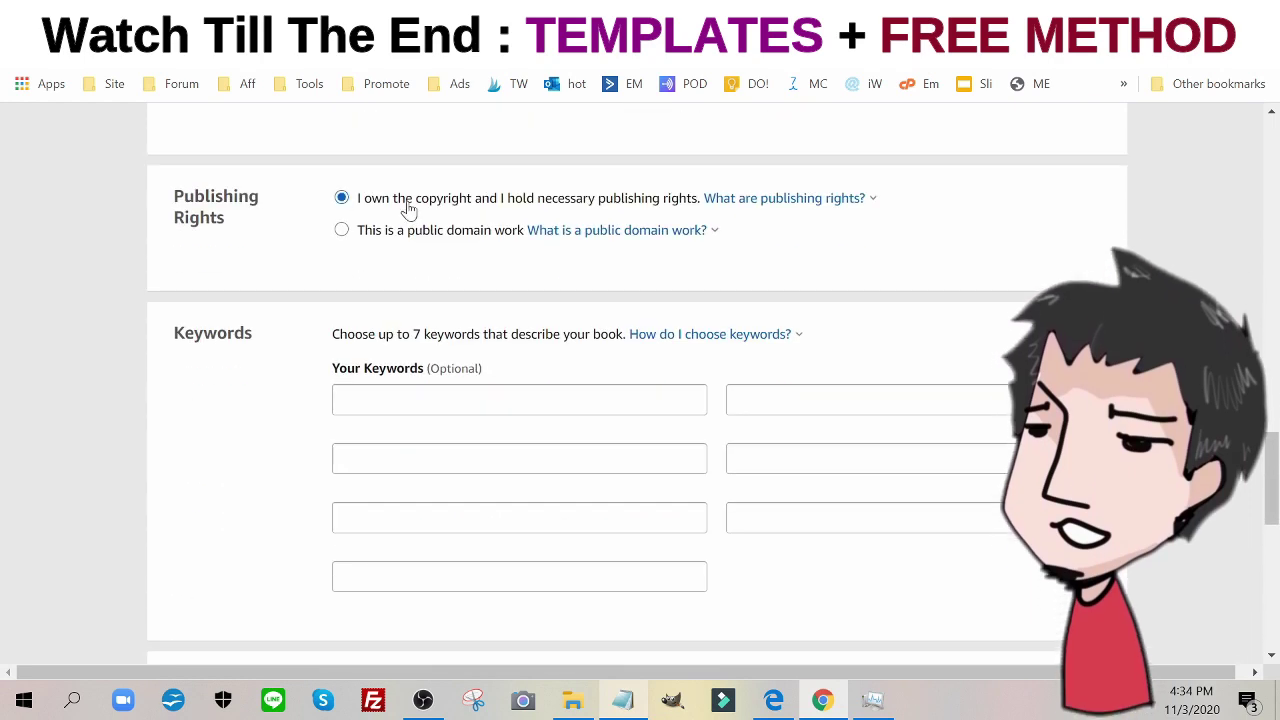
Cut "fishing log book" from the Notepad notes and paste it as the first KDP keyword.
click(624, 702)
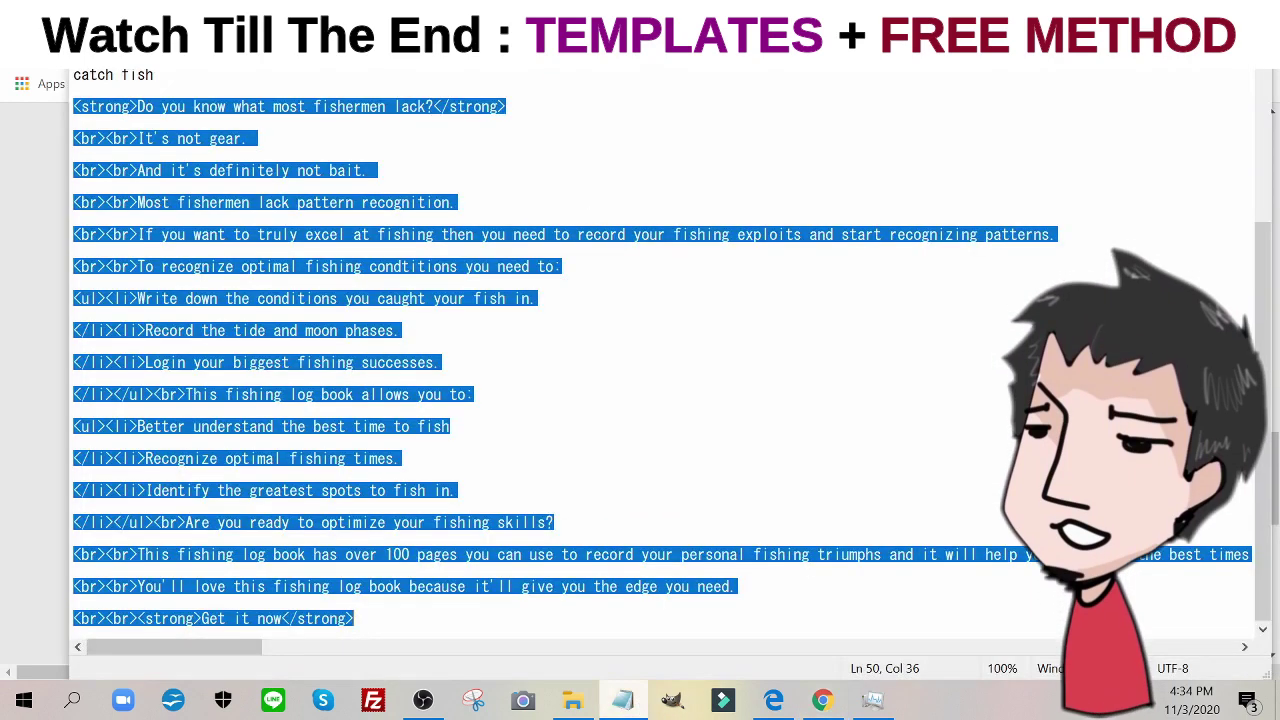
scroll(540, 400, up, 2)
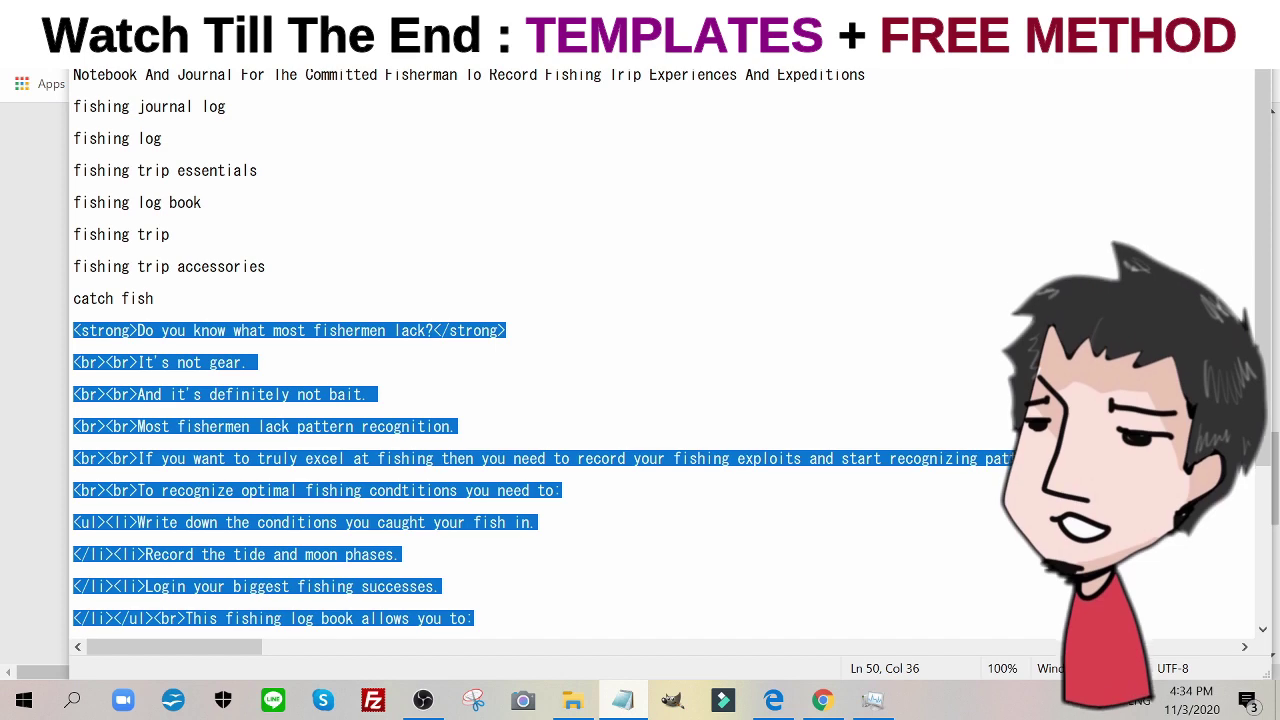
drag(73, 202, 202, 202)
right_click(80, 202)
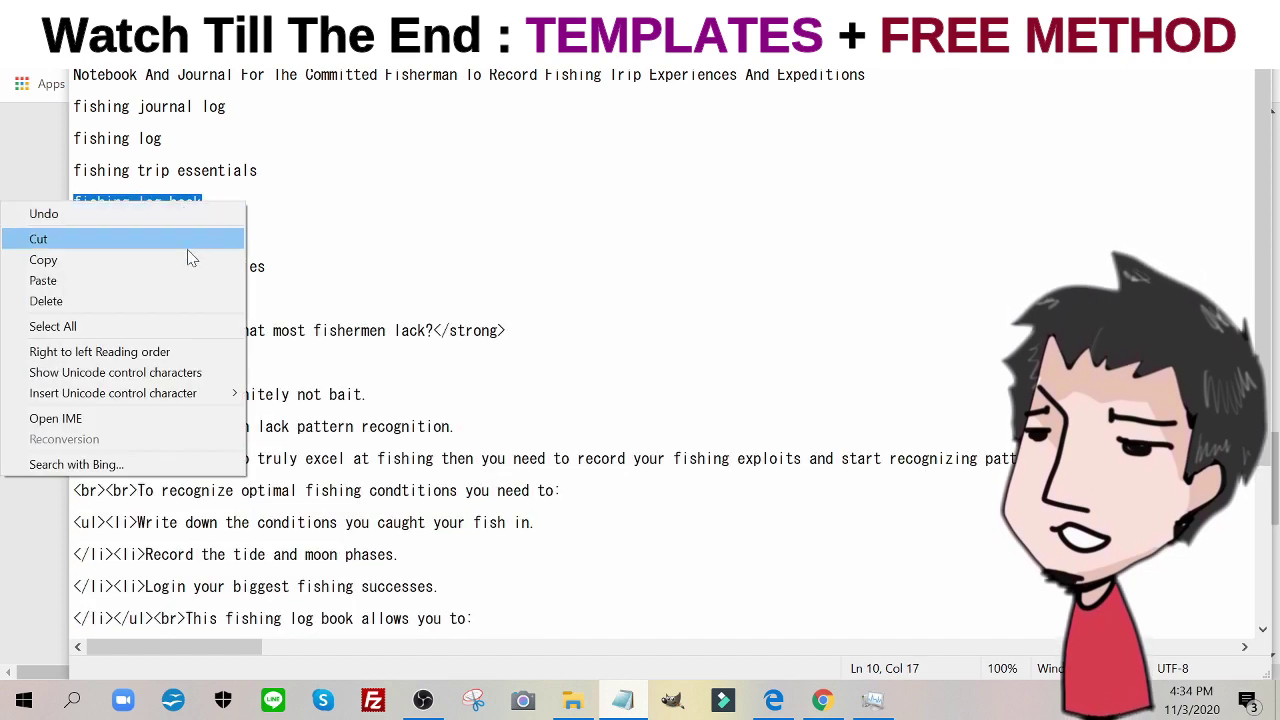
click(189, 254)
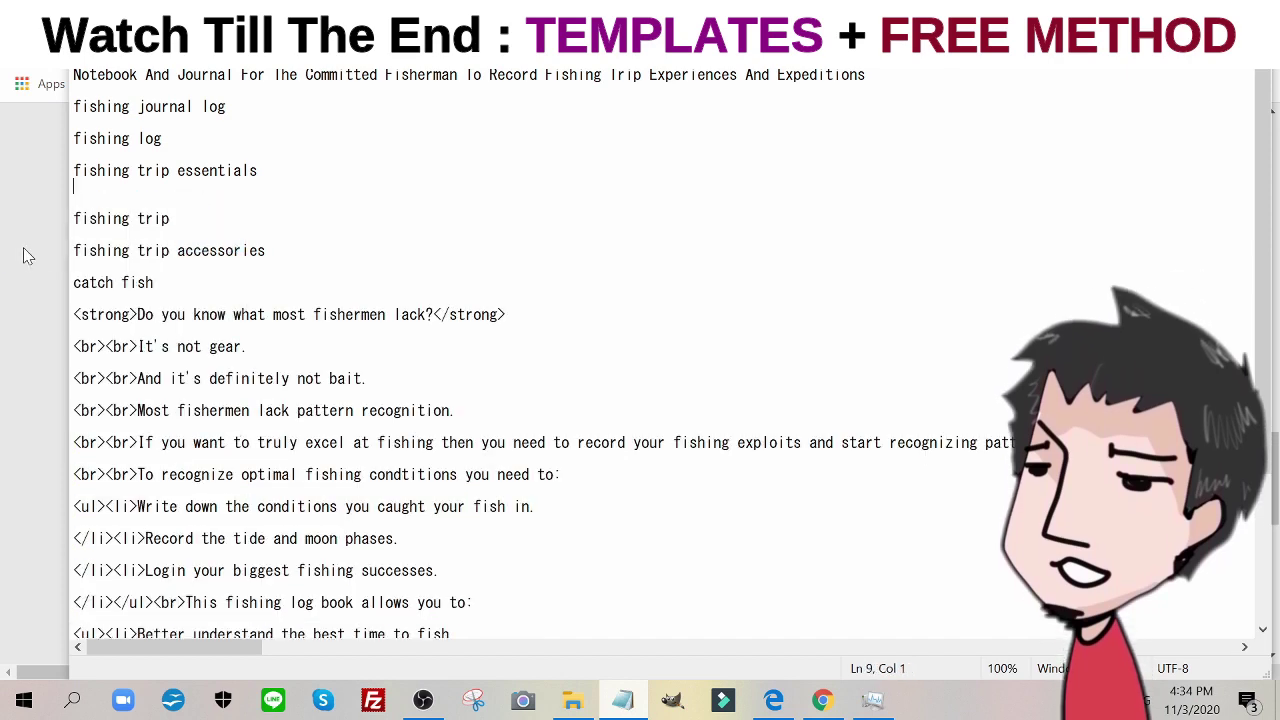
click(23, 251)
click(420, 400)
key(ctrl+v)
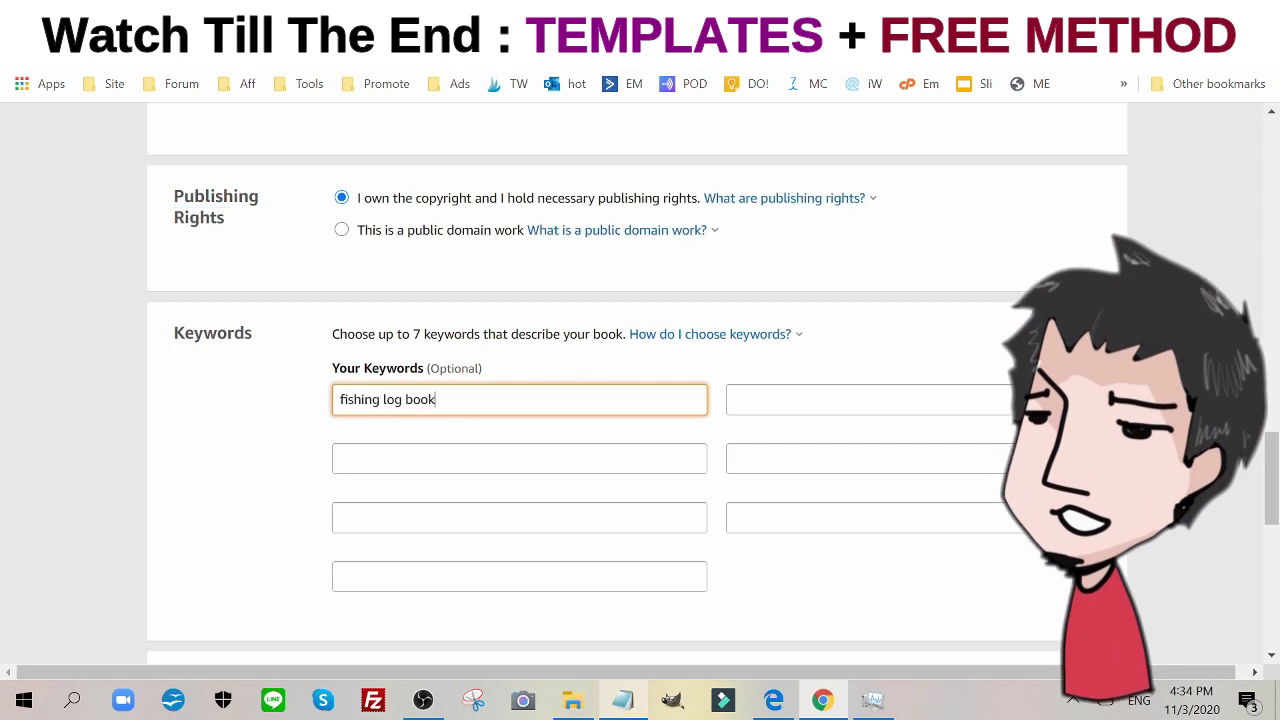
Copy "fishing log" from the Notepad notes and paste it as the second KDP keyword.
click(625, 702)
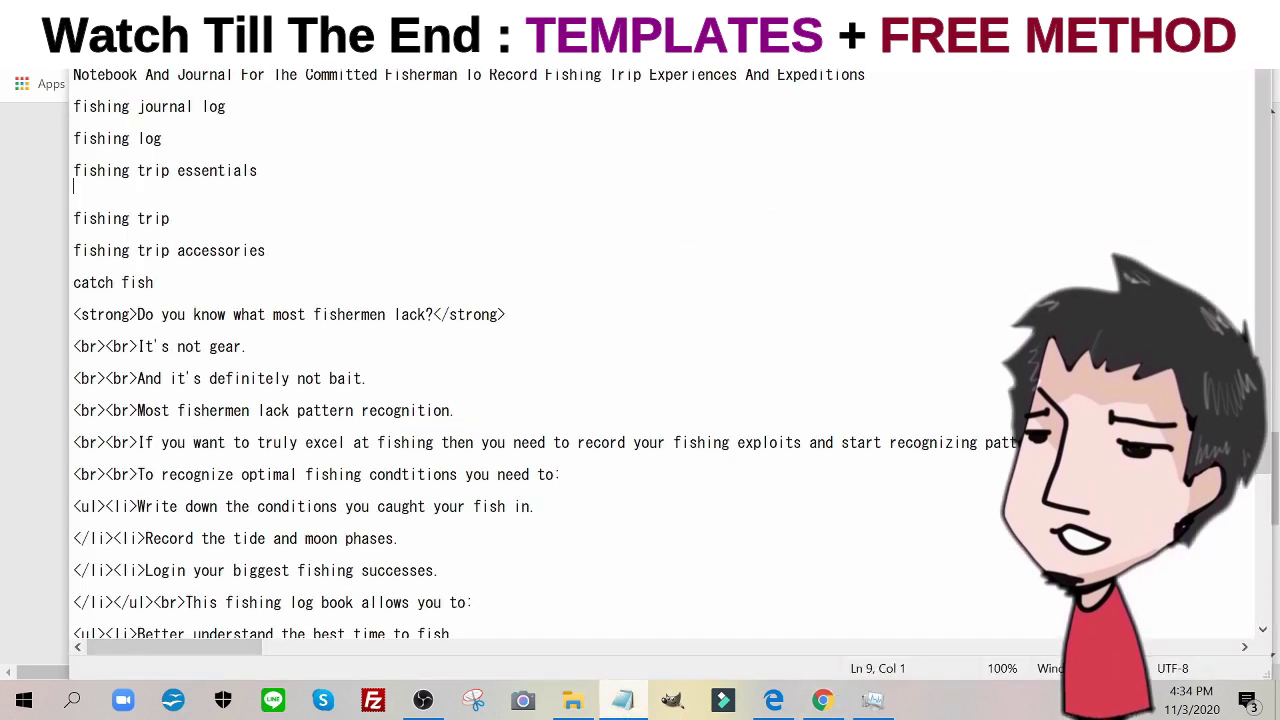
drag(73, 138, 162, 138)
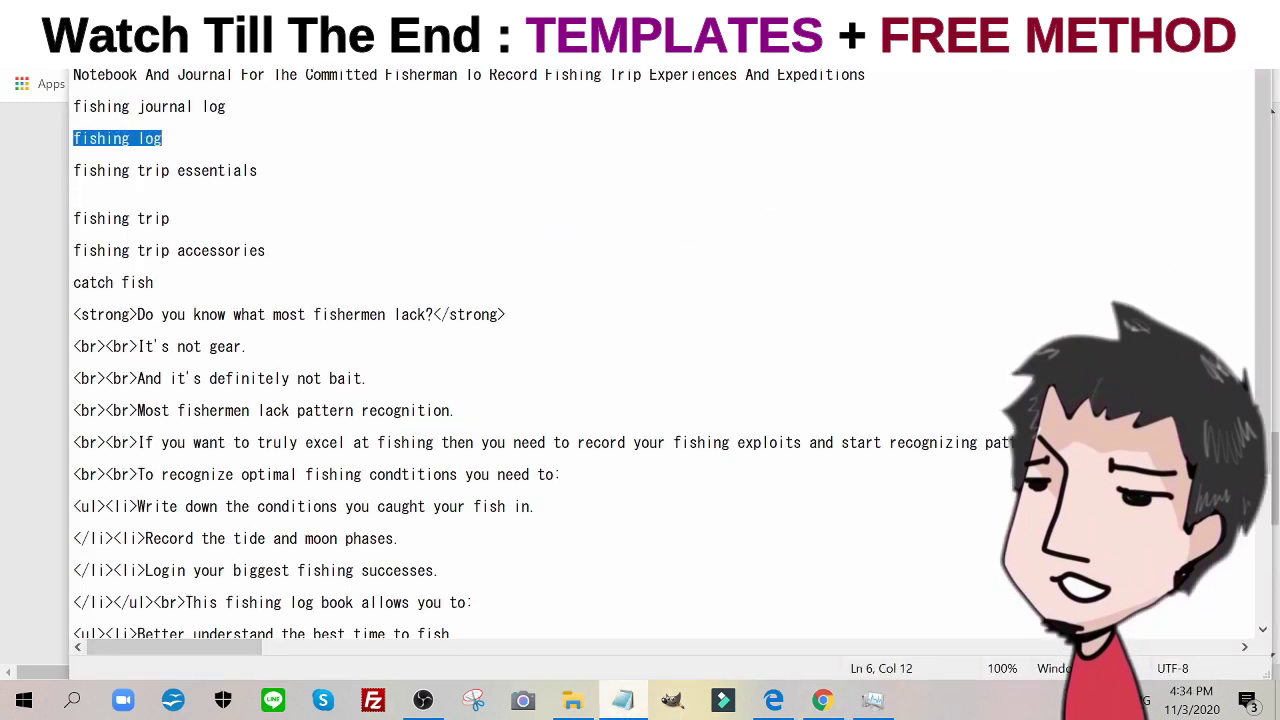
right_click(120, 140)
click(166, 194)
key(alt+Tab)
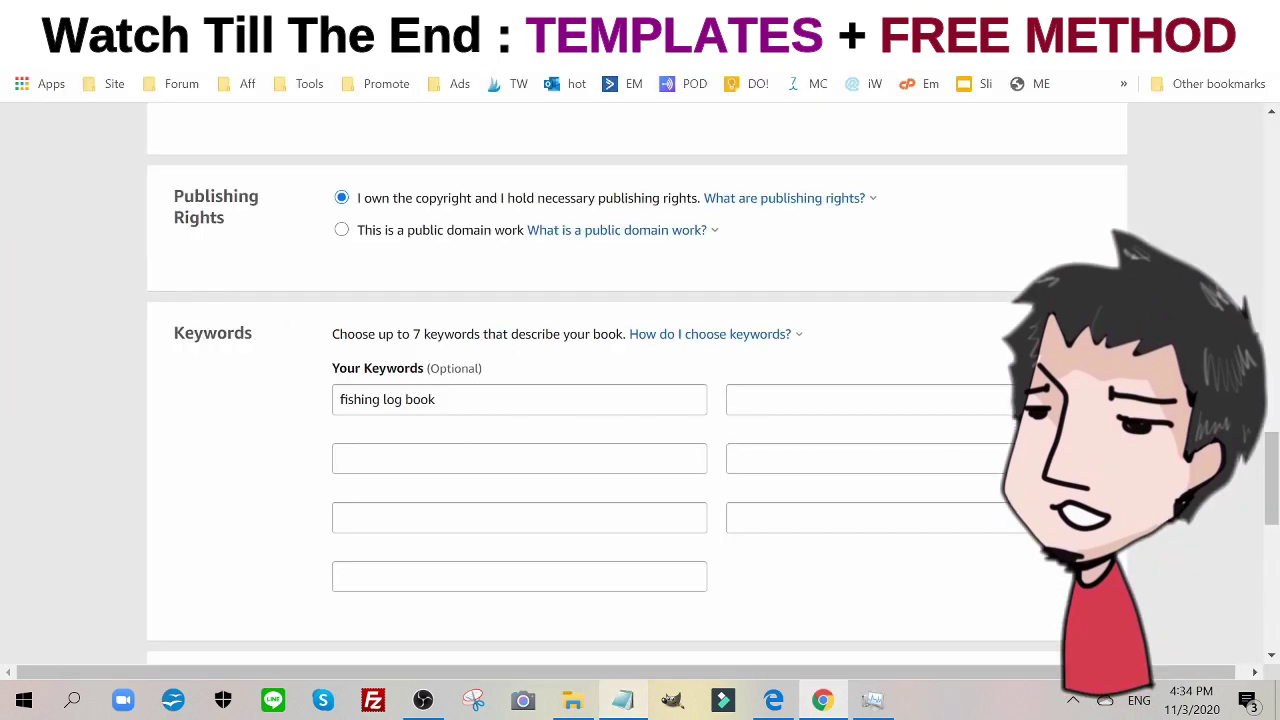
click(795, 400)
key(ctrl+v)
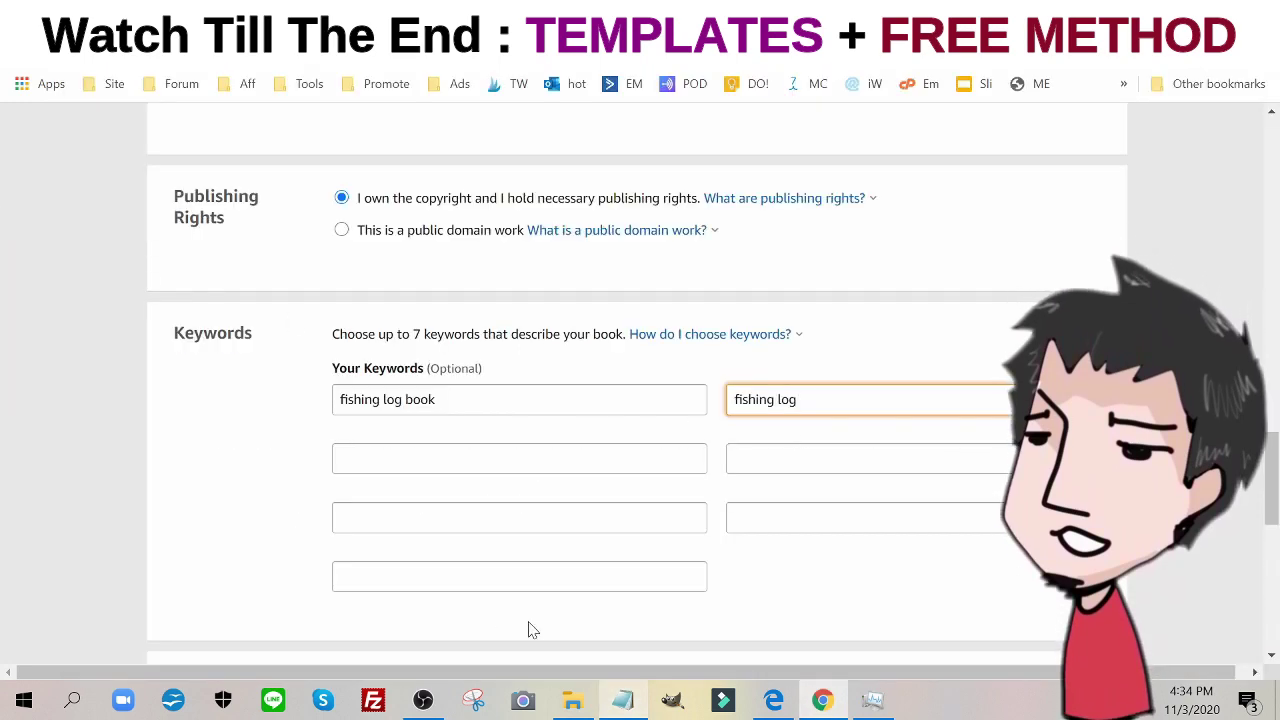
Copy "catch fish" from the Notepad notes and paste it as the third KDP keyword.
click(622, 700)
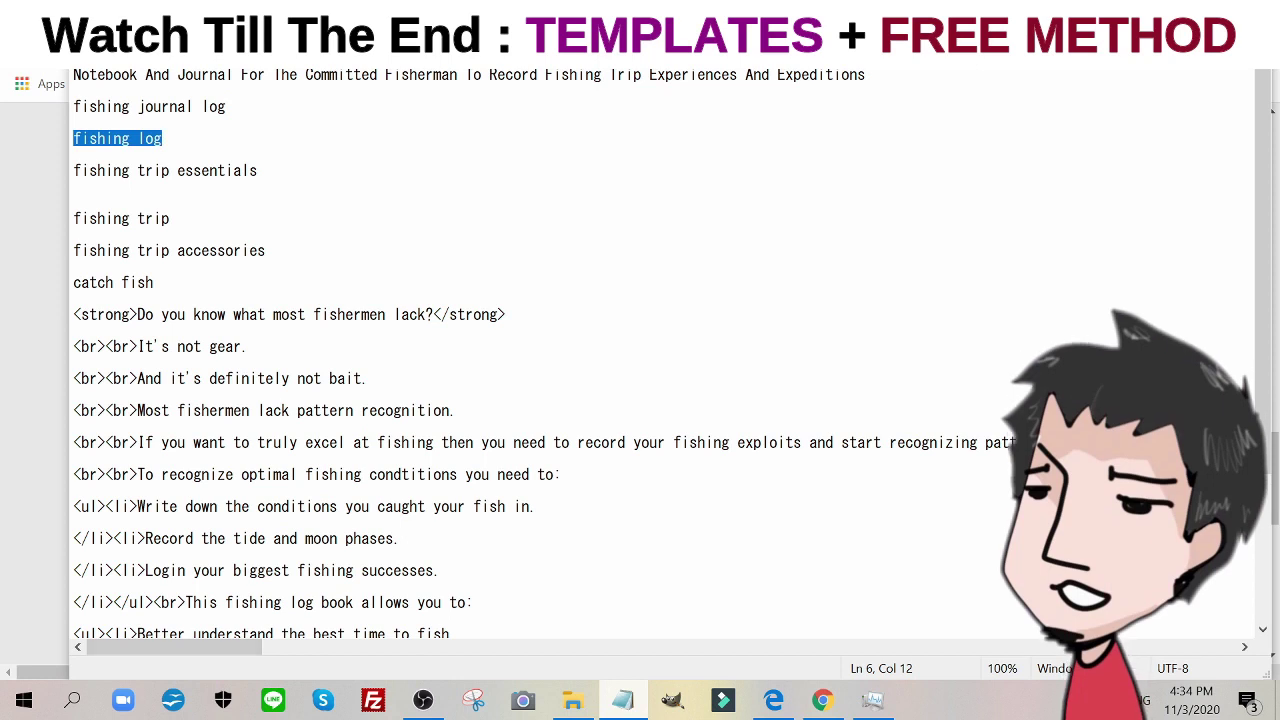
drag(154, 282, 73, 282)
right_click(80, 282)
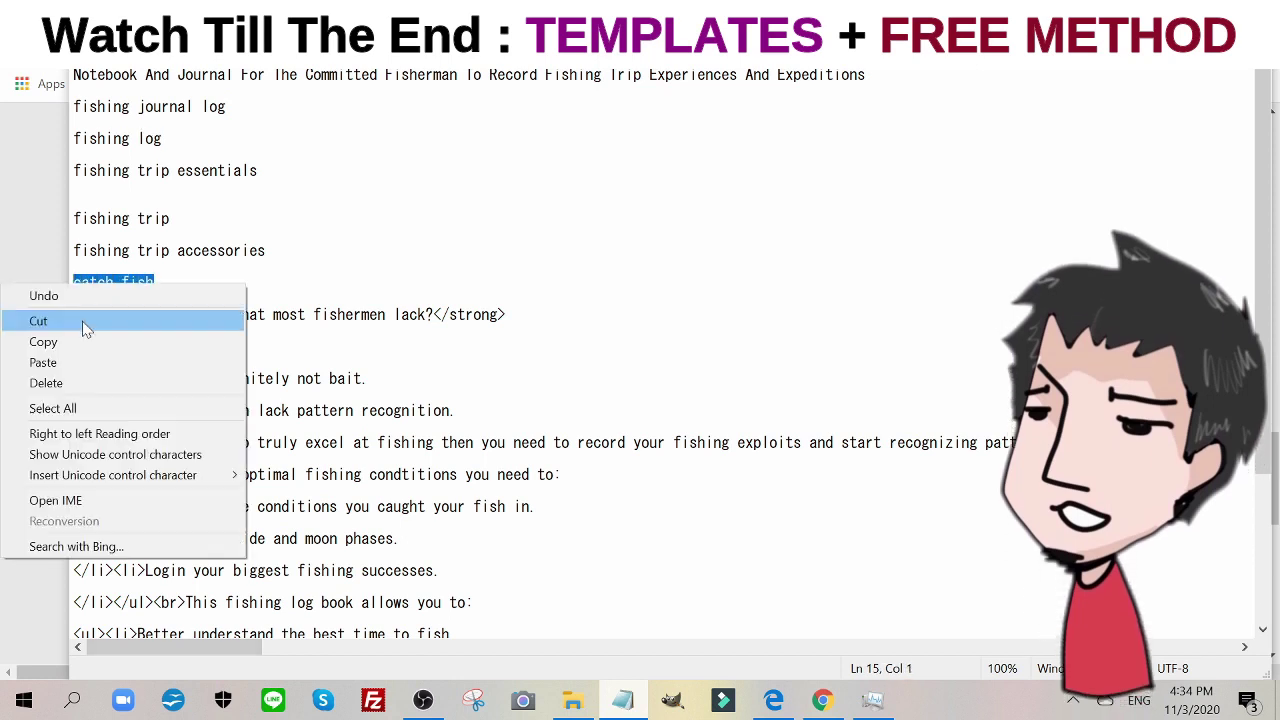
click(80, 346)
key(alt+Tab)
click(519, 458)
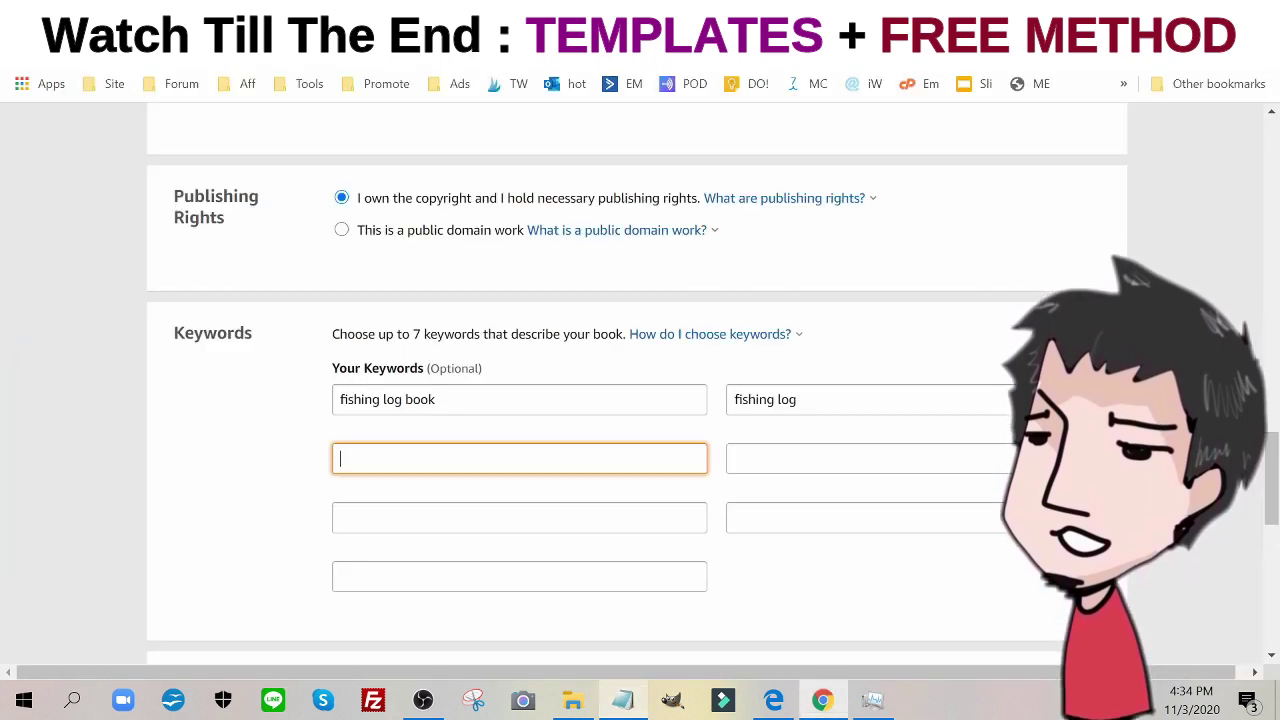
key(ctrl+v)
Remove the already used keywords "fishing log" and "catch fish" from the Notepad notes.
key(alt+Tab)
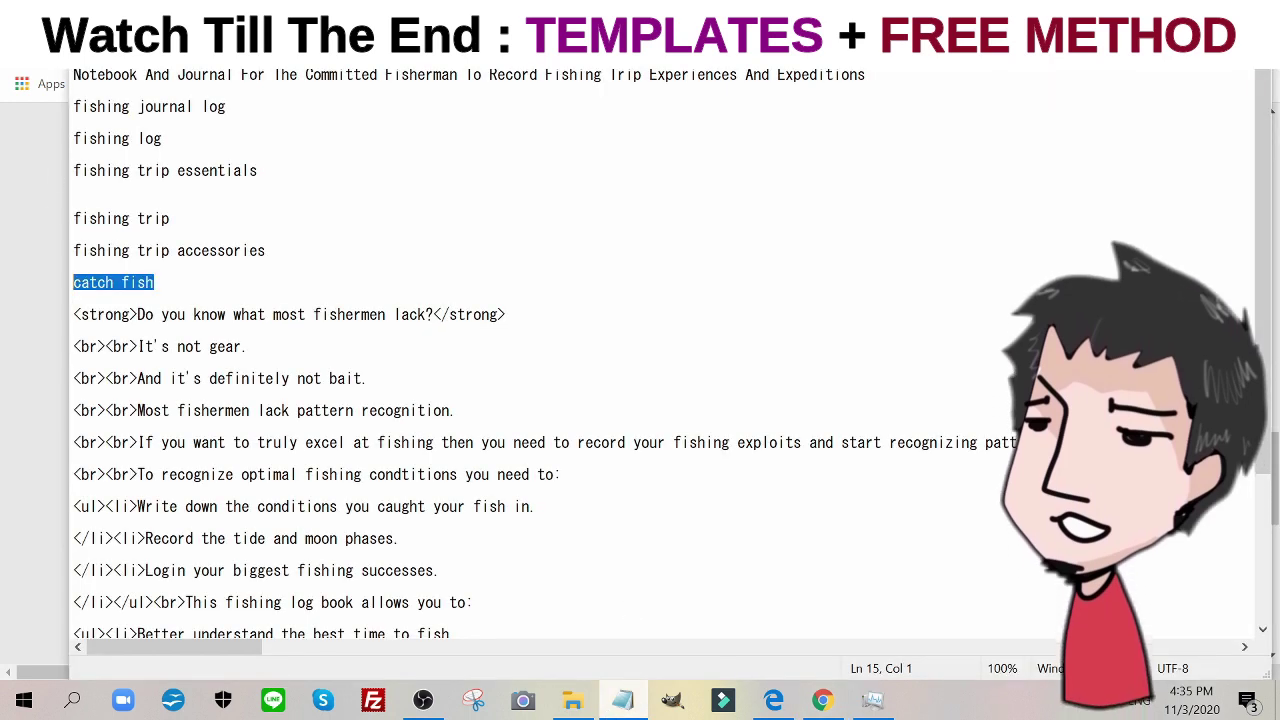
drag(162, 138, 73, 138)
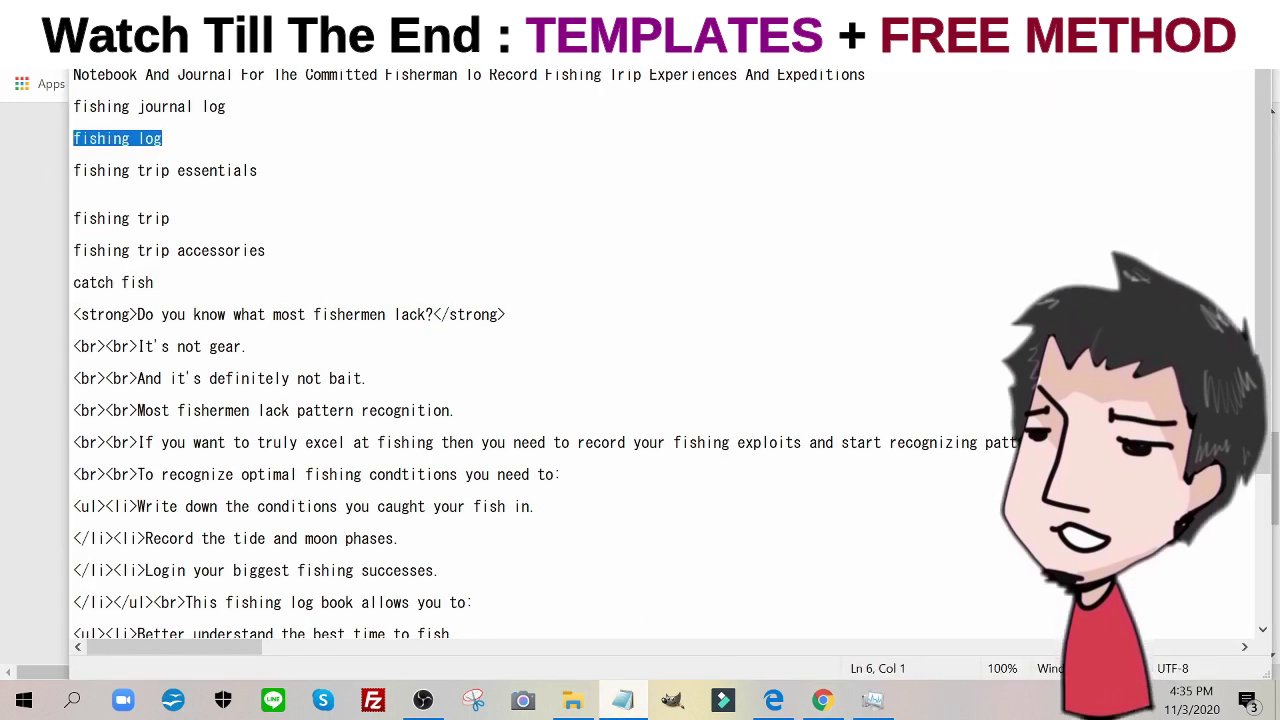
key(ctrl+x)
drag(154, 282, 266, 250)
key(ctrl+x)
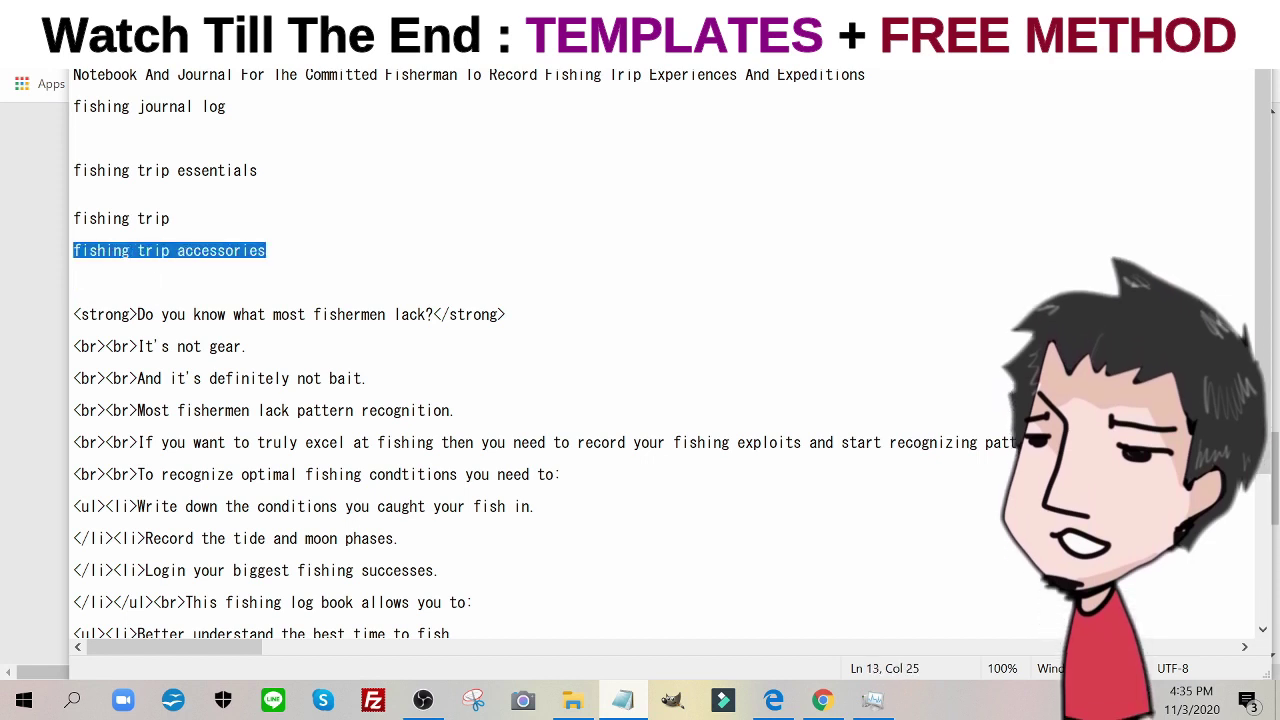
Copy "fishing trip accessories" from the notes into the fourth KDP keyword, then delete that phrase from the Notepad notes.
right_click(248, 252)
click(194, 309)
key(alt+Tab)
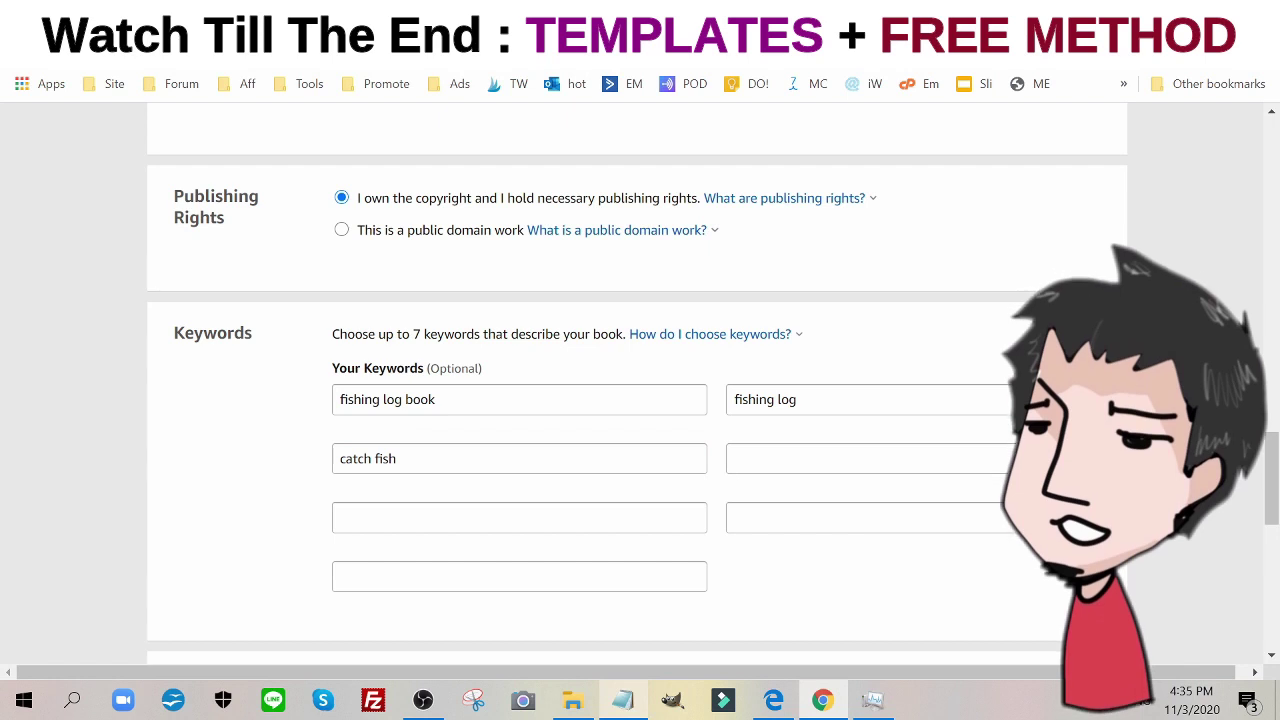
click(748, 458)
key(ctrl+v)
click(622, 700)
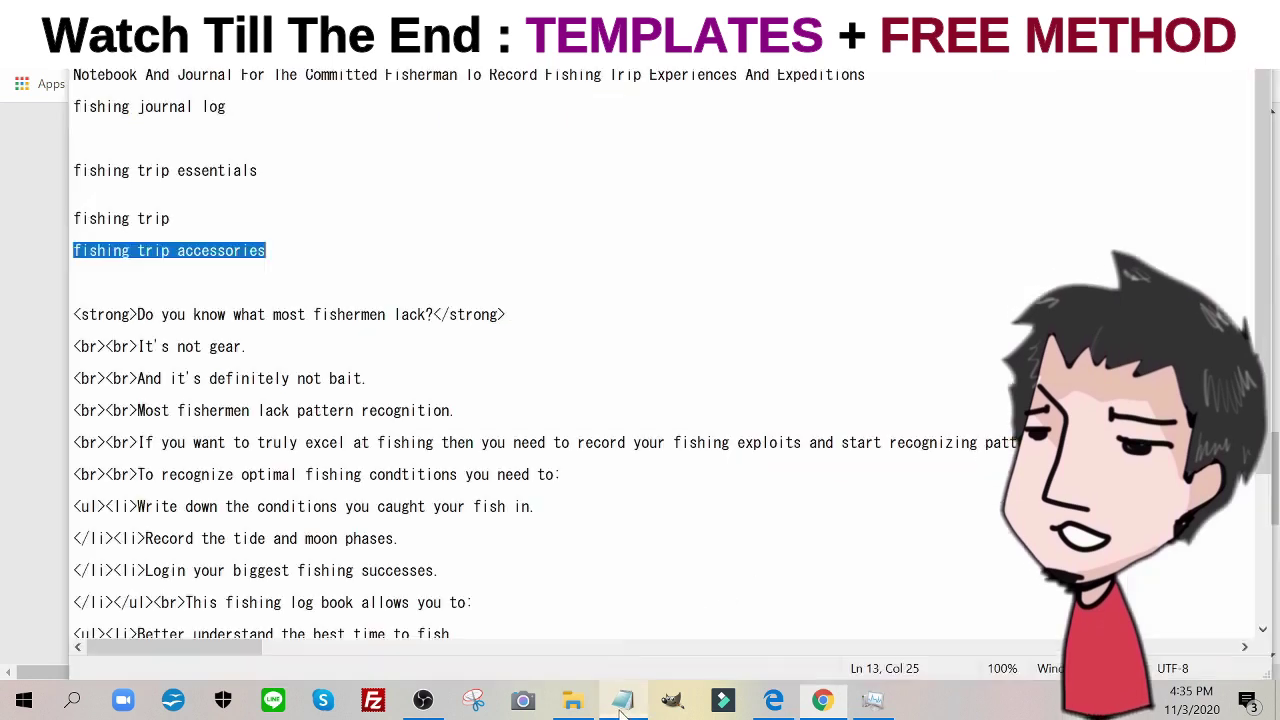
key(Delete)
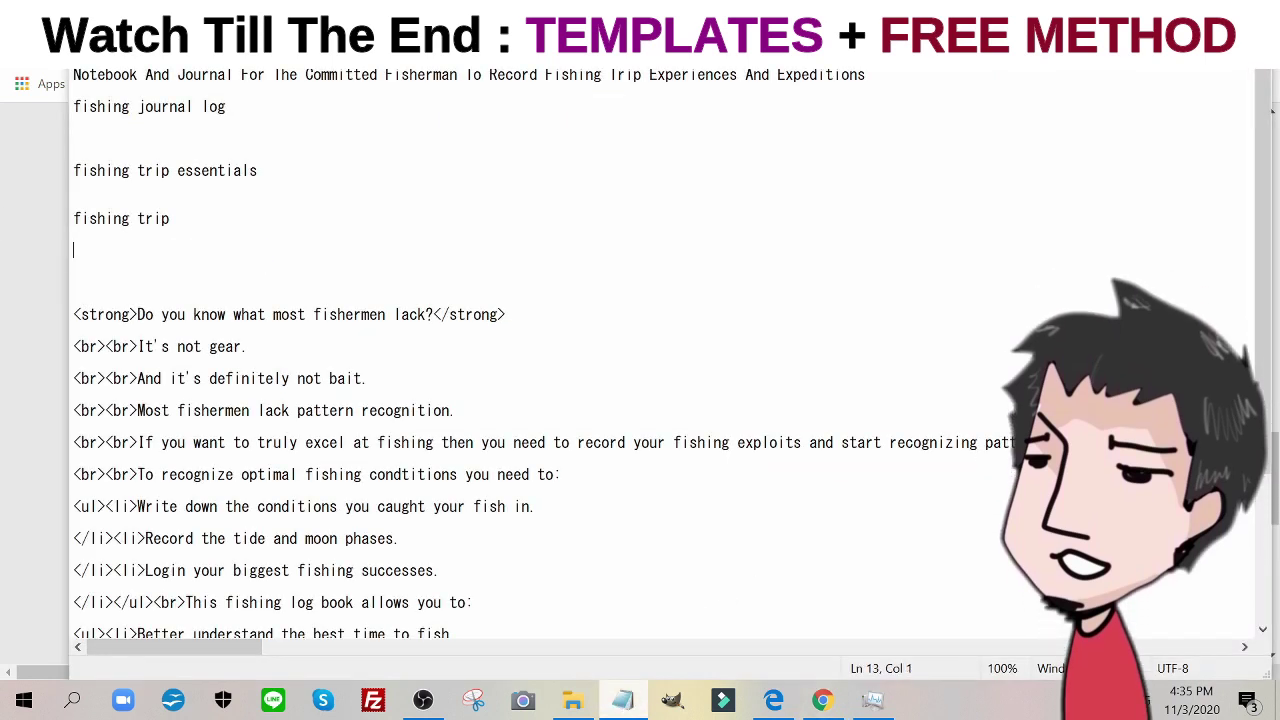
Copy "fishing trip" from the Notepad notes and paste it as the sixth KDP keyword, below "fishing trip accessories".
key(shift+Left)
key(shift+Left)
key(shift+Left)
key(shift+Left)
key(shift+Left)
key(shift+Left)
key(shift+Left)
key(shift+Left)
key(shift+Left)
key(shift+Left)
key(shift+Left)
key(shift+Left)
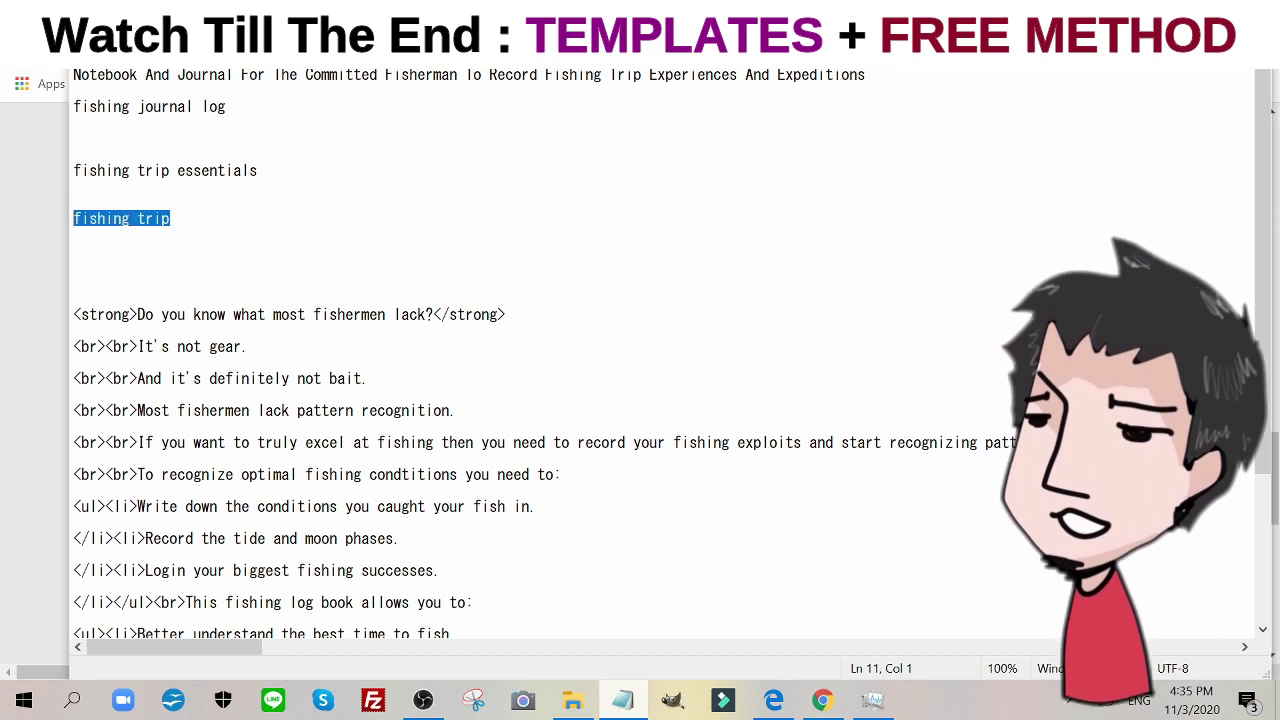
right_click(12, 222)
click(86, 279)
key(alt+Tab)
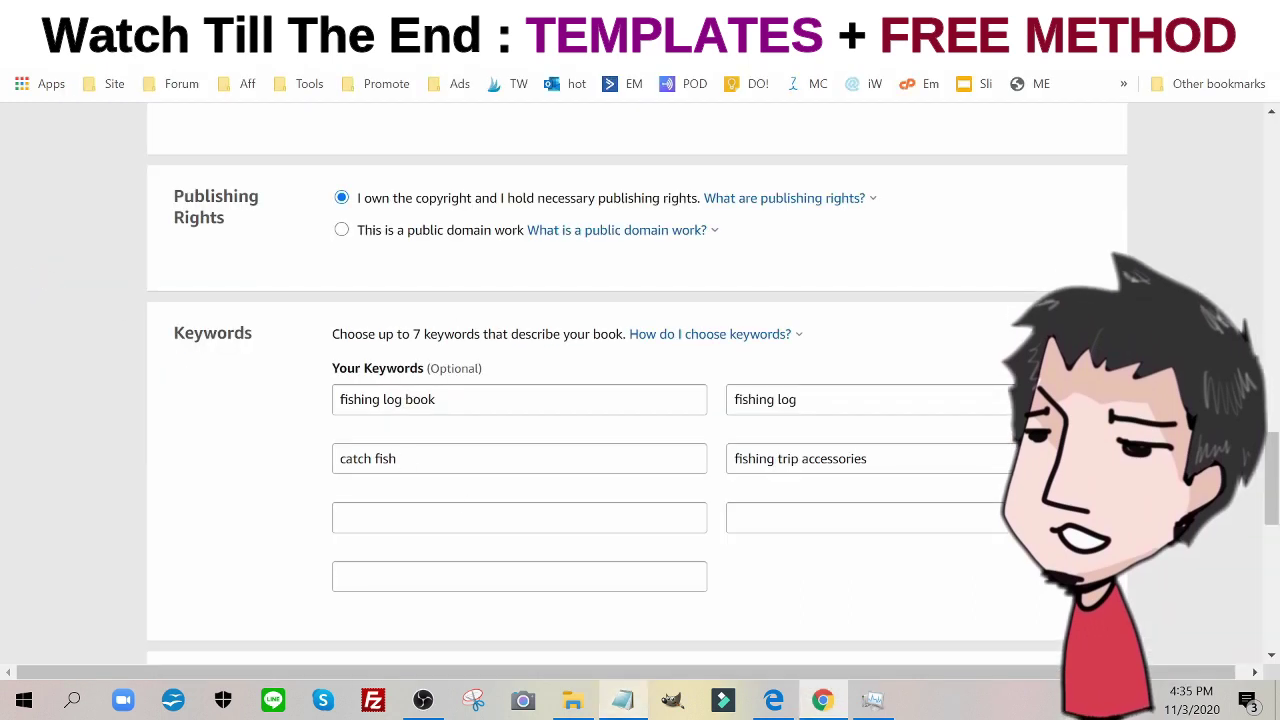
click(760, 517)
key(ctrl+v)
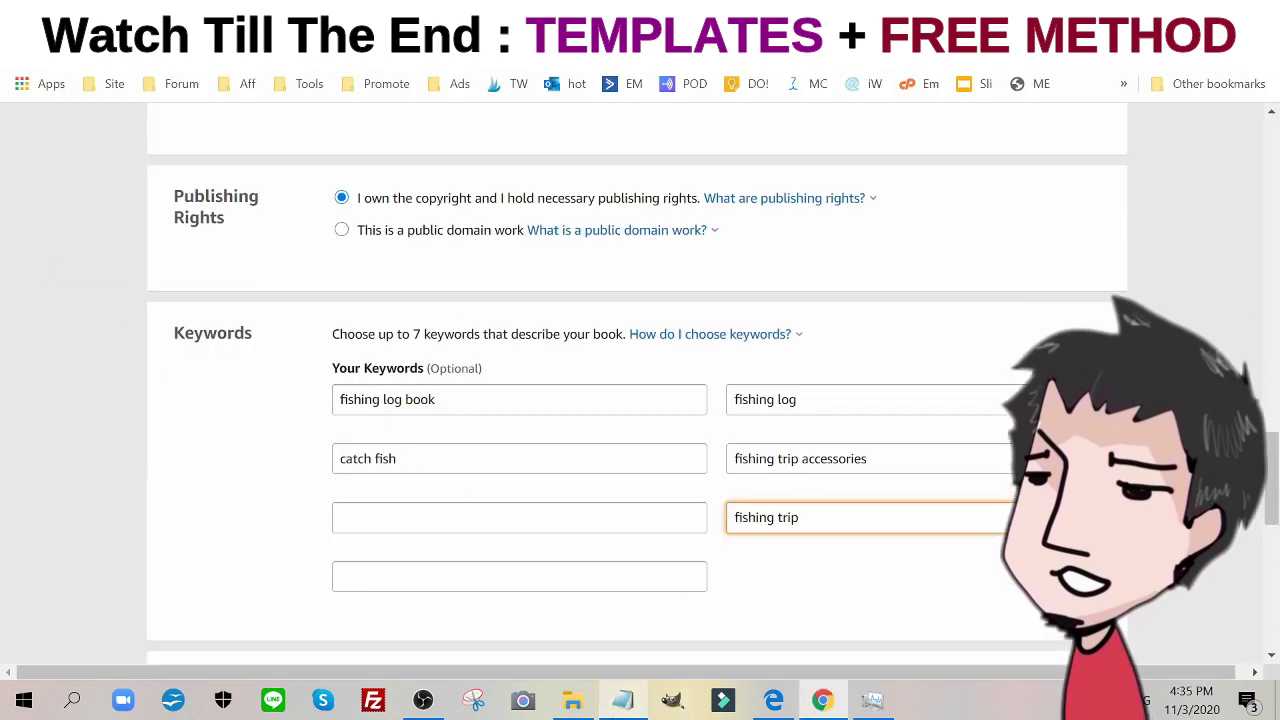
Copy "fishing trip essentials" from the Notepad notes and paste it as the seventh KDP keyword.
key(alt+Tab)
key(alt+Tab)
key(alt+Tab)
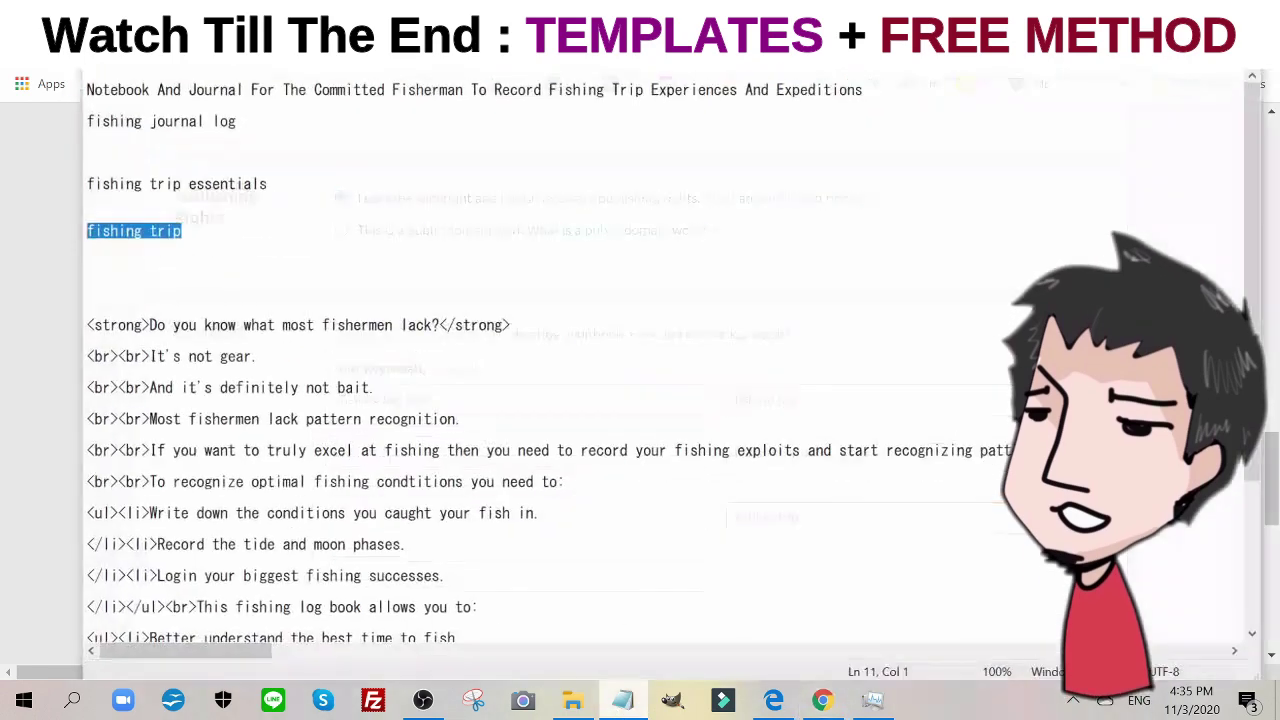
drag(258, 171, 73, 171)
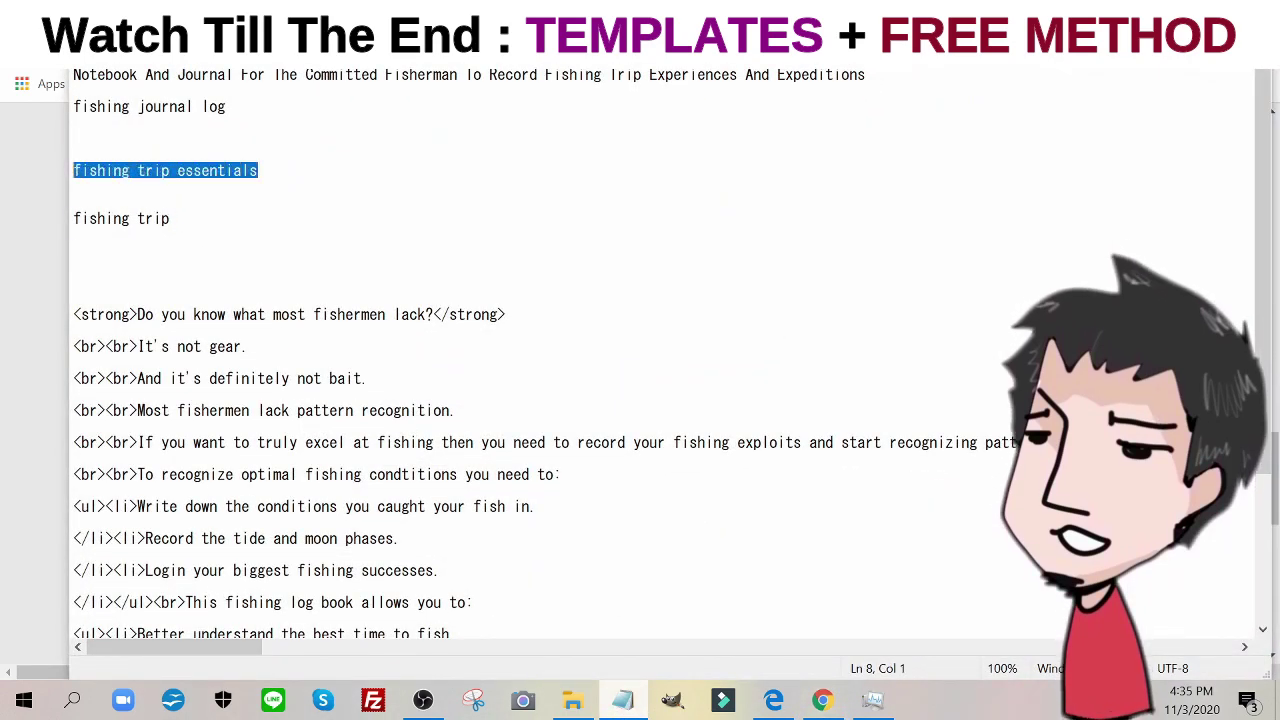
right_click(86, 172)
click(105, 223)
key(alt+Tab)
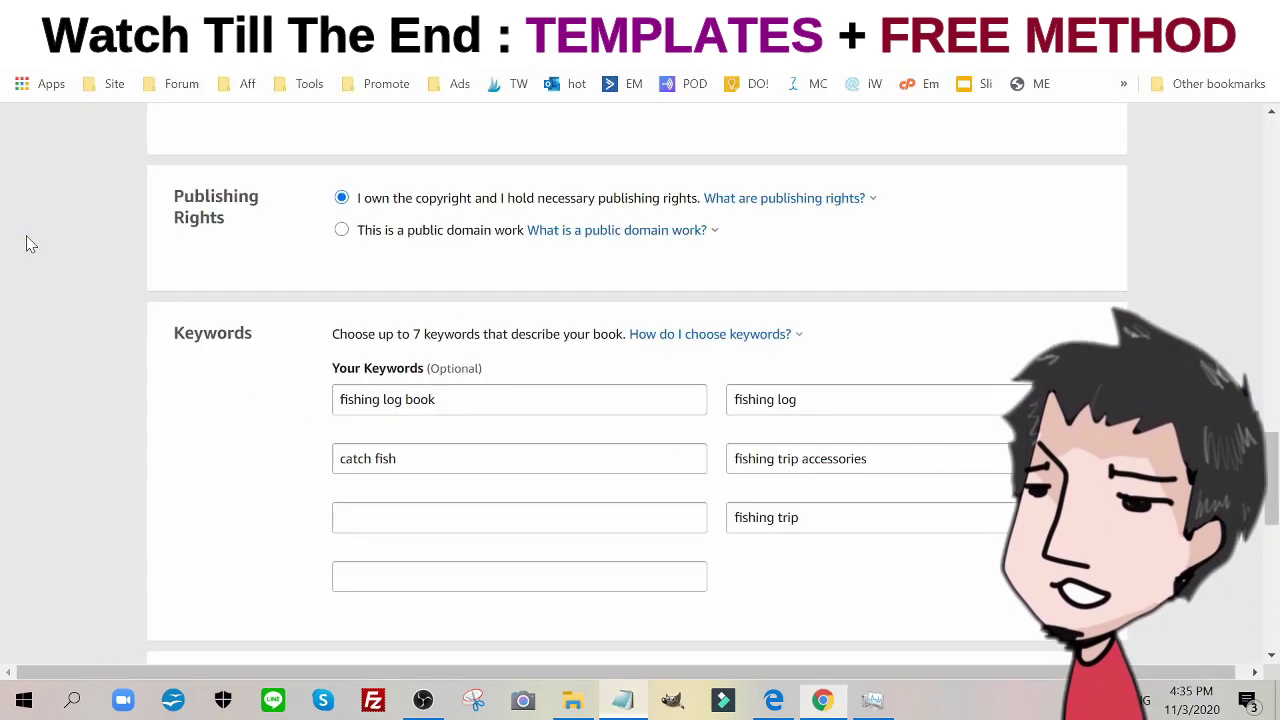
click(580, 576)
key(ctrl+v)
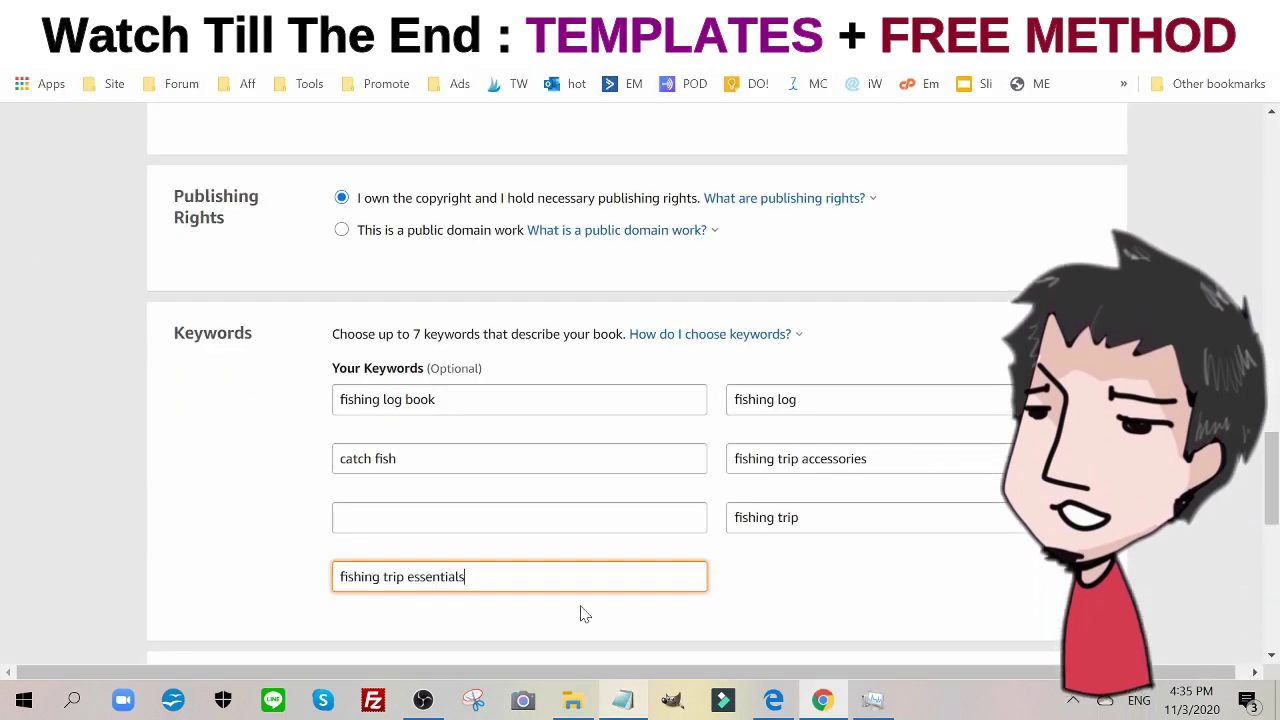
Copy "fishing journal log" from the Notepad notes and paste it into the remaining empty fifth KDP keyword.
click(624, 700)
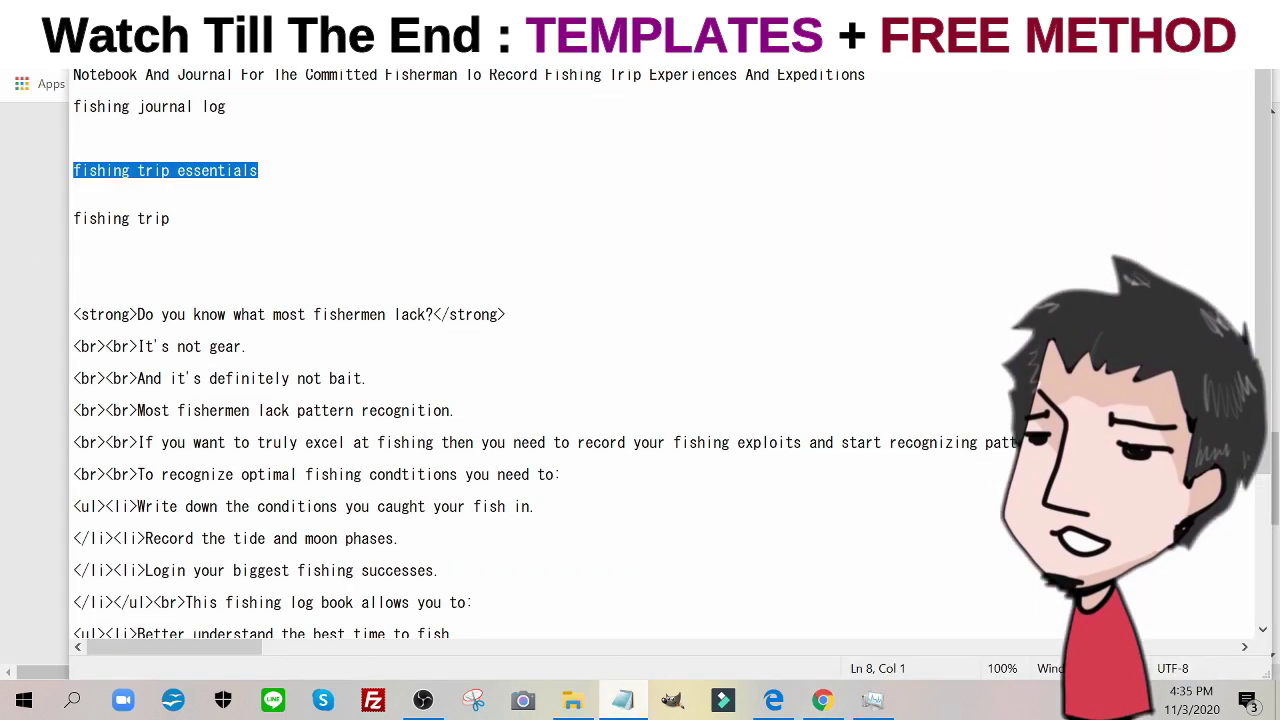
key(Up)
key(Up)
key(Up)
key(Up)
key(End)
key(shift+Left)
key(shift+Left)
key(shift+Left)
key(shift+Left)
key(shift+Left)
key(shift+Left)
key(shift+Left)
key(shift+Left)
key(shift+Left)
key(shift+Left)
key(shift+Left)
key(shift+Left)
key(shift+Left)
key(shift+Left)
key(shift+Left)
key(shift+Left)
key(shift+Left)
key(shift+Left)
key(shift+Left)
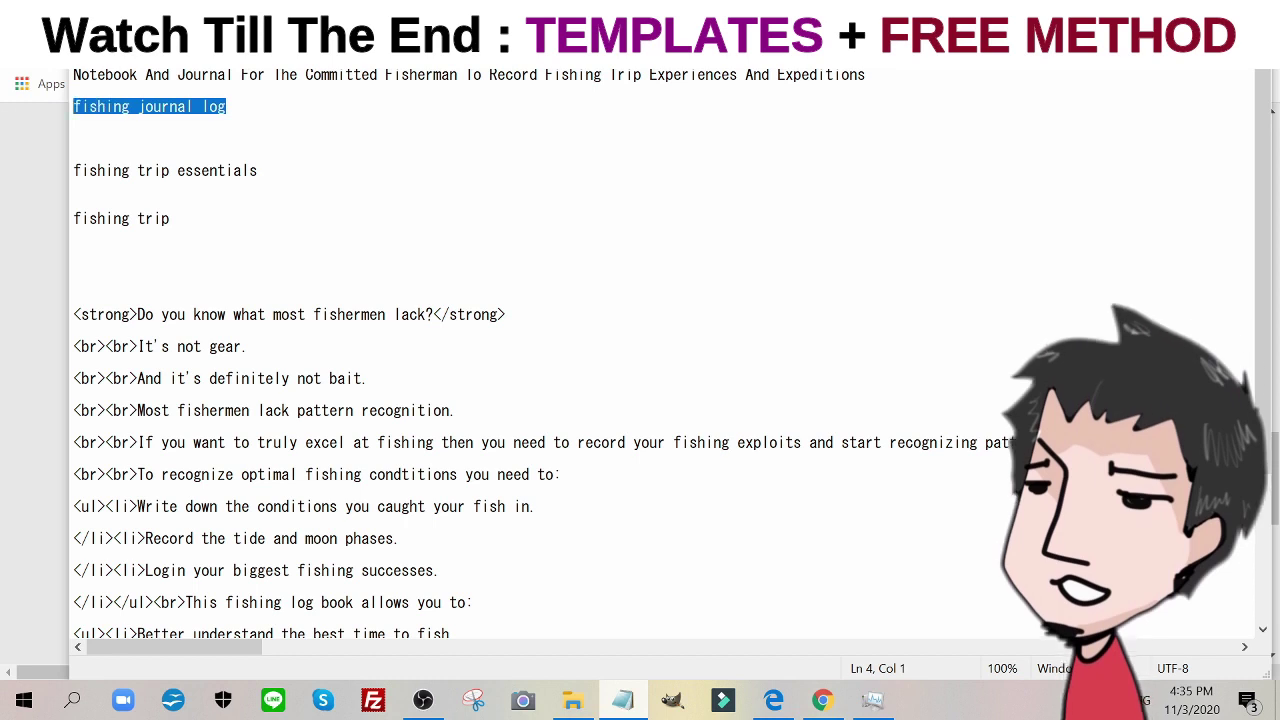
right_click(244, 107)
key(alt+Tab)
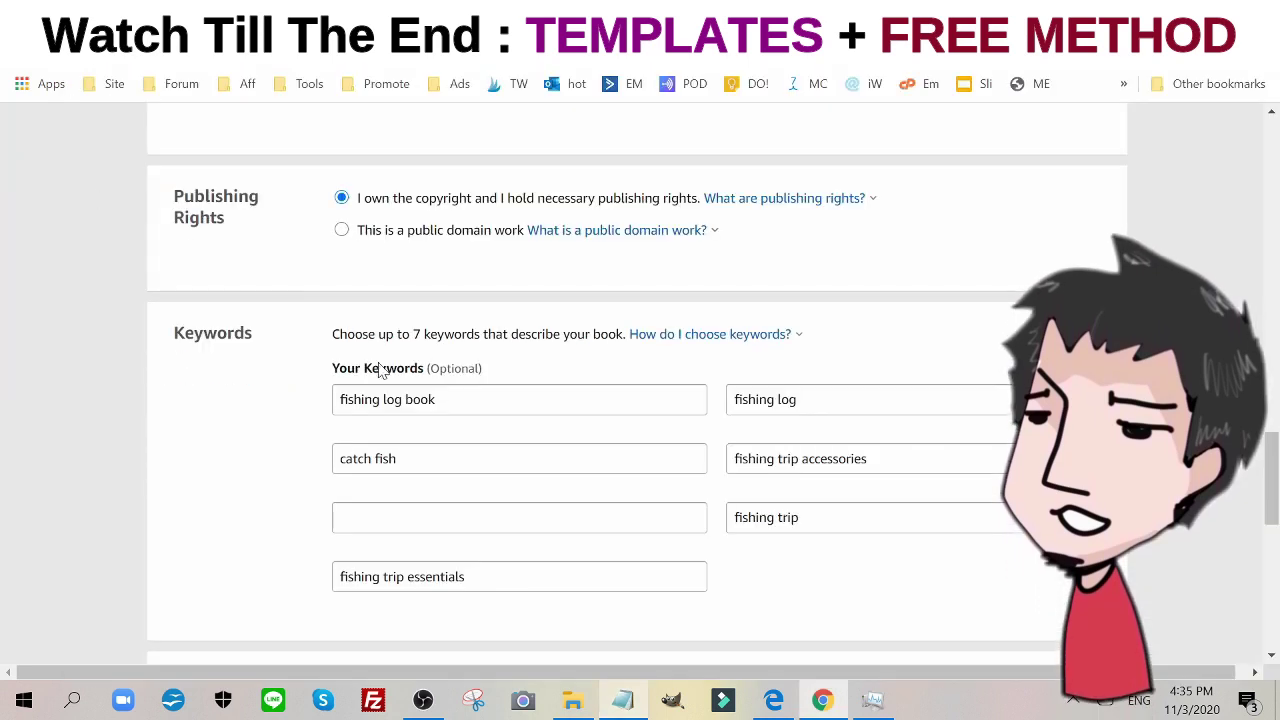
click(437, 510)
key(ctrl+v)
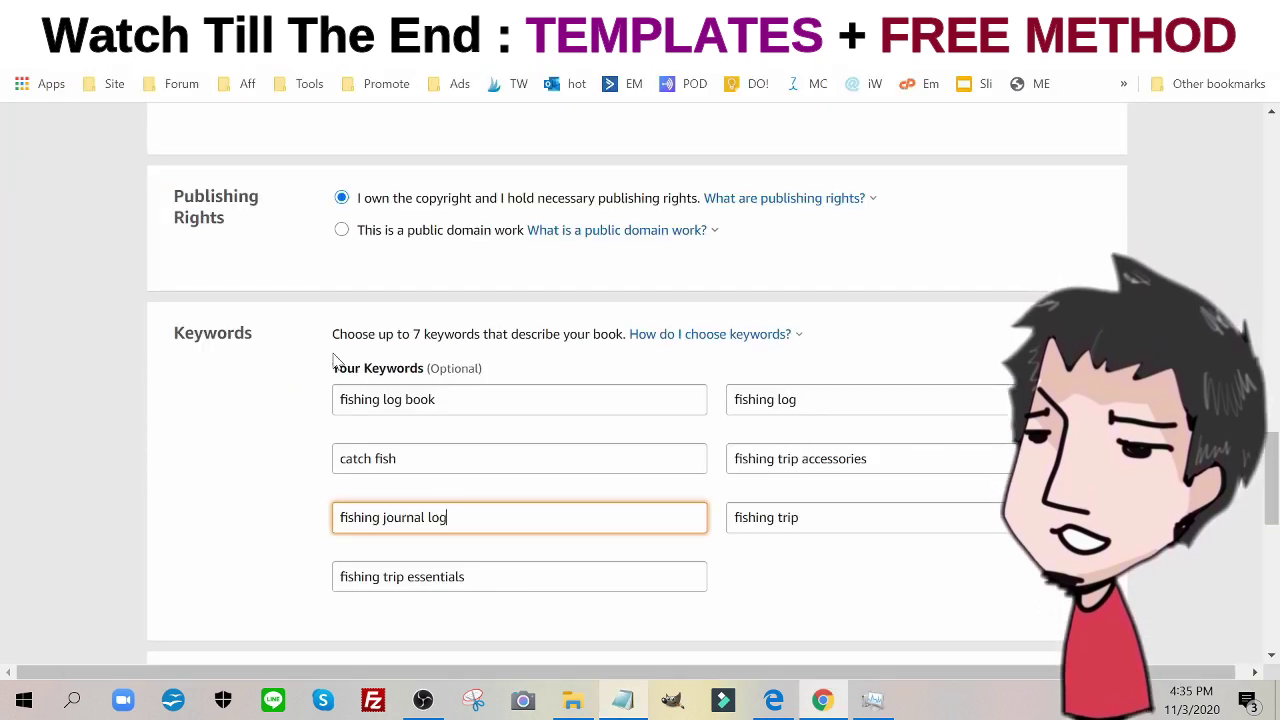
drag(436, 399, 326, 414)
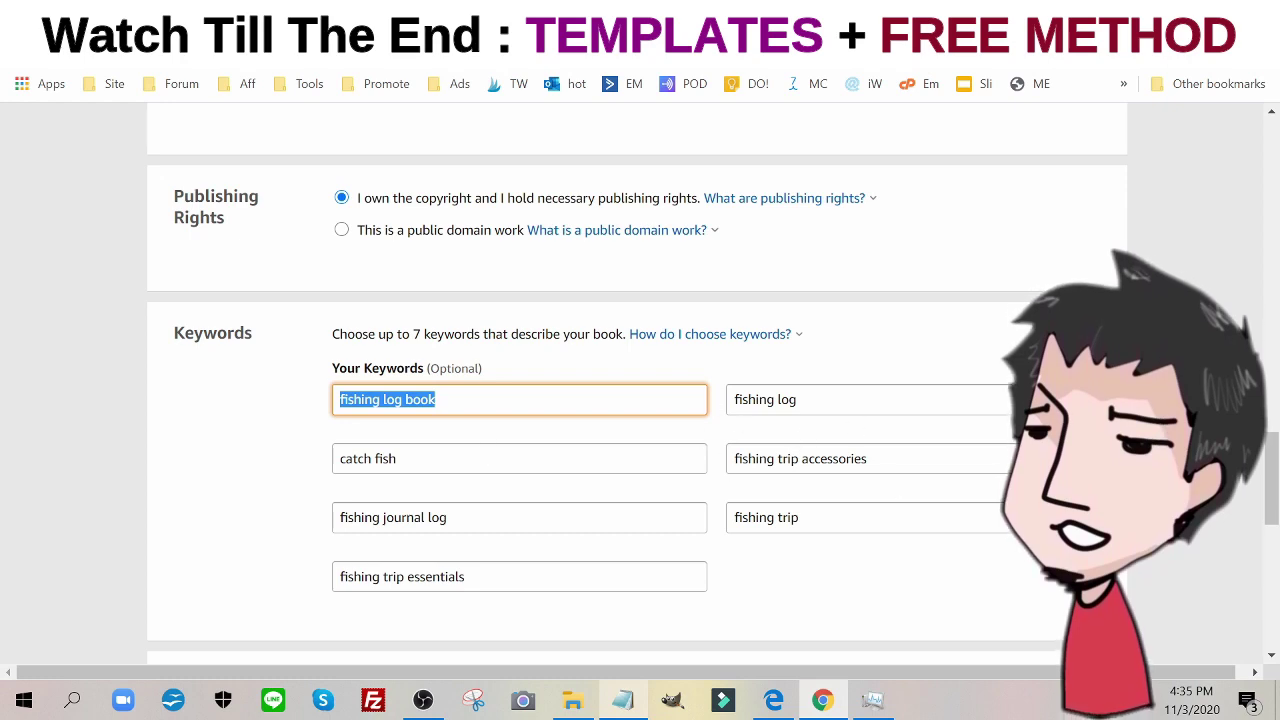
Select Nonfiction > Sports & Recreation > Fishing as the paperback's first browse category.
scroll(274, 251, down, 5)
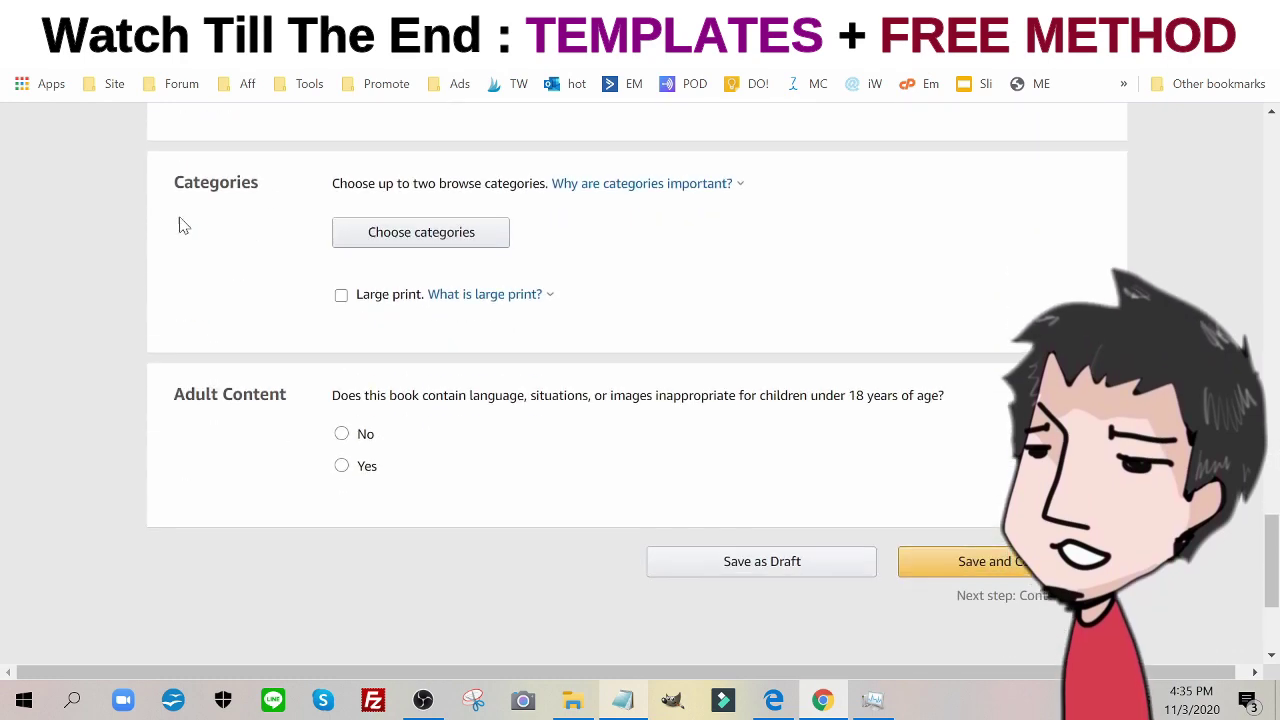
click(405, 242)
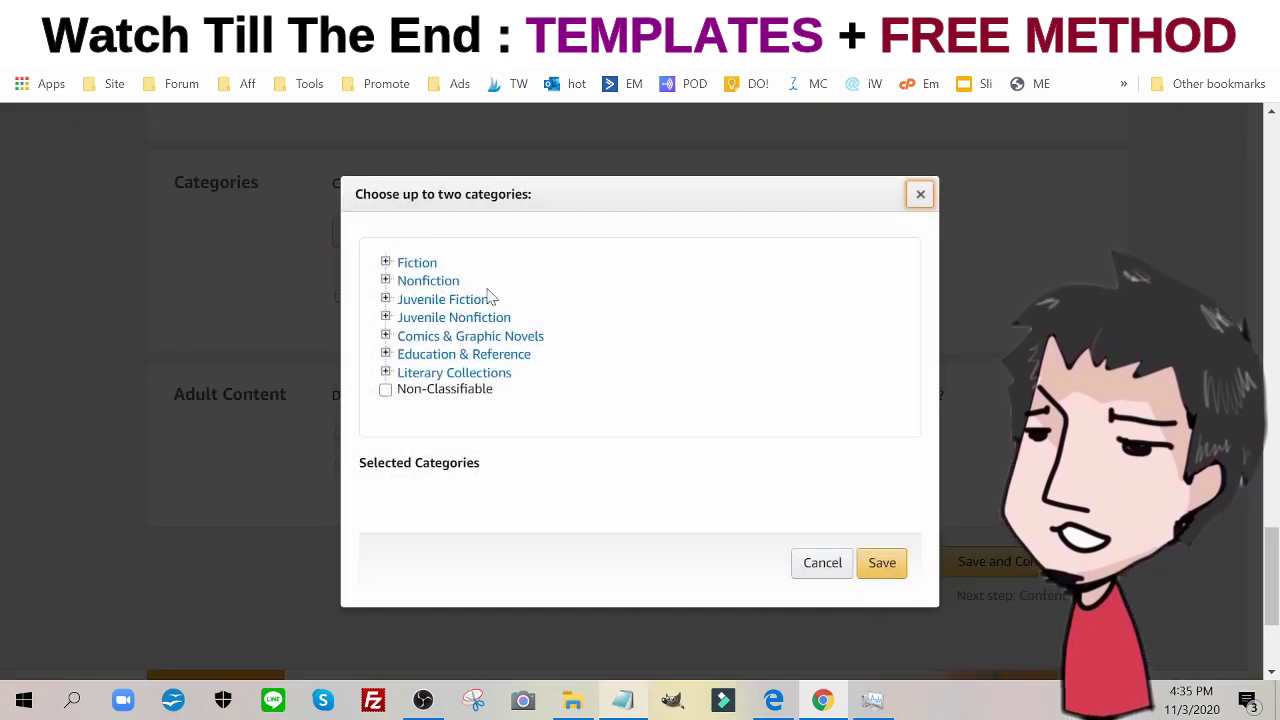
click(427, 280)
scroll(580, 329, down, 6)
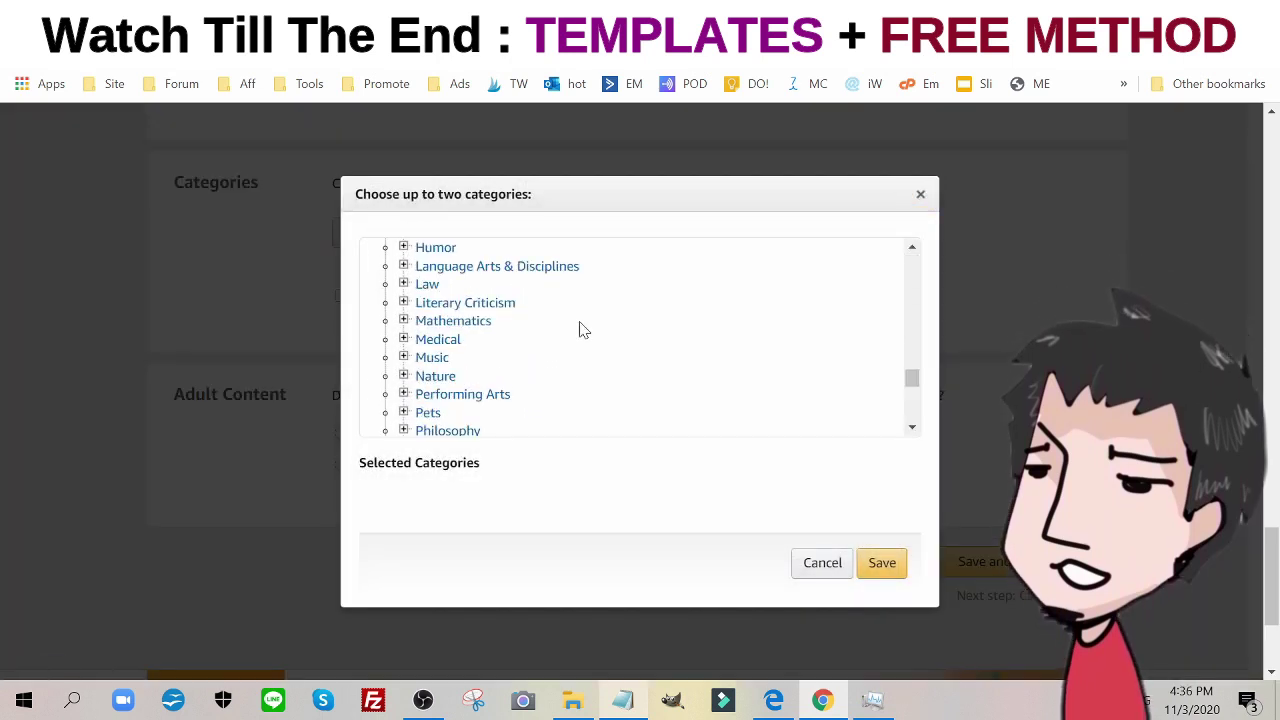
scroll(580, 329, down, 3)
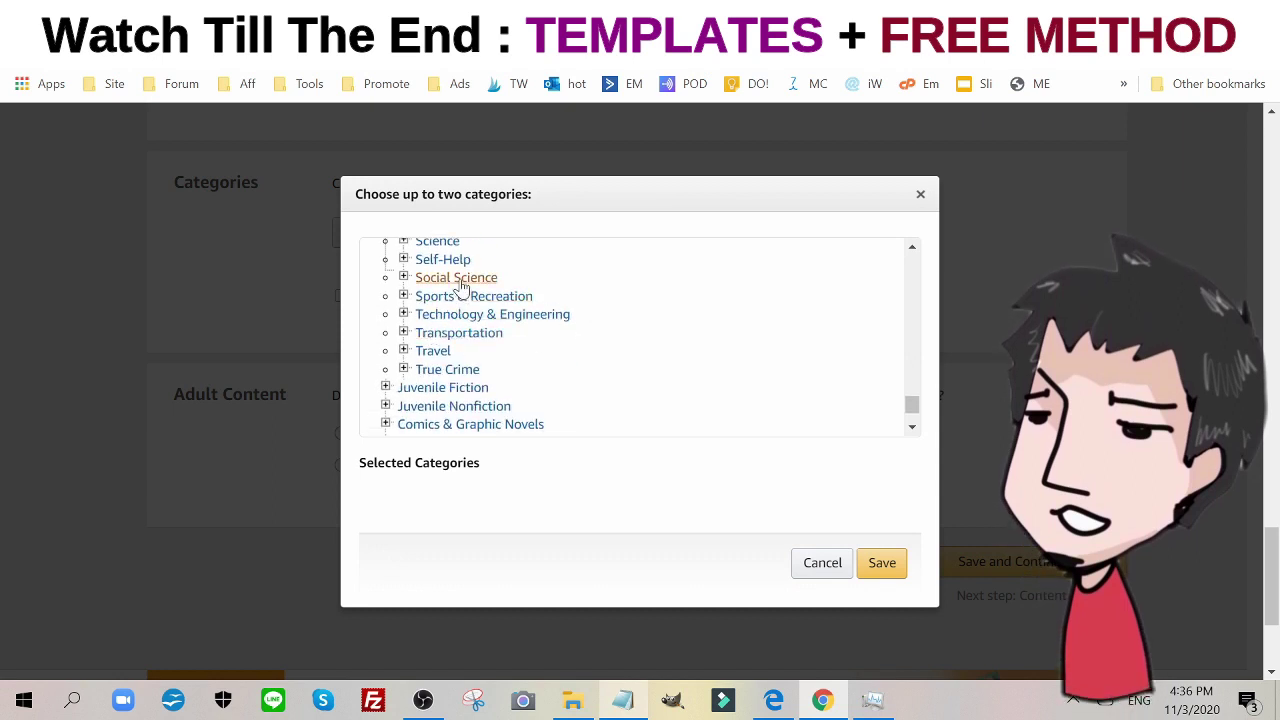
click(471, 297)
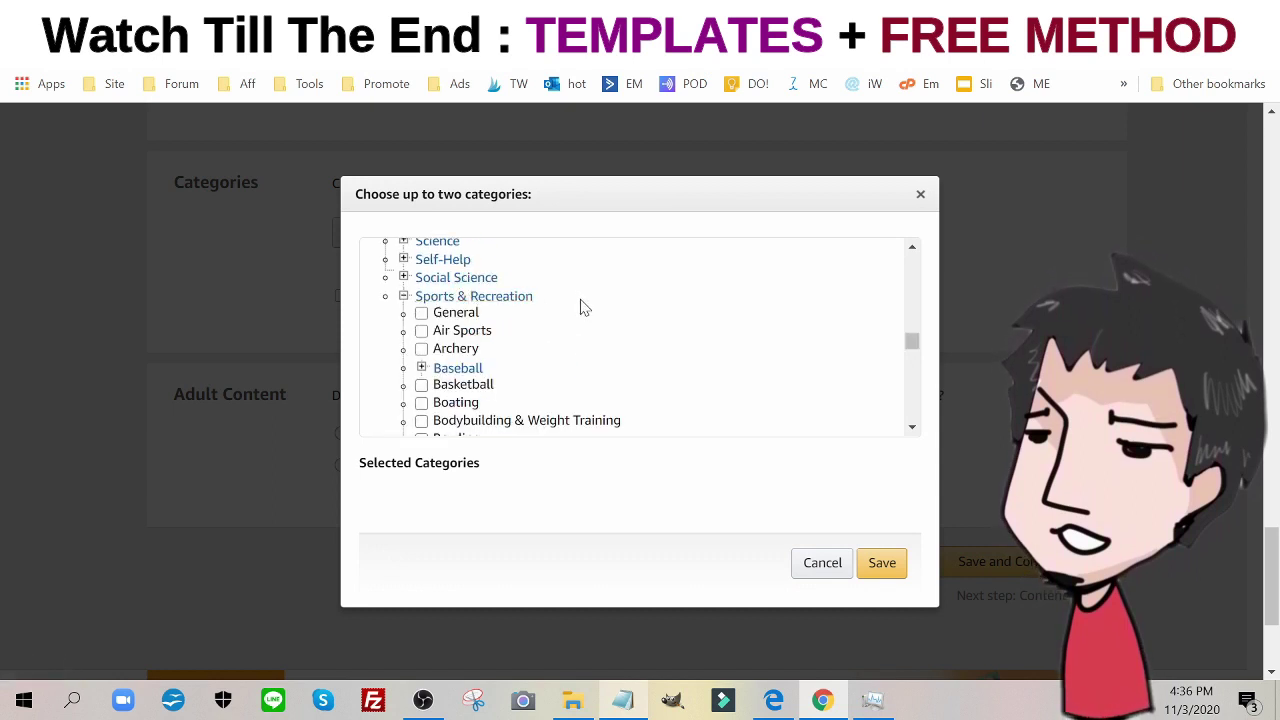
scroll(583, 306, down, 3)
scroll(585, 307, down, 2)
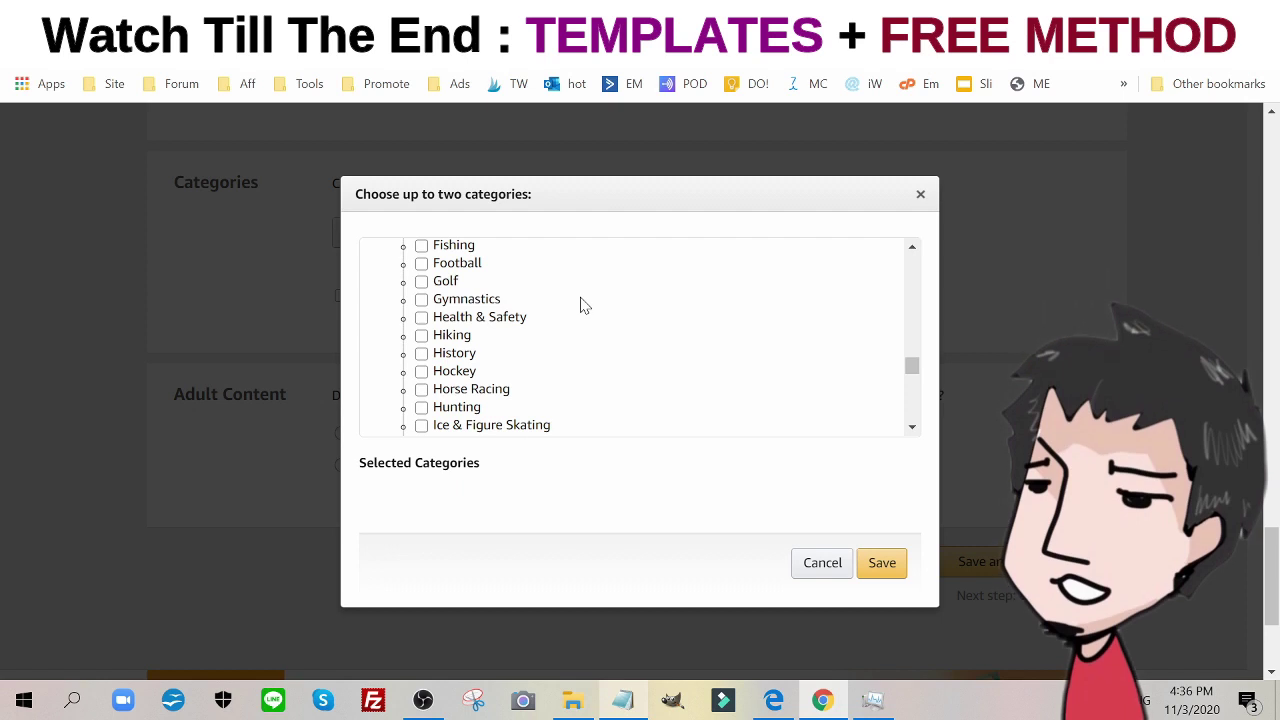
click(443, 251)
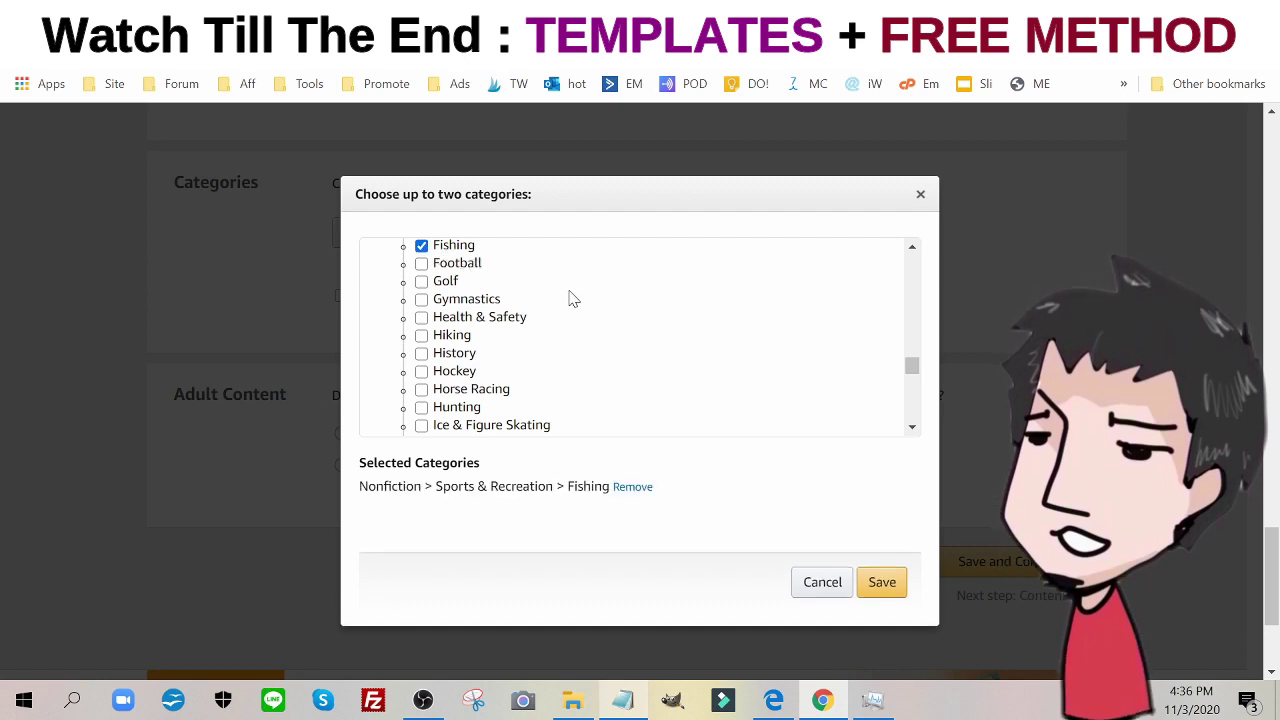
Add Nonfiction > Sports & Recreation > Water Sports as the second browse category and save the category selection.
scroll(572, 298, down, 3)
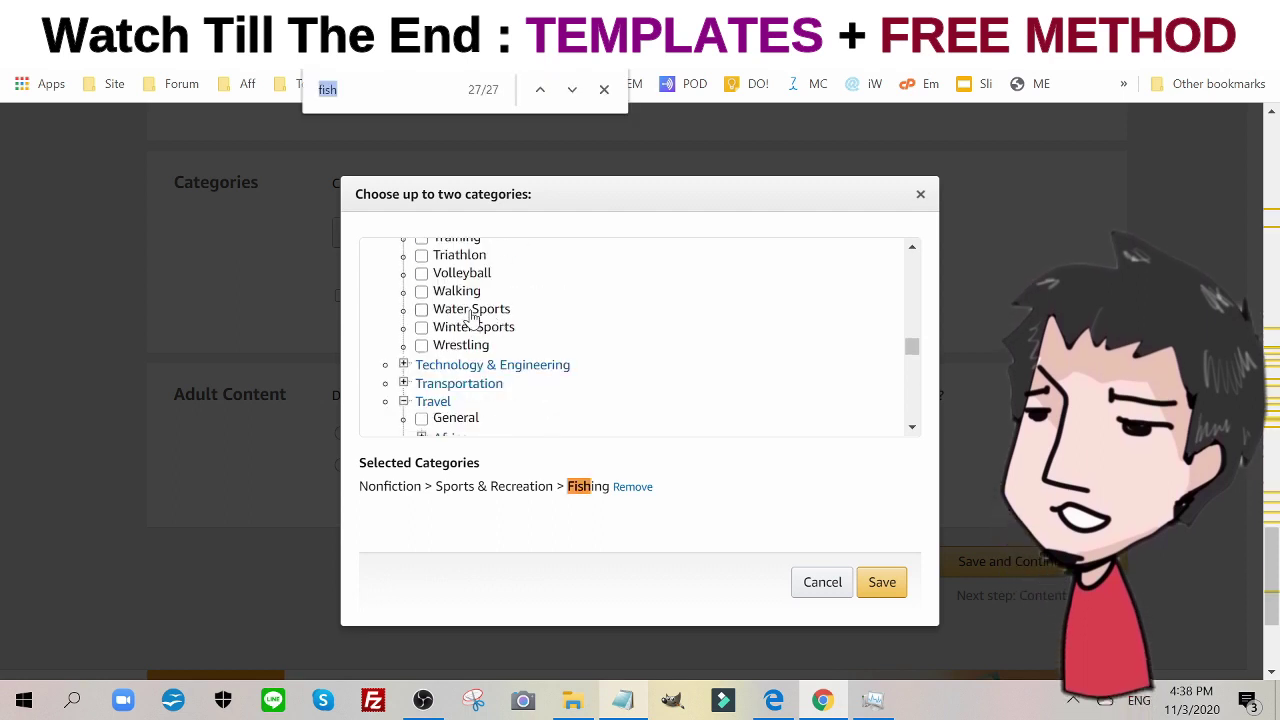
click(470, 310)
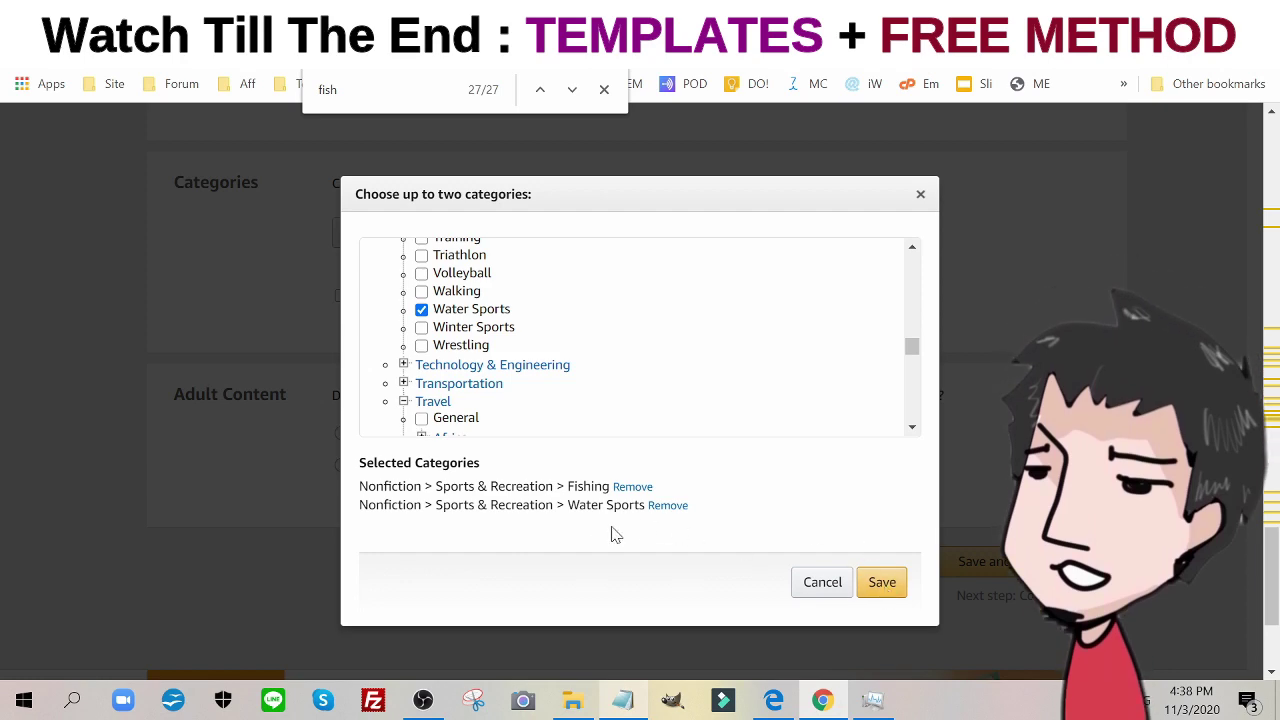
click(880, 582)
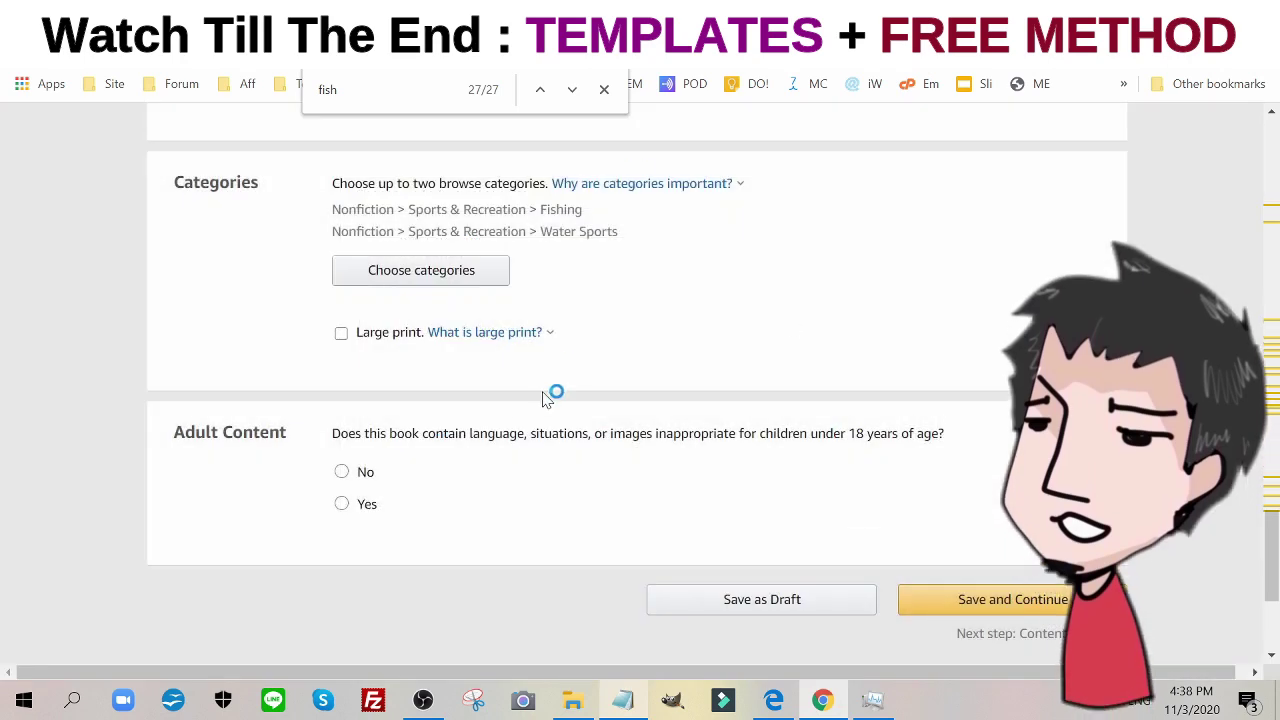
Declare that the book has no adult content and save the paperback details to continue to the content section.
click(341, 473)
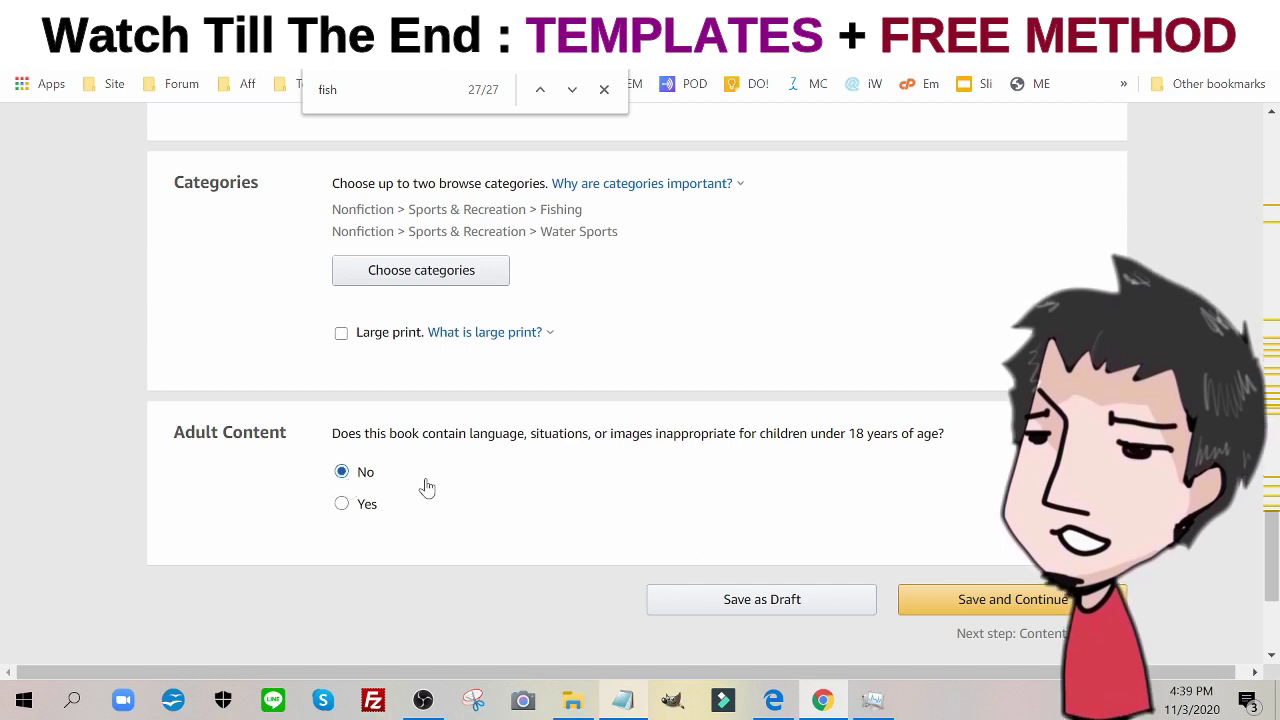
click(1000, 600)
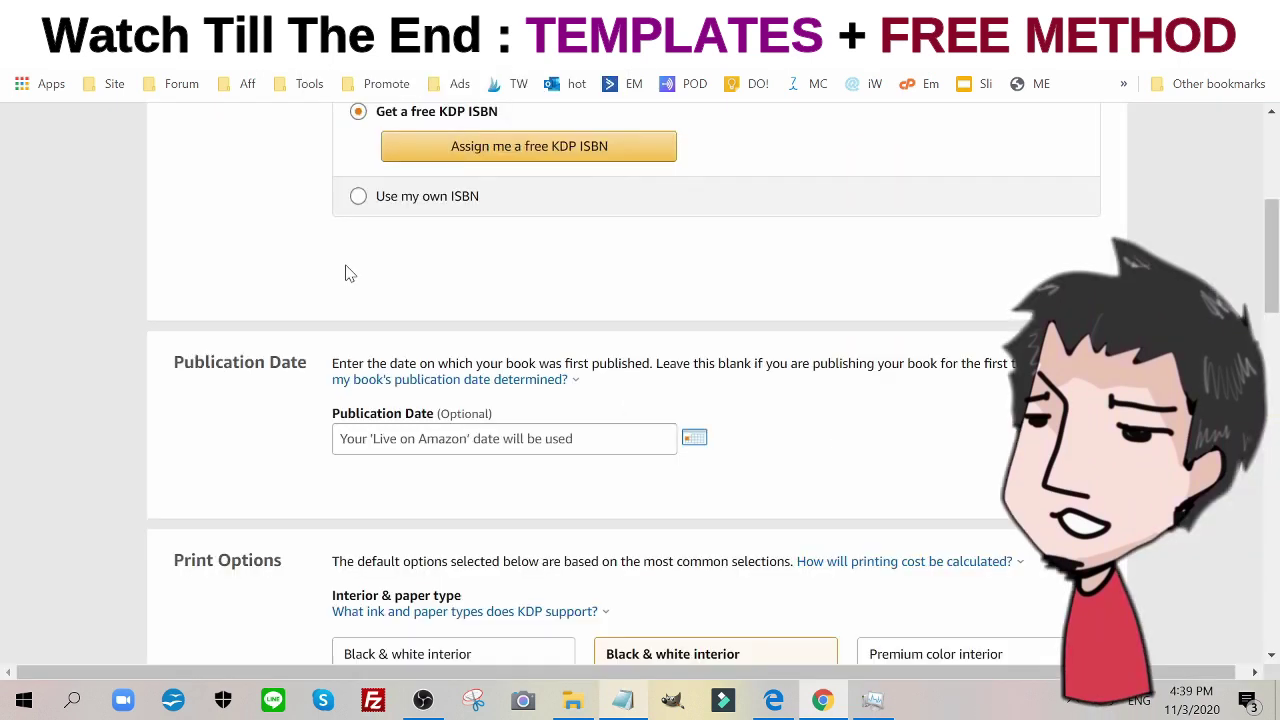
Assign a free KDP ISBN to the paperback.
scroll(350, 273, up, 1)
click(557, 252)
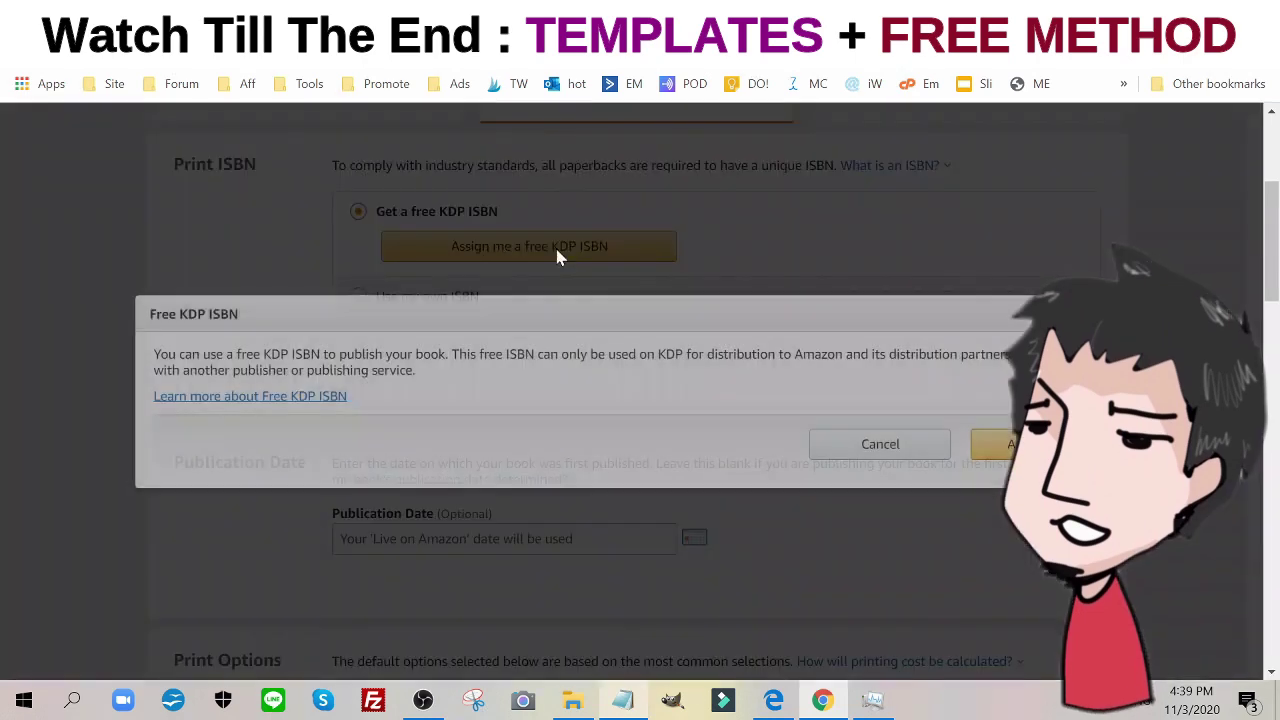
click(1010, 444)
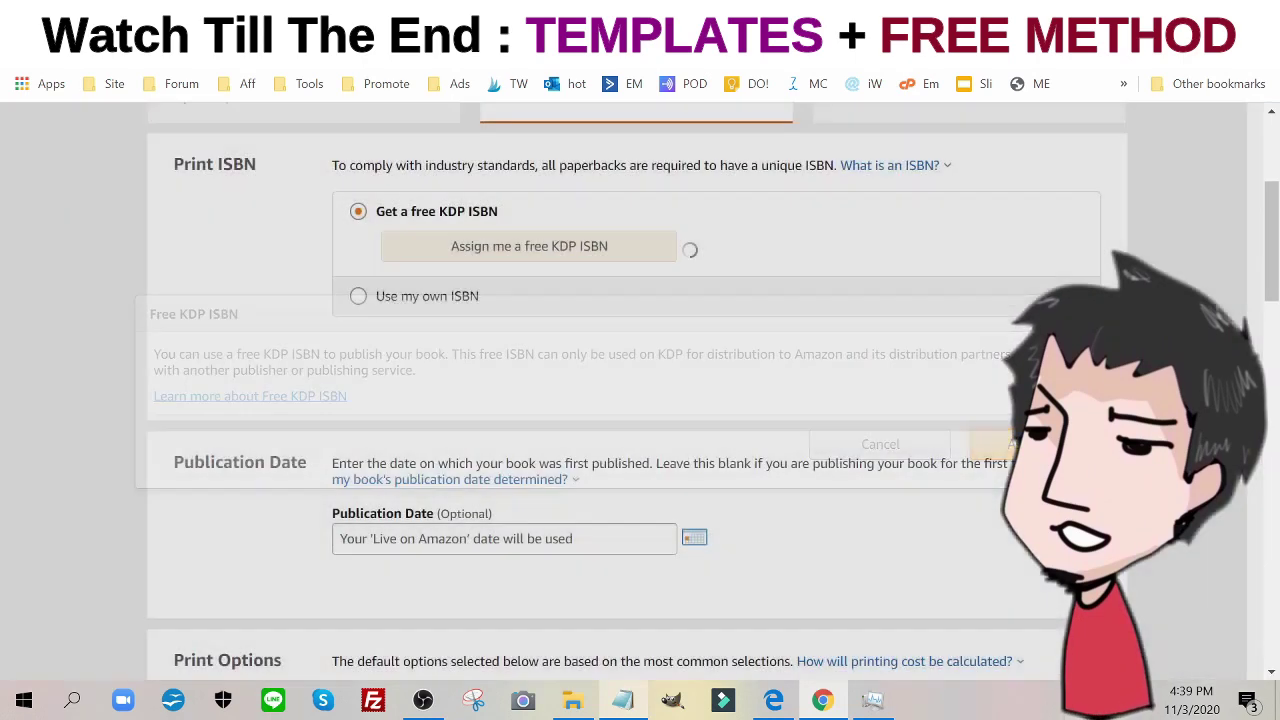
Set the print options to Bleed (PDF only) with a Matte paperback cover finish.
scroll(710, 368, down, 1)
scroll(710, 368, down, 4)
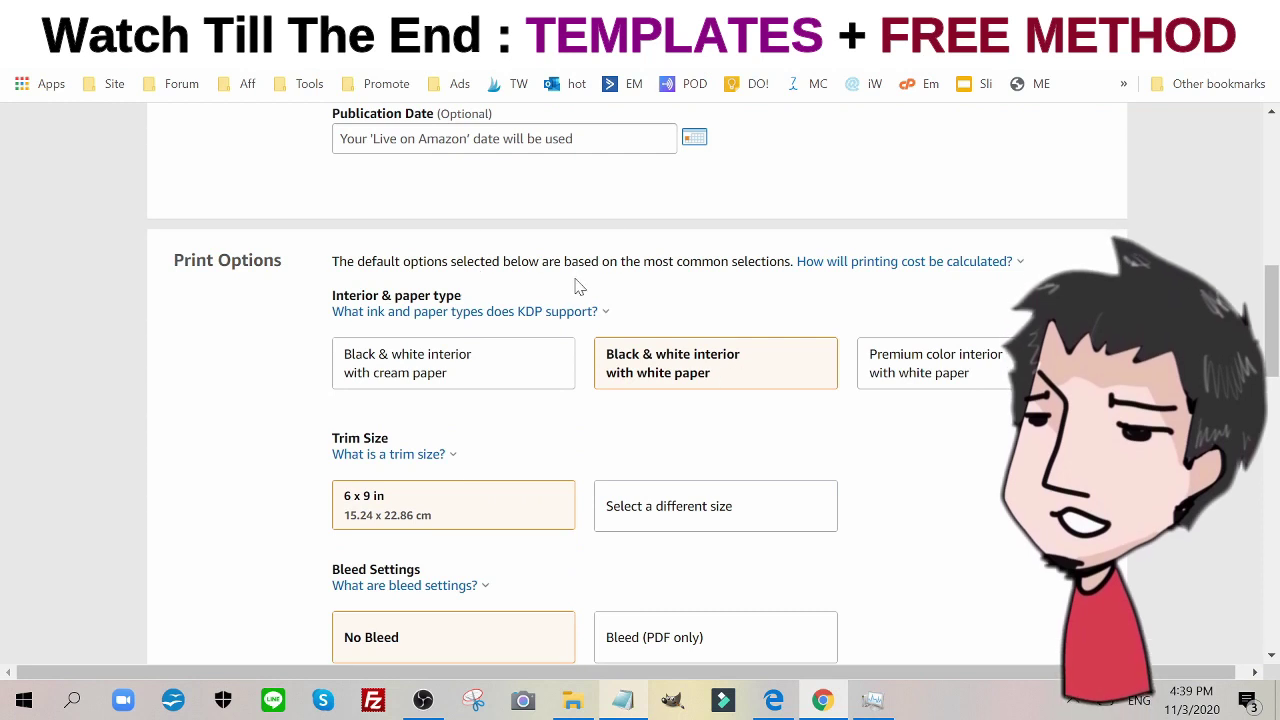
scroll(410, 265, up, 1)
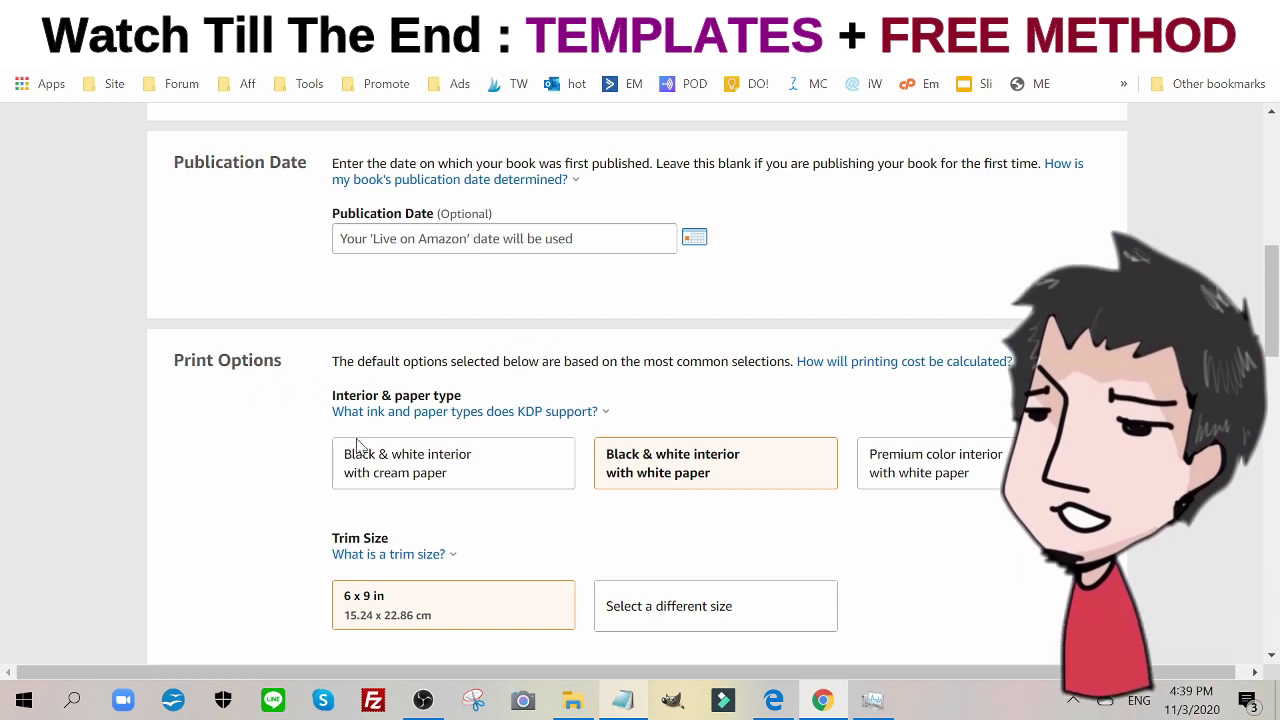
scroll(260, 320, down, 1)
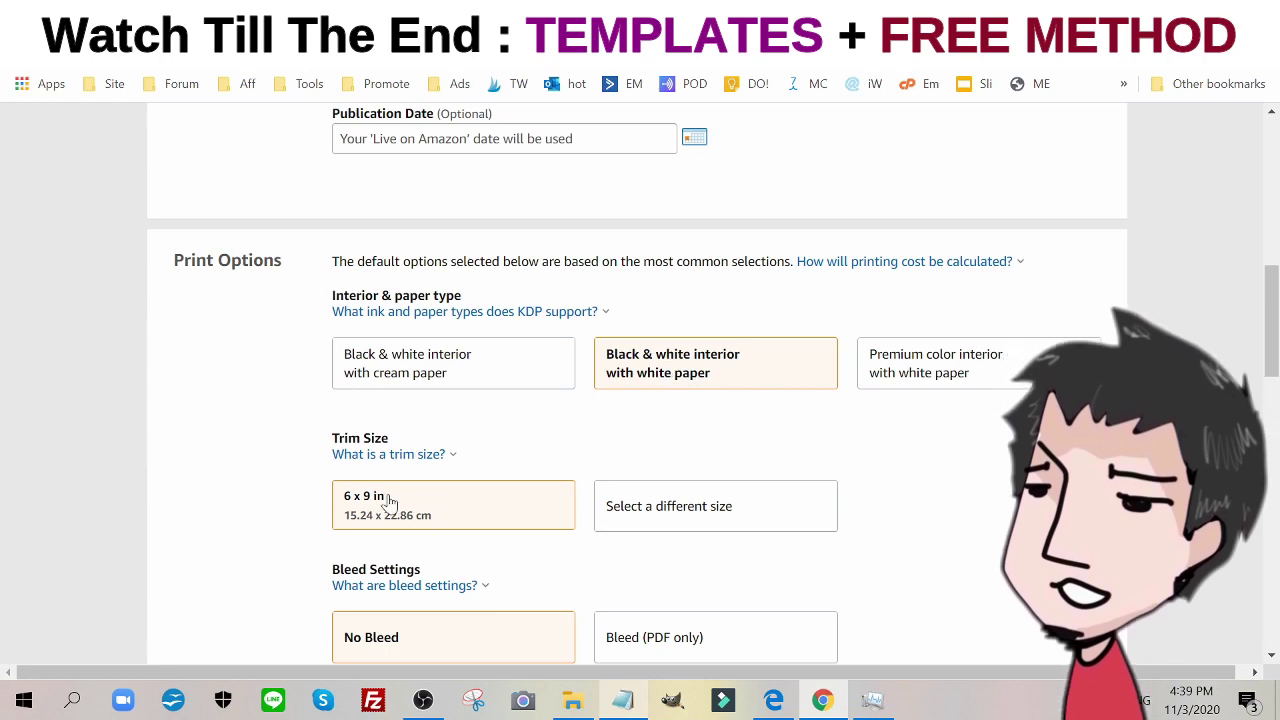
scroll(333, 372, down, 3)
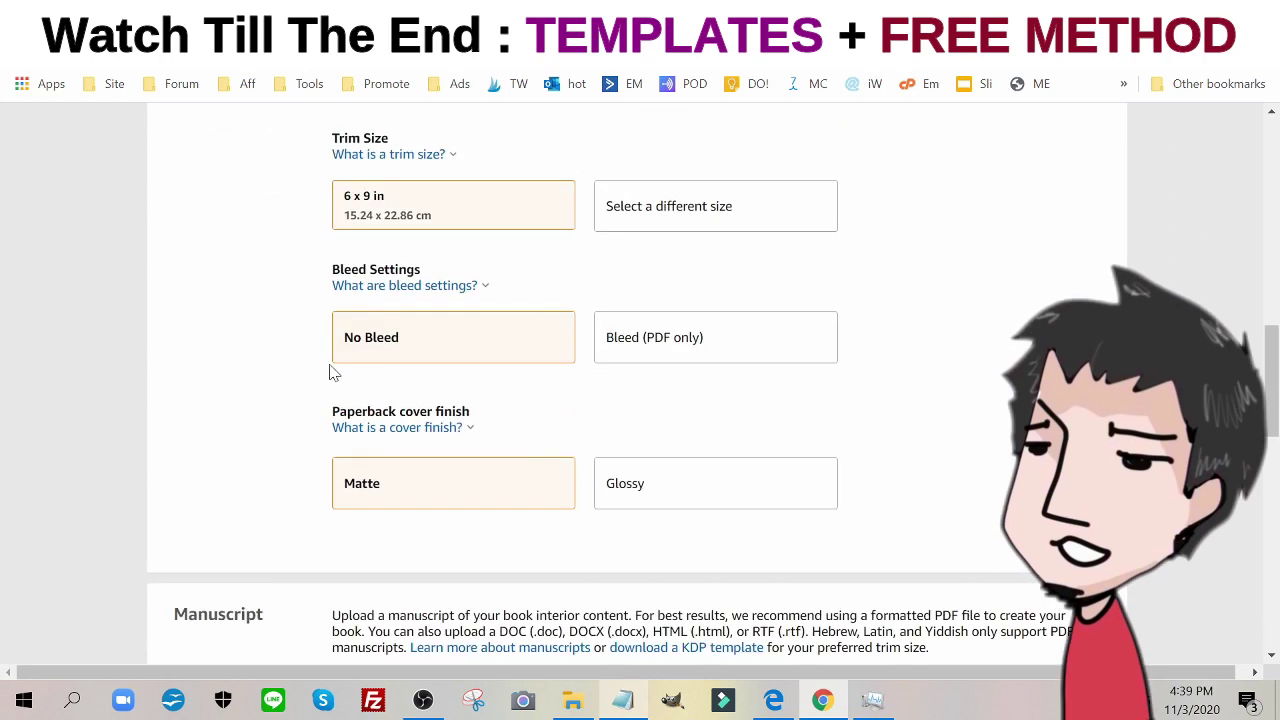
click(731, 354)
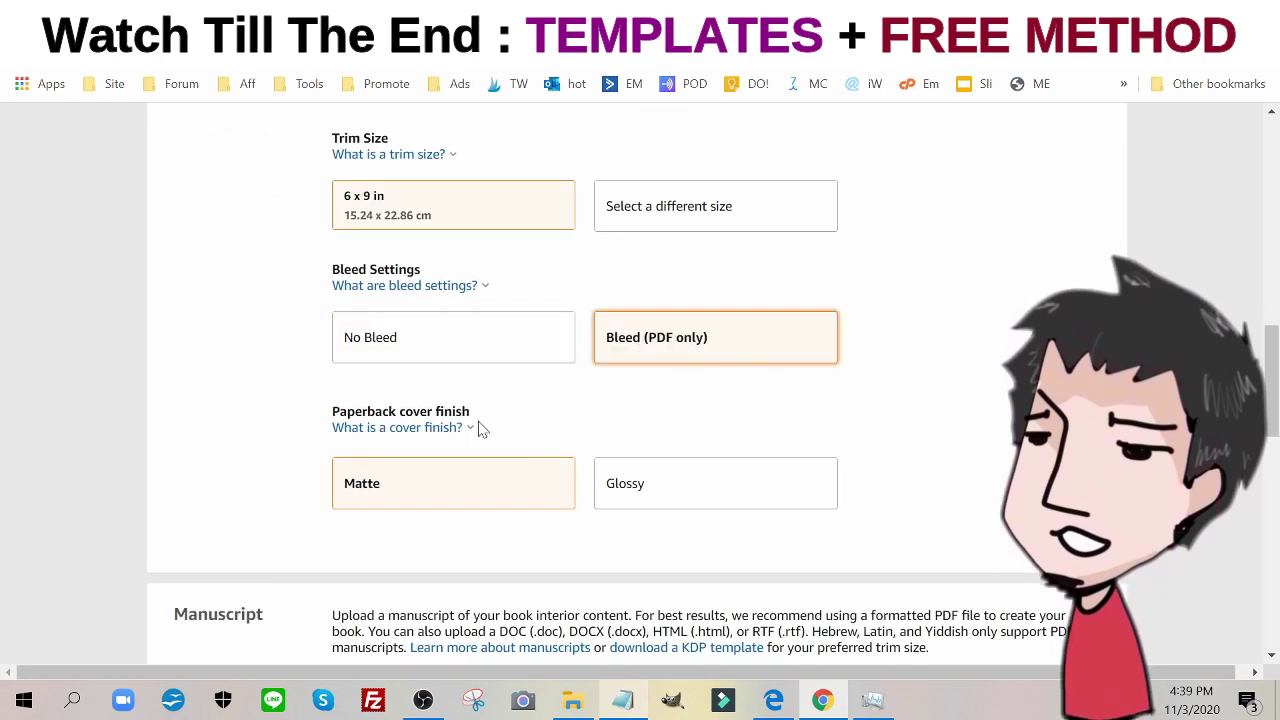
click(389, 497)
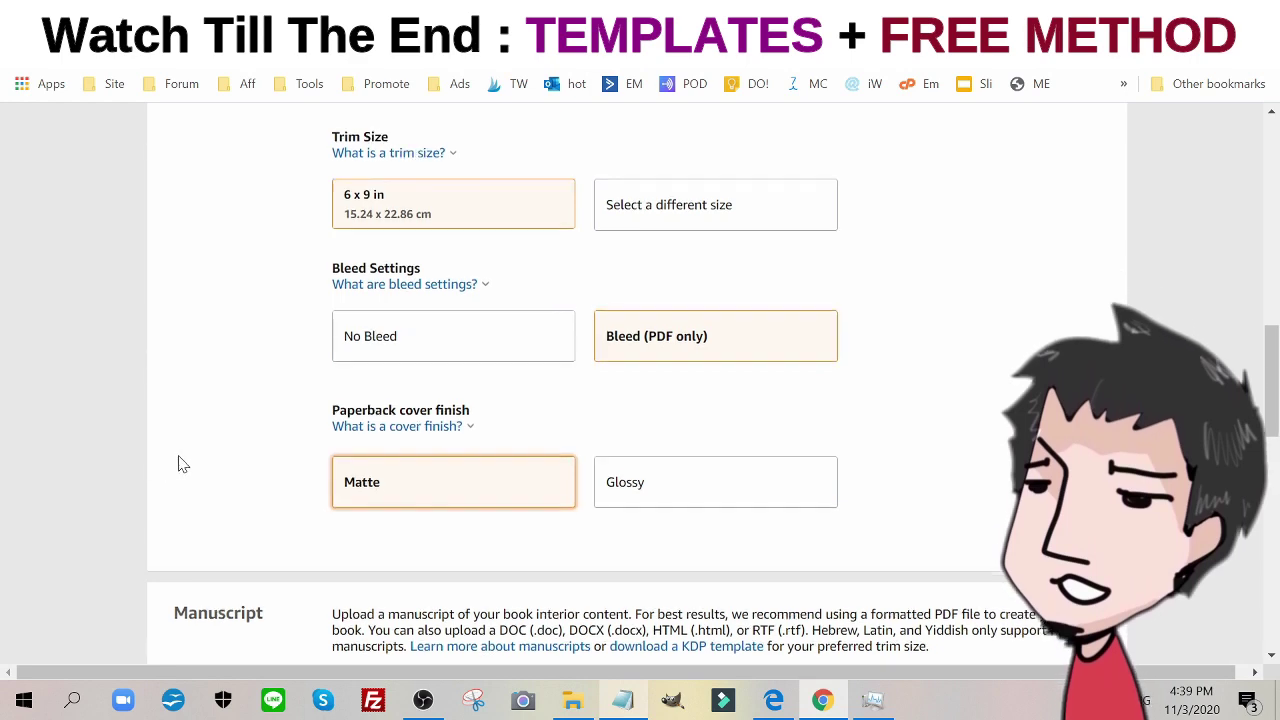
Upload combinepdf.pdf as the paperback manuscript and upload the existing print-ready PDF as the book cover.
scroll(177, 457, down, 3)
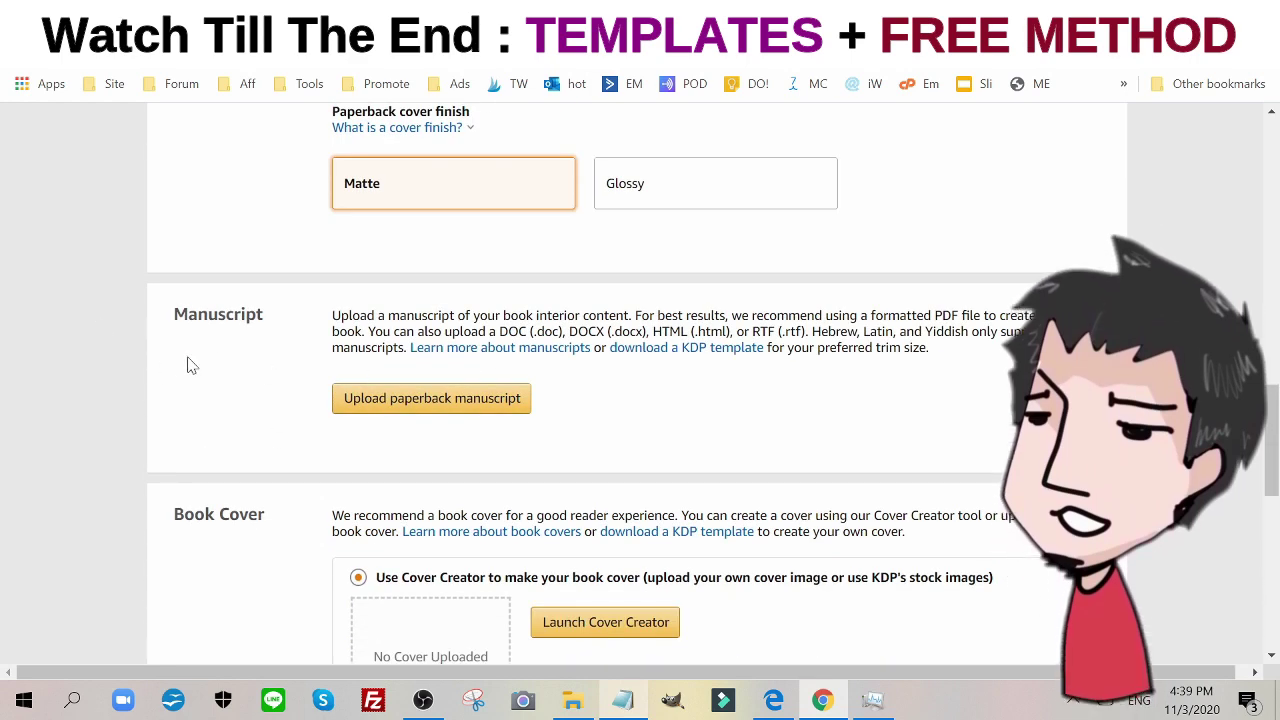
click(470, 400)
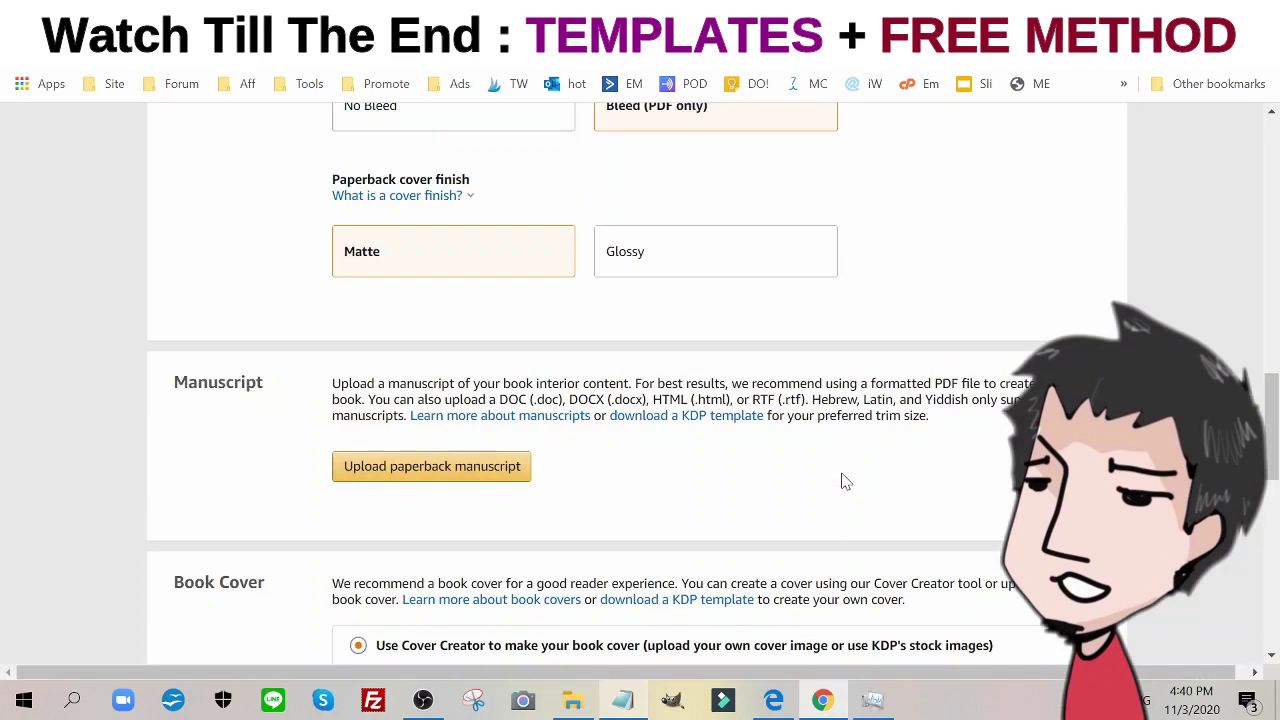
scroll(872, 443, down, 1)
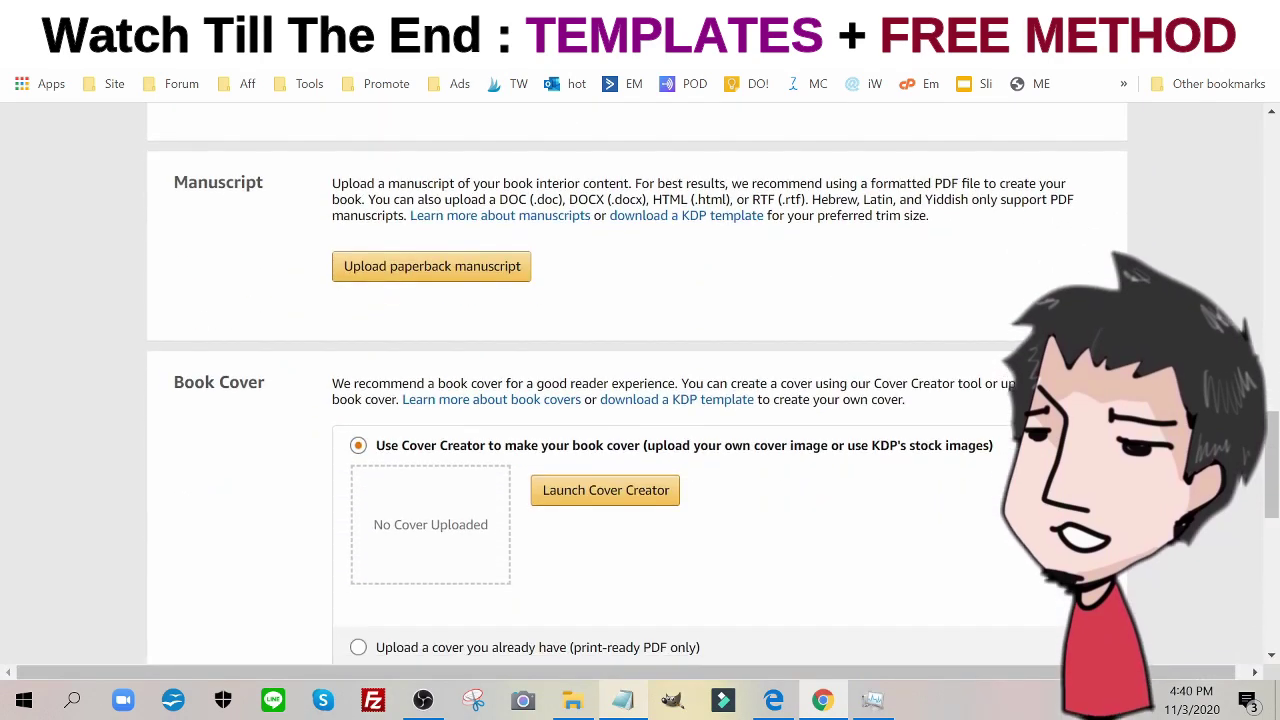
scroll(672, 365, down, 1)
click(360, 545)
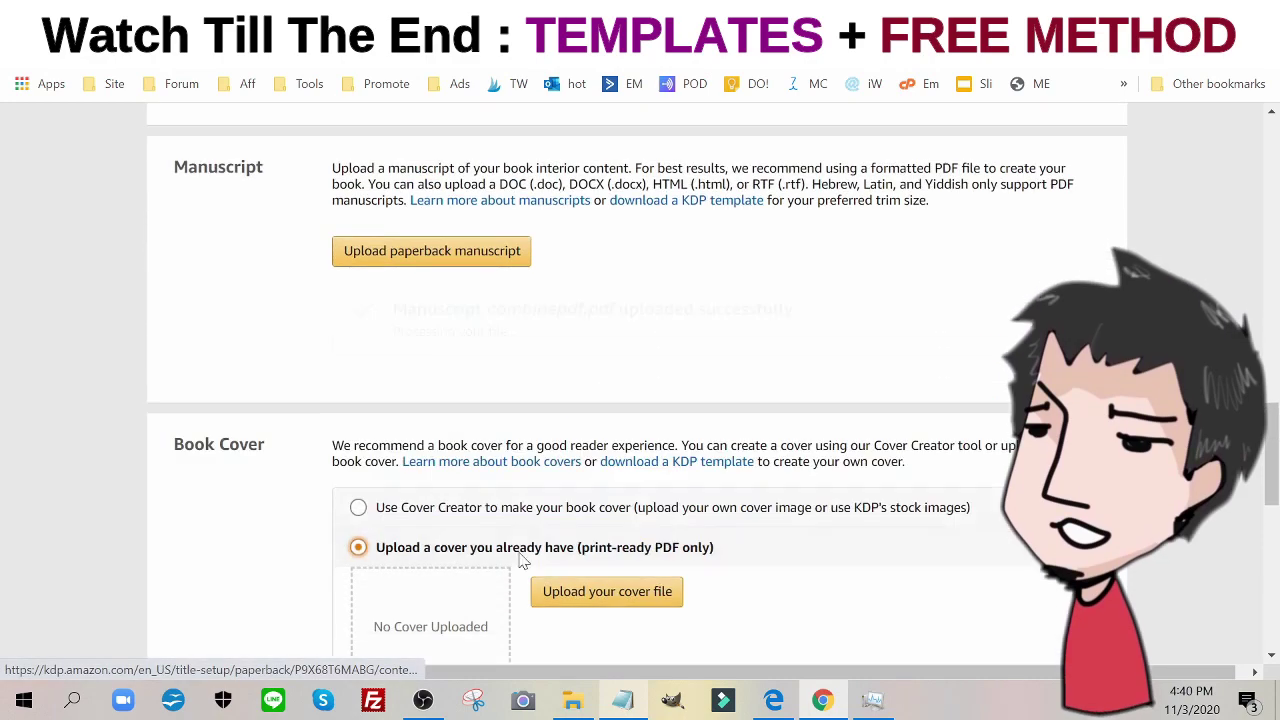
click(562, 594)
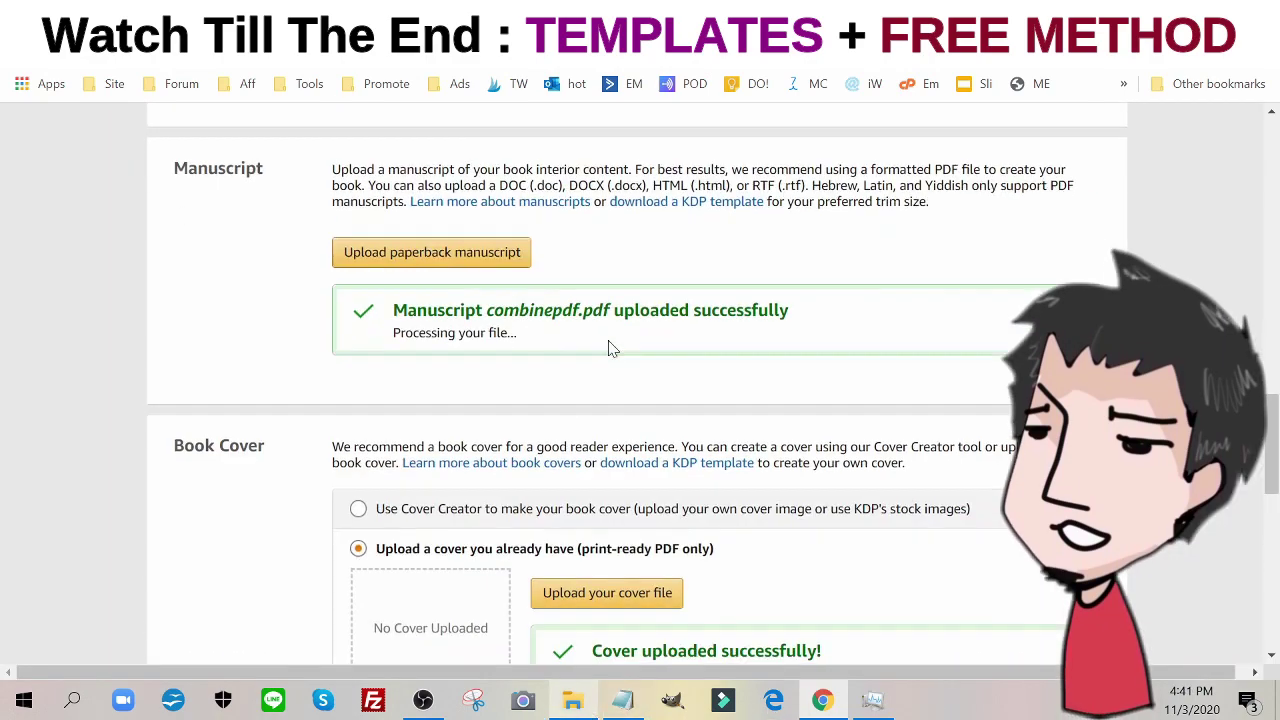
Launch the book previewer for the uploaded manuscript and cover, continuing past the screen size warning.
scroll(731, 410, down, 5)
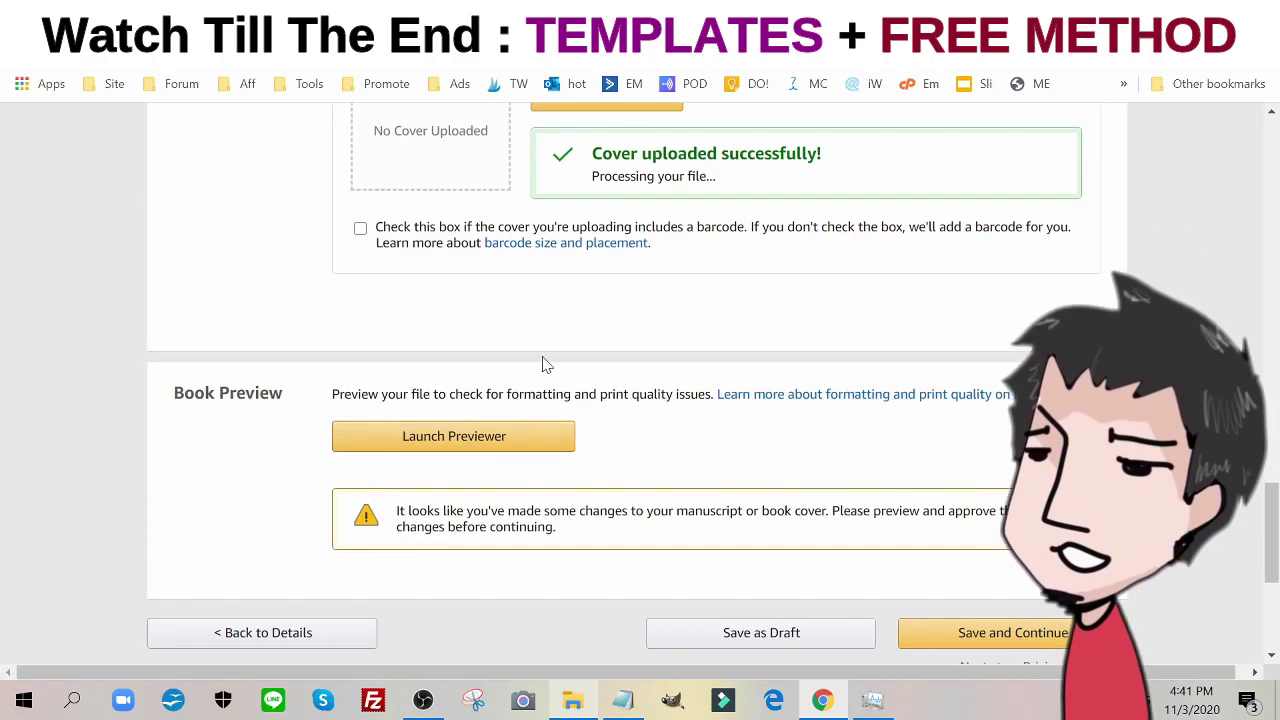
click(497, 447)
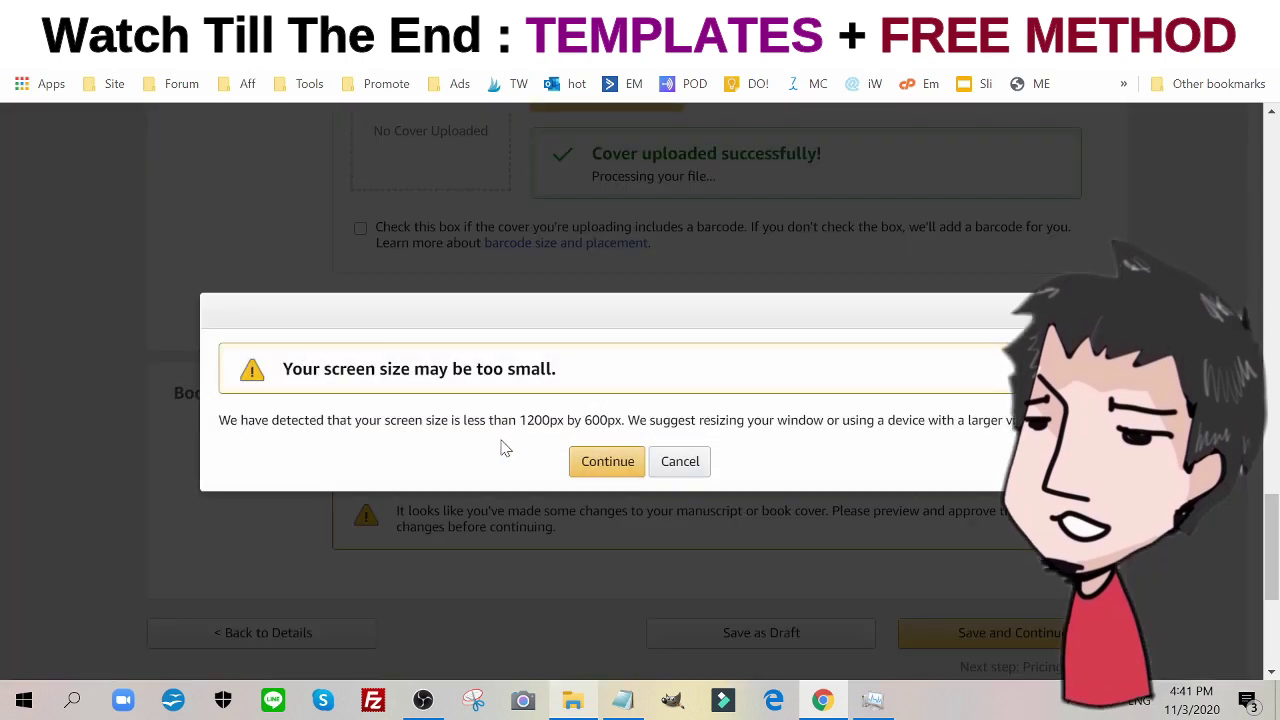
click(612, 462)
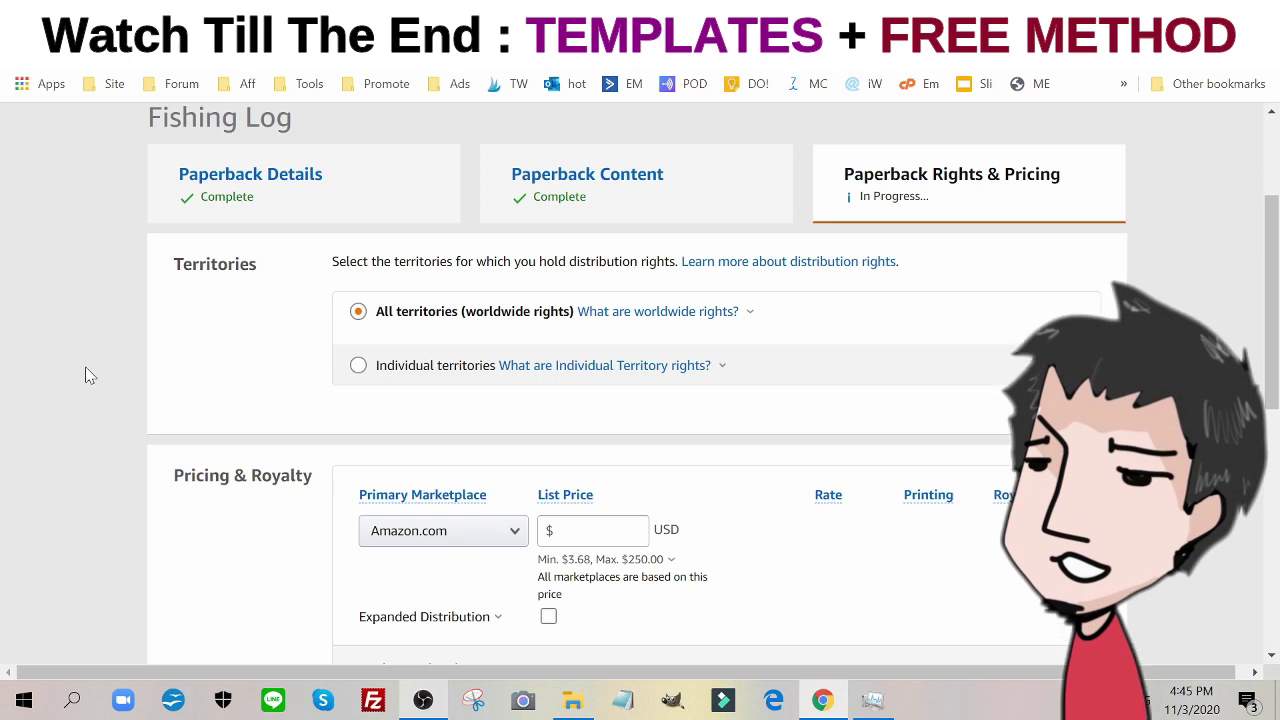
Set the Amazon.com list price to 5.67 USD and enable Expanded Distribution.
scroll(318, 360, down, 3)
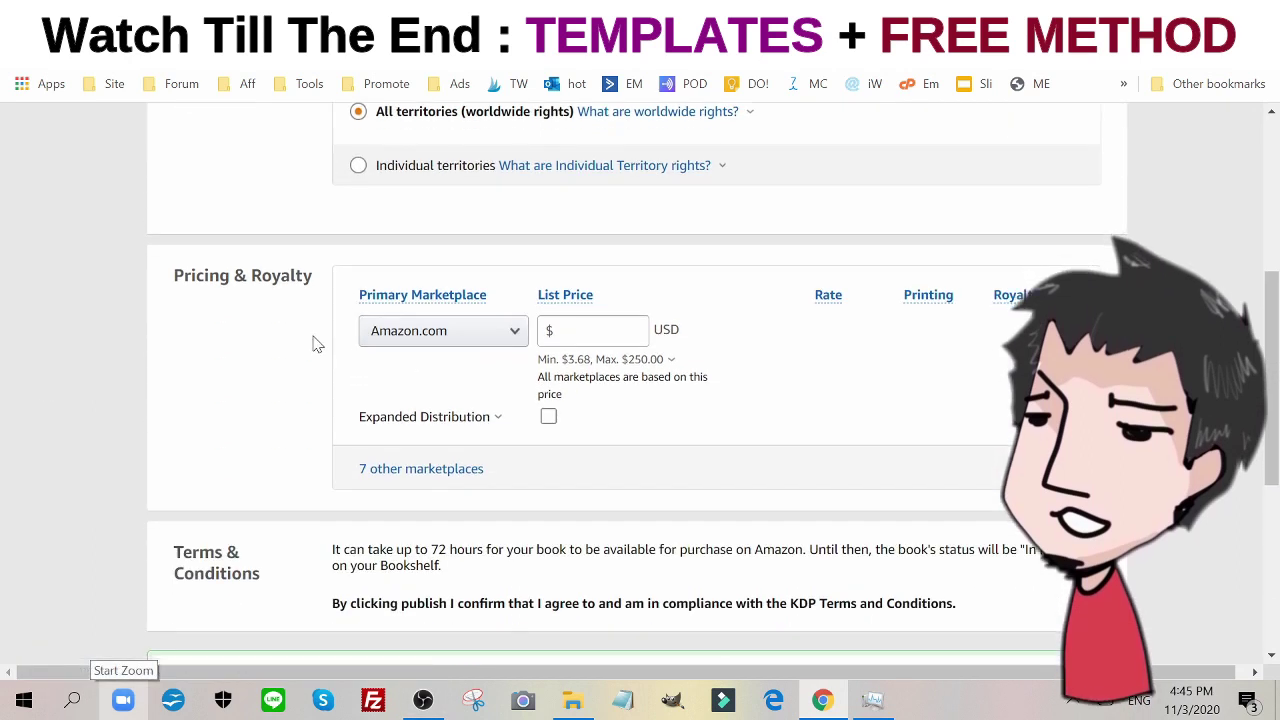
mouse_move(568, 368)
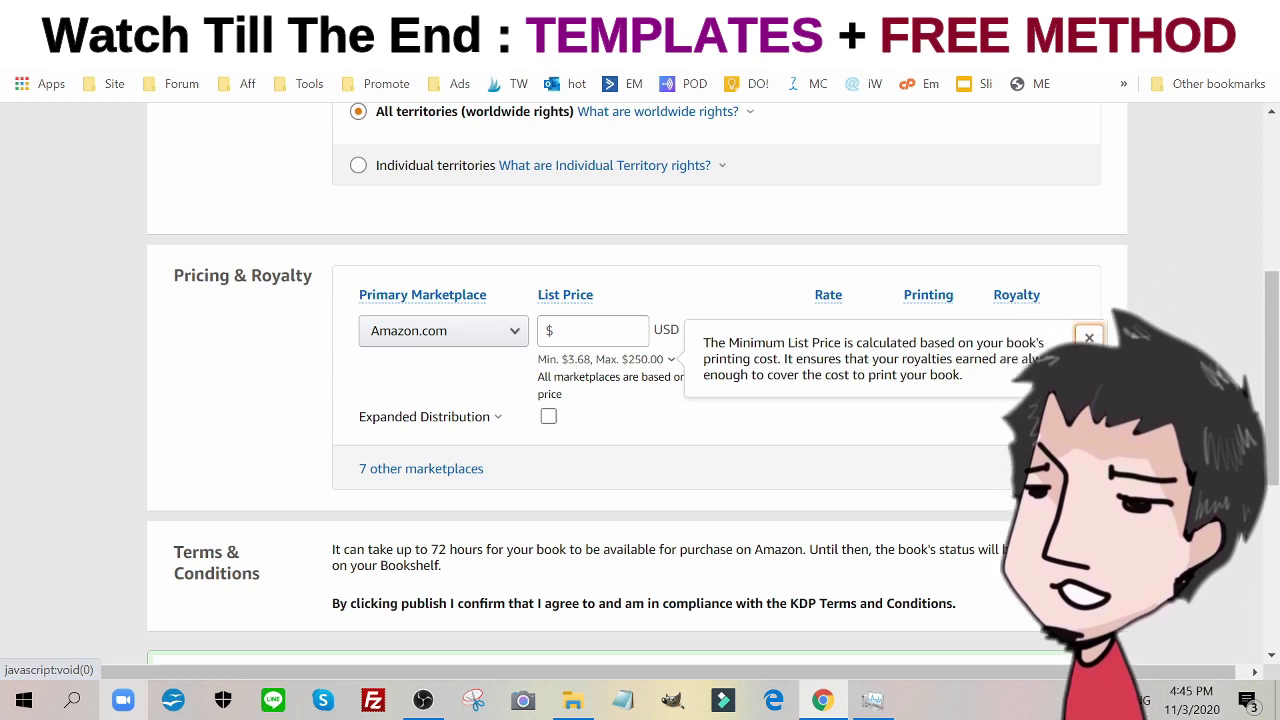
click(593, 330)
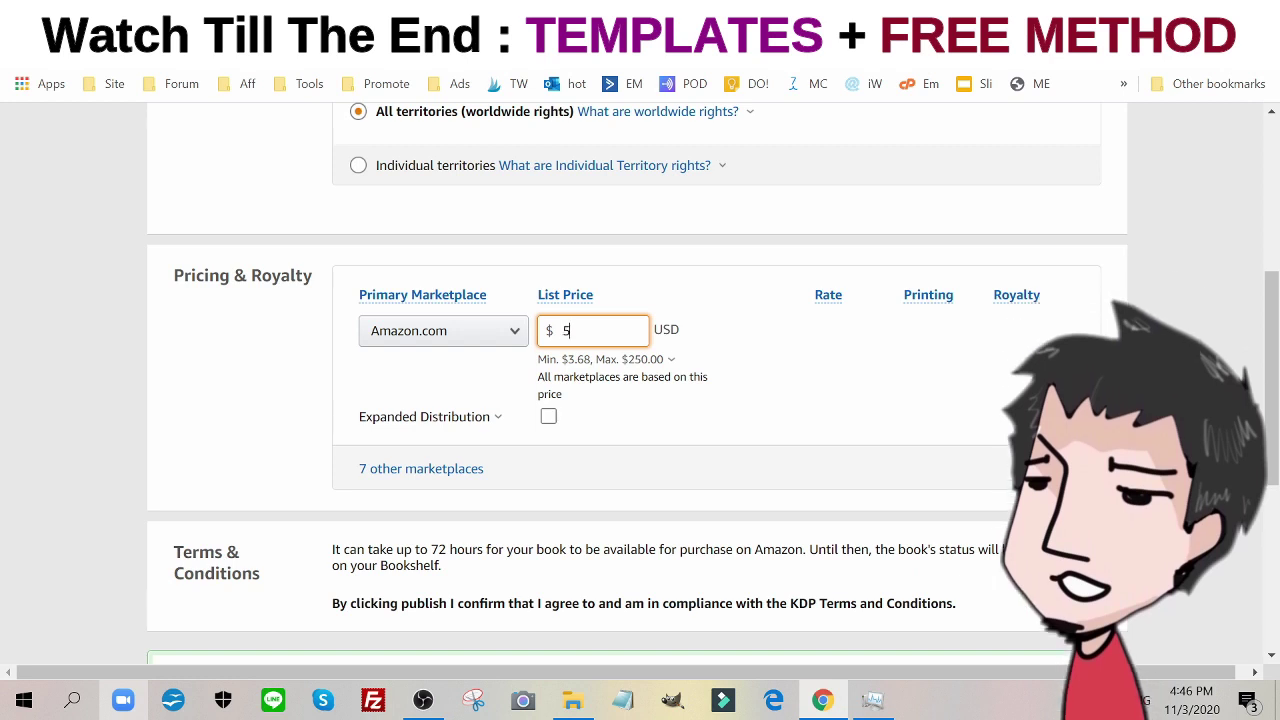
text(5.67)
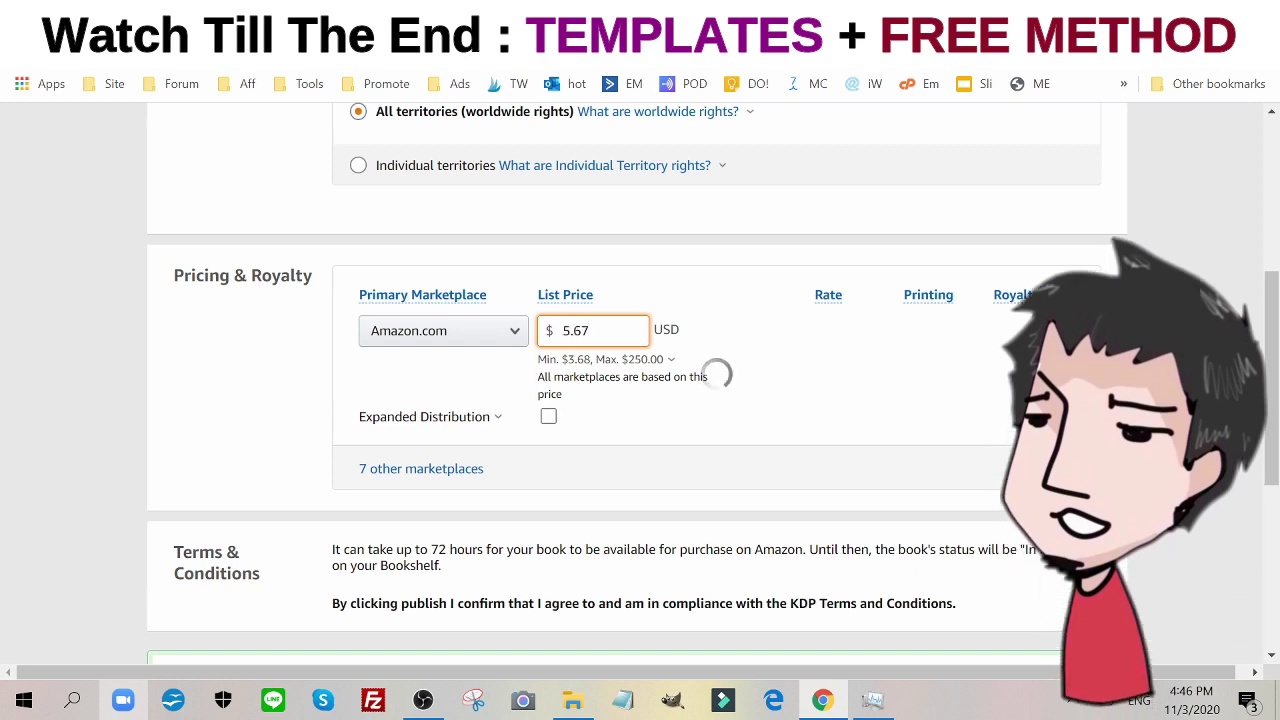
click(548, 416)
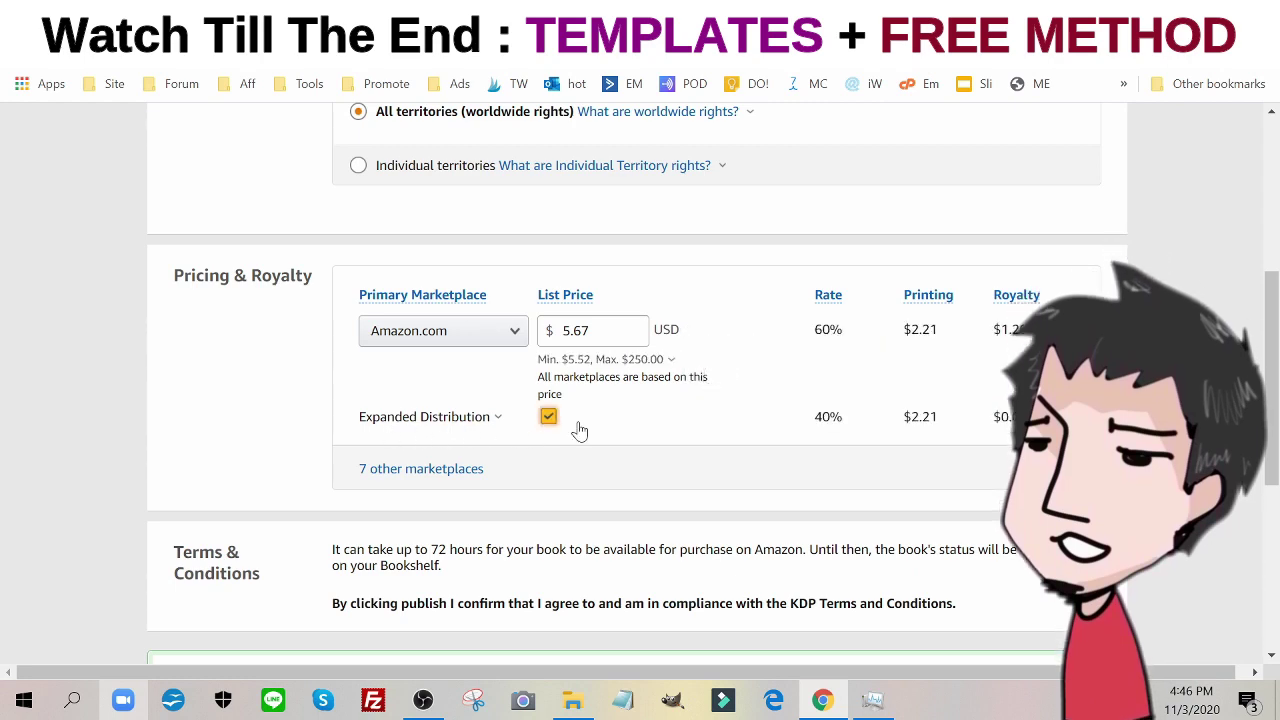
Publish the Fishing Log paperback.
scroll(859, 373, down, 3)
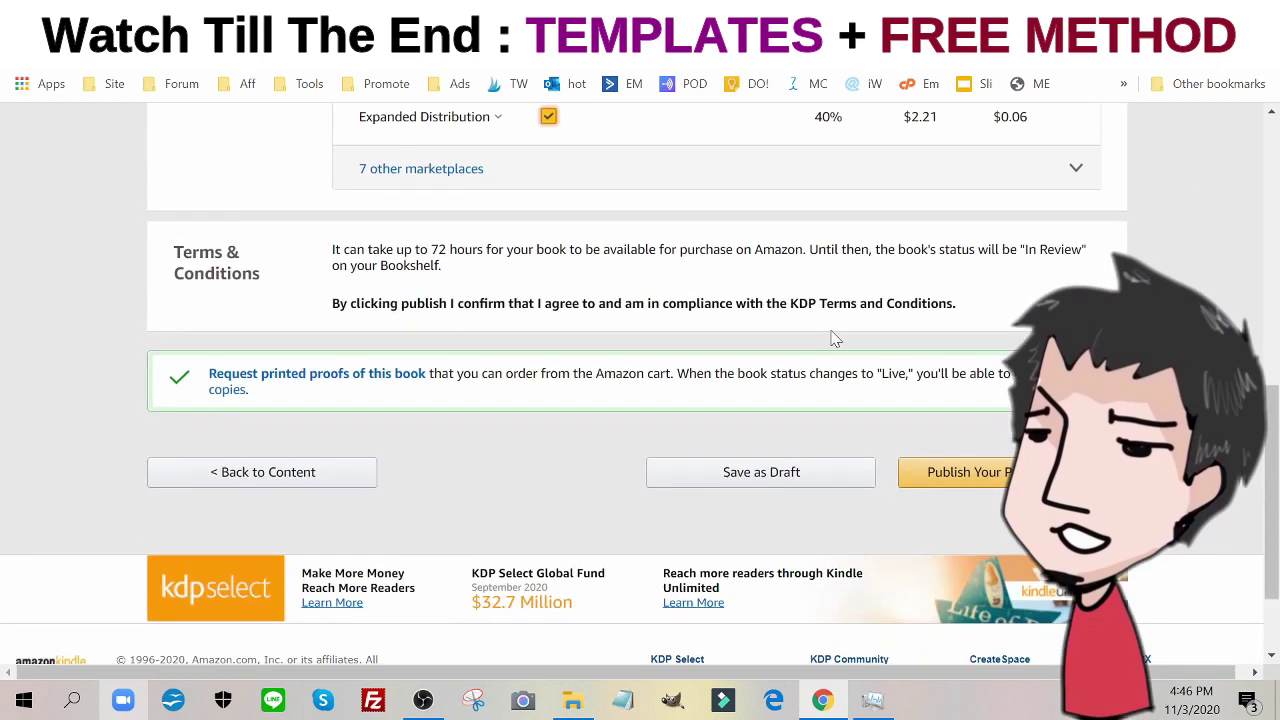
click(1003, 481)
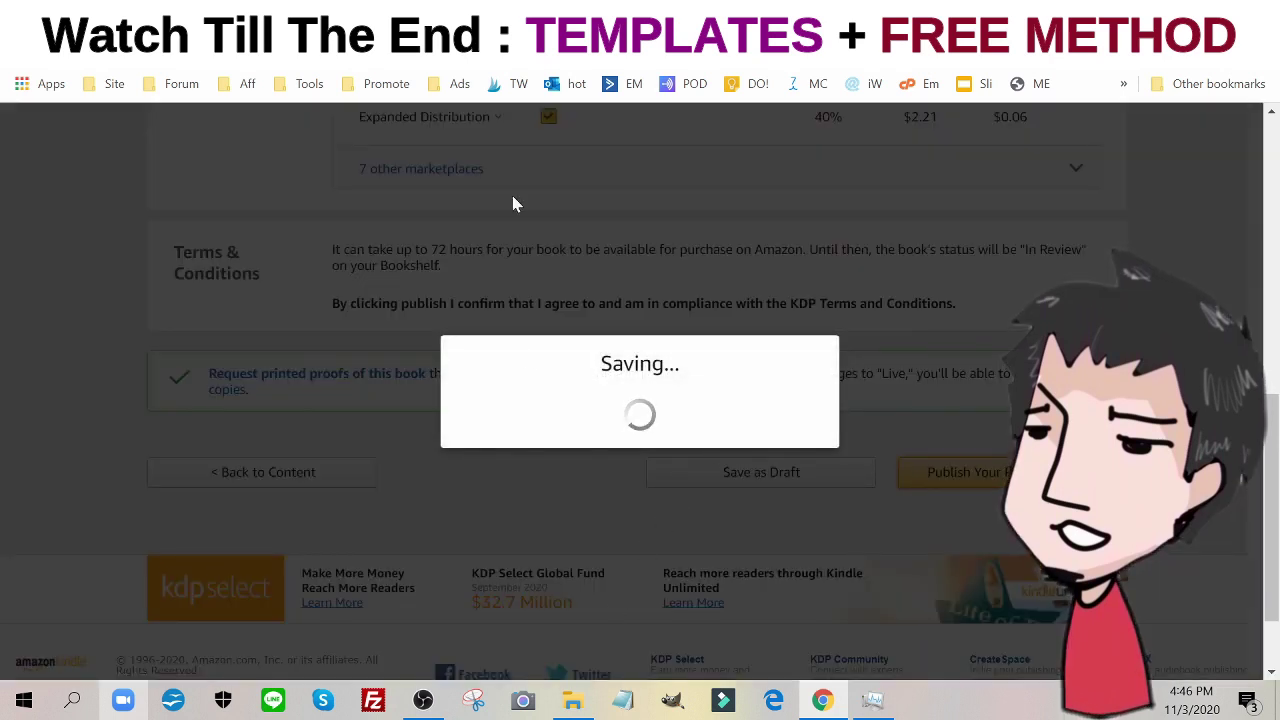
Open the KDP low content book guide on the internet marketing gym site and review its steps, from Find Niche to Upload & SEO.
click(694, 84)
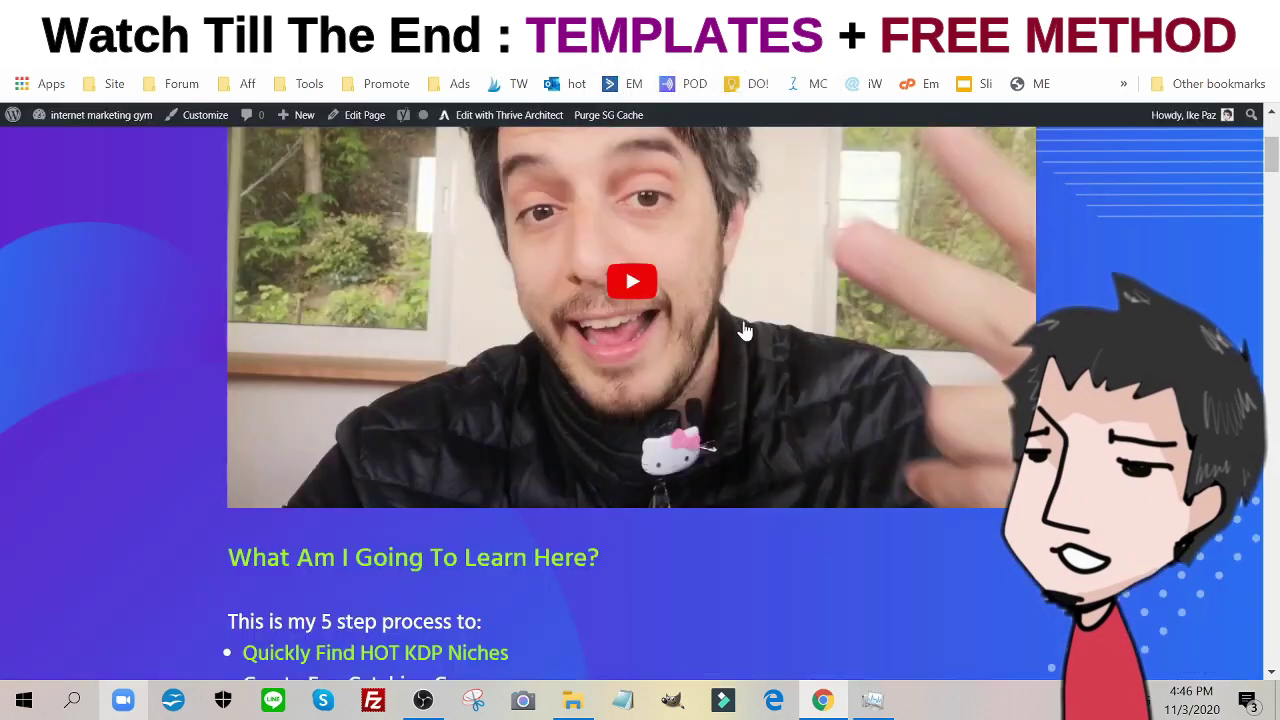
scroll(754, 330, down, 15)
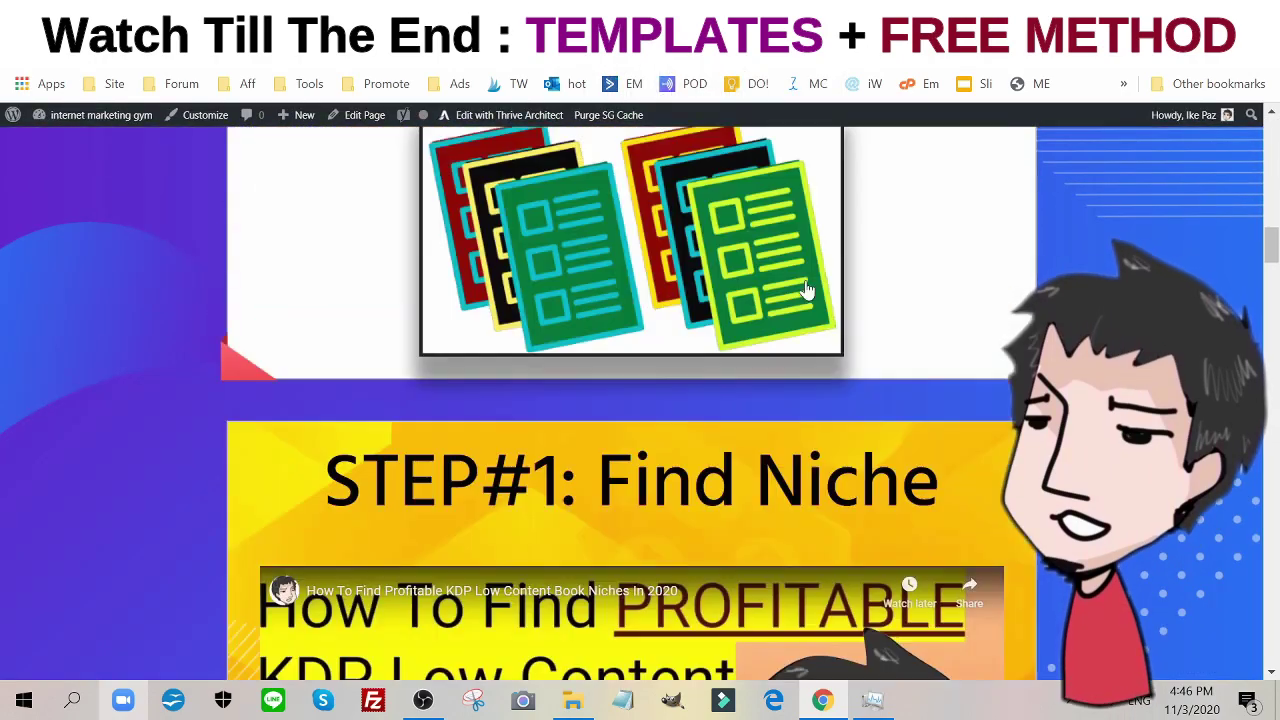
scroll(803, 283, down, 12)
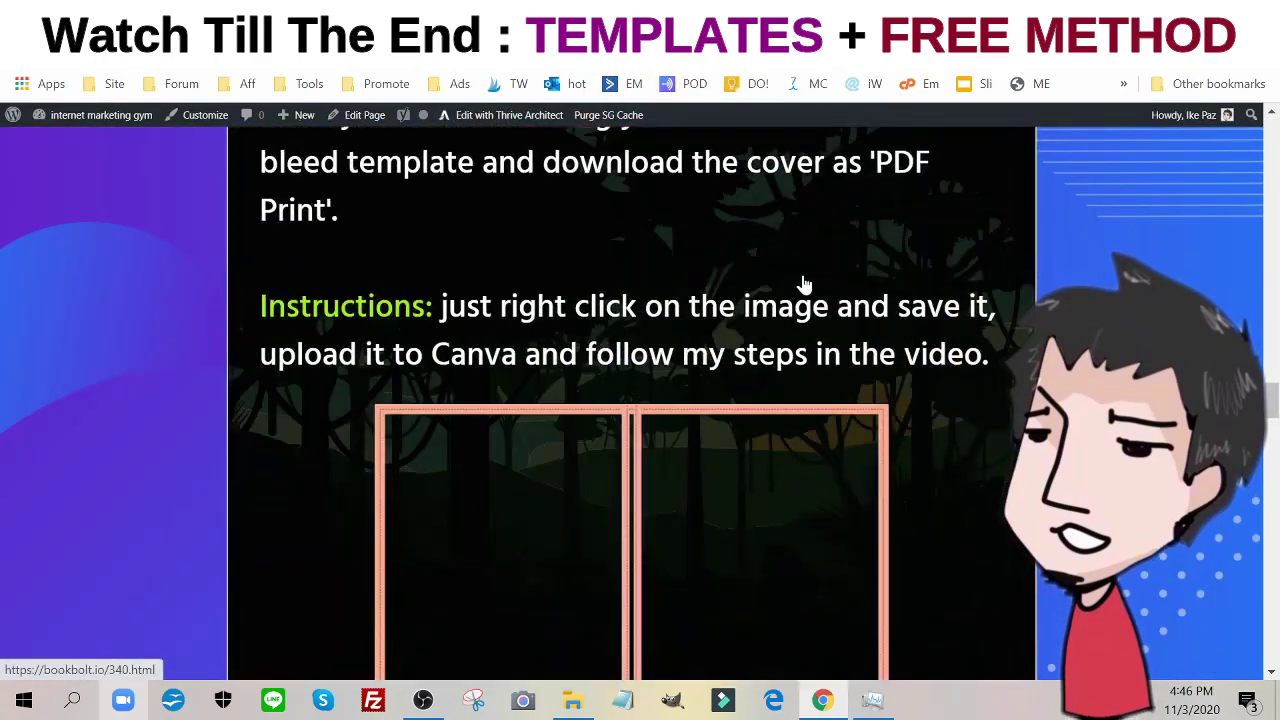
scroll(803, 283, down, 12)
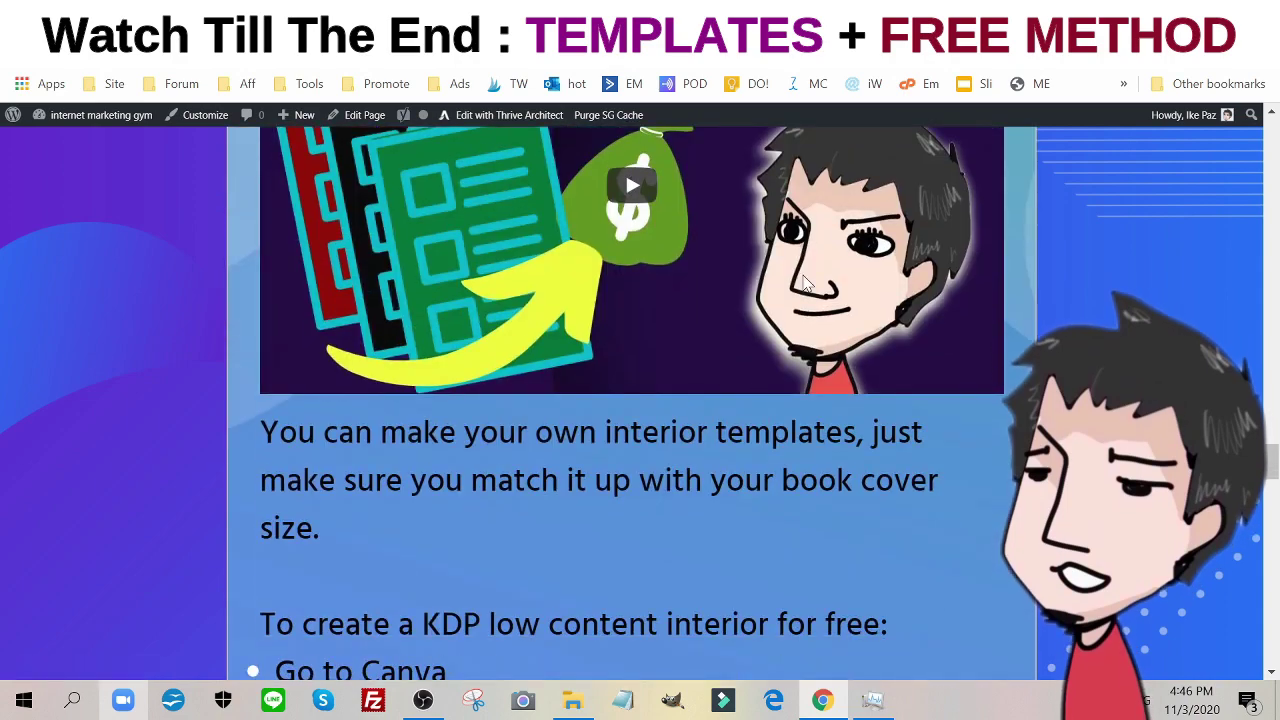
scroll(807, 283, down, 12)
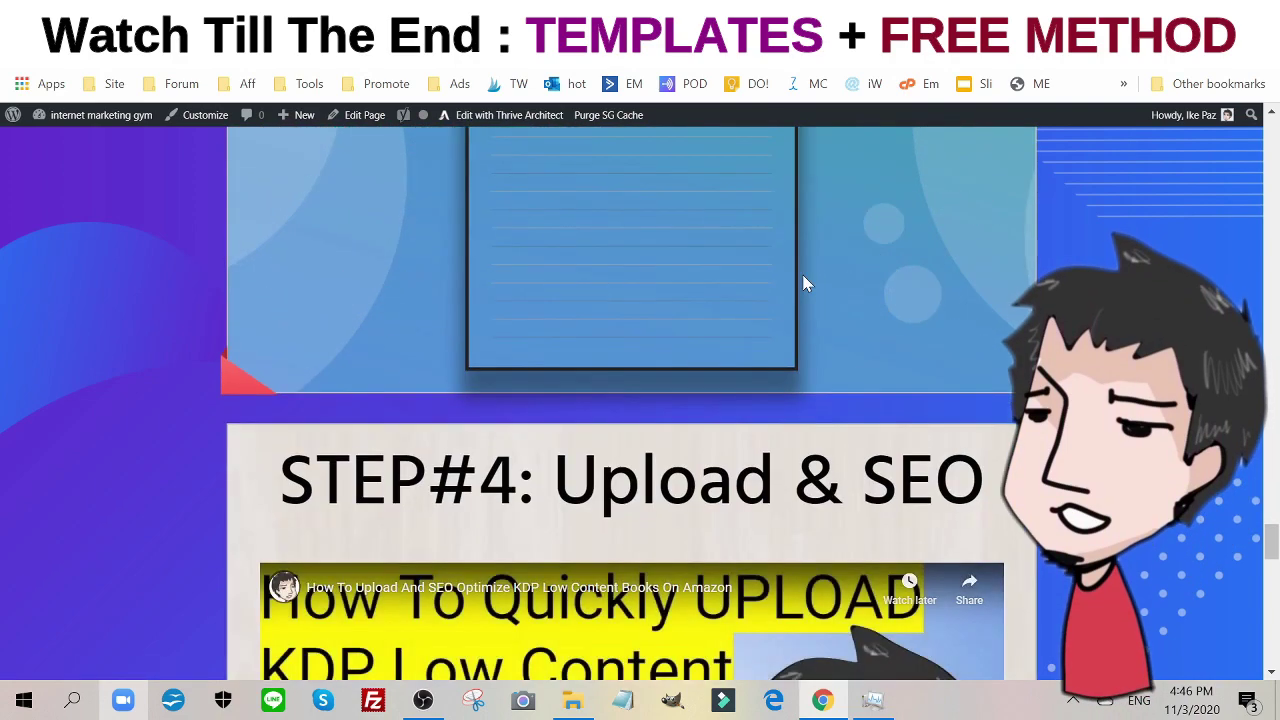